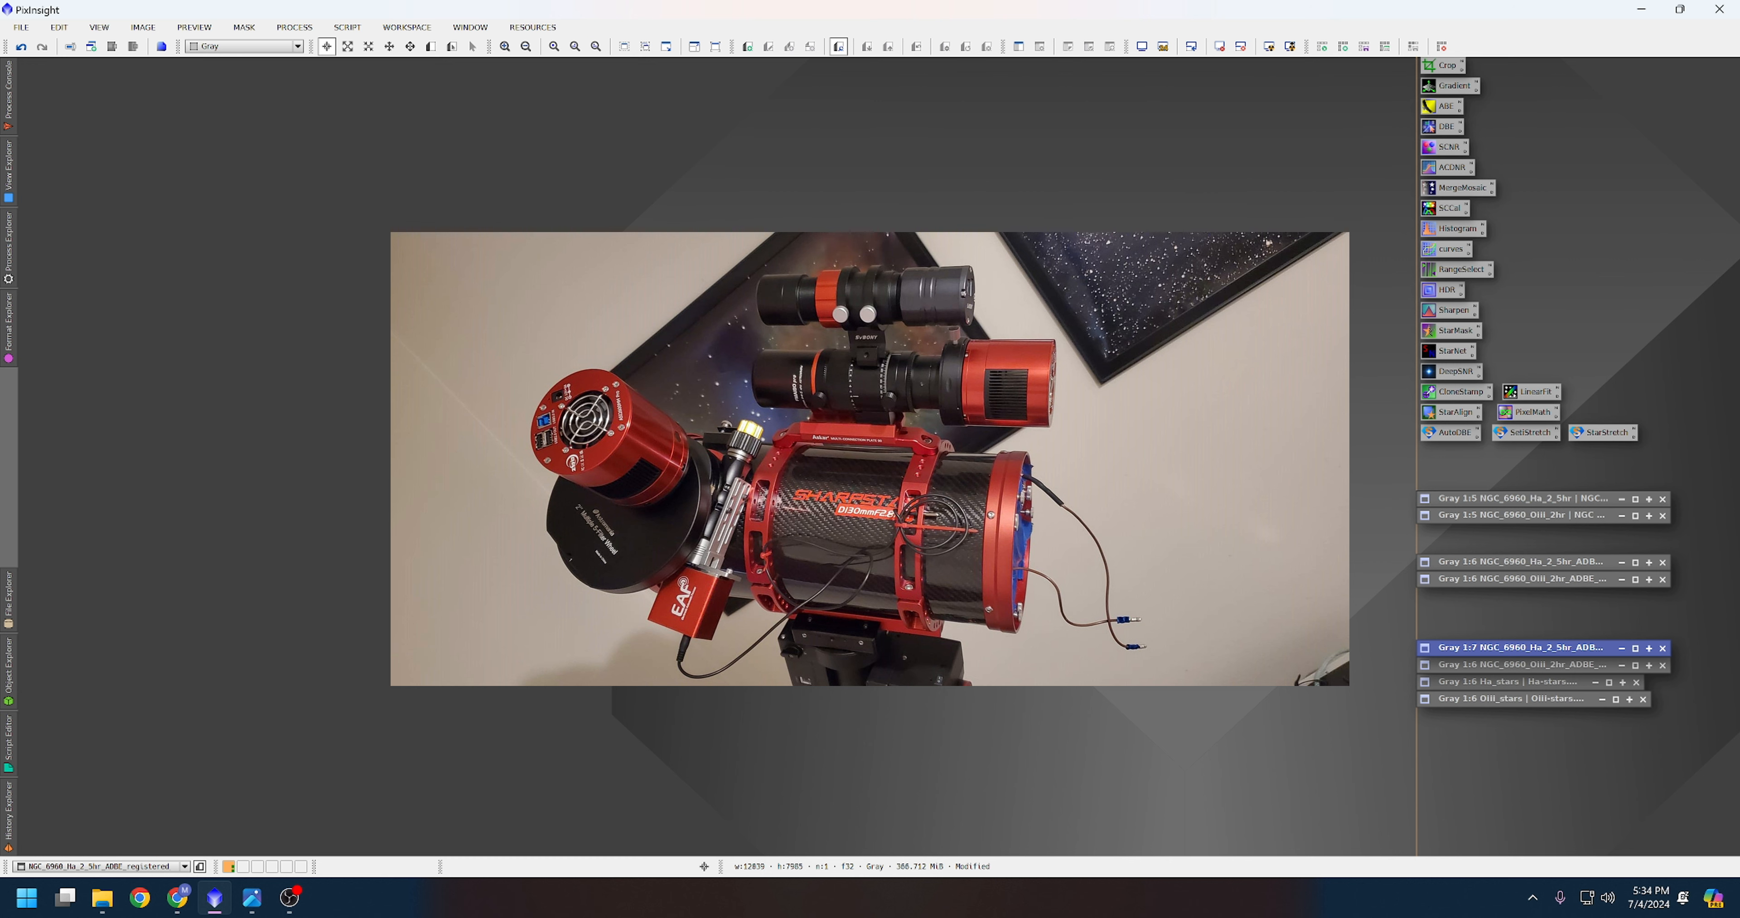
Restore the collapsed original NGC_6960_Ha_2_5hr and NGC_6960_Oiii_2hr image windows in the workspace.
left_click(1549, 503)
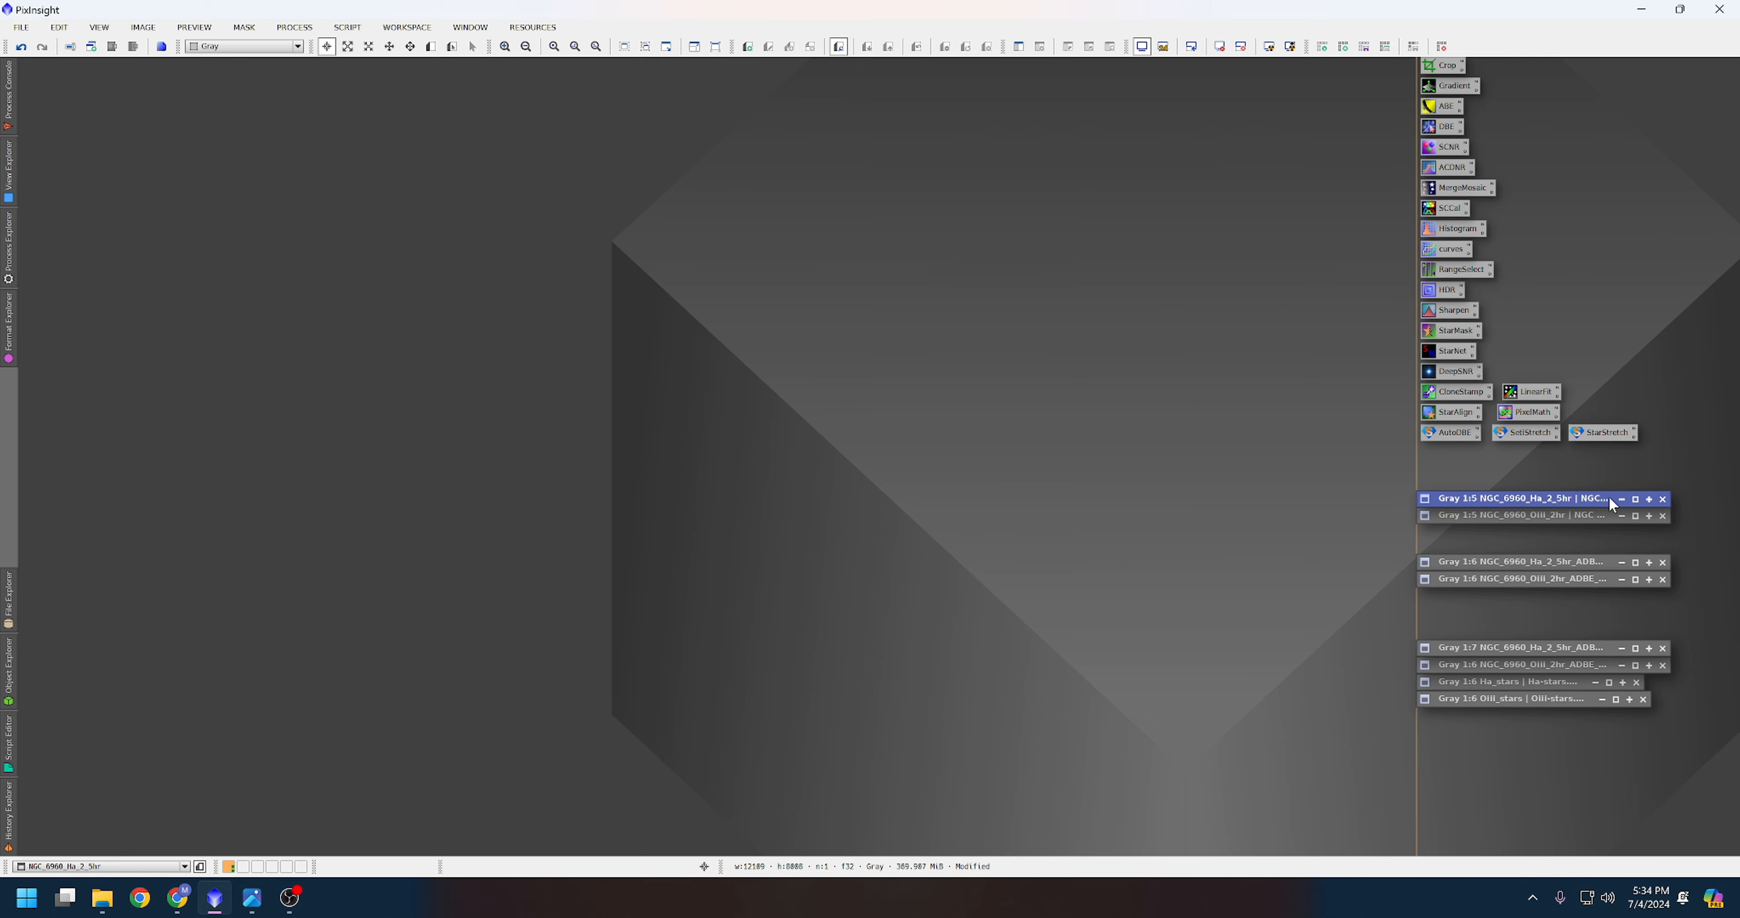
double_click(1607, 497)
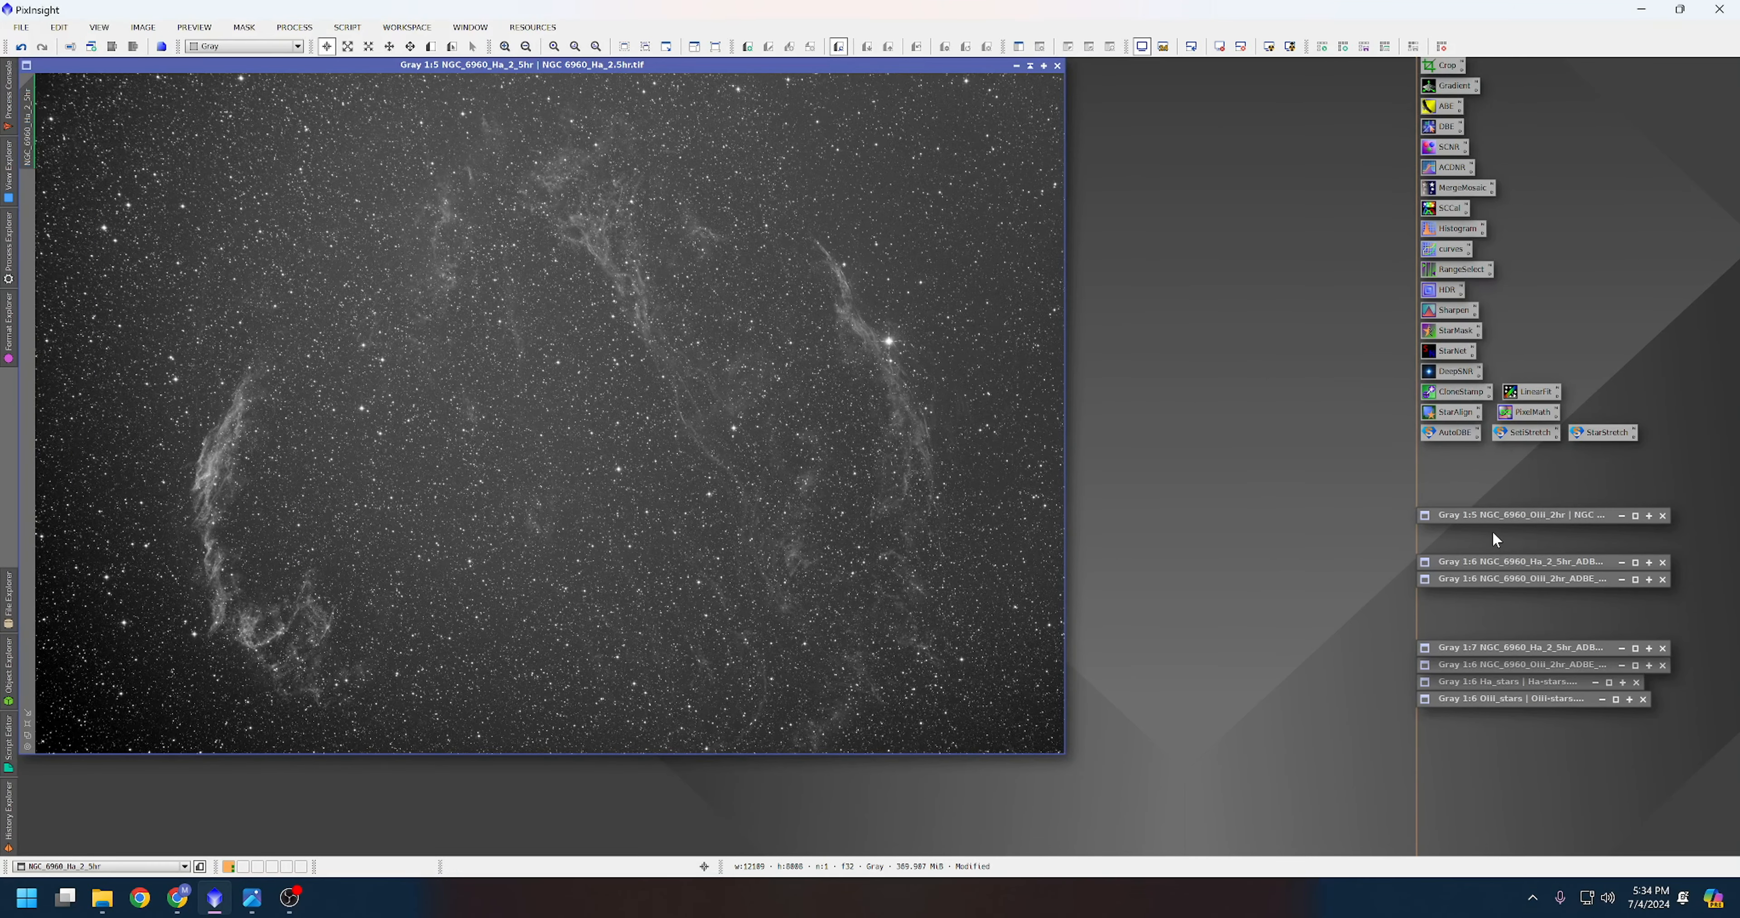
left_click(1633, 515)
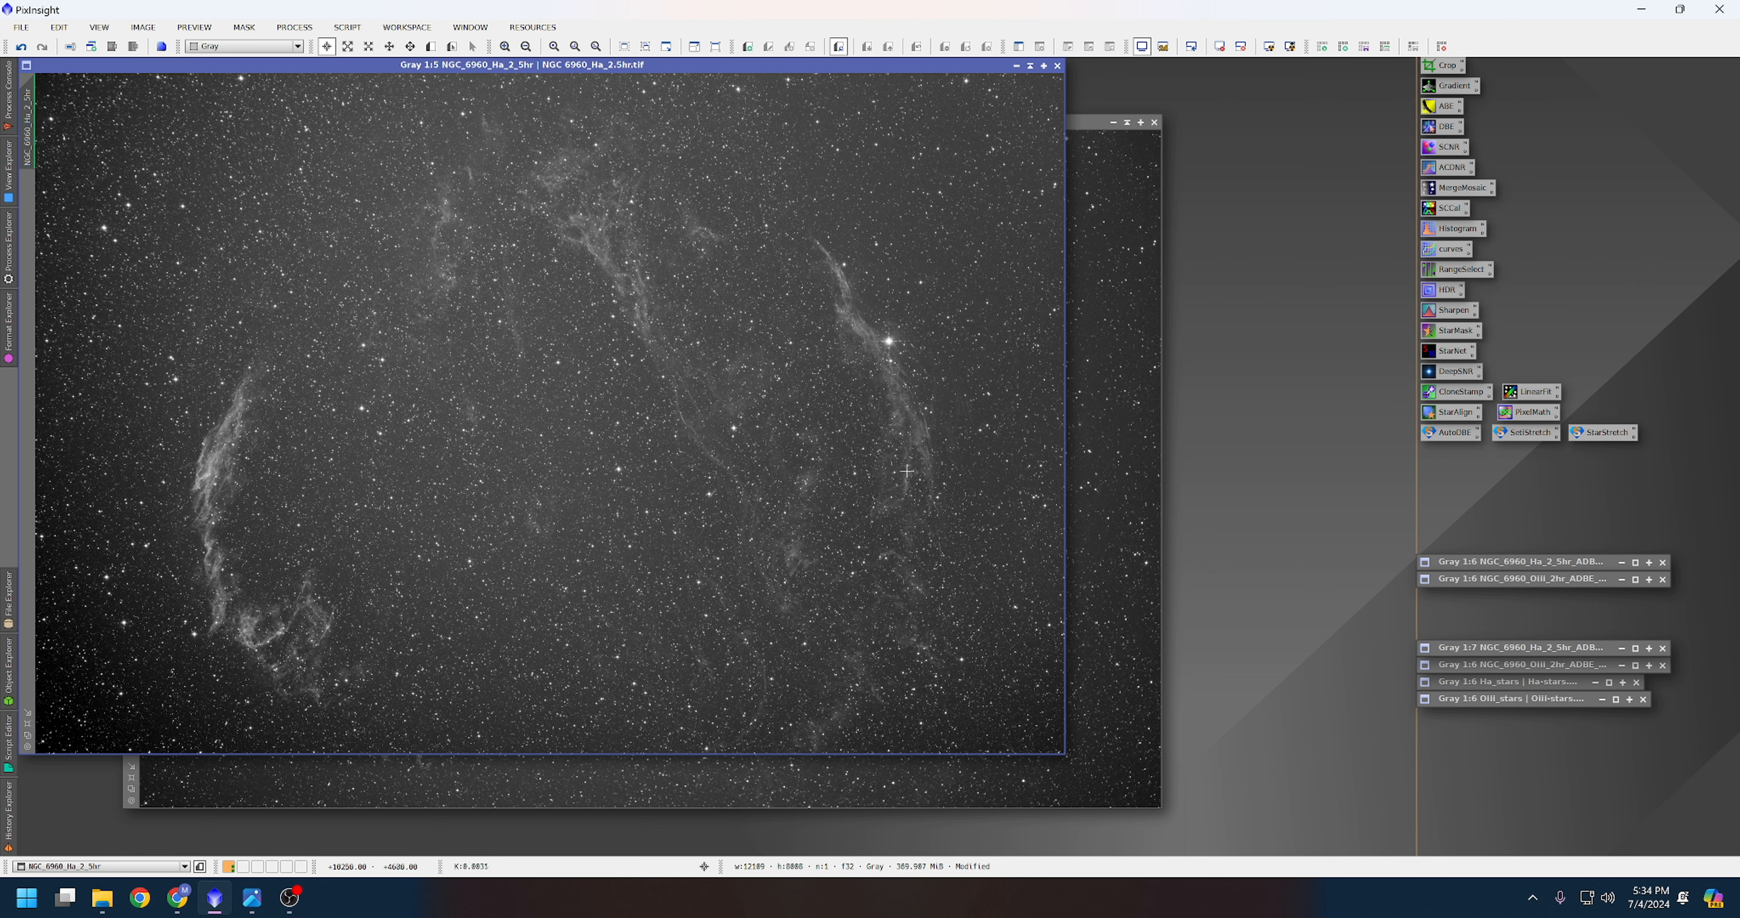
Compare the whole frames and edges of the original Ha and Oiii images at reduced zoom.
scroll(889, 456, "down", 1)
scroll(887, 456, "down", 1)
scroll(743, 405, "up", 1)
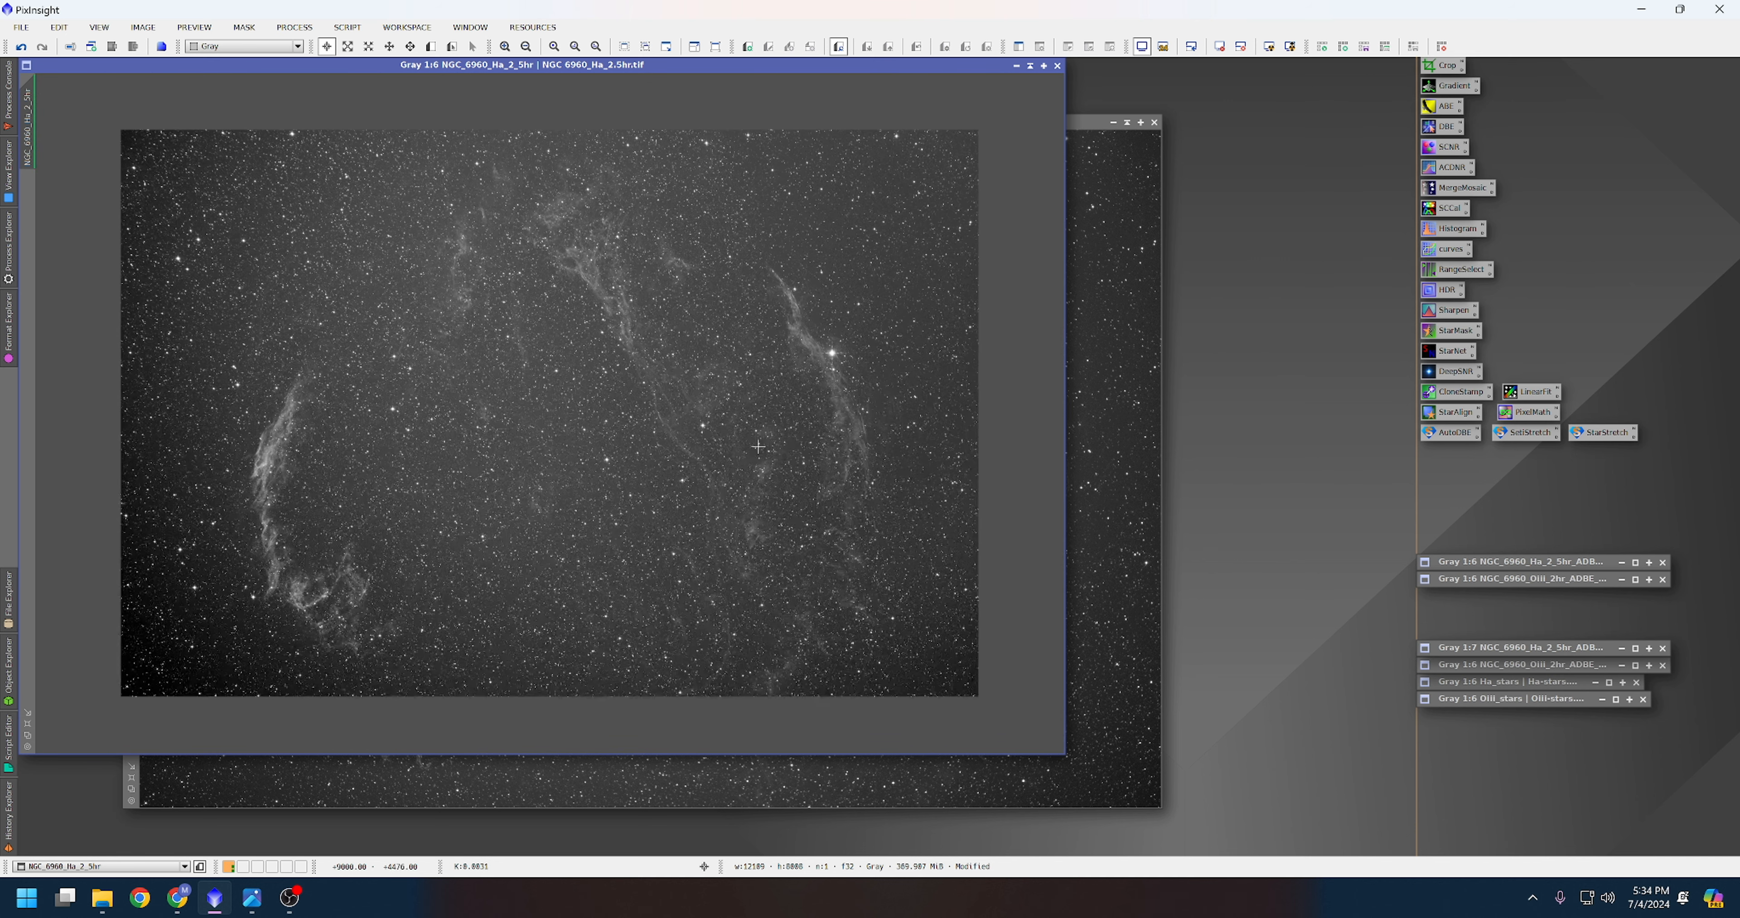
left_click(1115, 301)
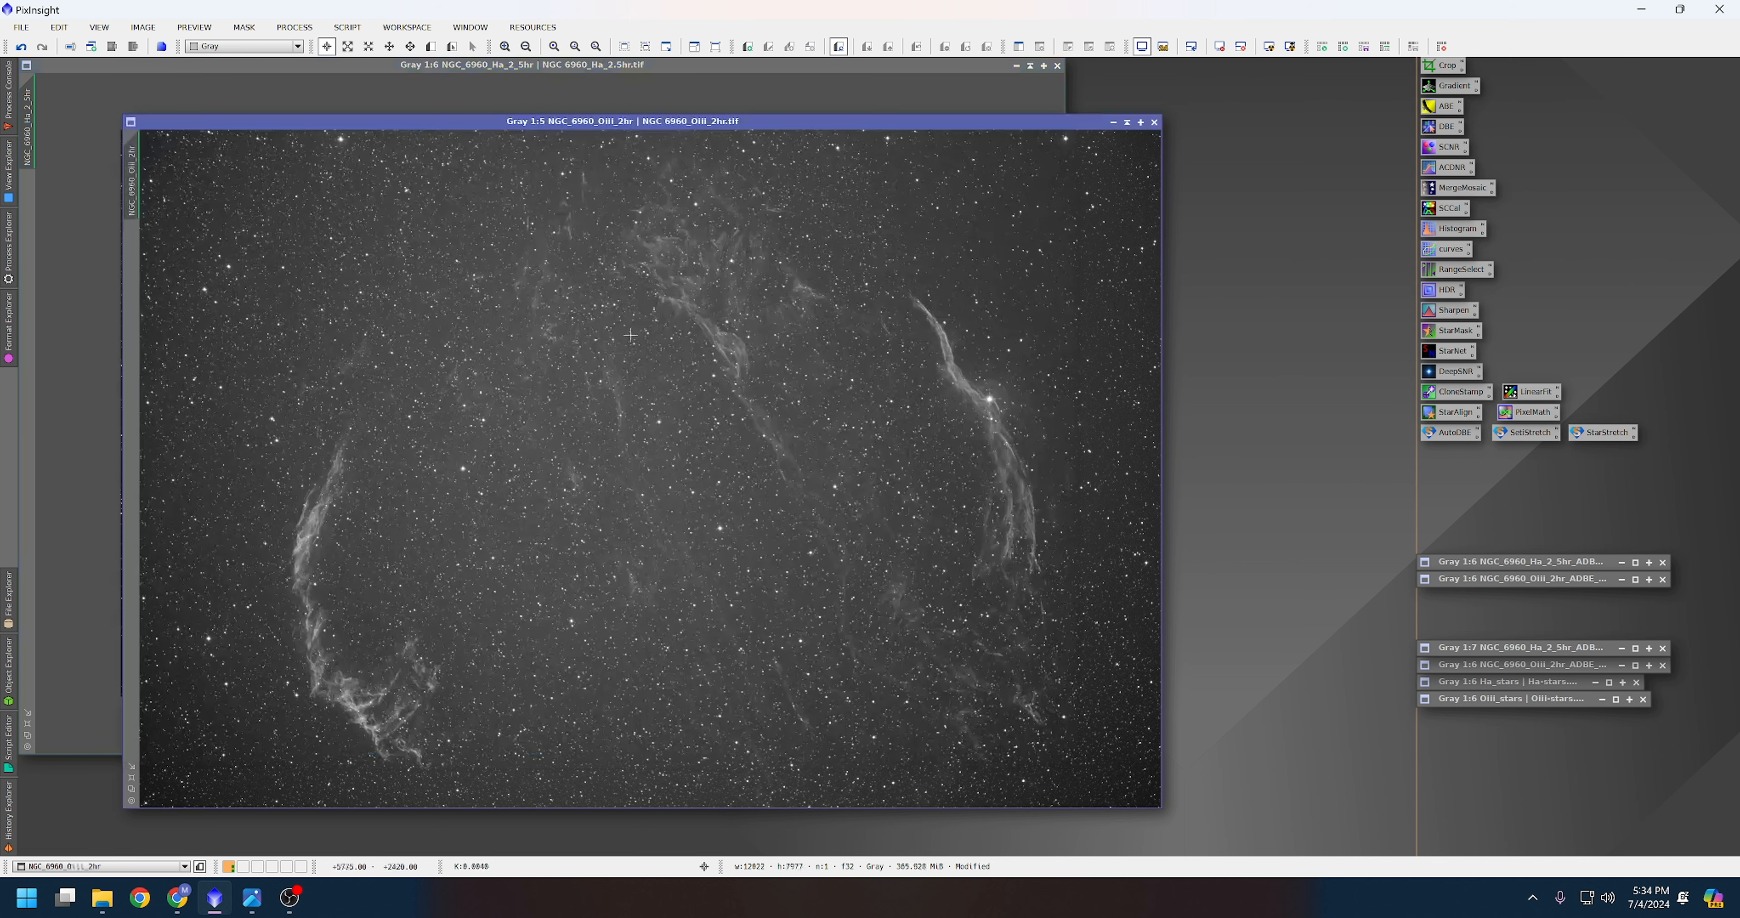
scroll(619, 262, "down", 1)
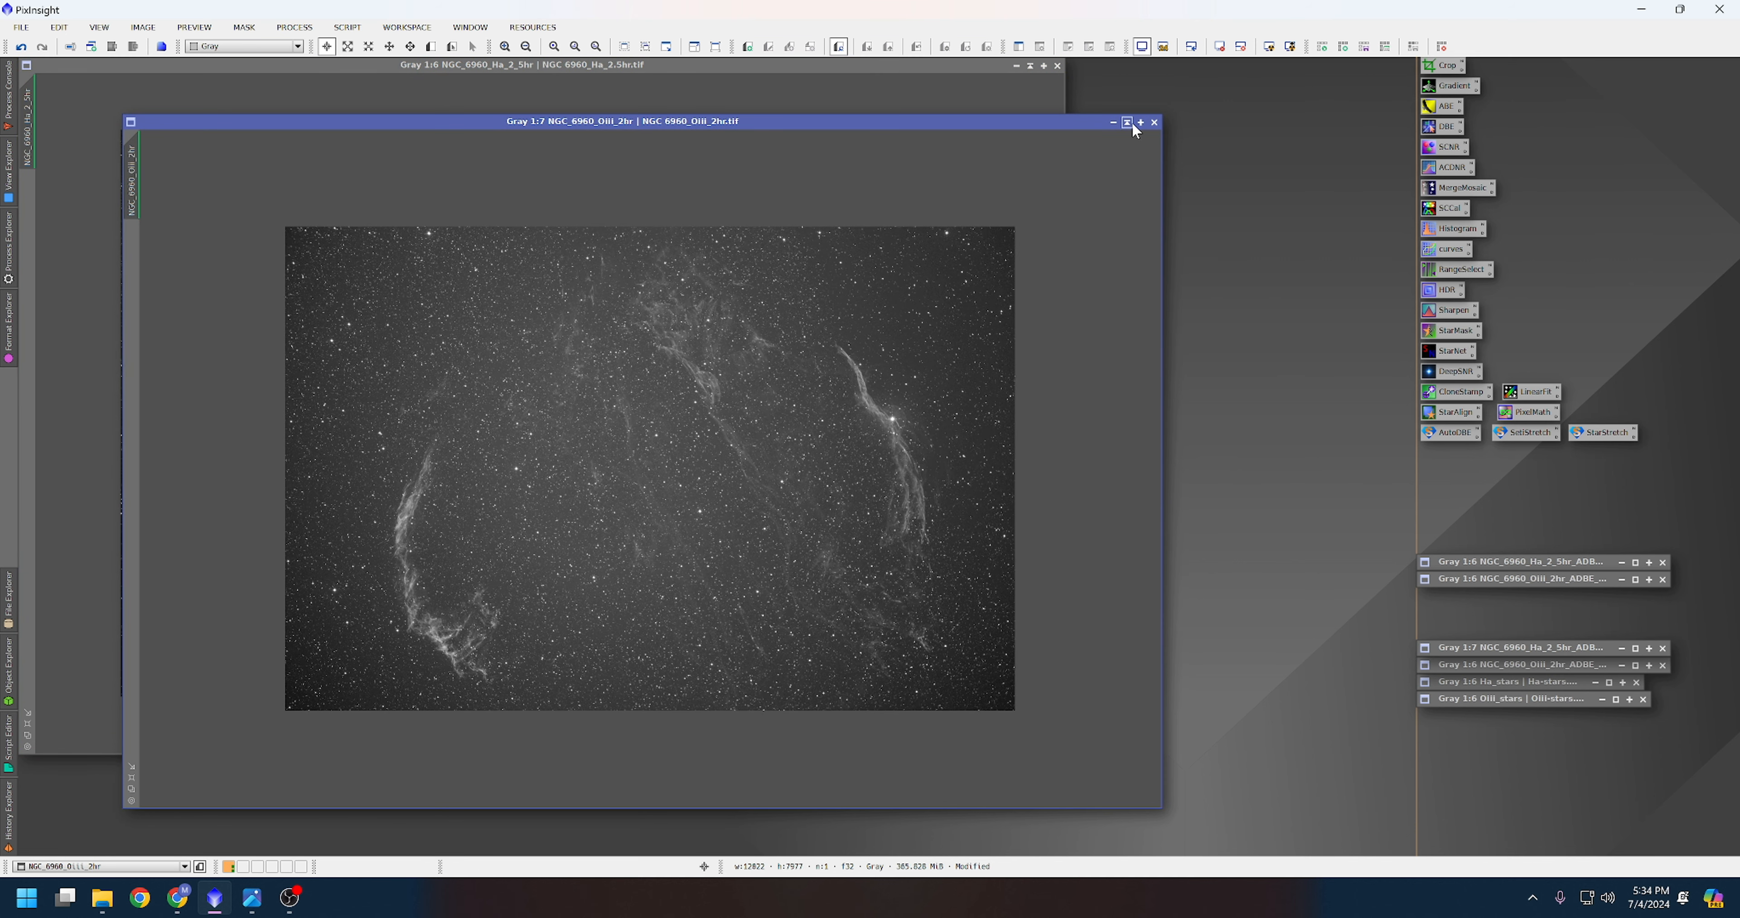
left_click(1141, 46)
left_click(1141, 46)
scroll(770, 378, "up", 3)
scroll(751, 359, "down", 2)
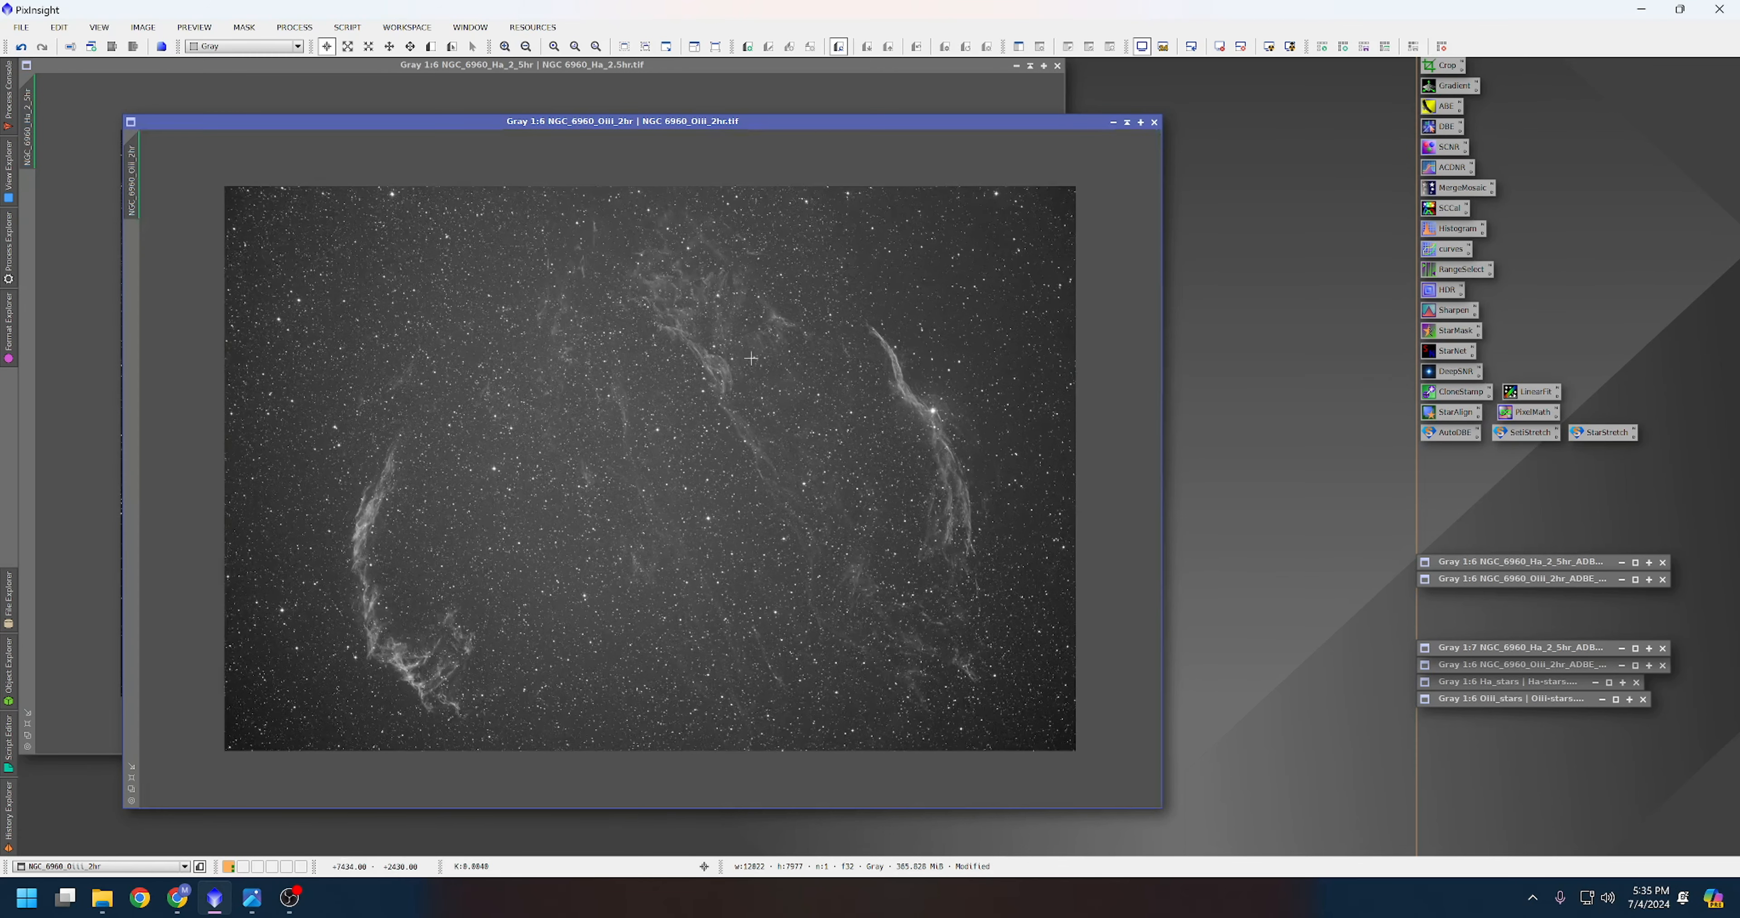
left_click(578, 66)
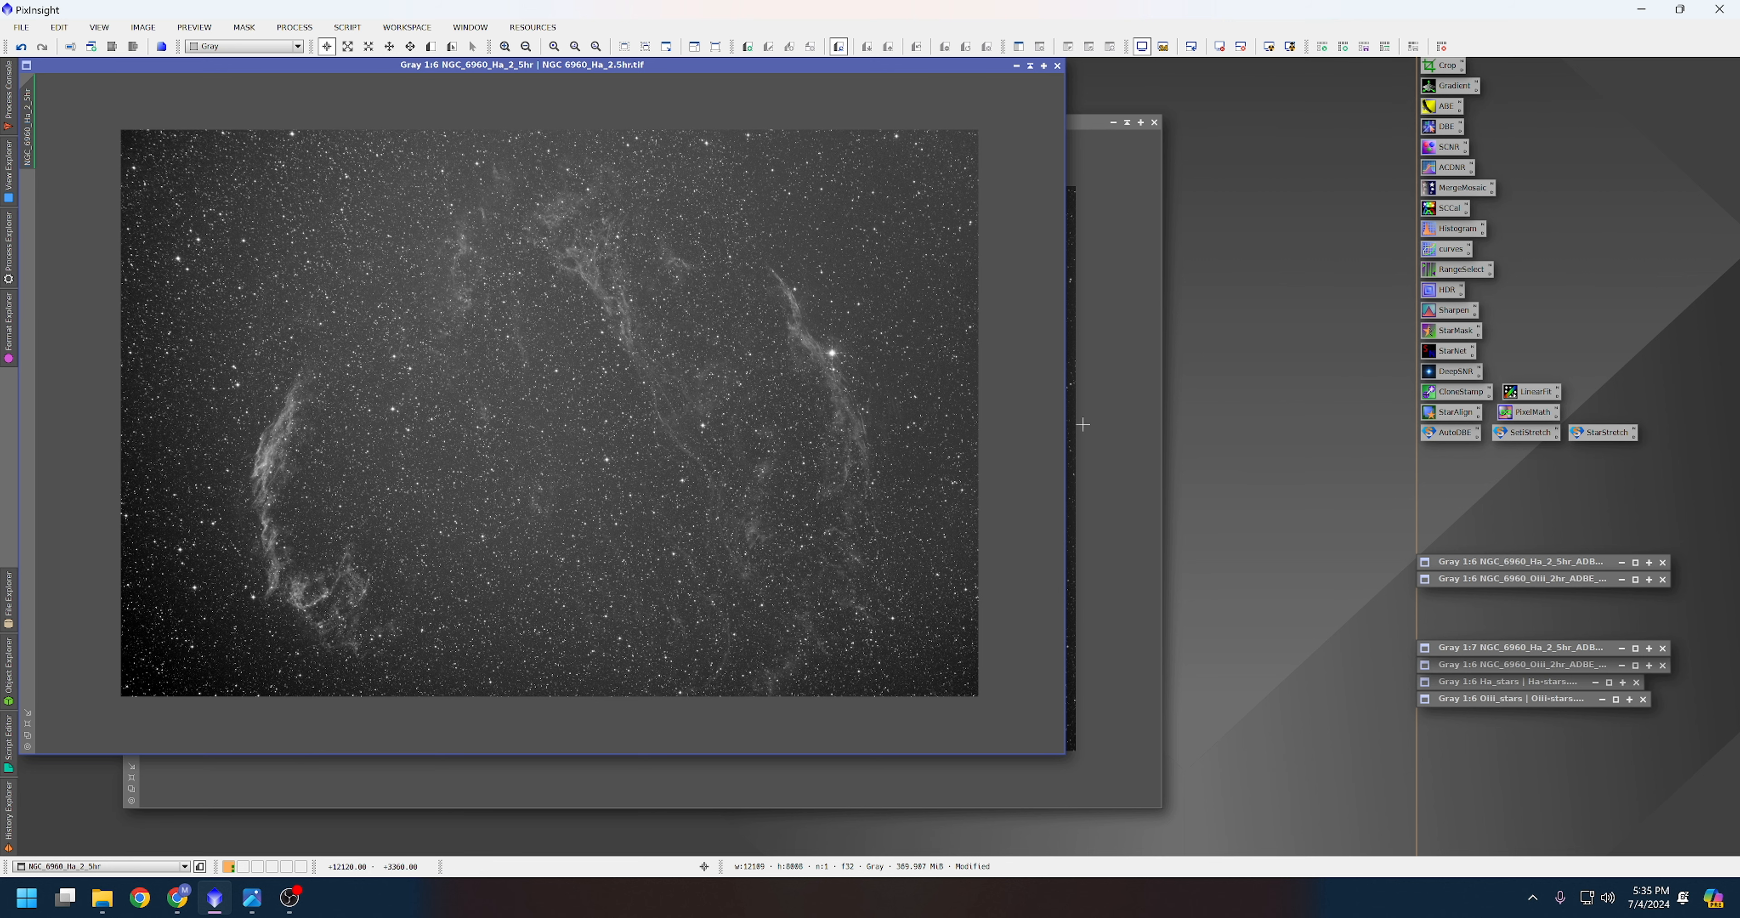
left_click(1126, 470)
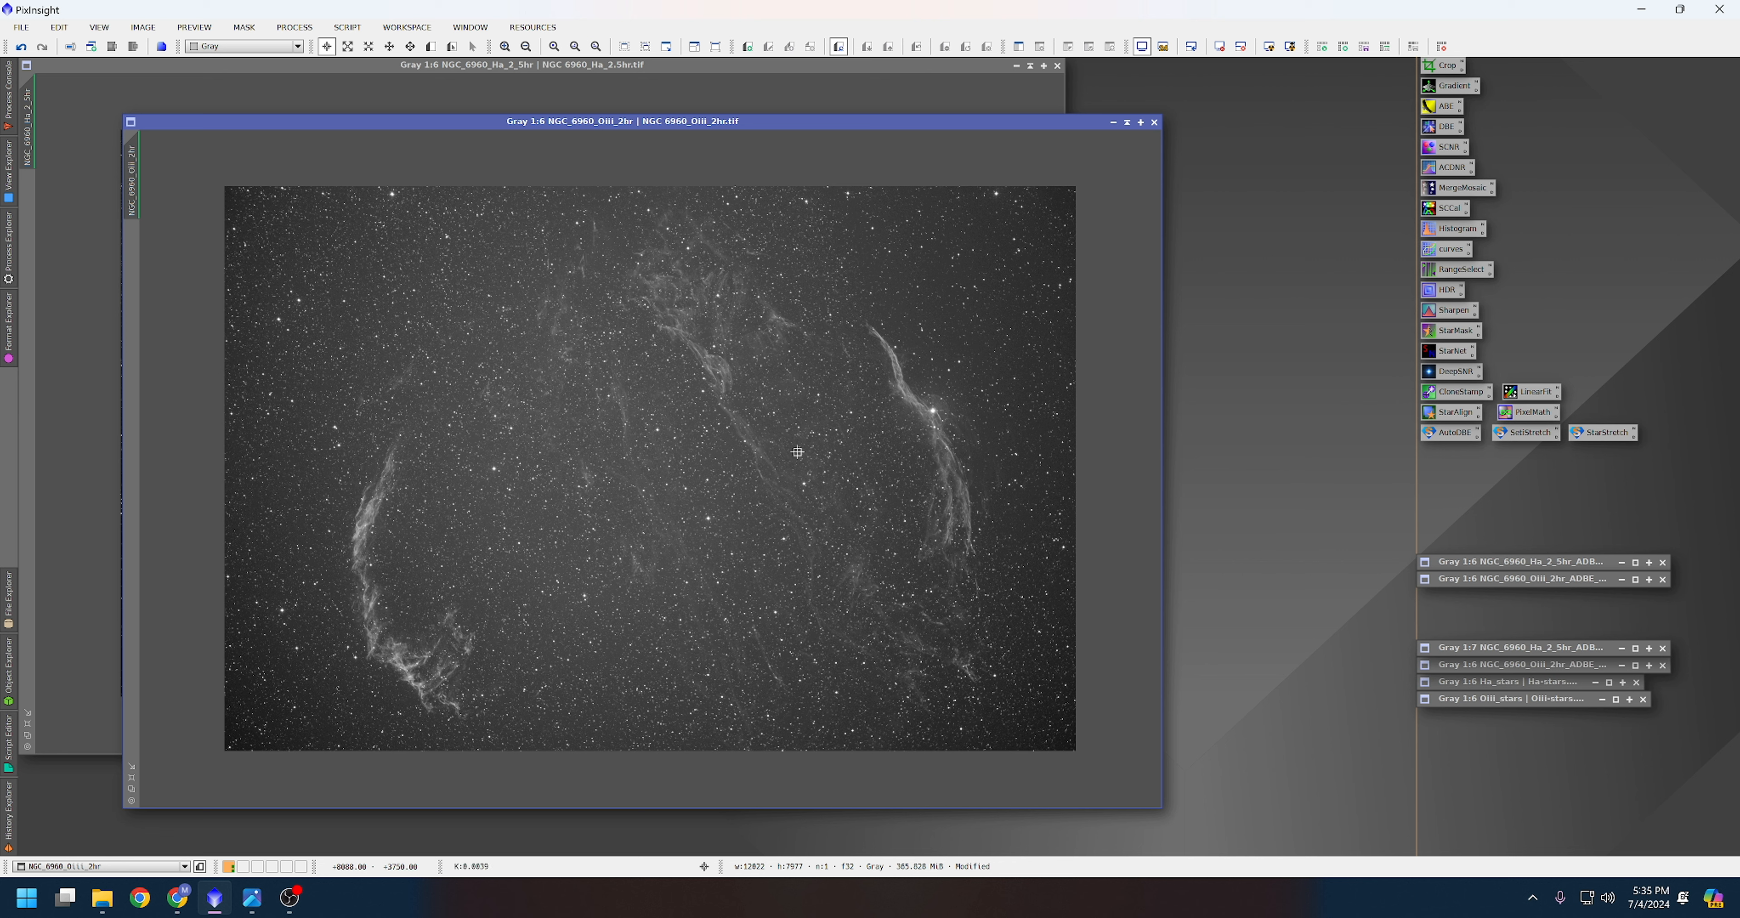
Set up a DynamicCrop on the Oiii image trimming all four edges, about 11692 by 7707 pixels.
double_click(1447, 67)
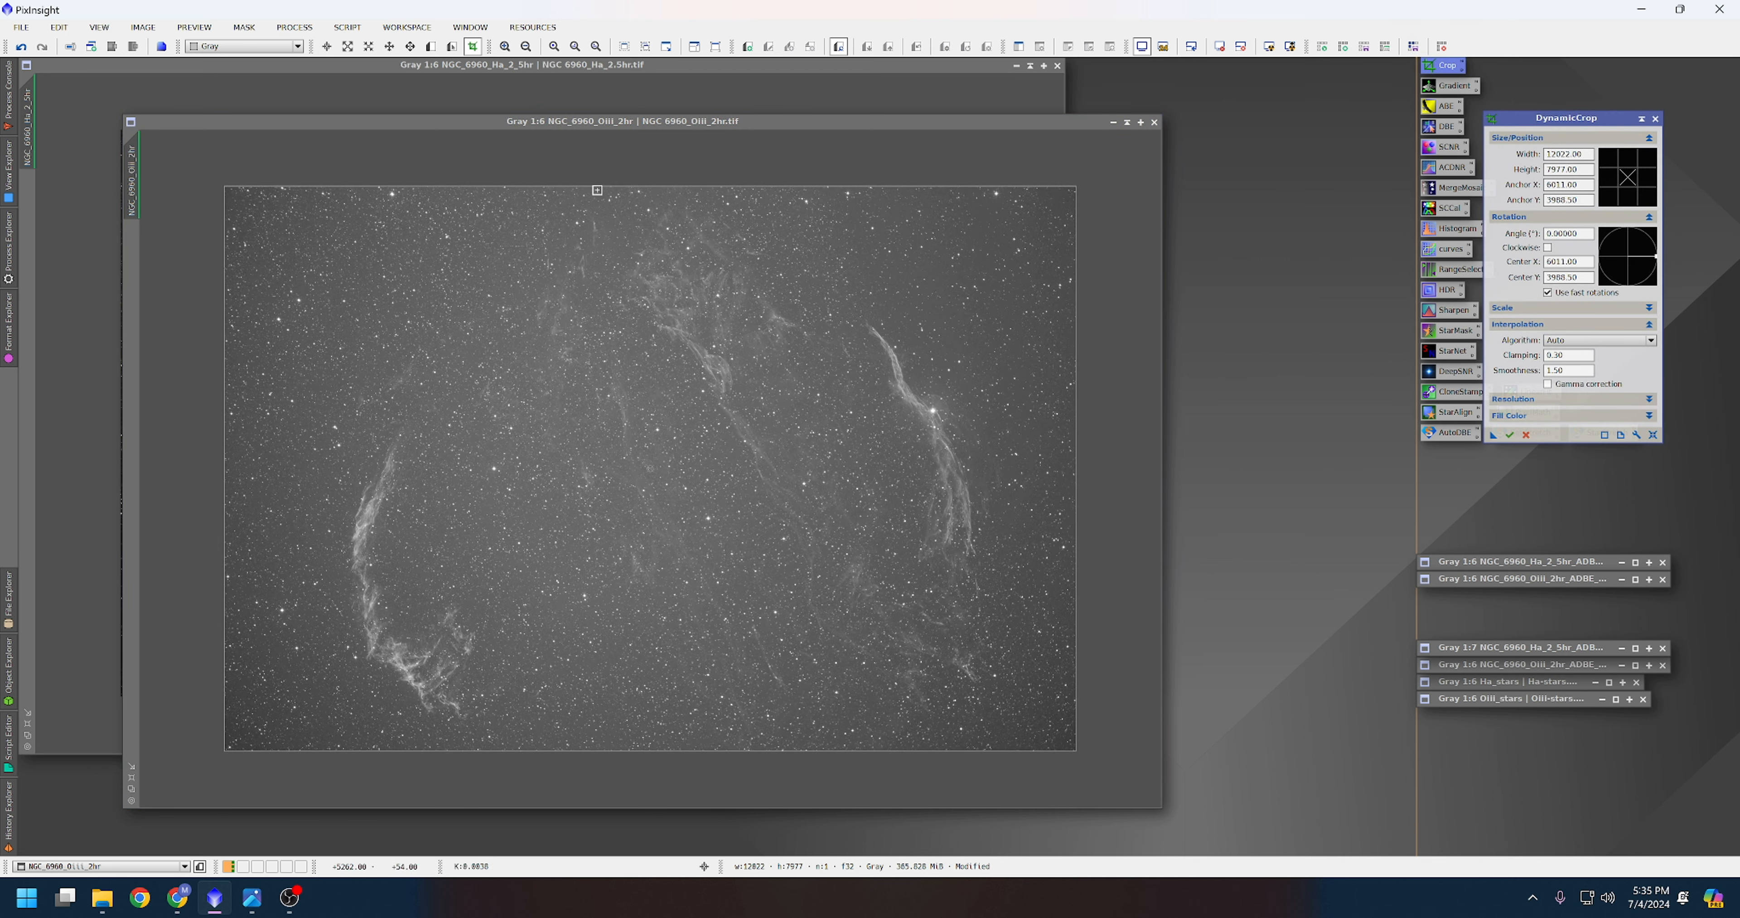
left_click_drag(616, 183, 617, 197)
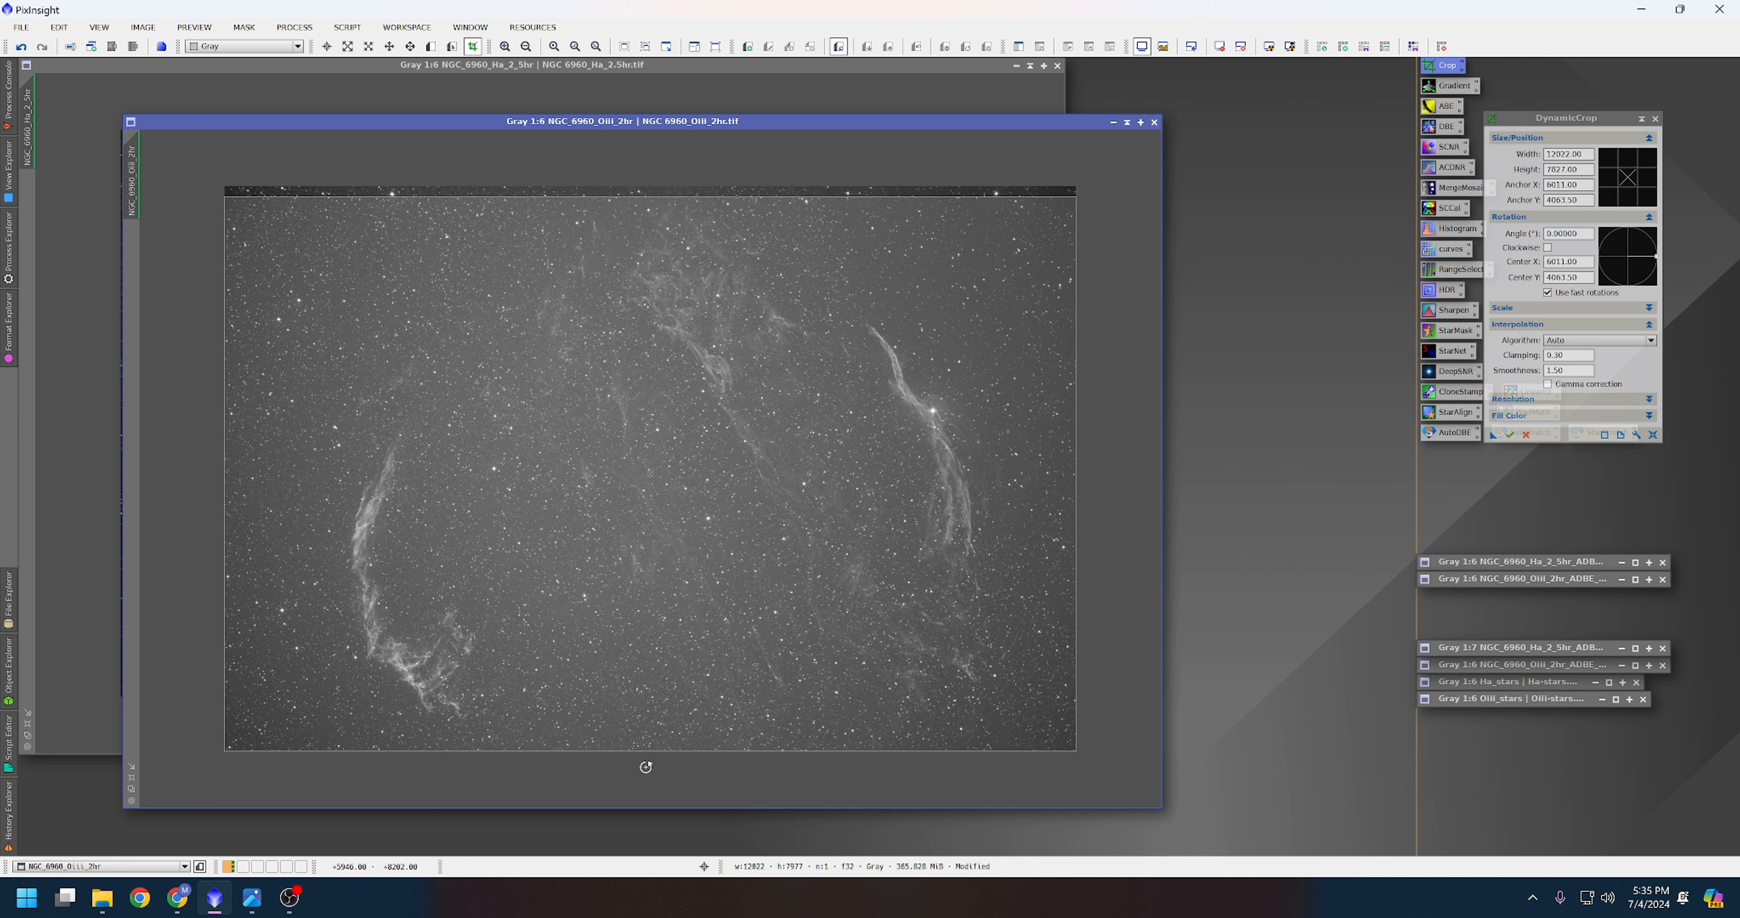
left_click_drag(644, 750, 643, 742)
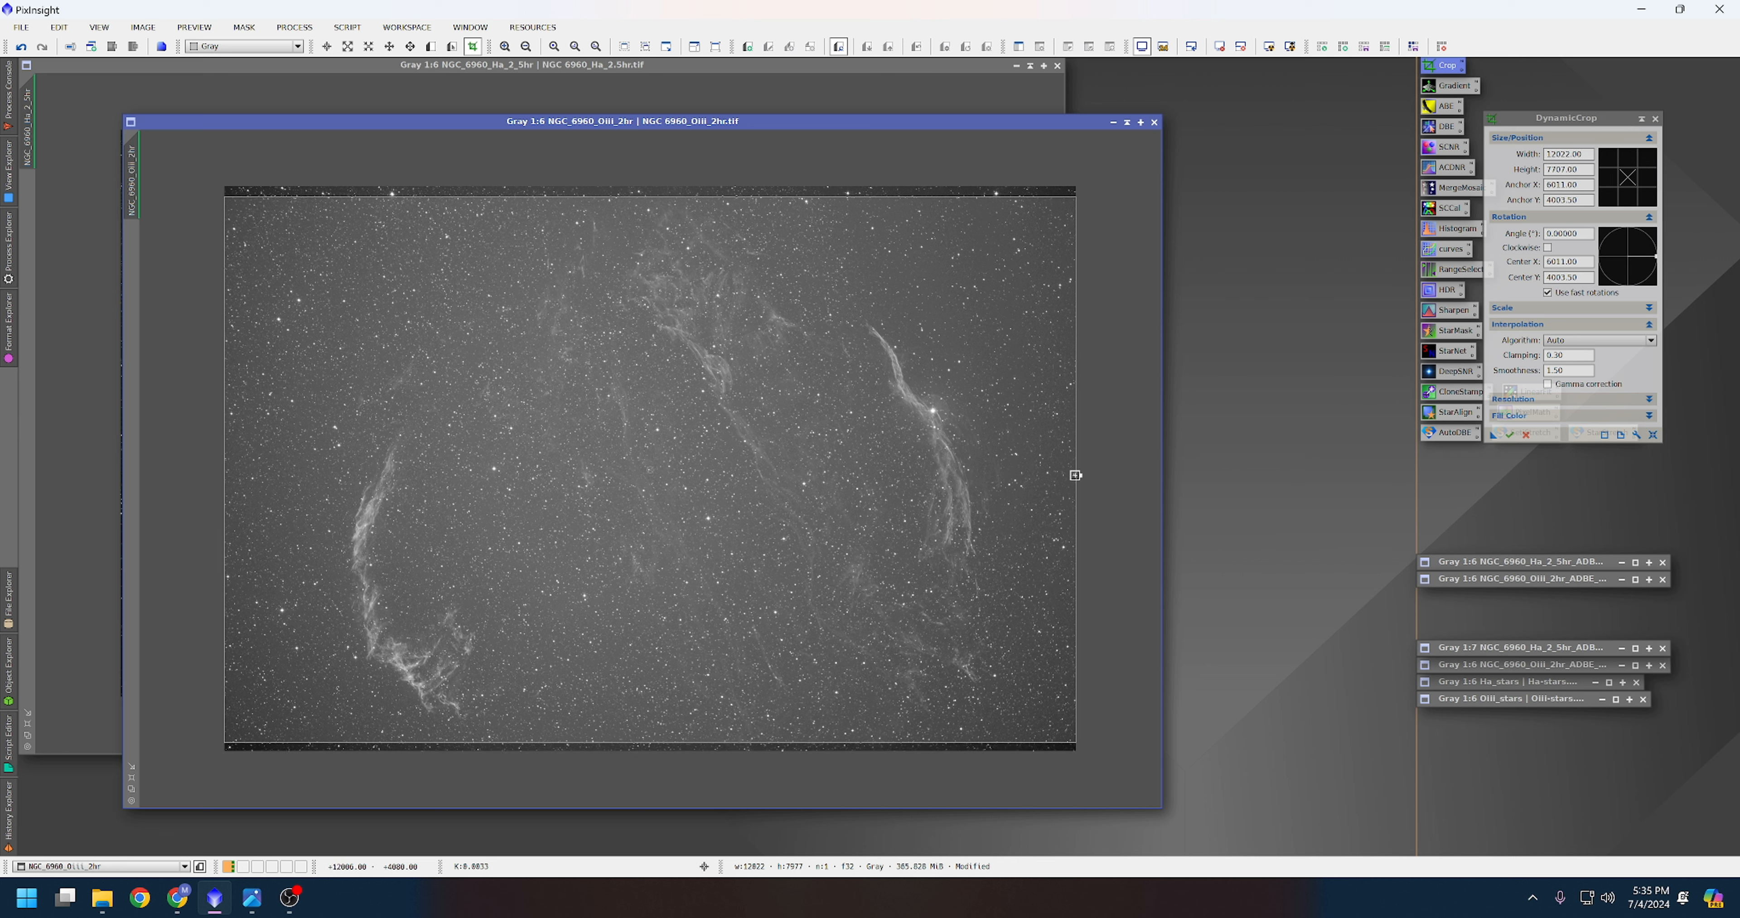
left_click_drag(1076, 477, 1067, 482)
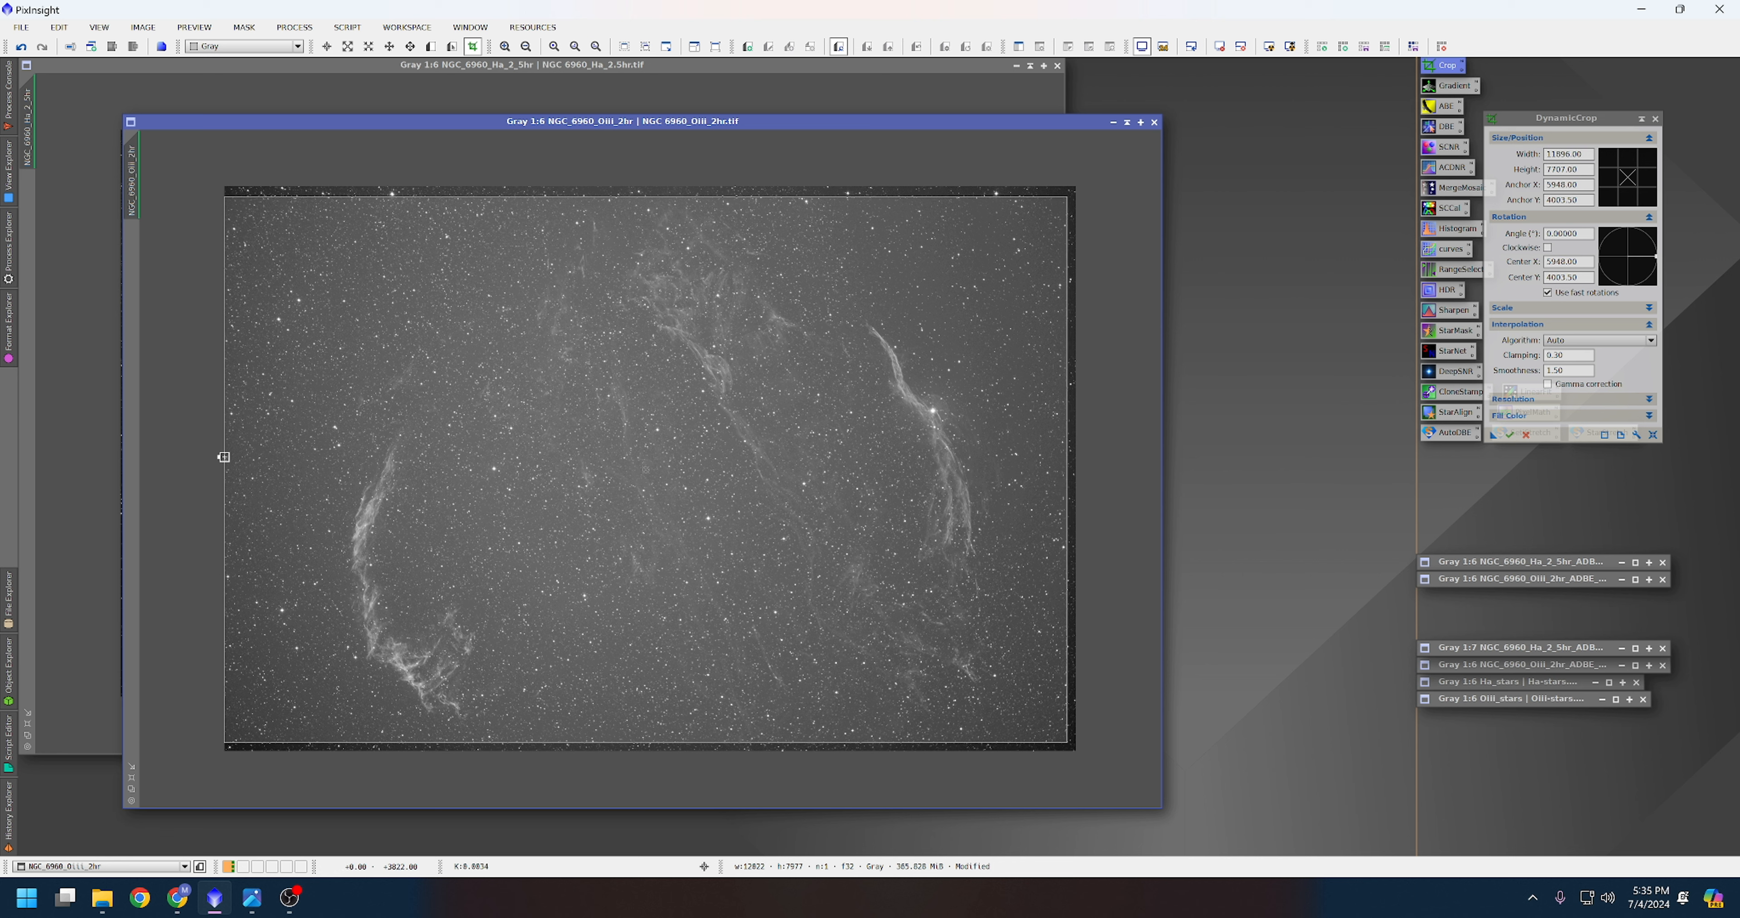
left_click_drag(222, 458, 240, 456)
Apply the same DynamicCrop settings to the NGC_6960_Ha_2_5hr image, moving the Oiii window out of the way.
left_click_drag(709, 121, 953, 188)
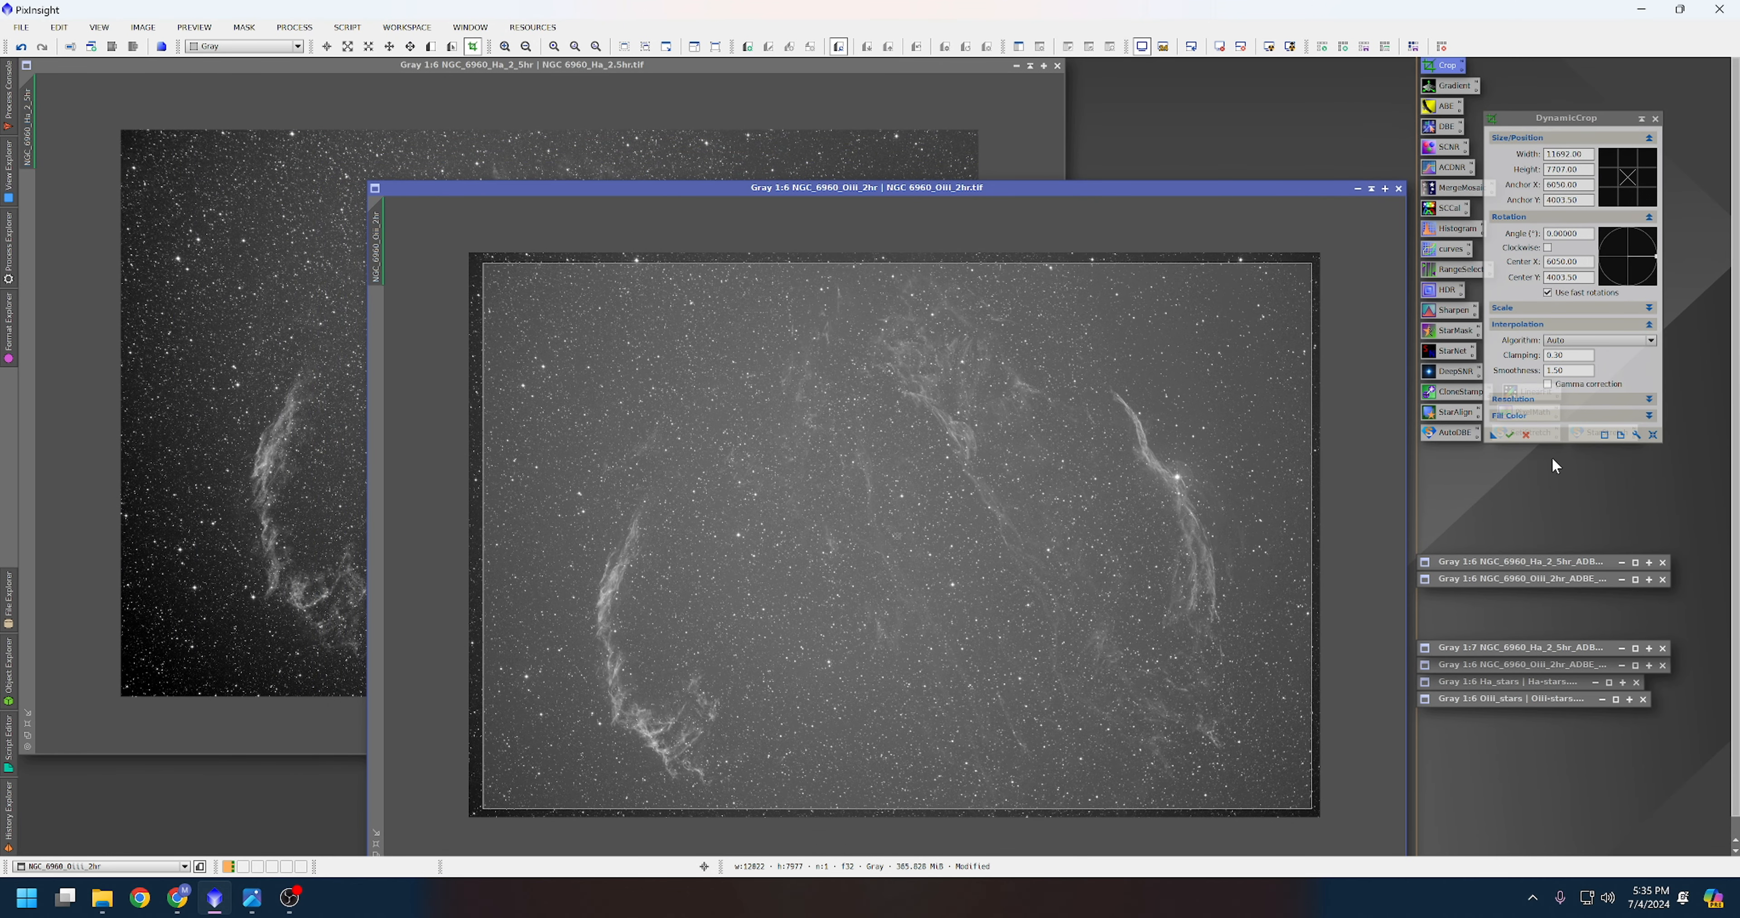
left_click(1491, 433)
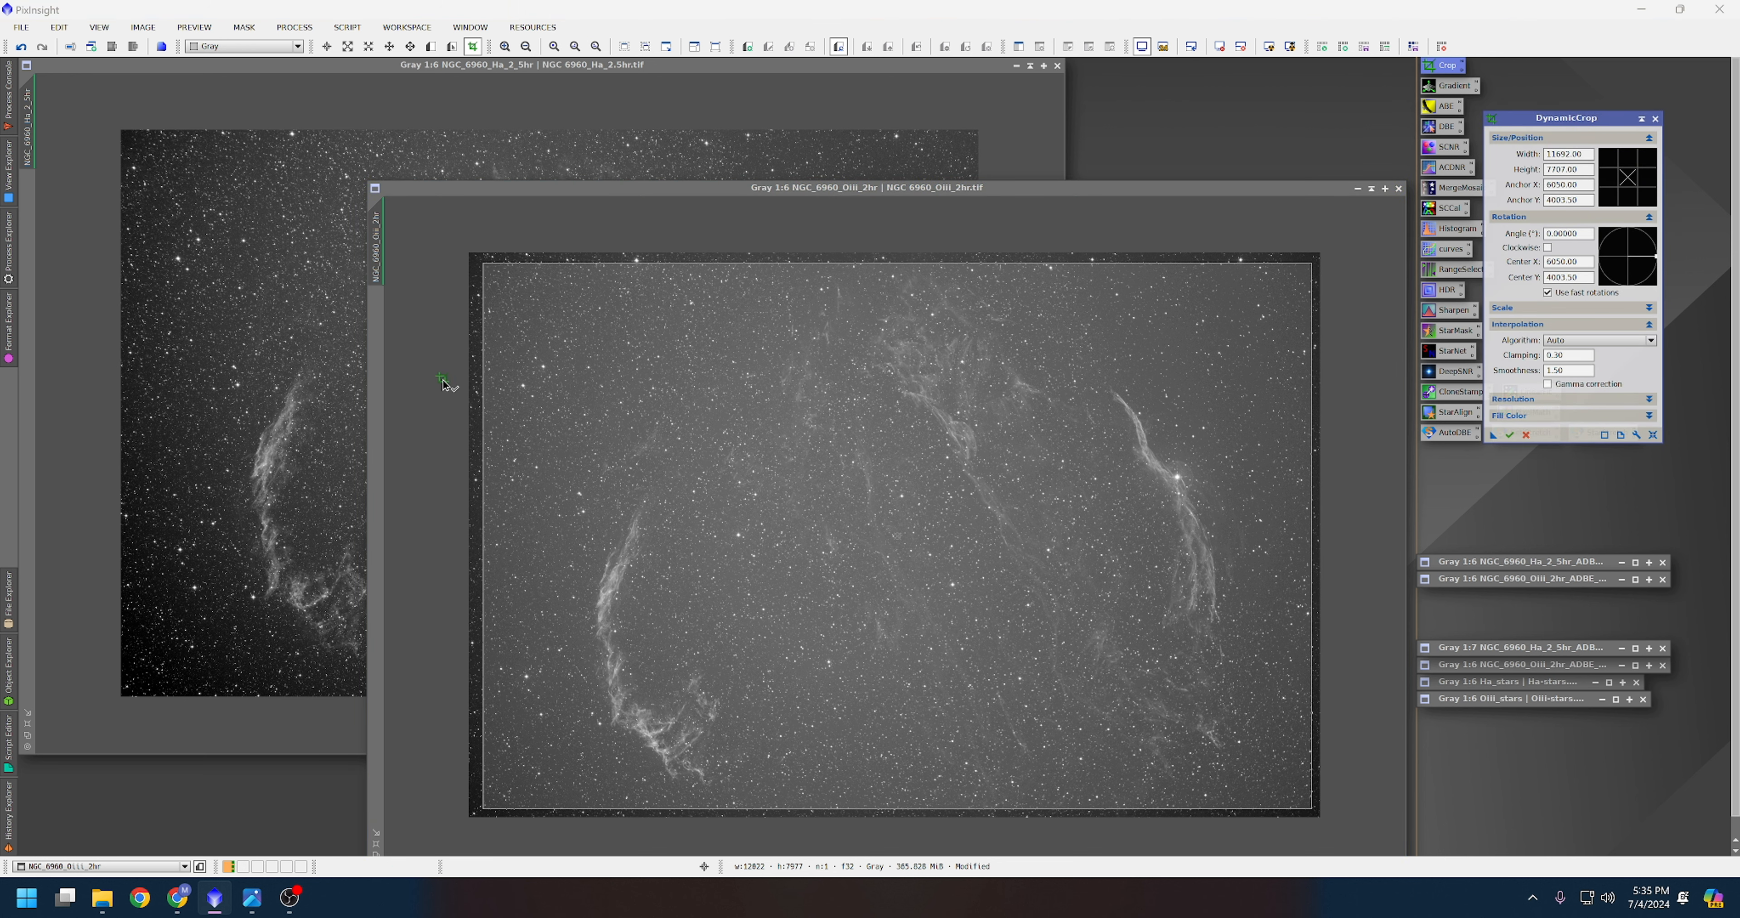
left_click(275, 333)
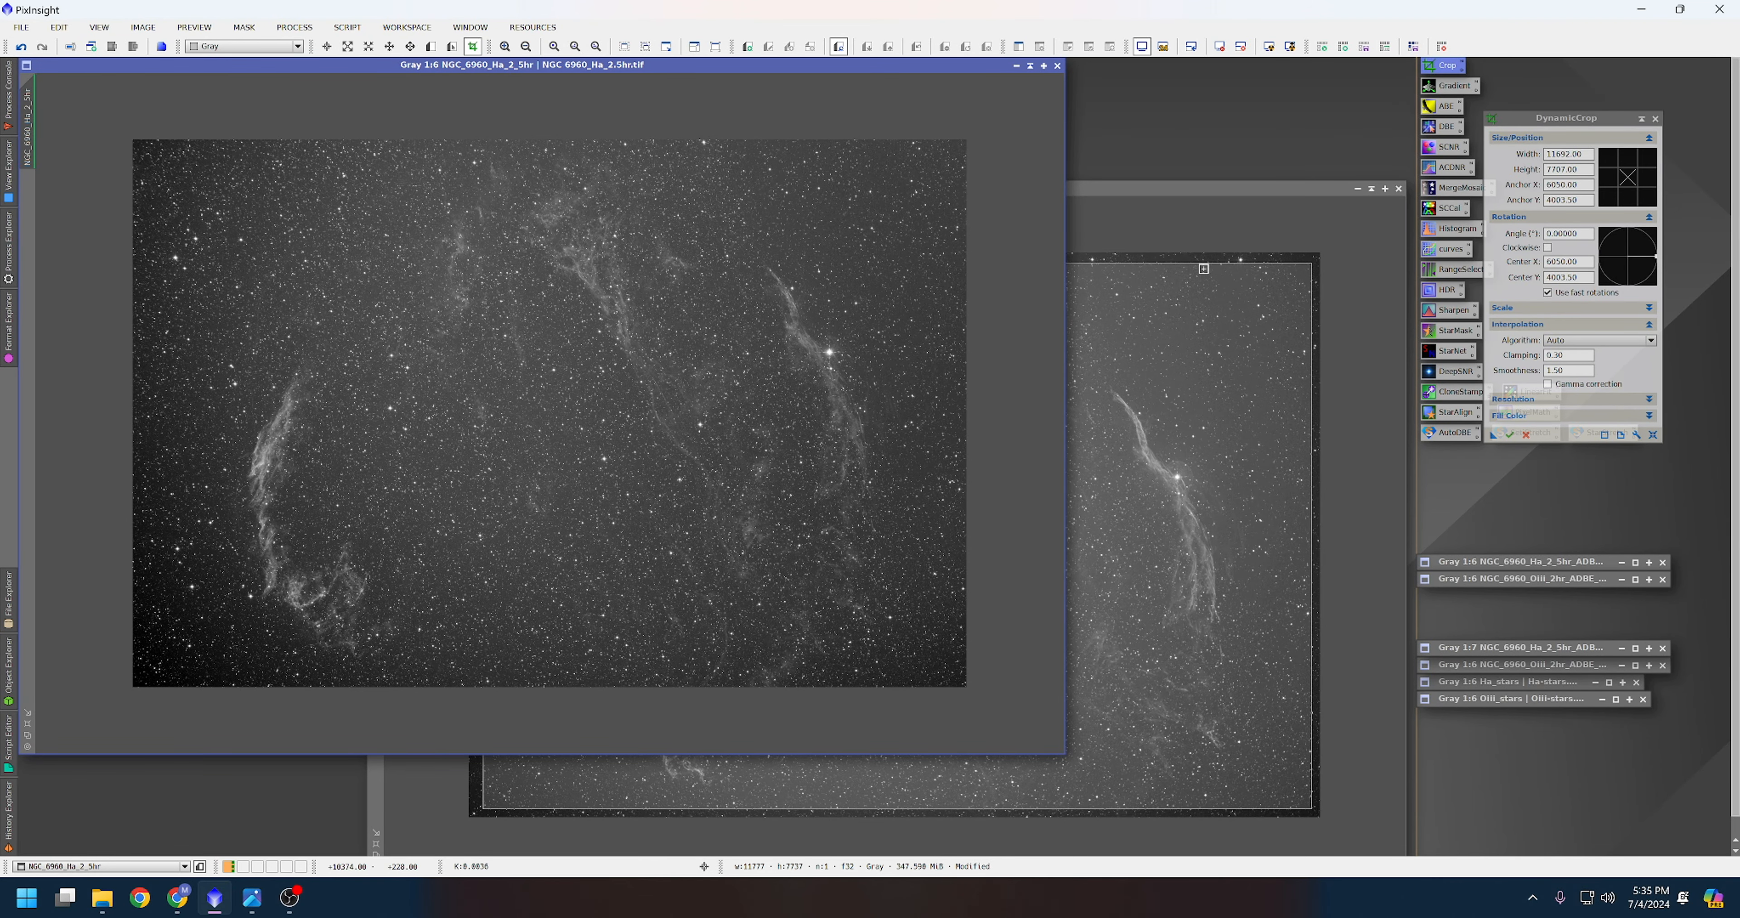
Execute the crop on the NGC_6960_Oiii_2hr image and close DynamicCrop.
left_click(1213, 236)
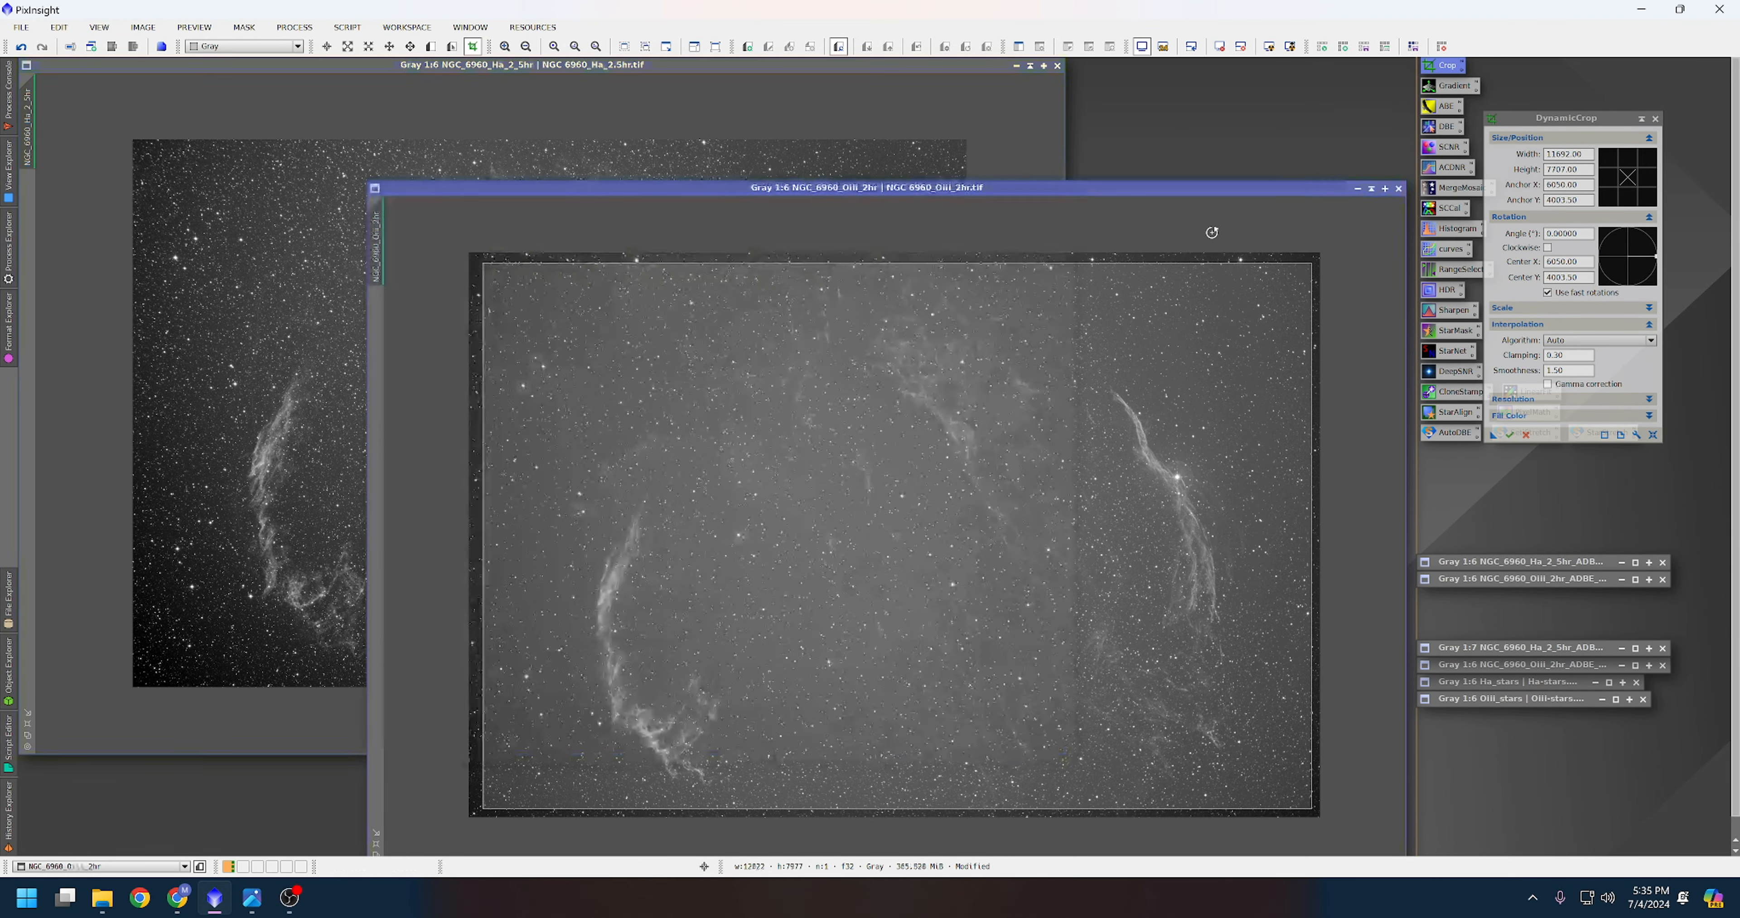
left_click(1509, 435)
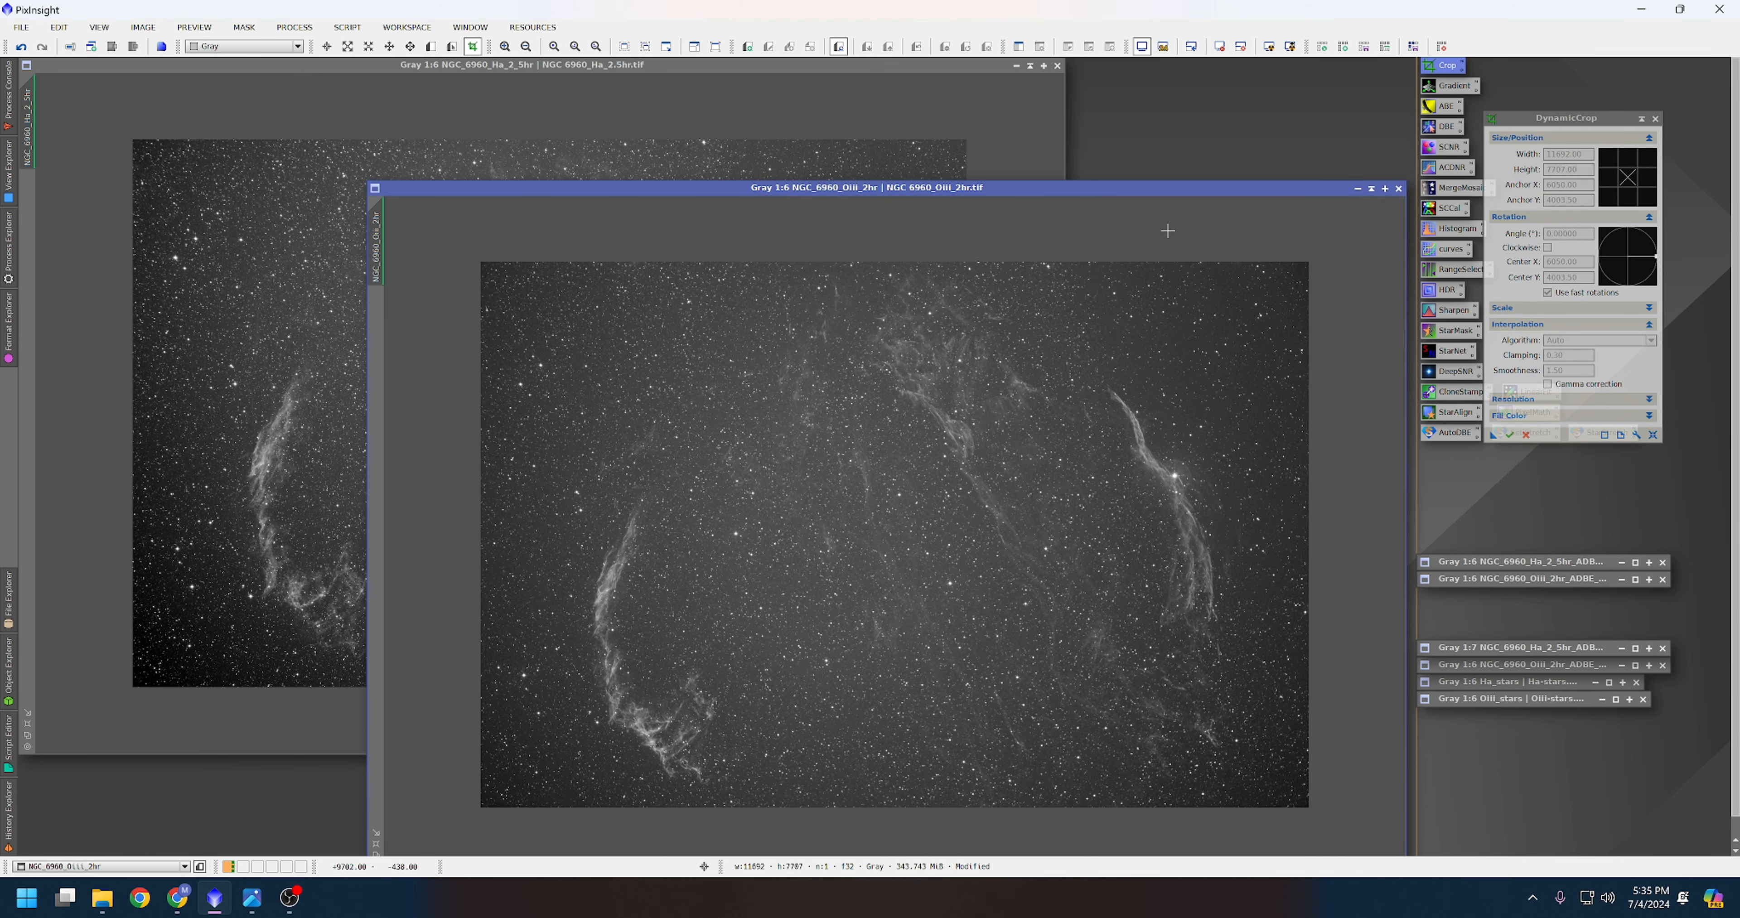
left_click_drag(1246, 192, 1077, 176)
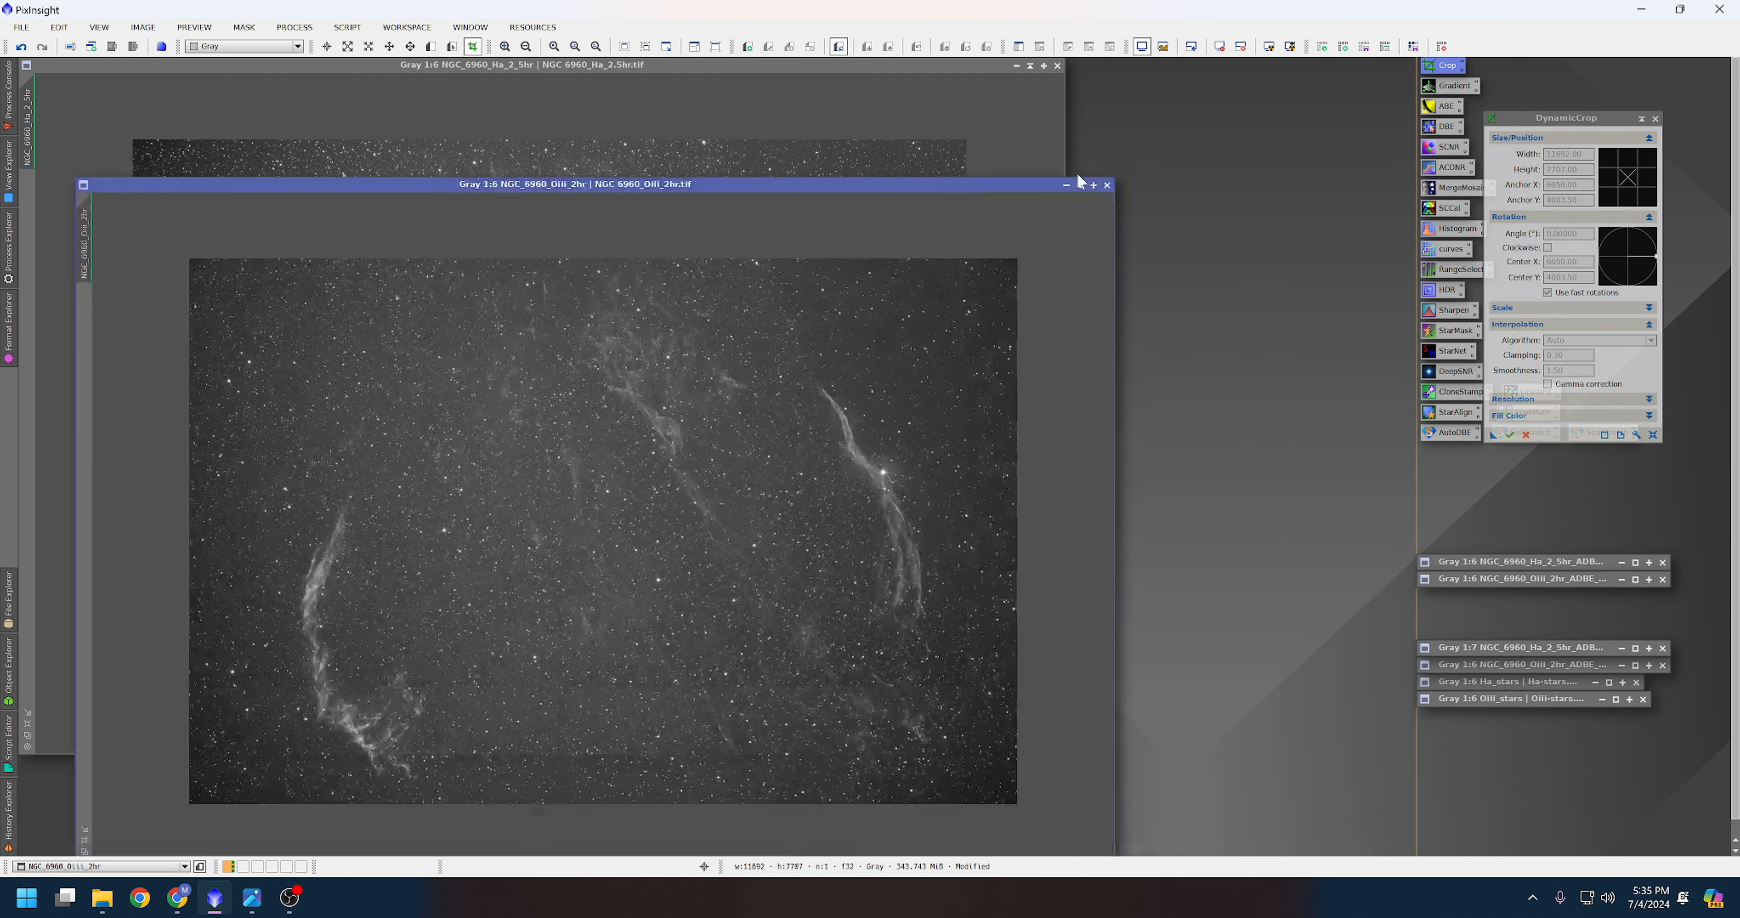
left_click(1654, 119)
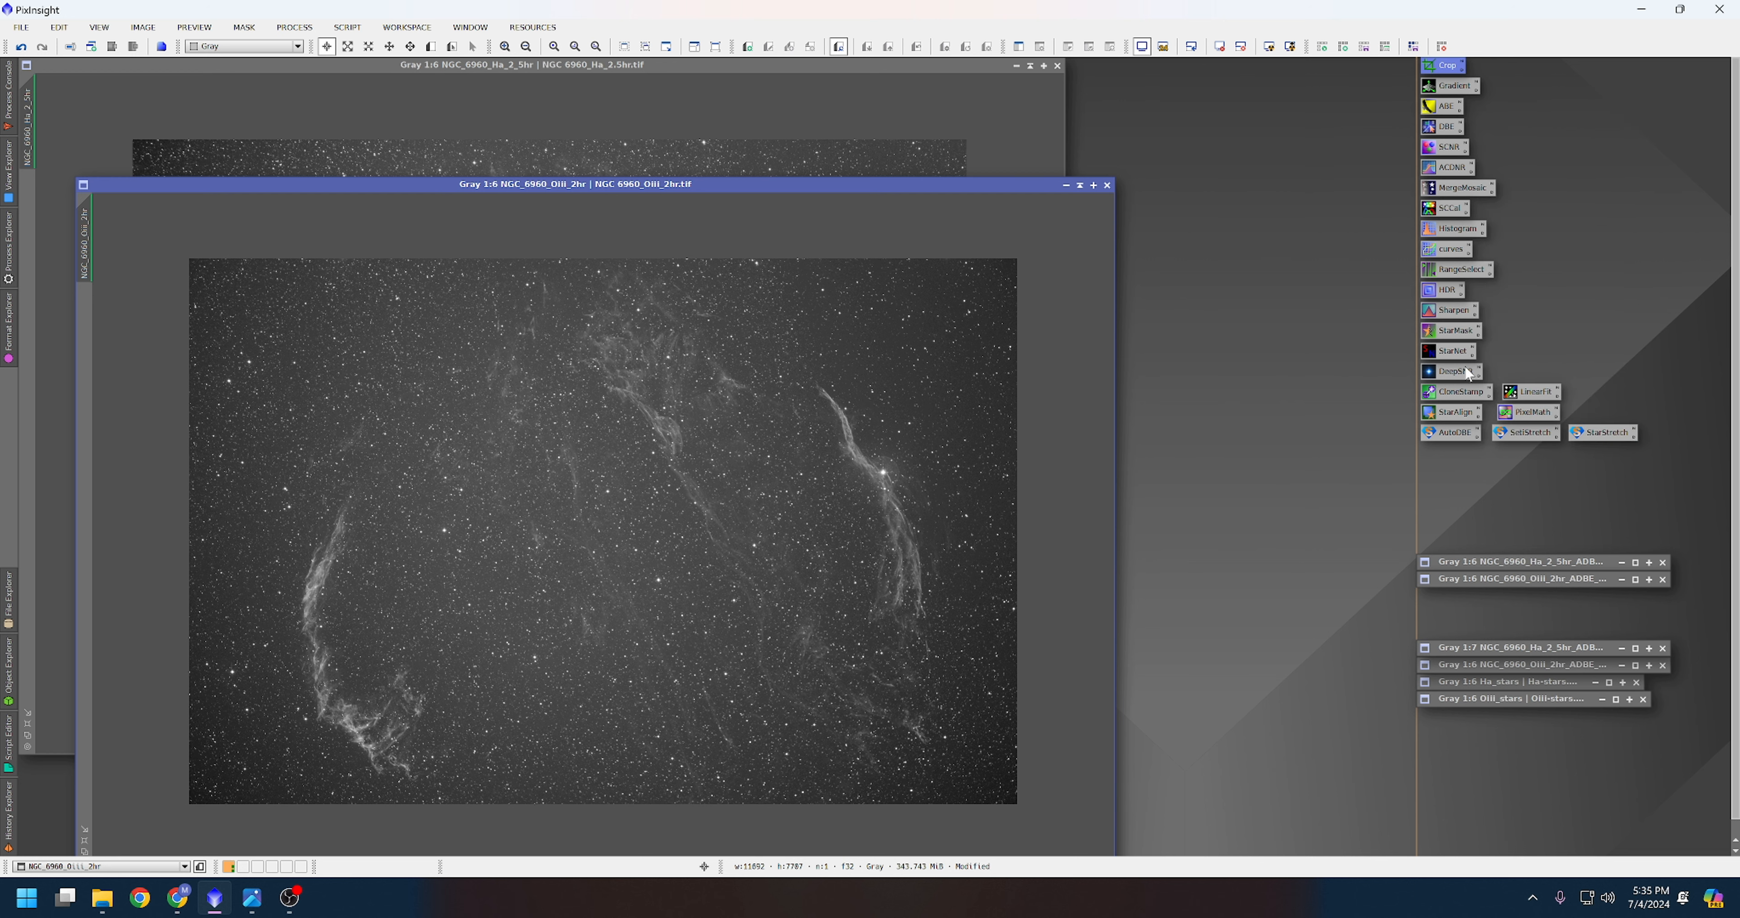
Run AutoDBE on the cropped NGC_6960_Oiii_2hr image, then auto-stretch the Extracted_Background image for a check and close it.
left_click(1447, 434)
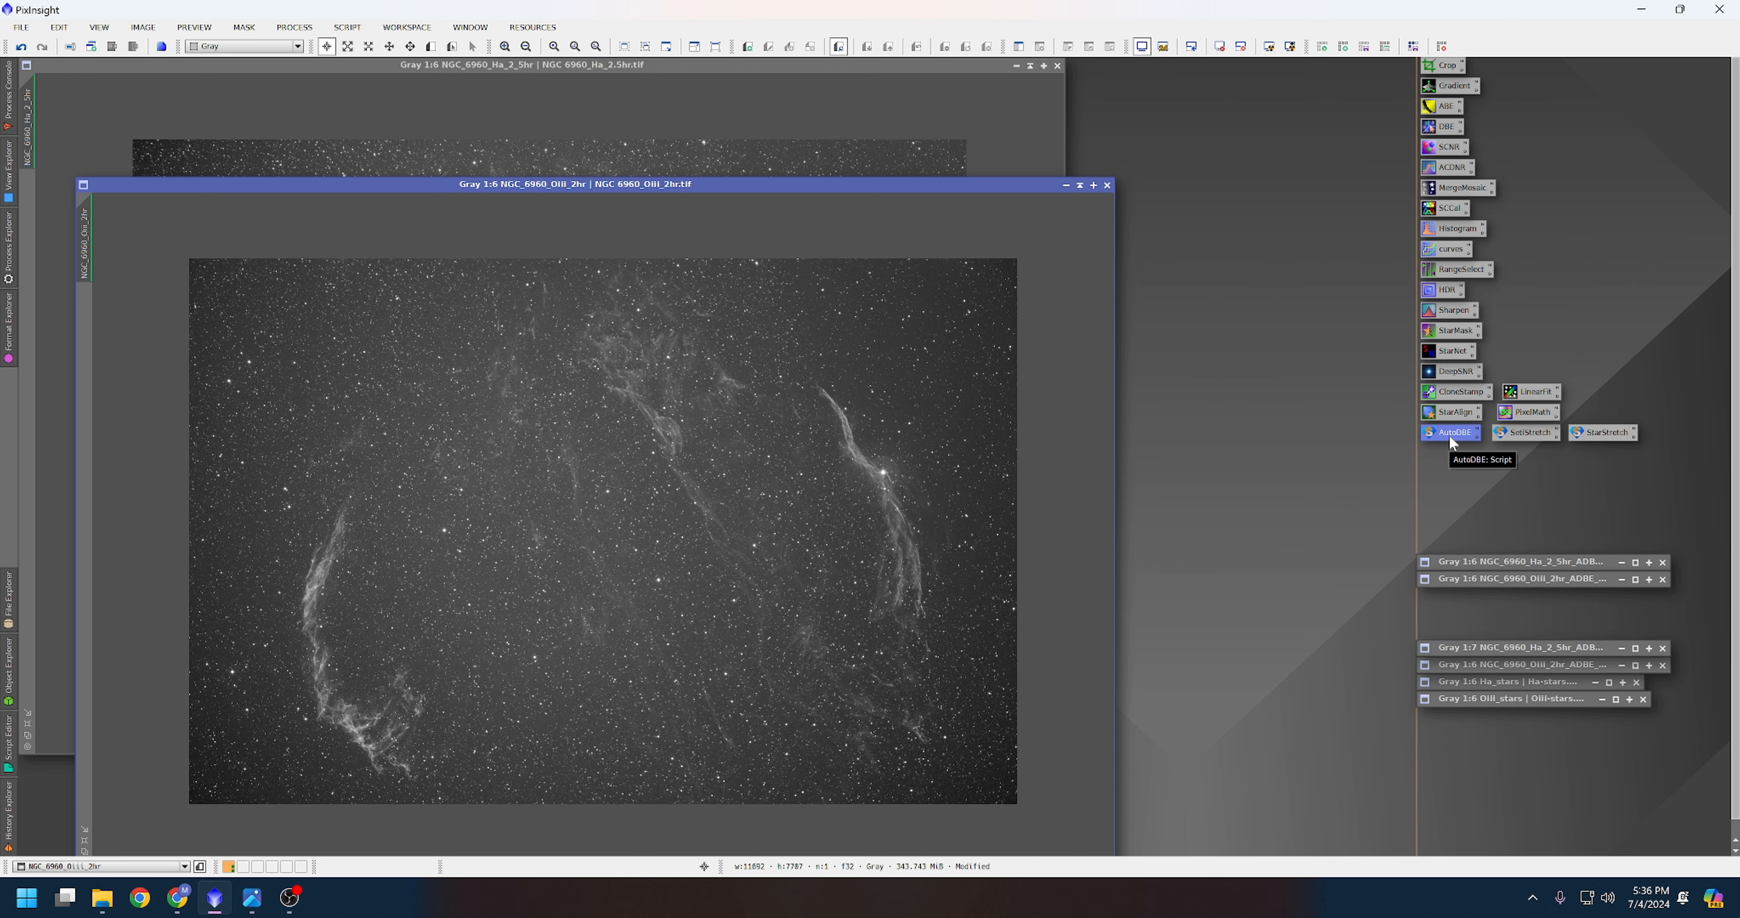
left_click_drag(1449, 433, 952, 531)
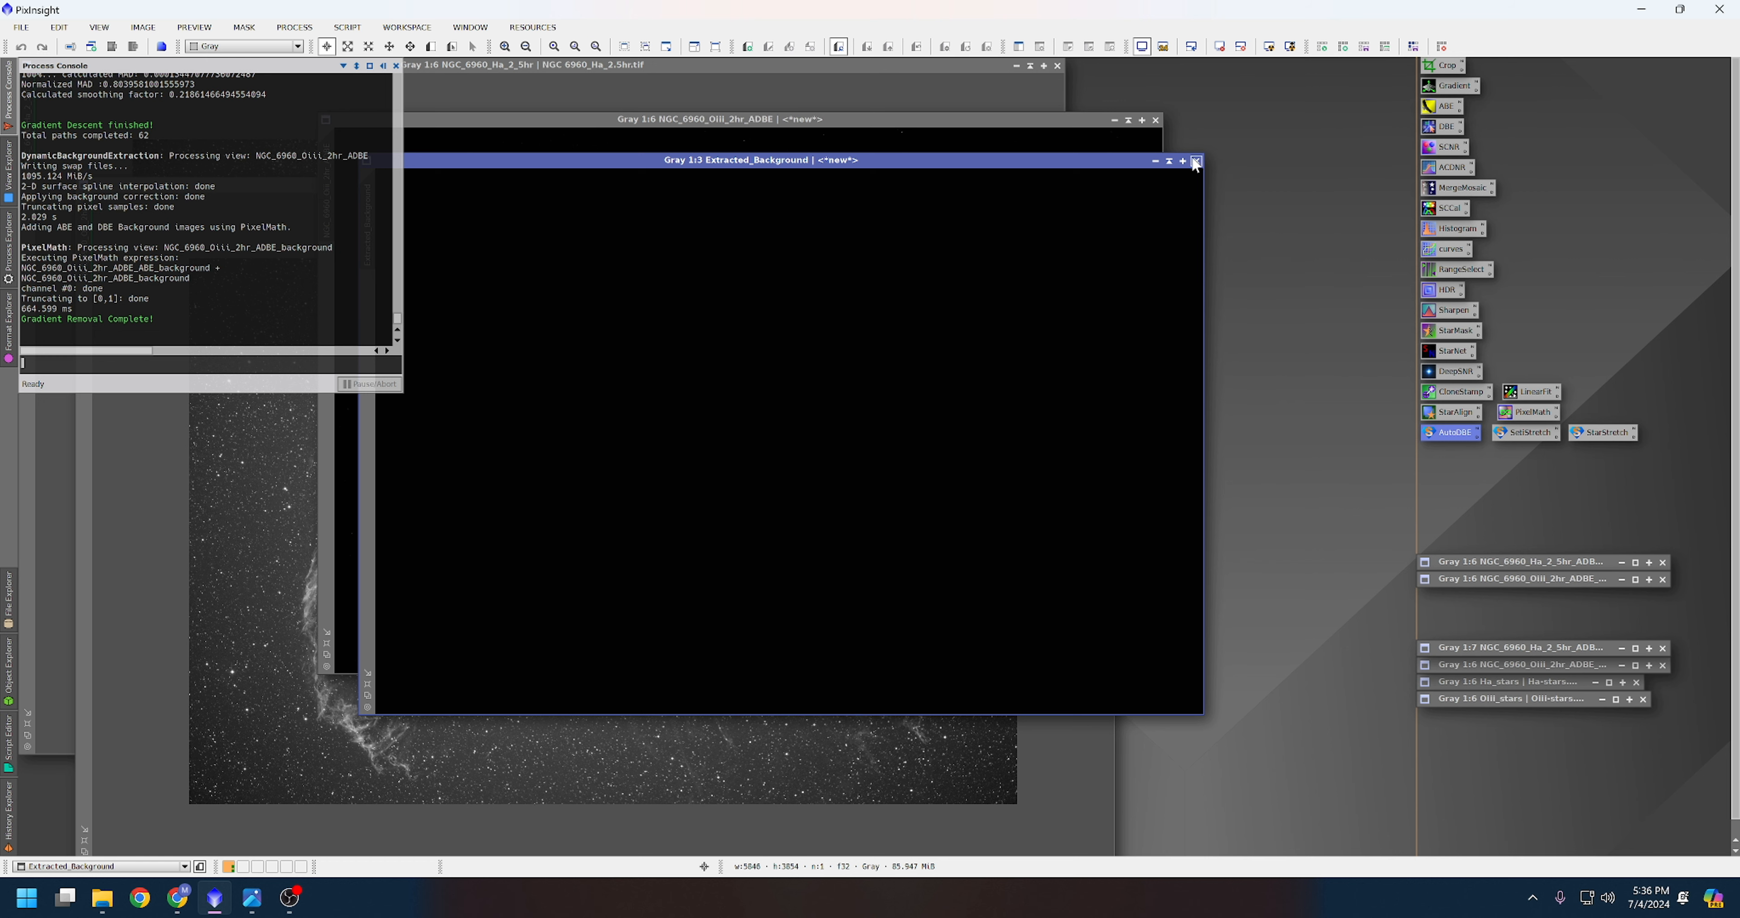
left_click(1126, 158)
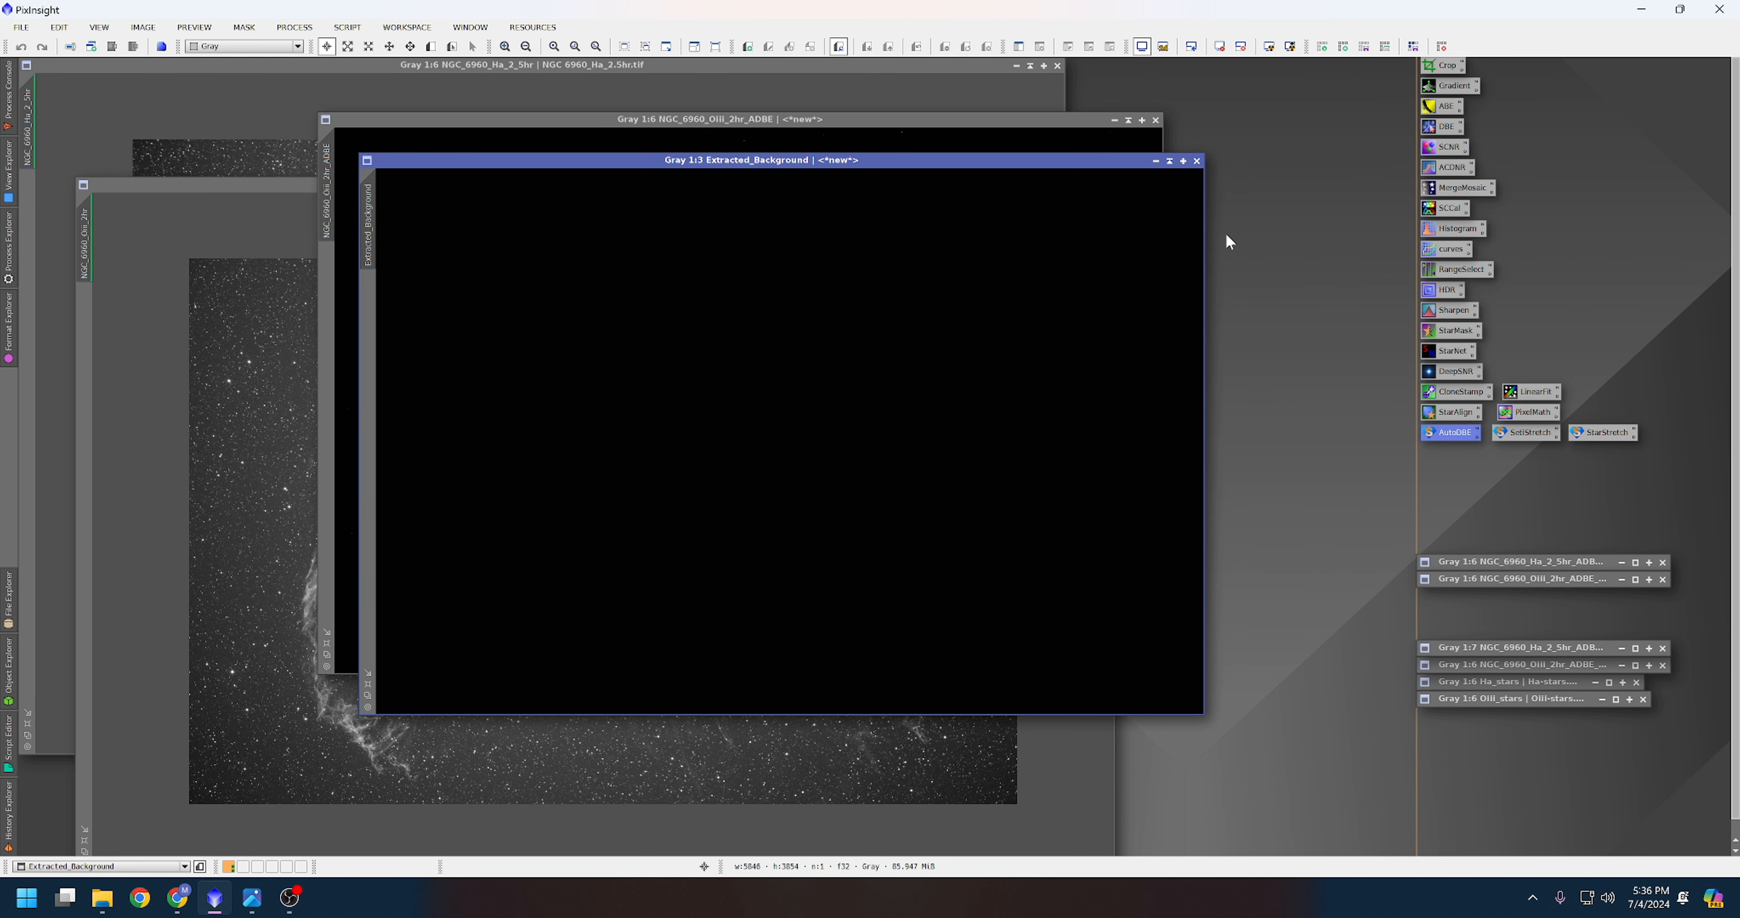
left_click(1267, 47)
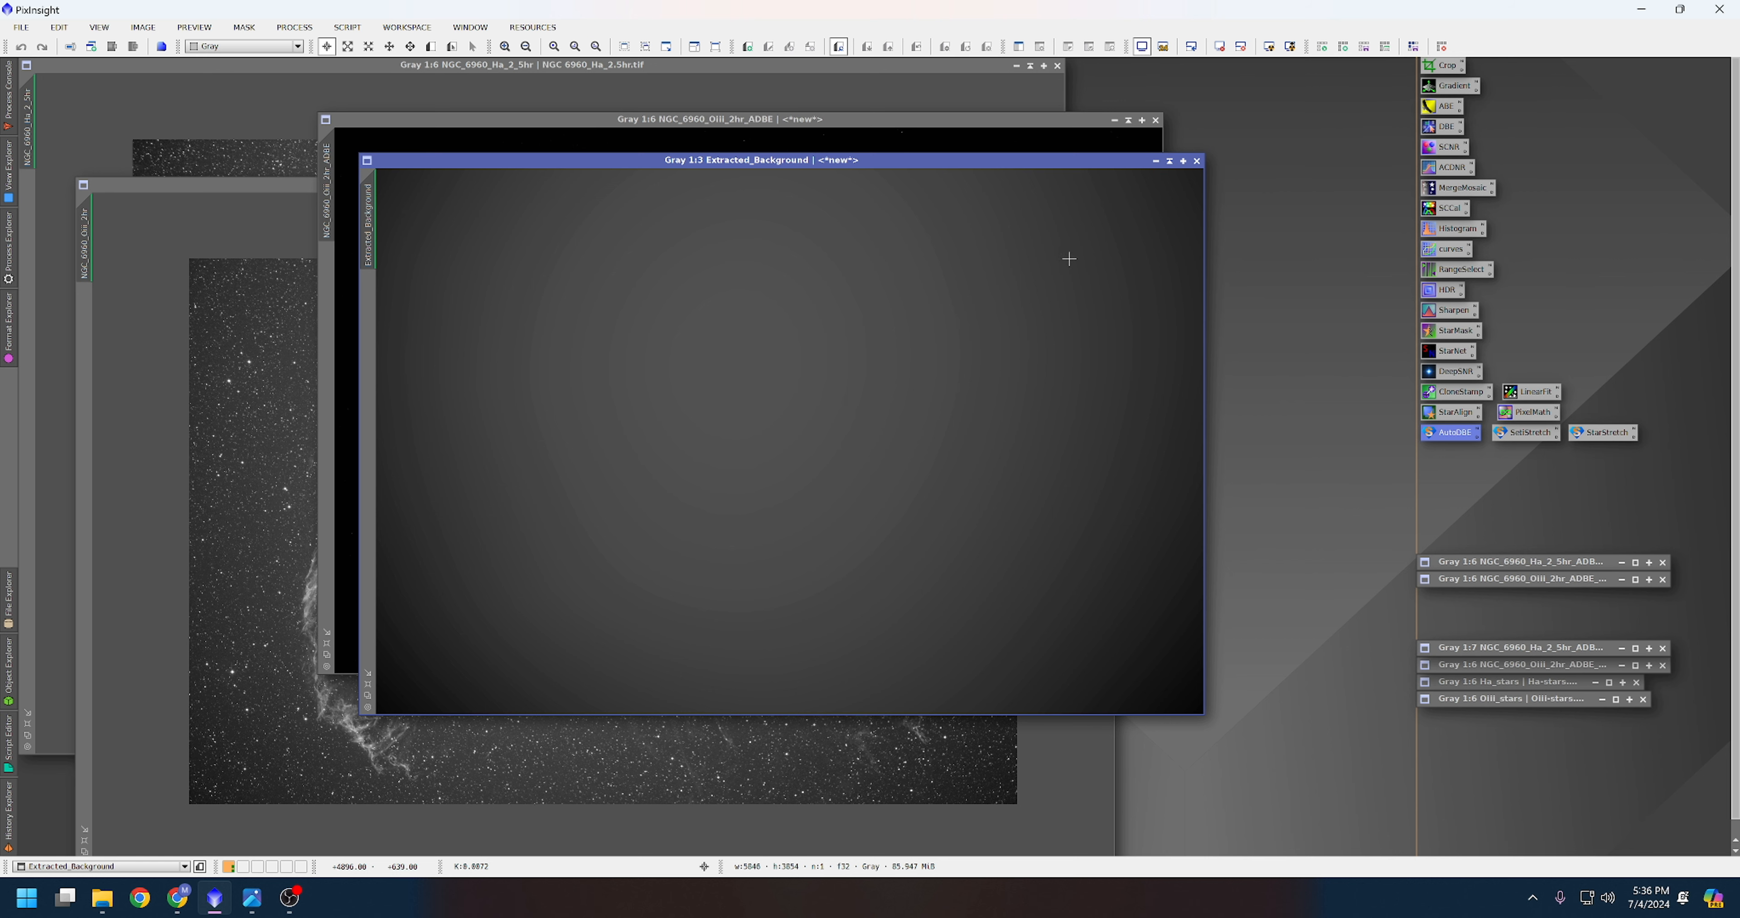
left_click(1196, 162)
Auto-stretch the display of NGC_6960_Oiii_2hr_ADBE and place its window beside the uncorrected Oiii image.
left_click_drag(874, 123, 975, 226)
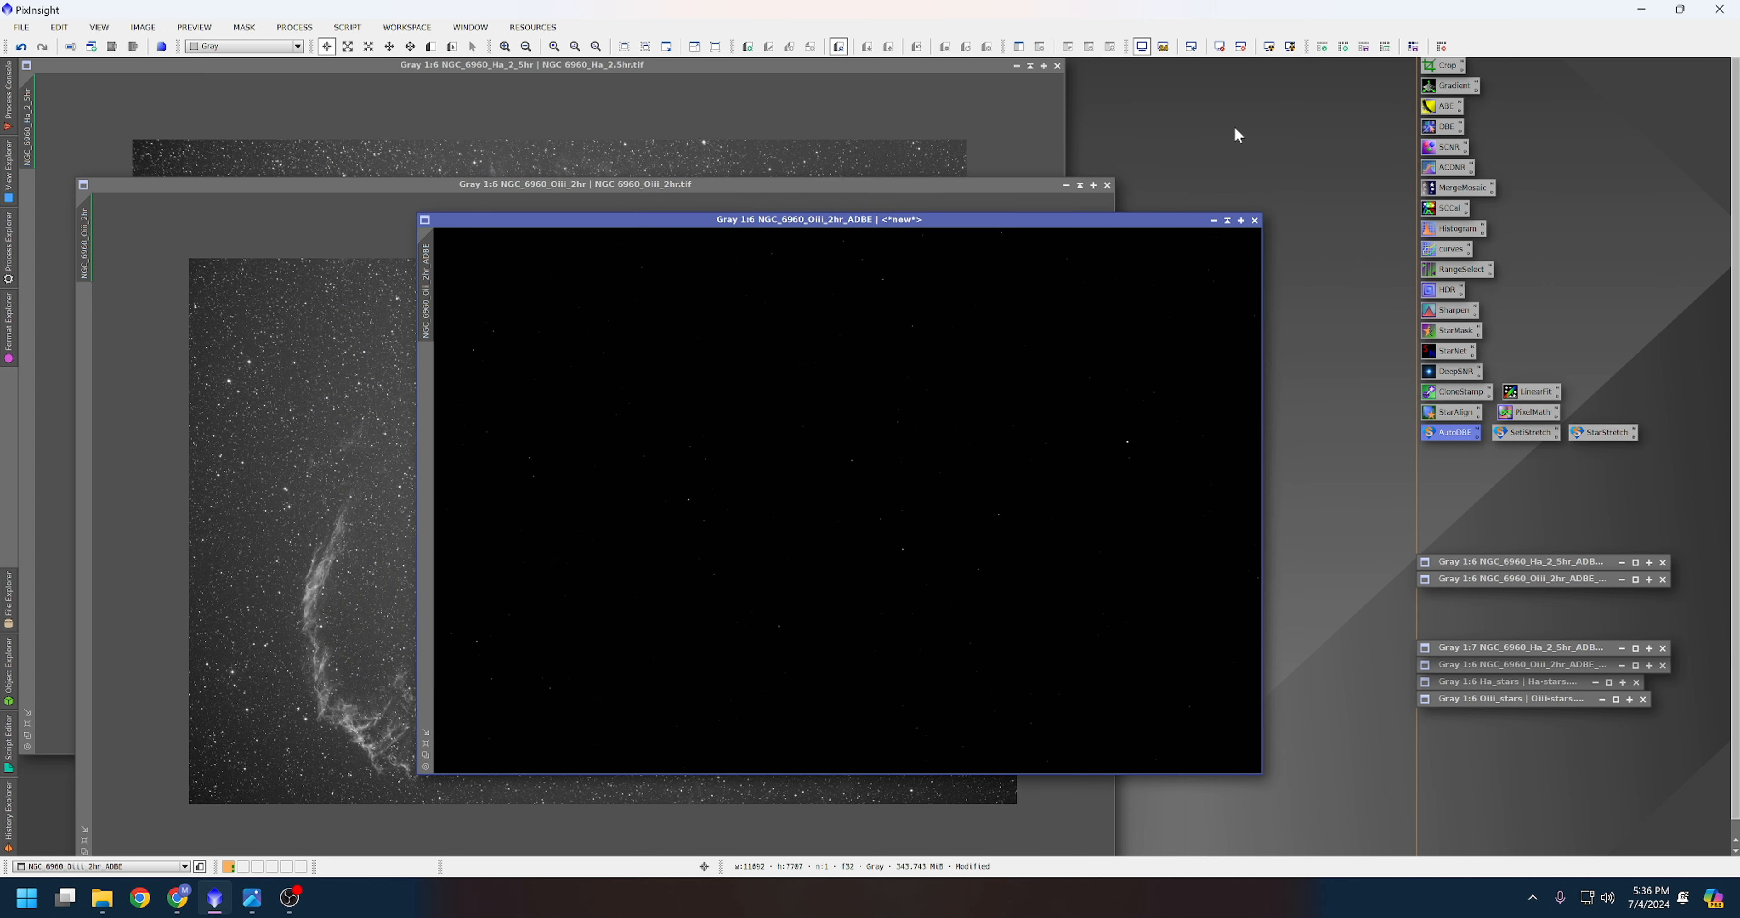
left_click(1270, 49)
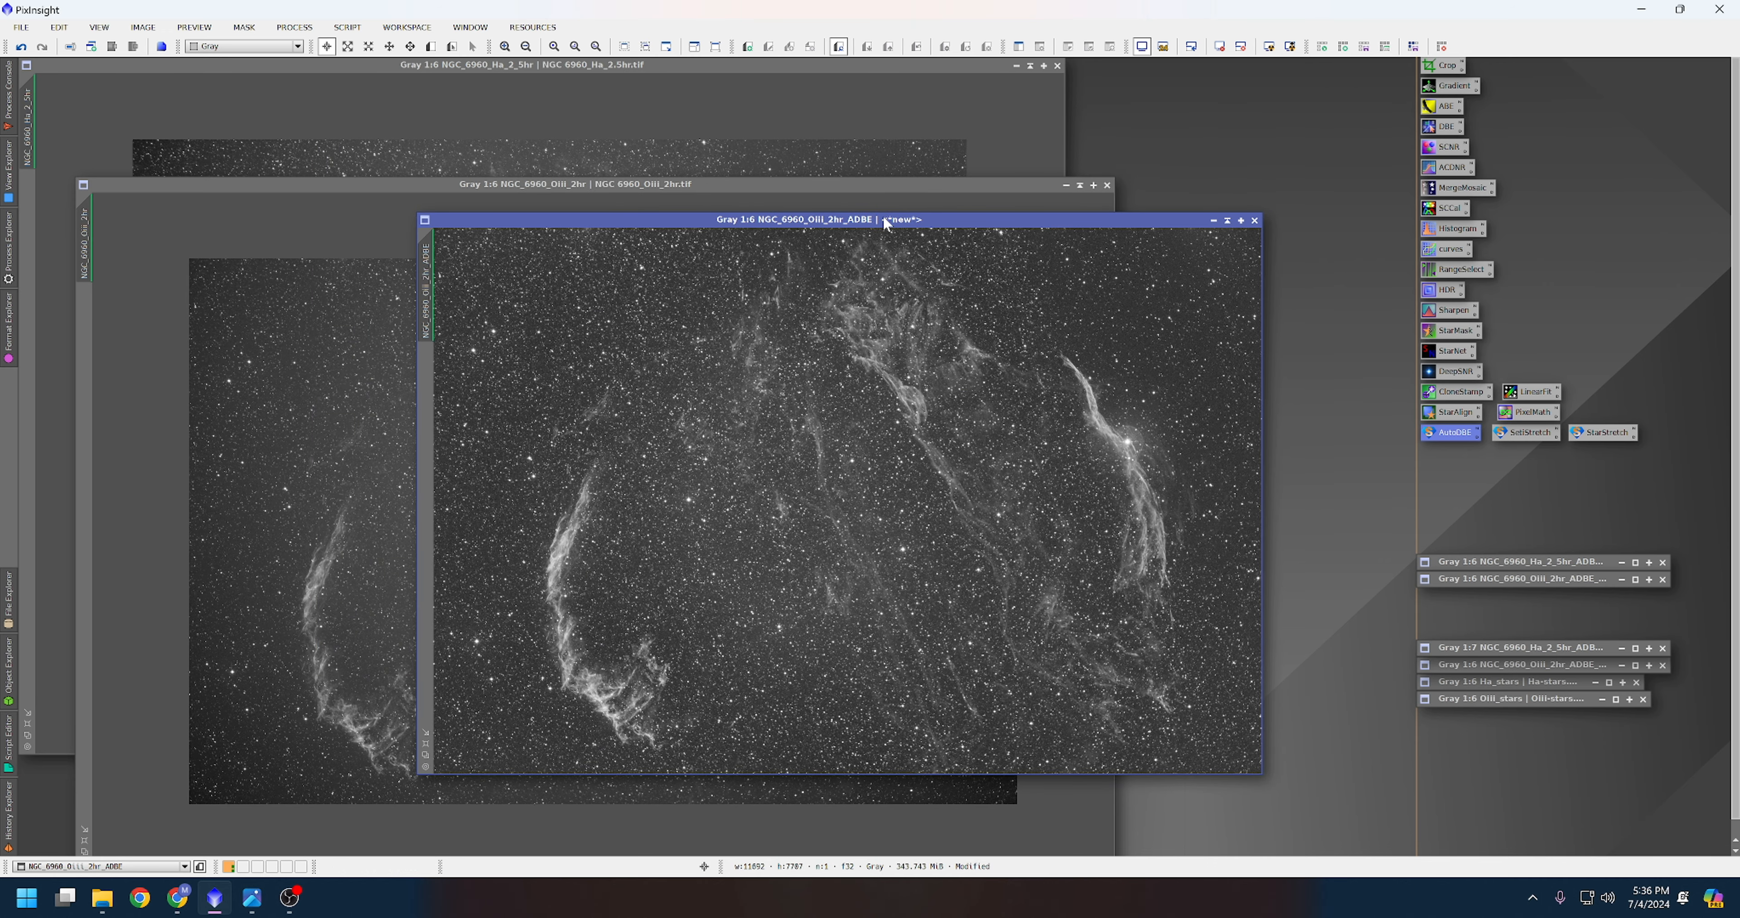
left_click_drag(886, 224, 1209, 229)
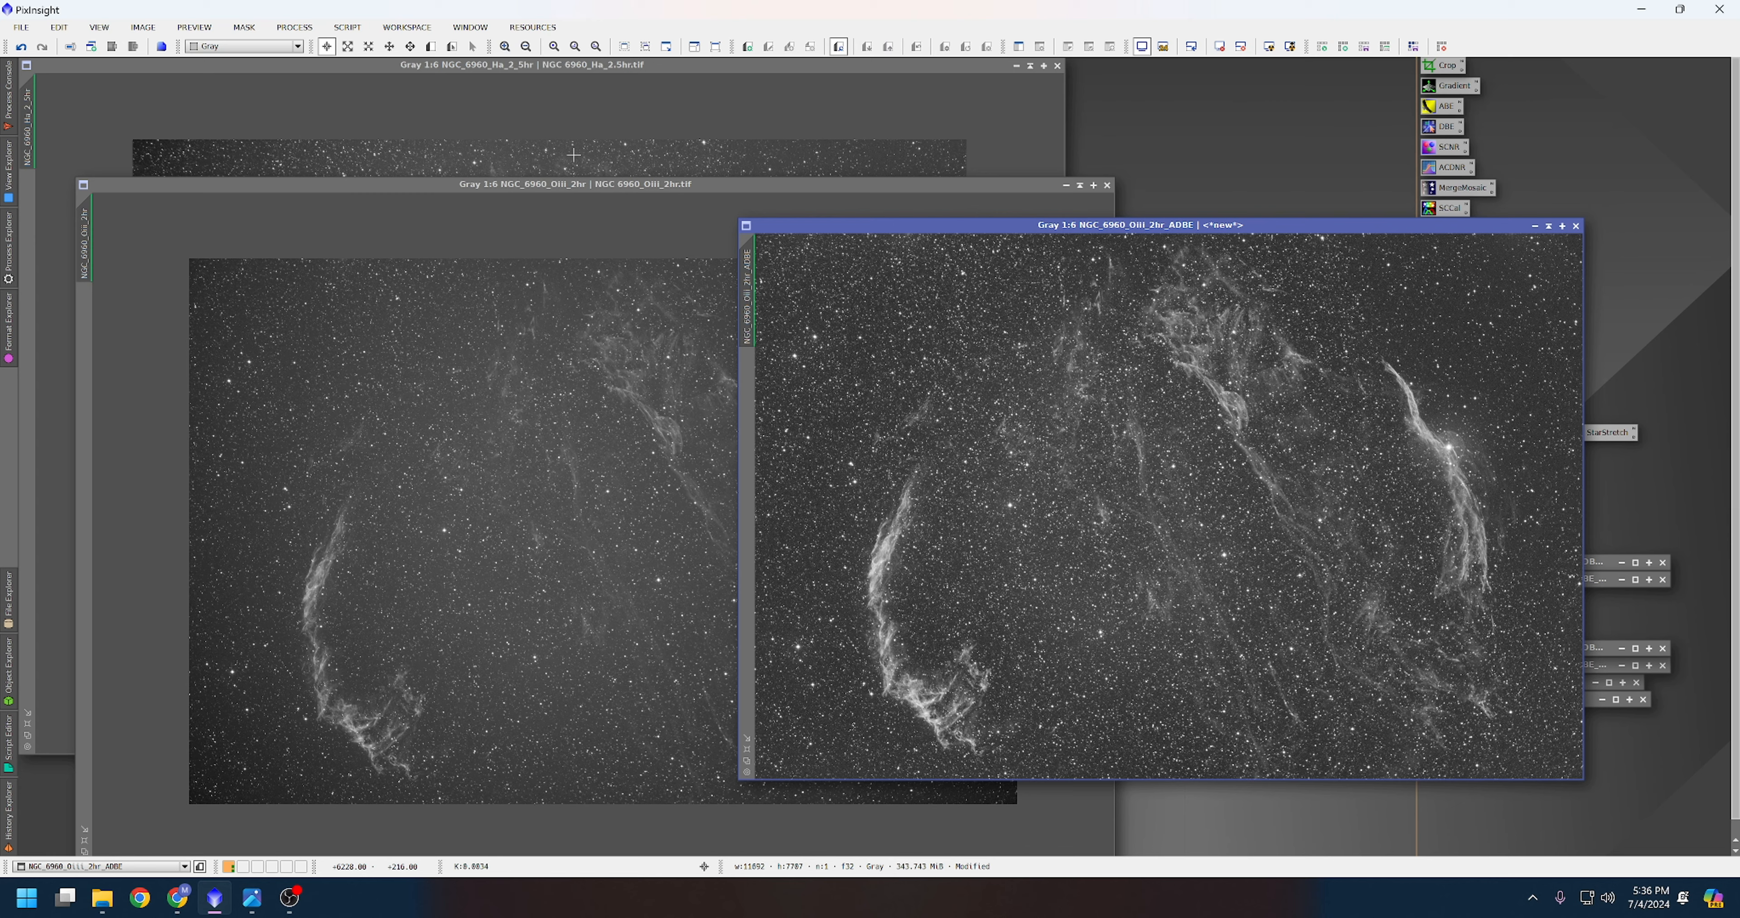
Compare the gradient-corrected Oiii image with the uncorrected one, and collapse the uncorrected image's window.
left_click(314, 380)
scroll(233, 558, "up", 1)
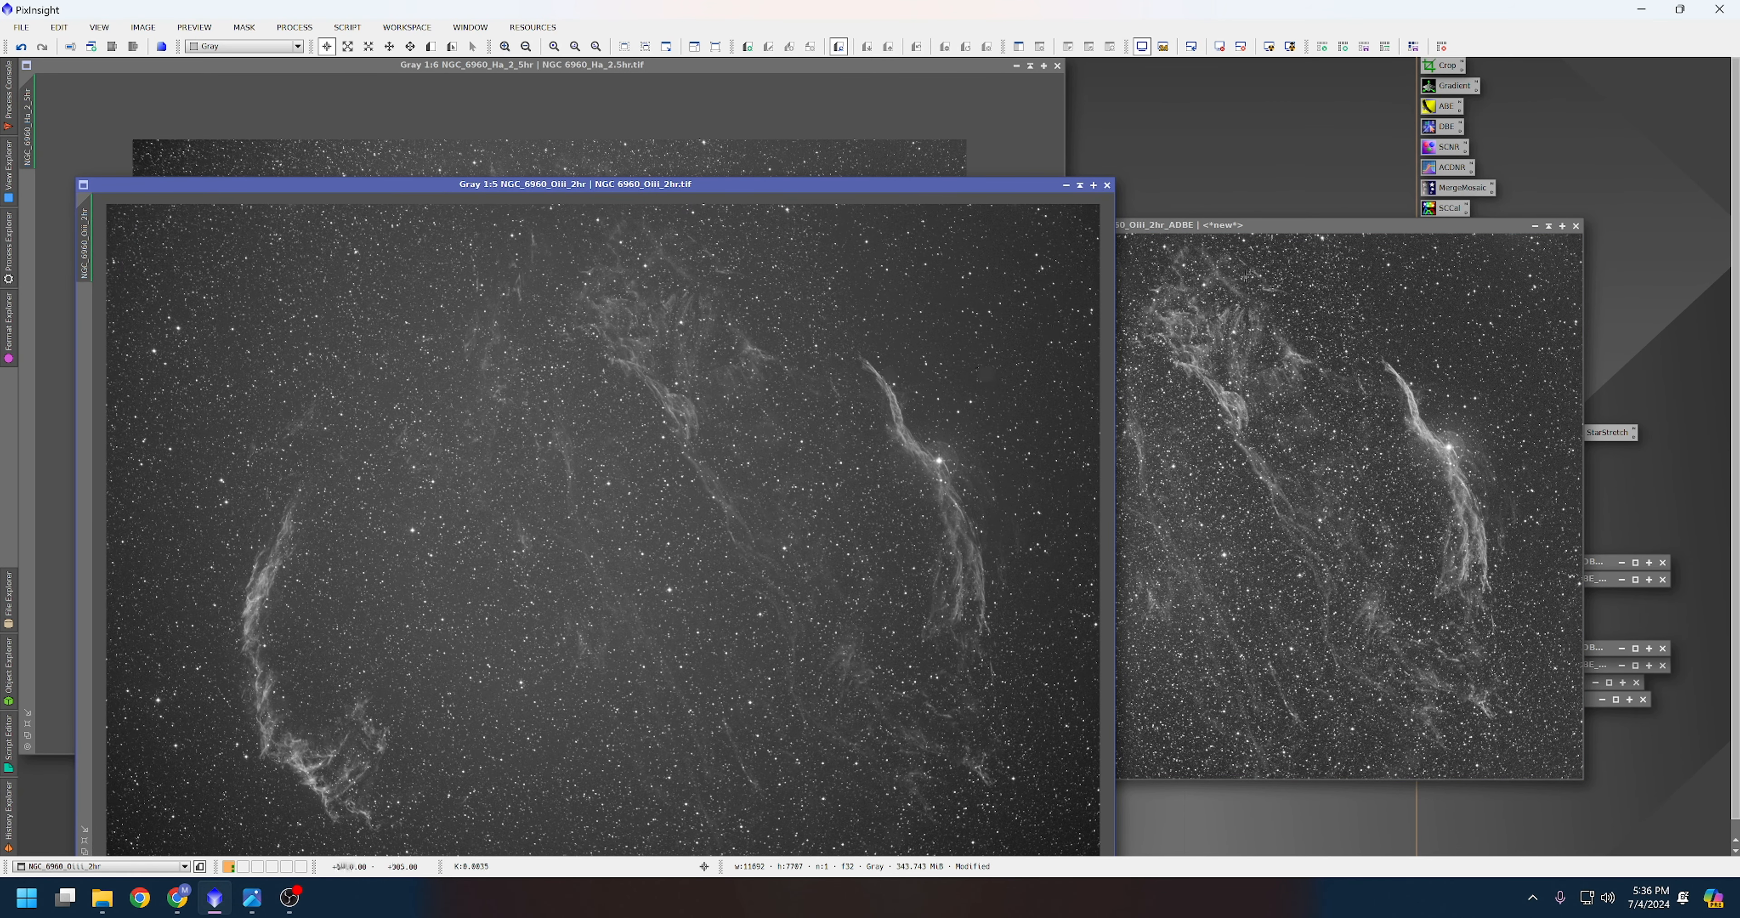
left_click_drag(1285, 227, 1153, 215)
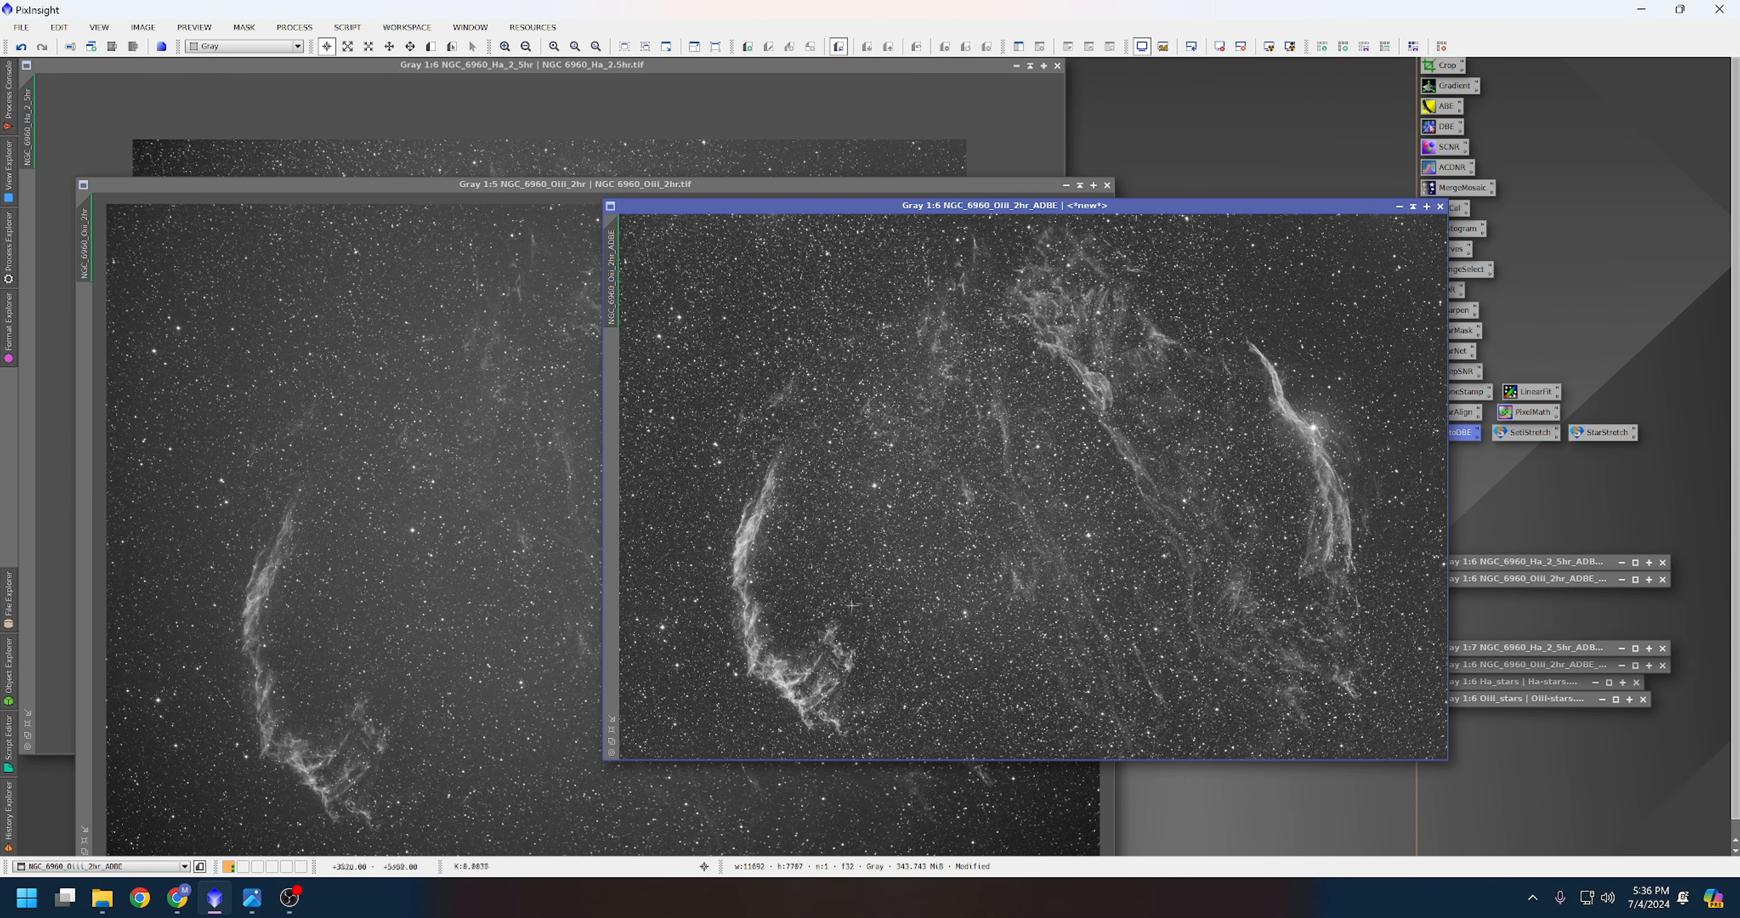
scroll(875, 614, "down", 1)
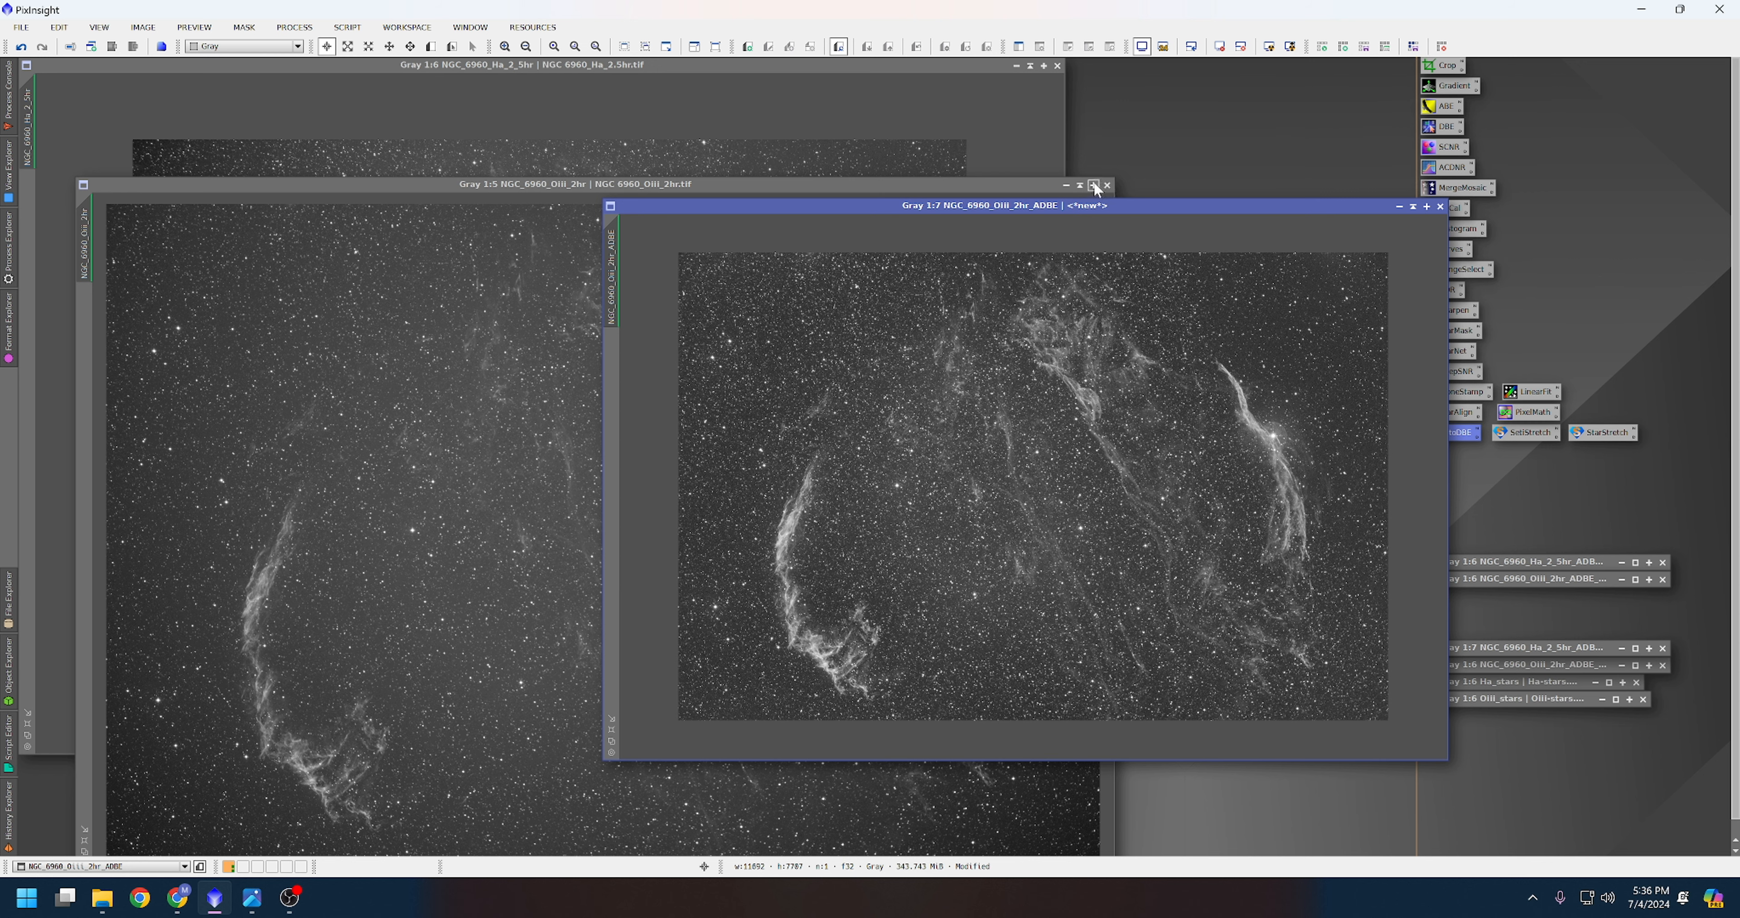
left_click(1078, 183)
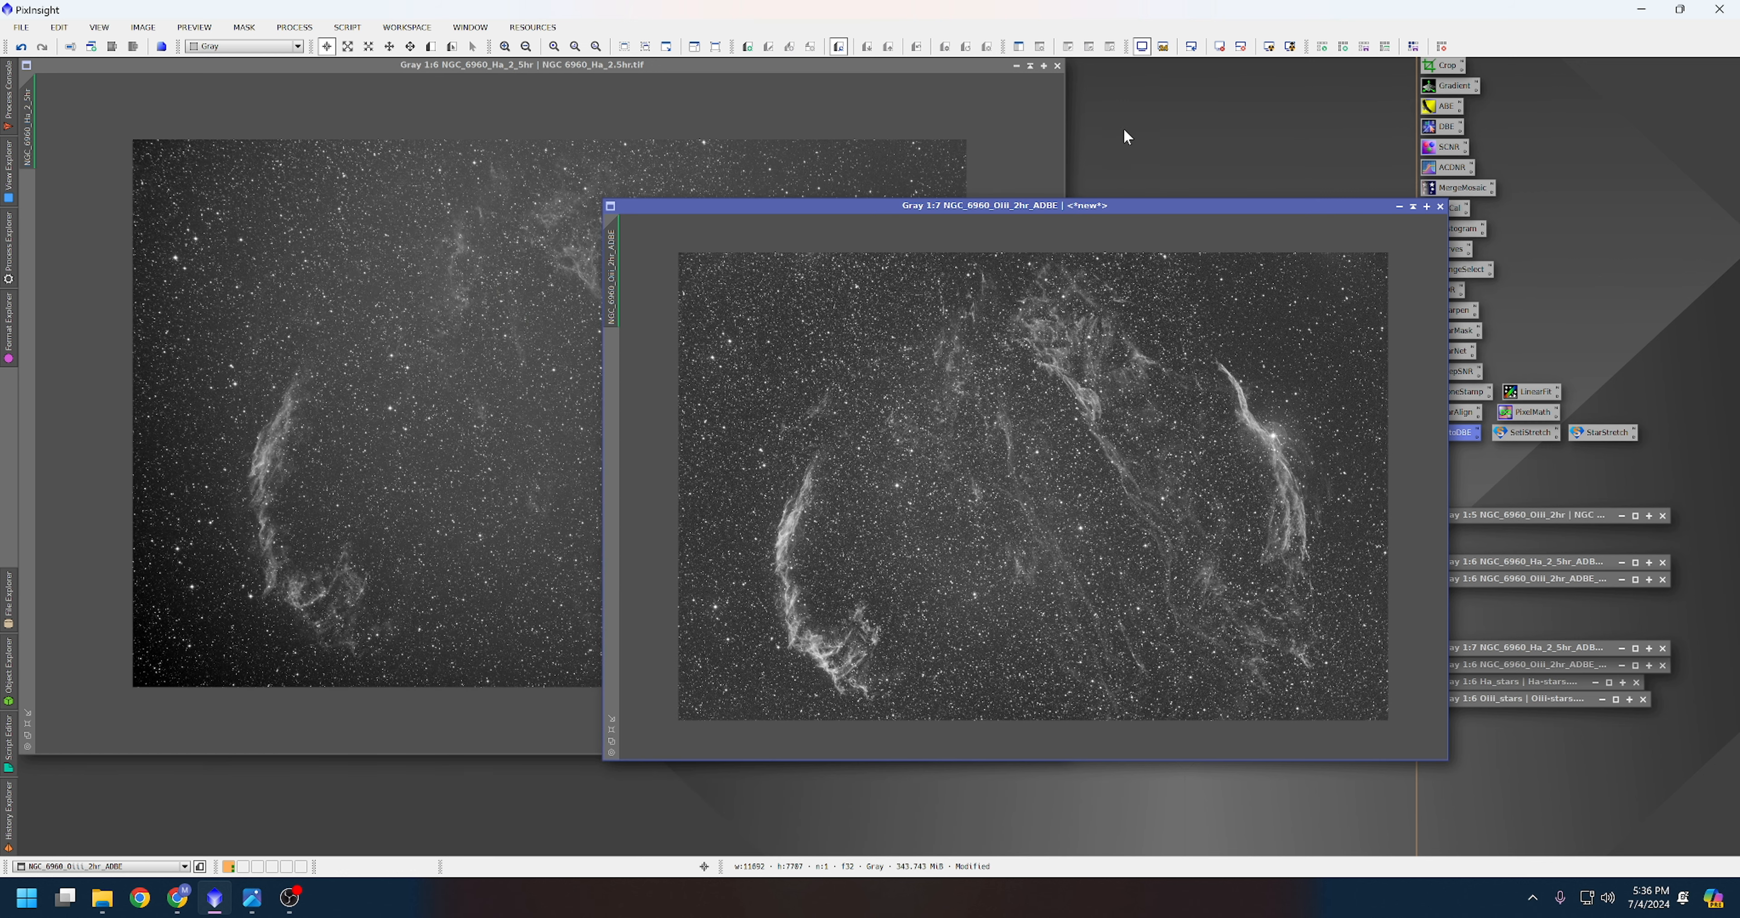
Run AutoDBE on the cropped NGC_6960_Ha_2_5hr image and auto-stretch the display of its Extracted_Background.
left_click(482, 160)
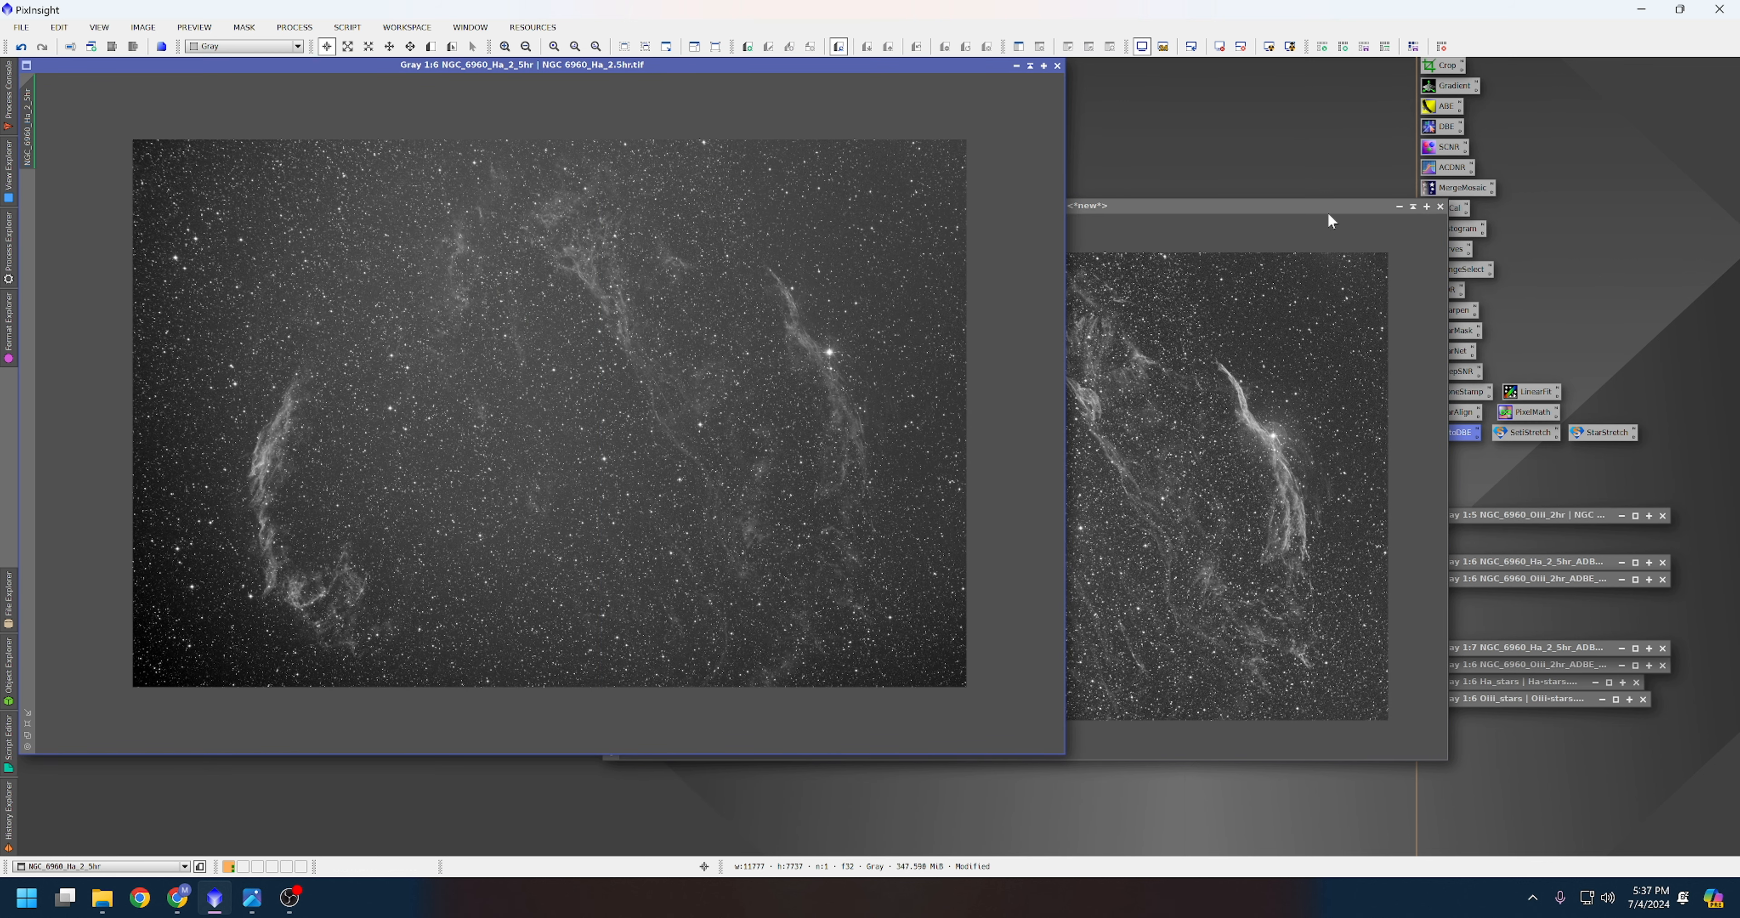
left_click_drag(1291, 205, 1126, 159)
left_click(977, 68)
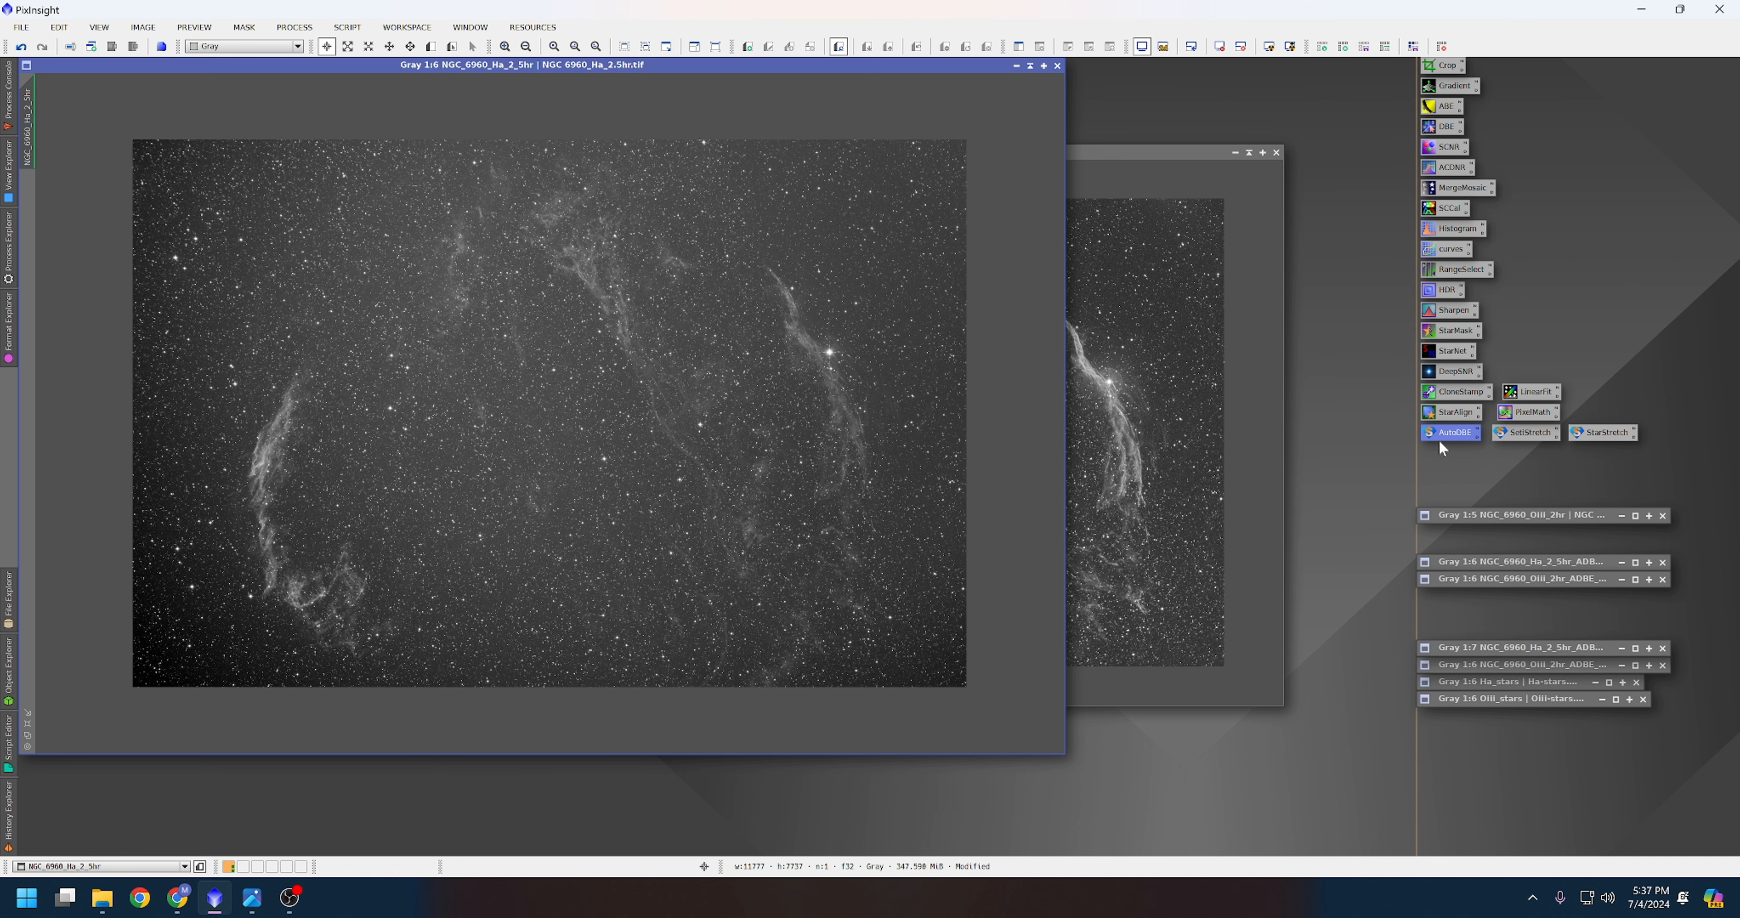
left_click_drag(1442, 430, 432, 408)
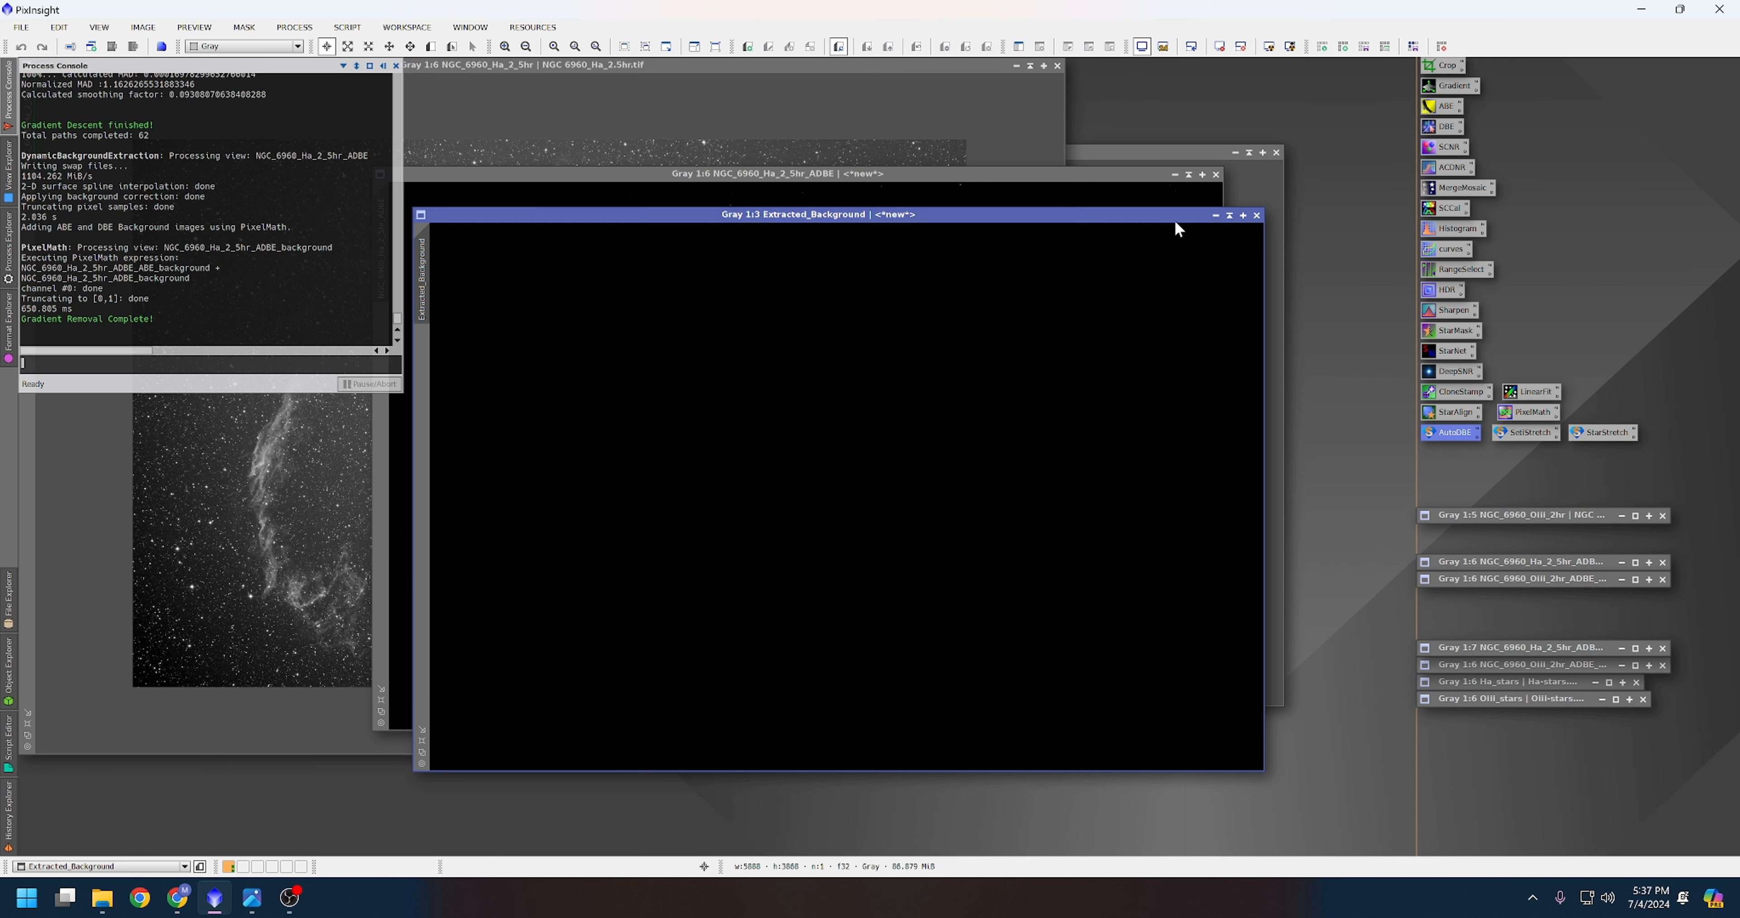
left_click(1270, 46)
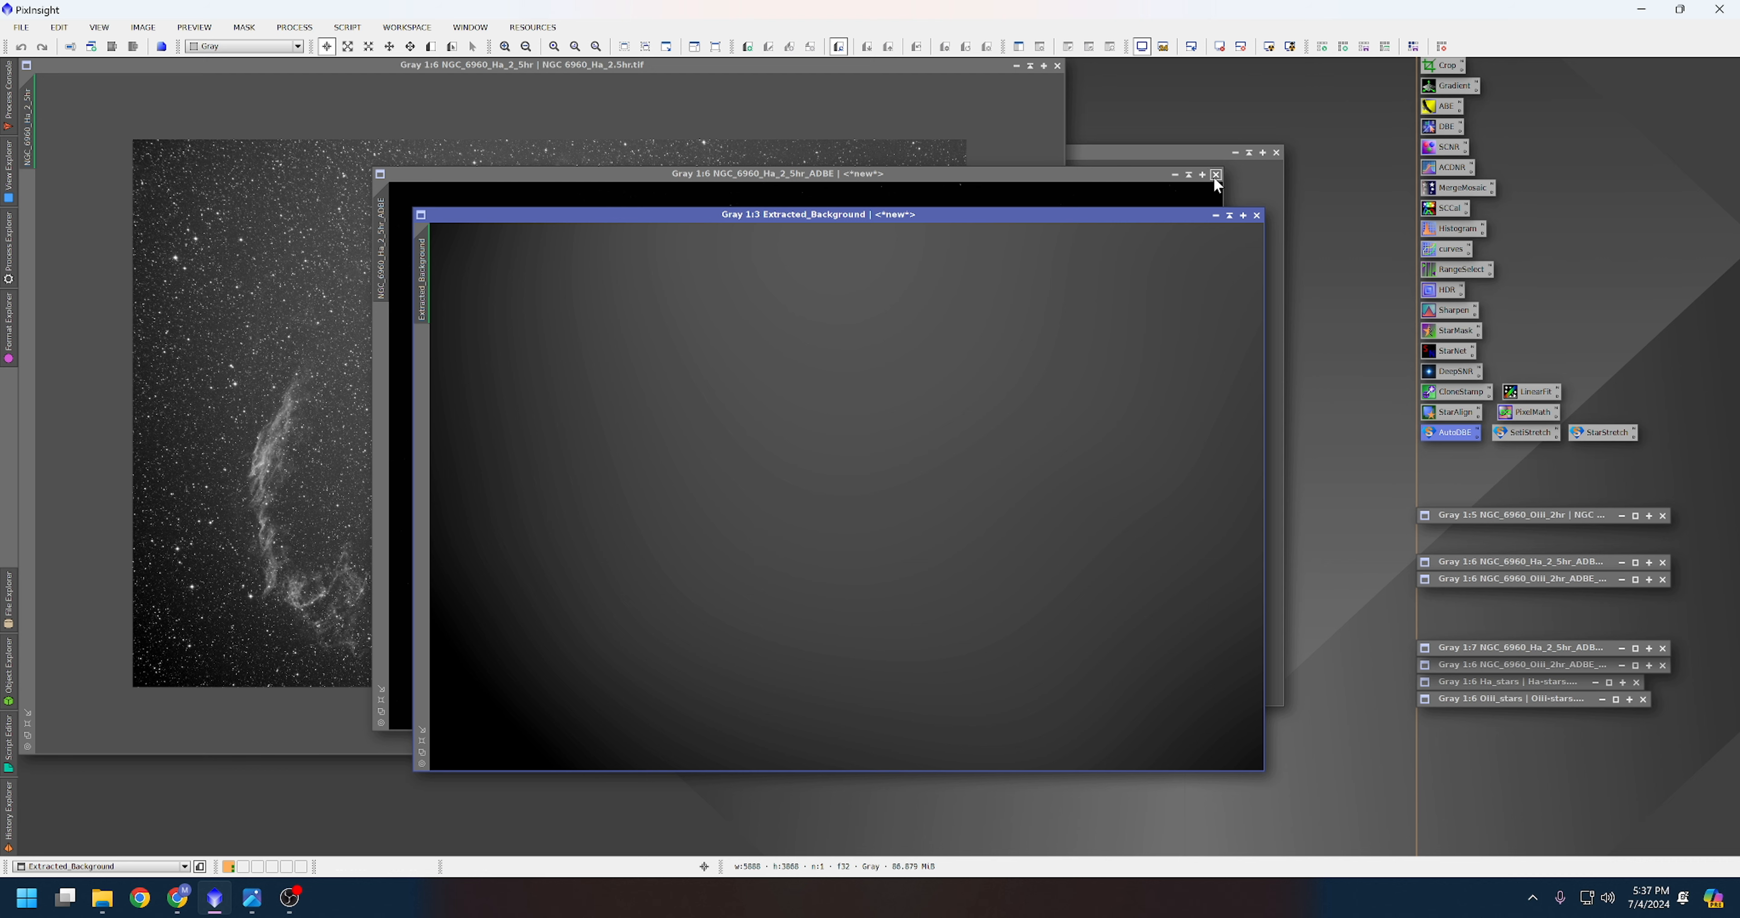
Close the Extracted_Background image and auto-stretch the display of NGC_6960_Ha_2_5hr_ADBE.
left_click(1258, 221)
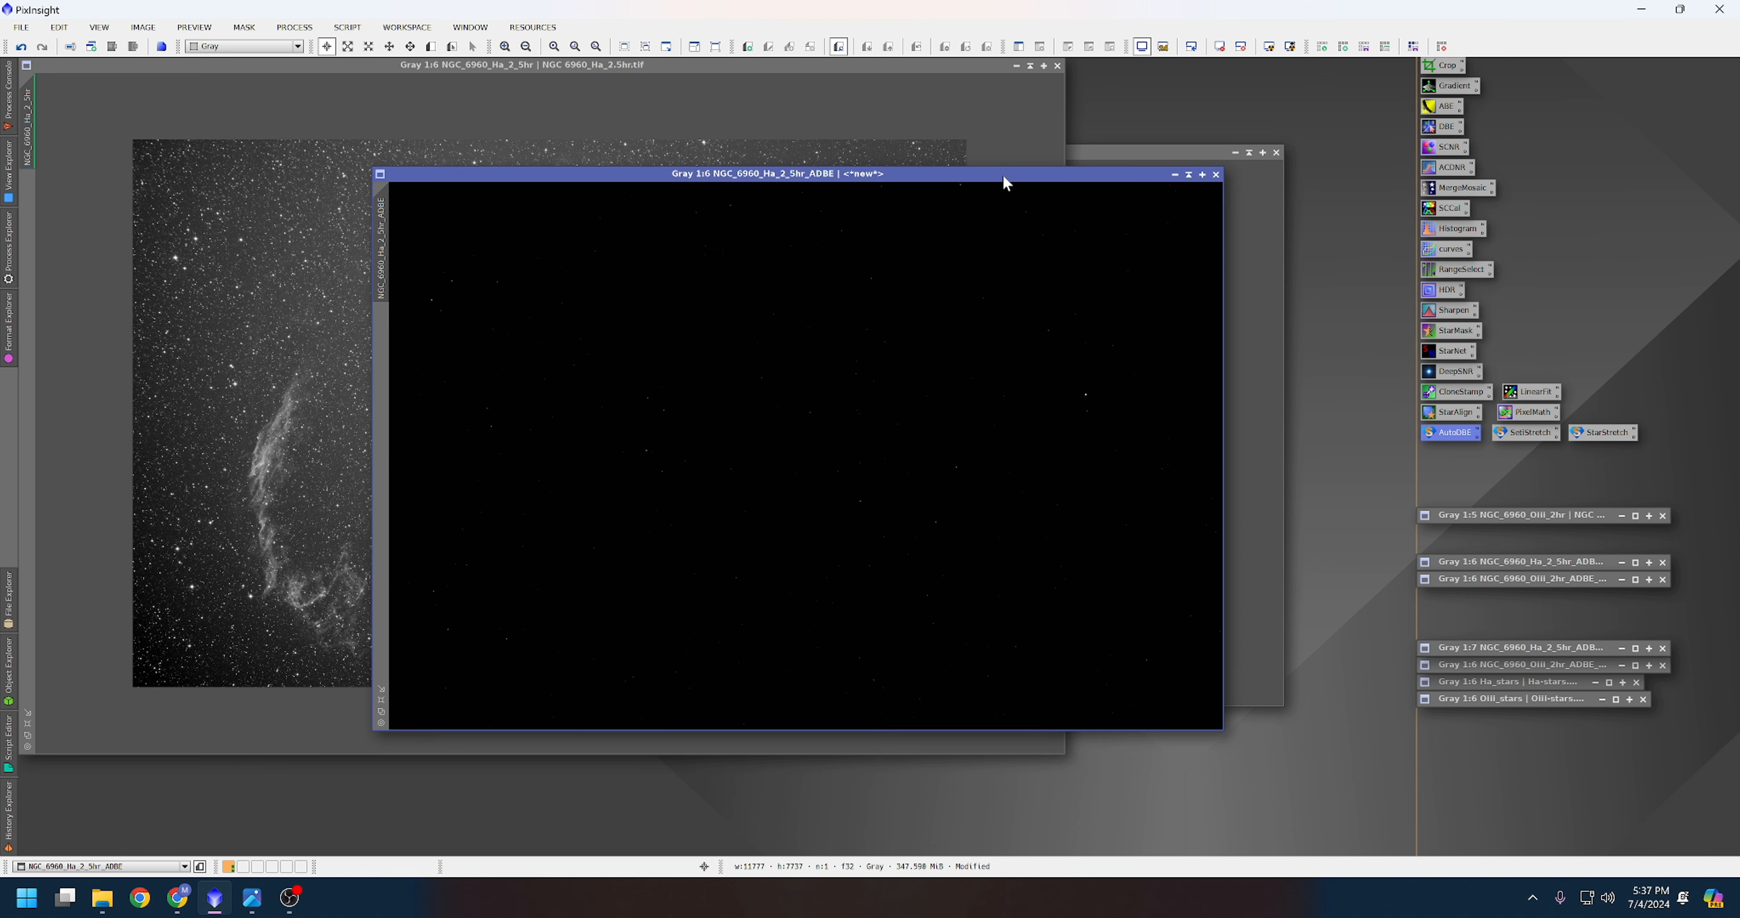
left_click(1270, 46)
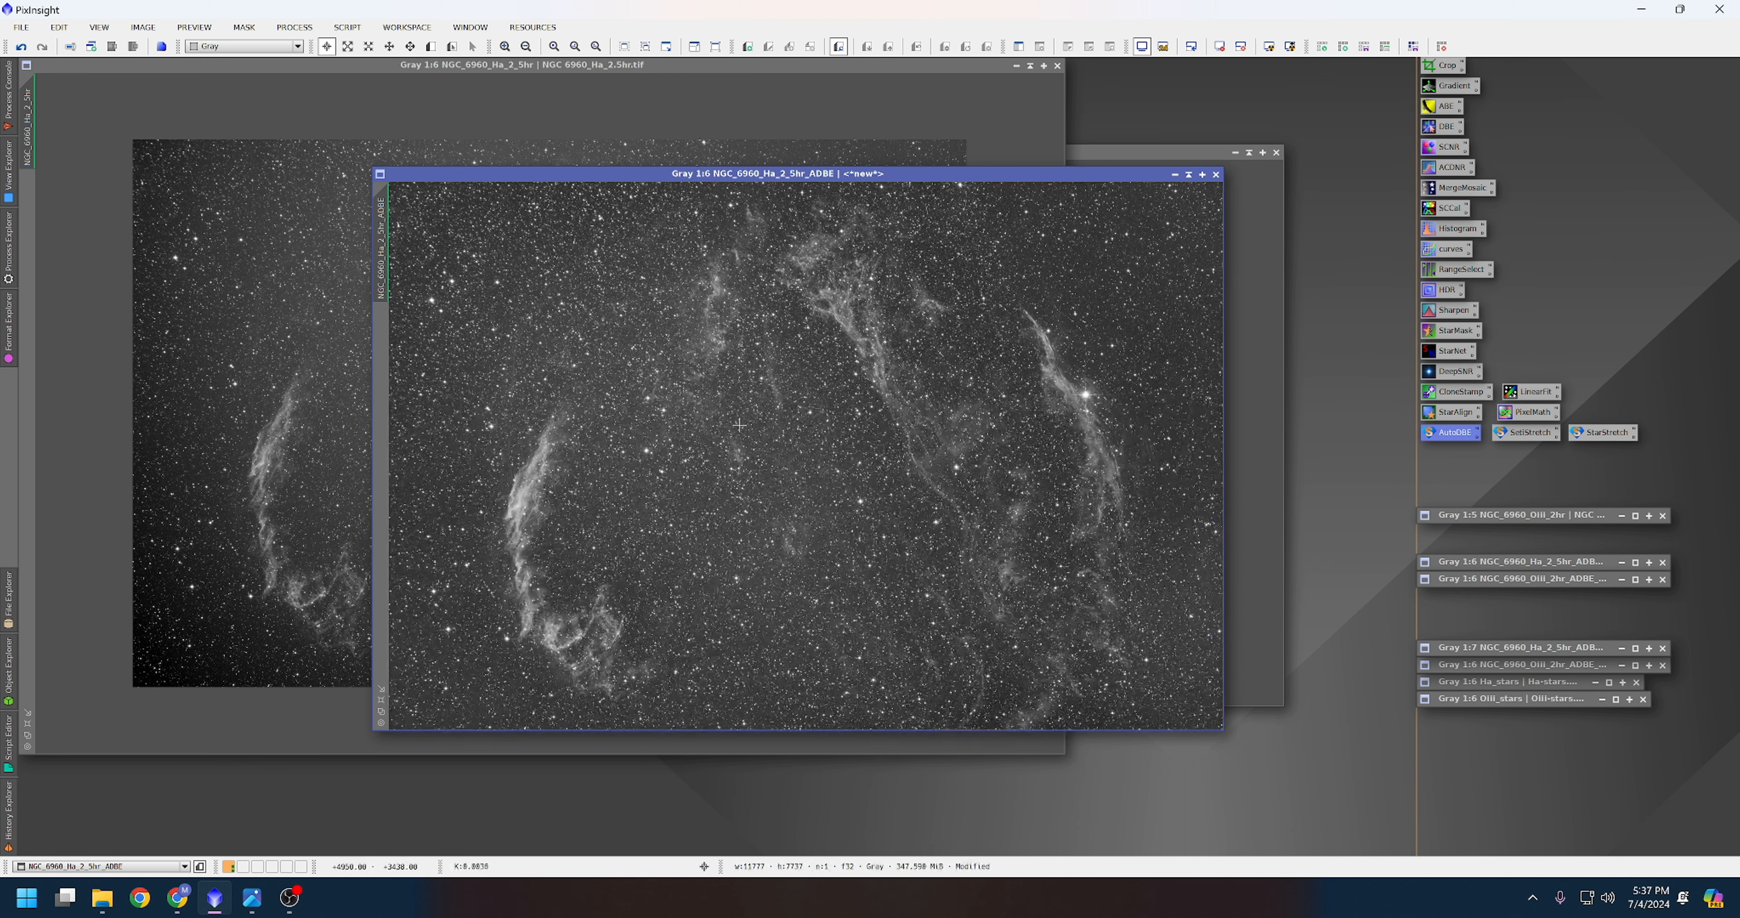
scroll(736, 426, "down", 2)
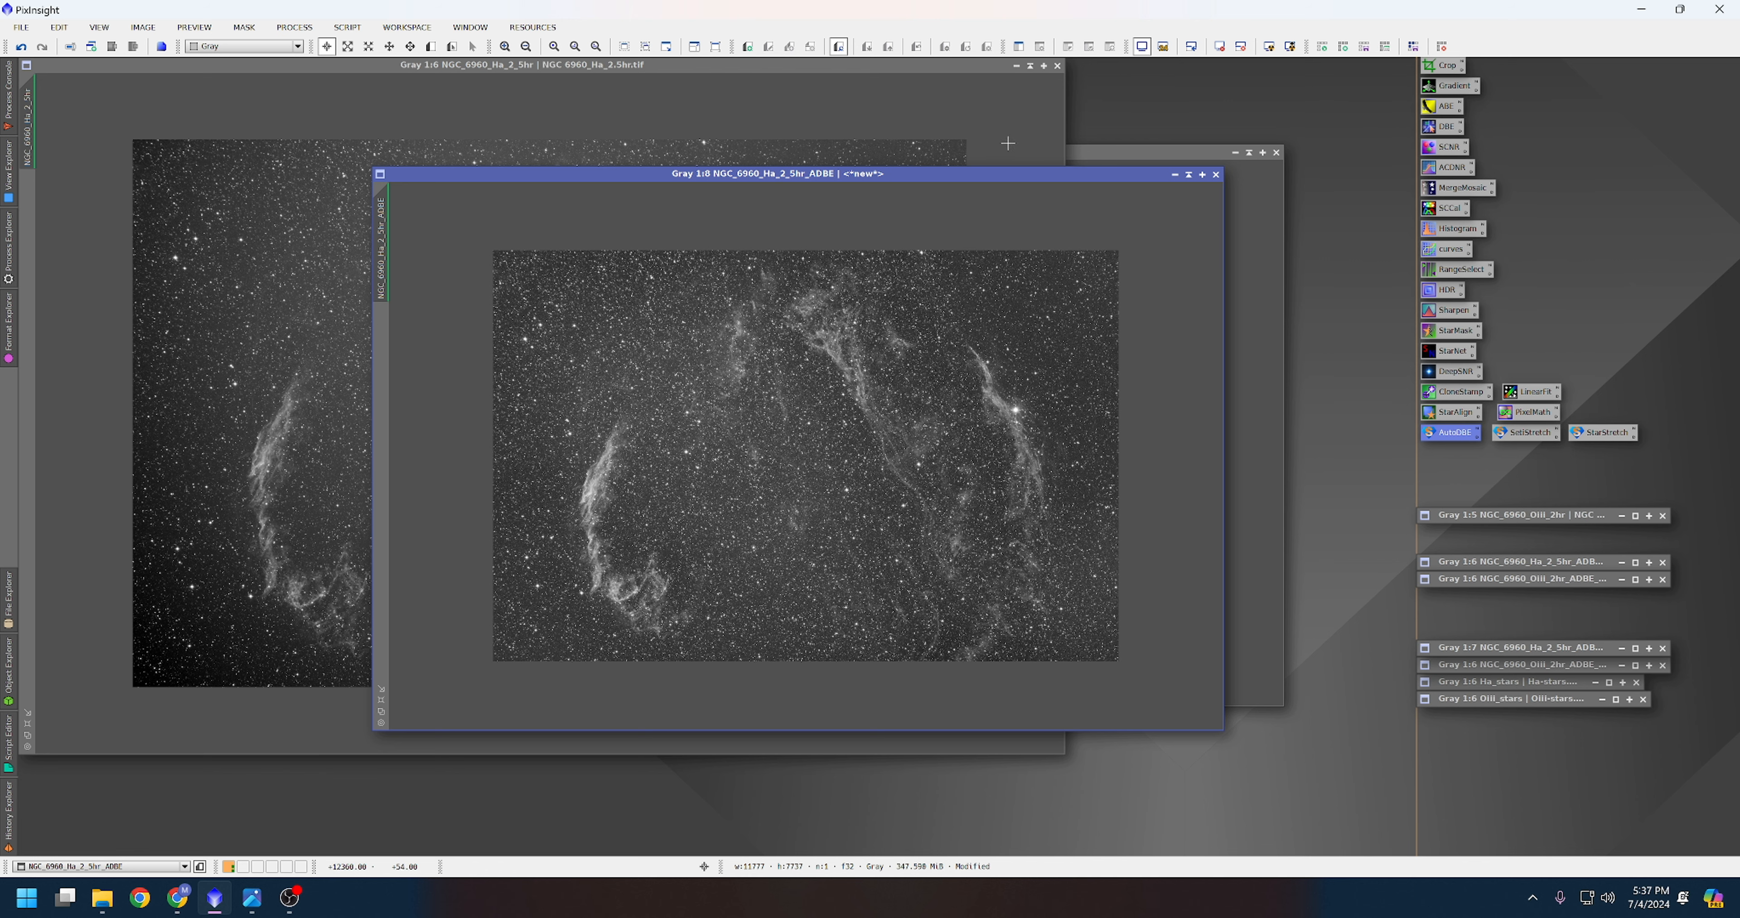
Collapse the uncorrected Ha image and arrange the gradient-corrected Ha window above the gradient-corrected Oiii window.
left_click(1017, 65)
left_click_drag(999, 173, 757, 112)
left_click_drag(1065, 163, 797, 221)
left_click_drag(714, 113, 723, 88)
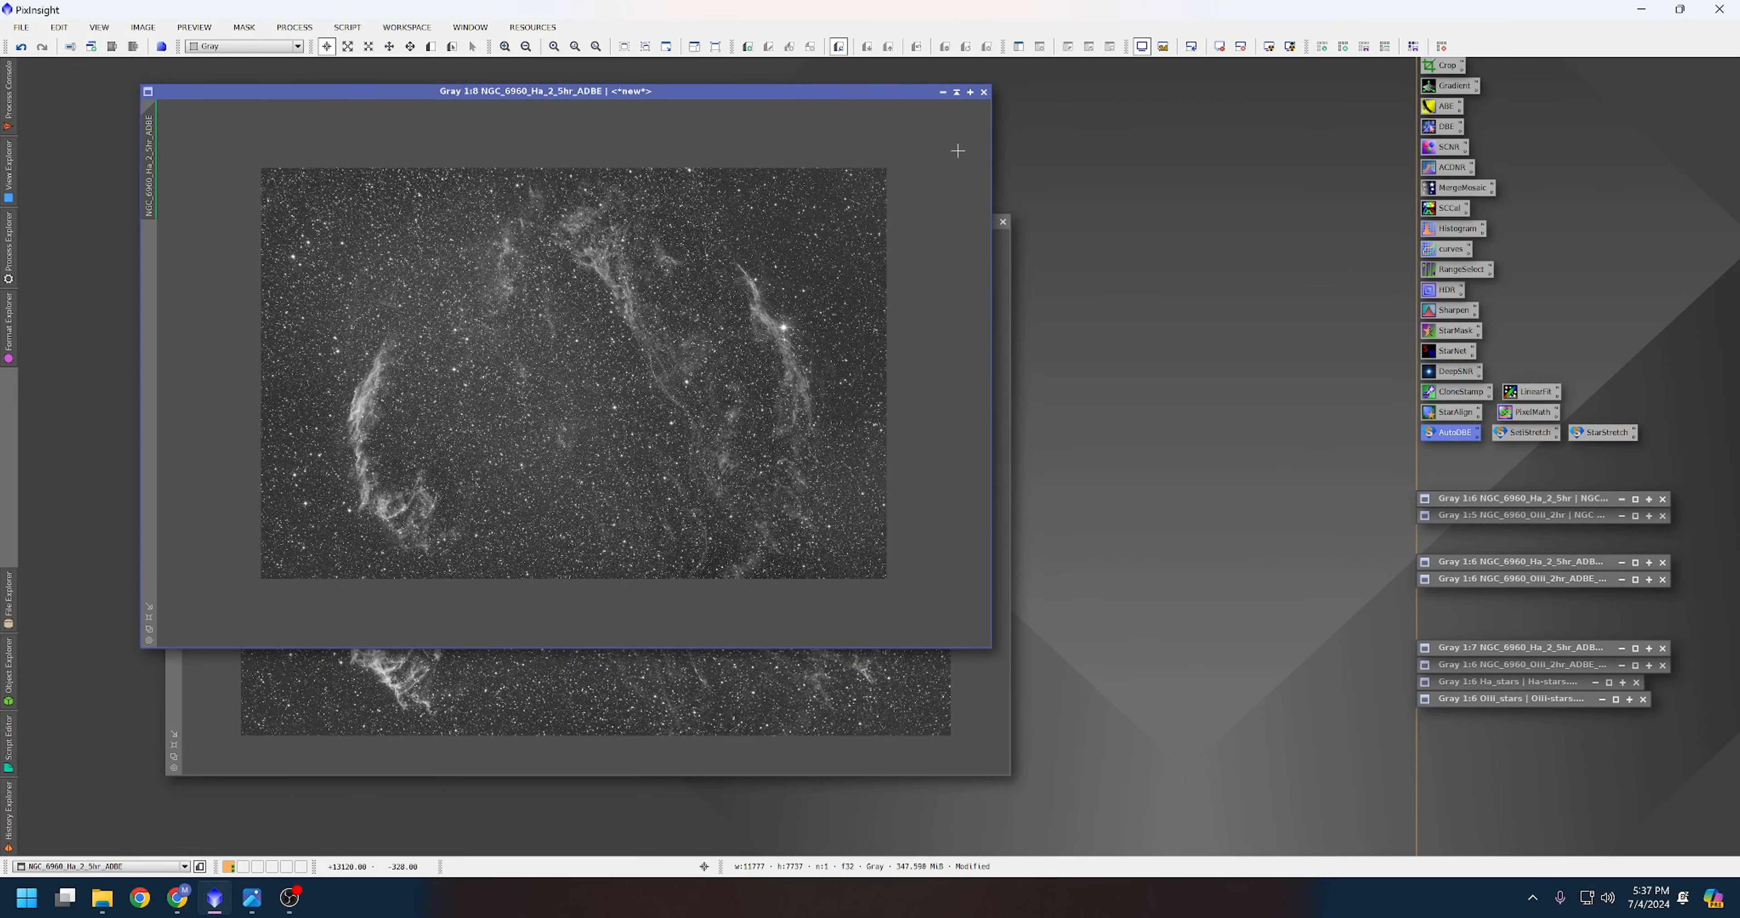
Set up StarAlignment with a clone of NGC_6960_Ha_2_5hr_ADBE as the reference image and NGC_6960_Ha_2_5hr_ADBE as a target.
double_click(1447, 414)
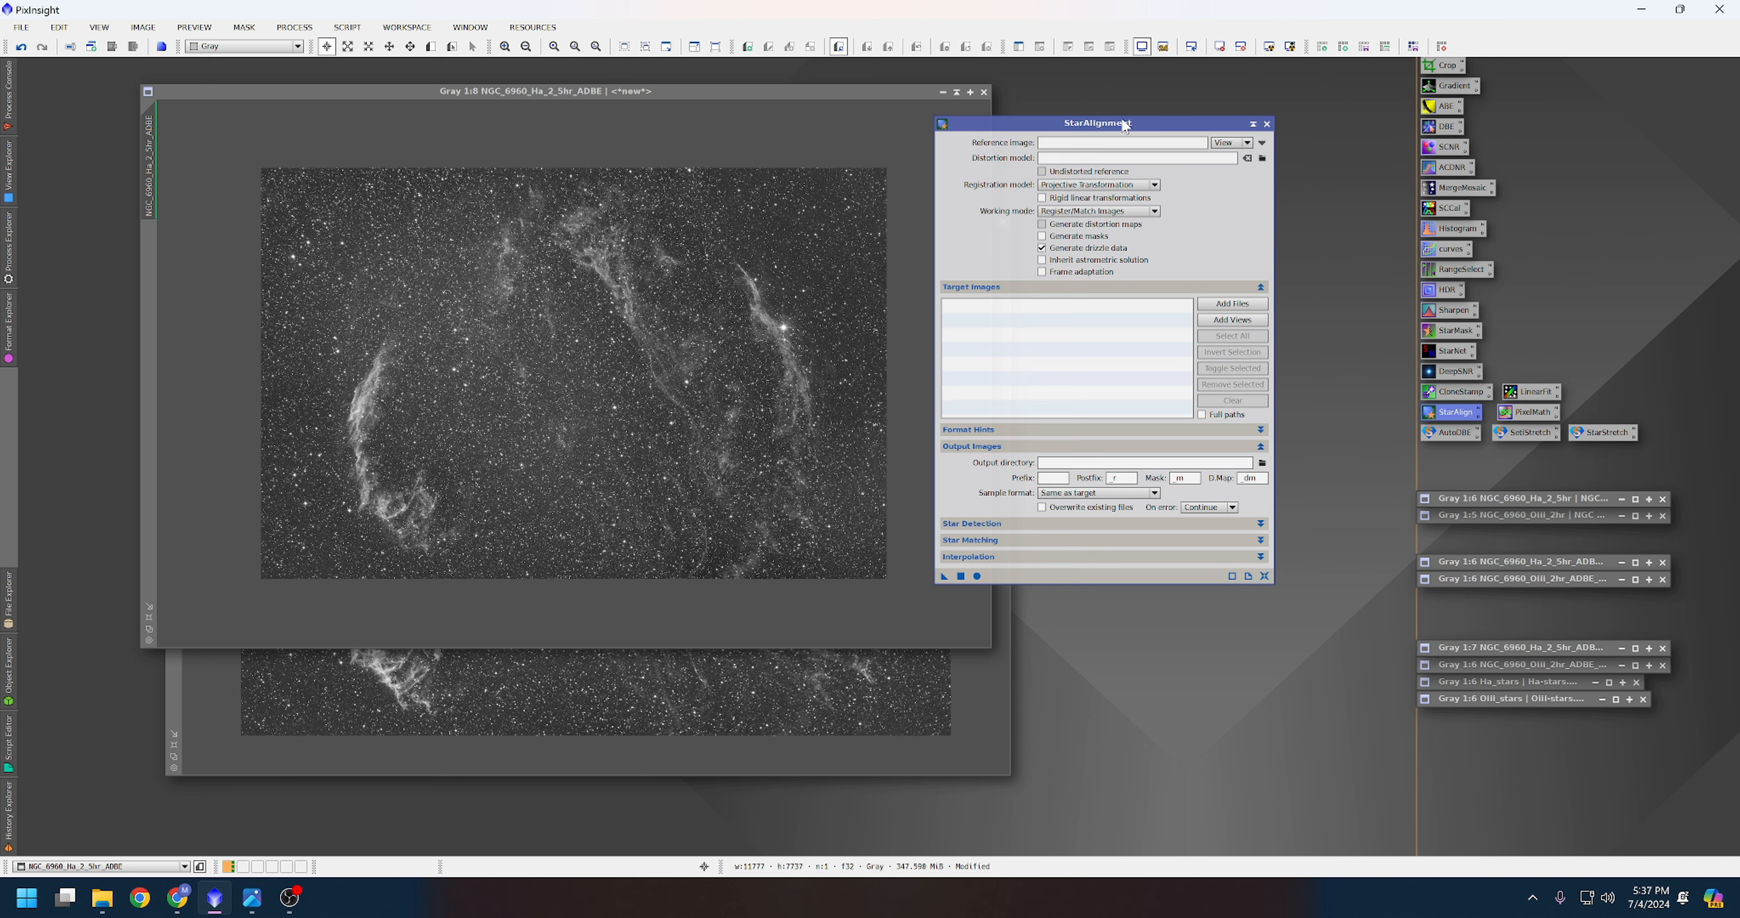
left_click_drag(1037, 127, 1110, 116)
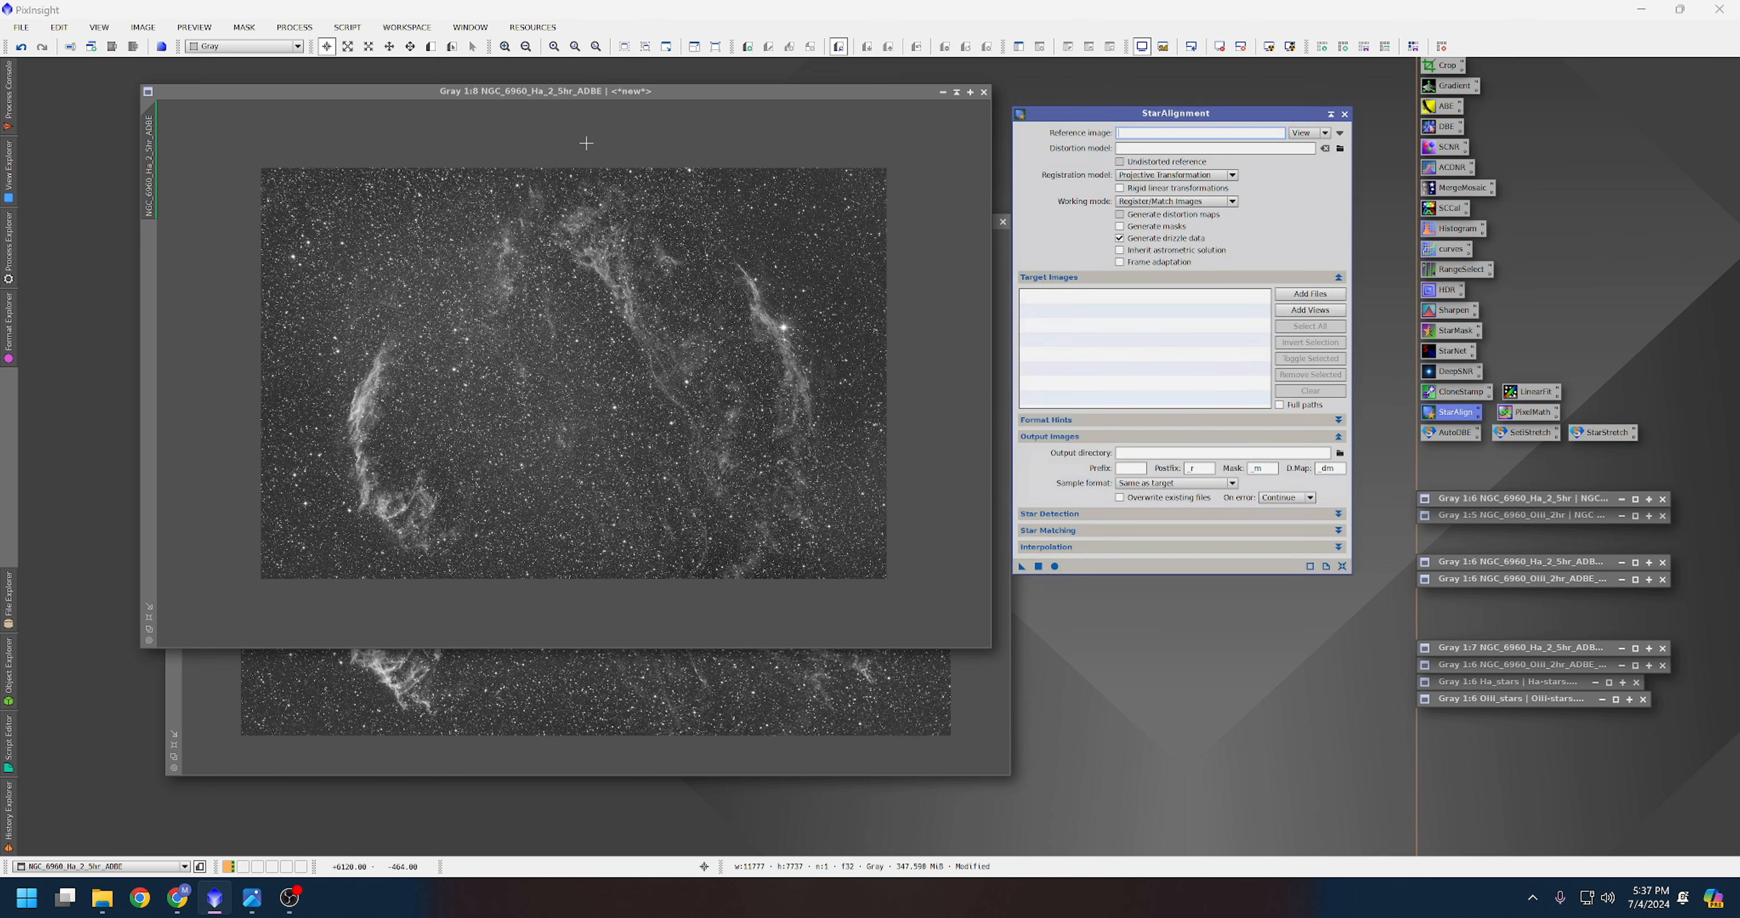
left_click_drag(589, 91, 514, 120)
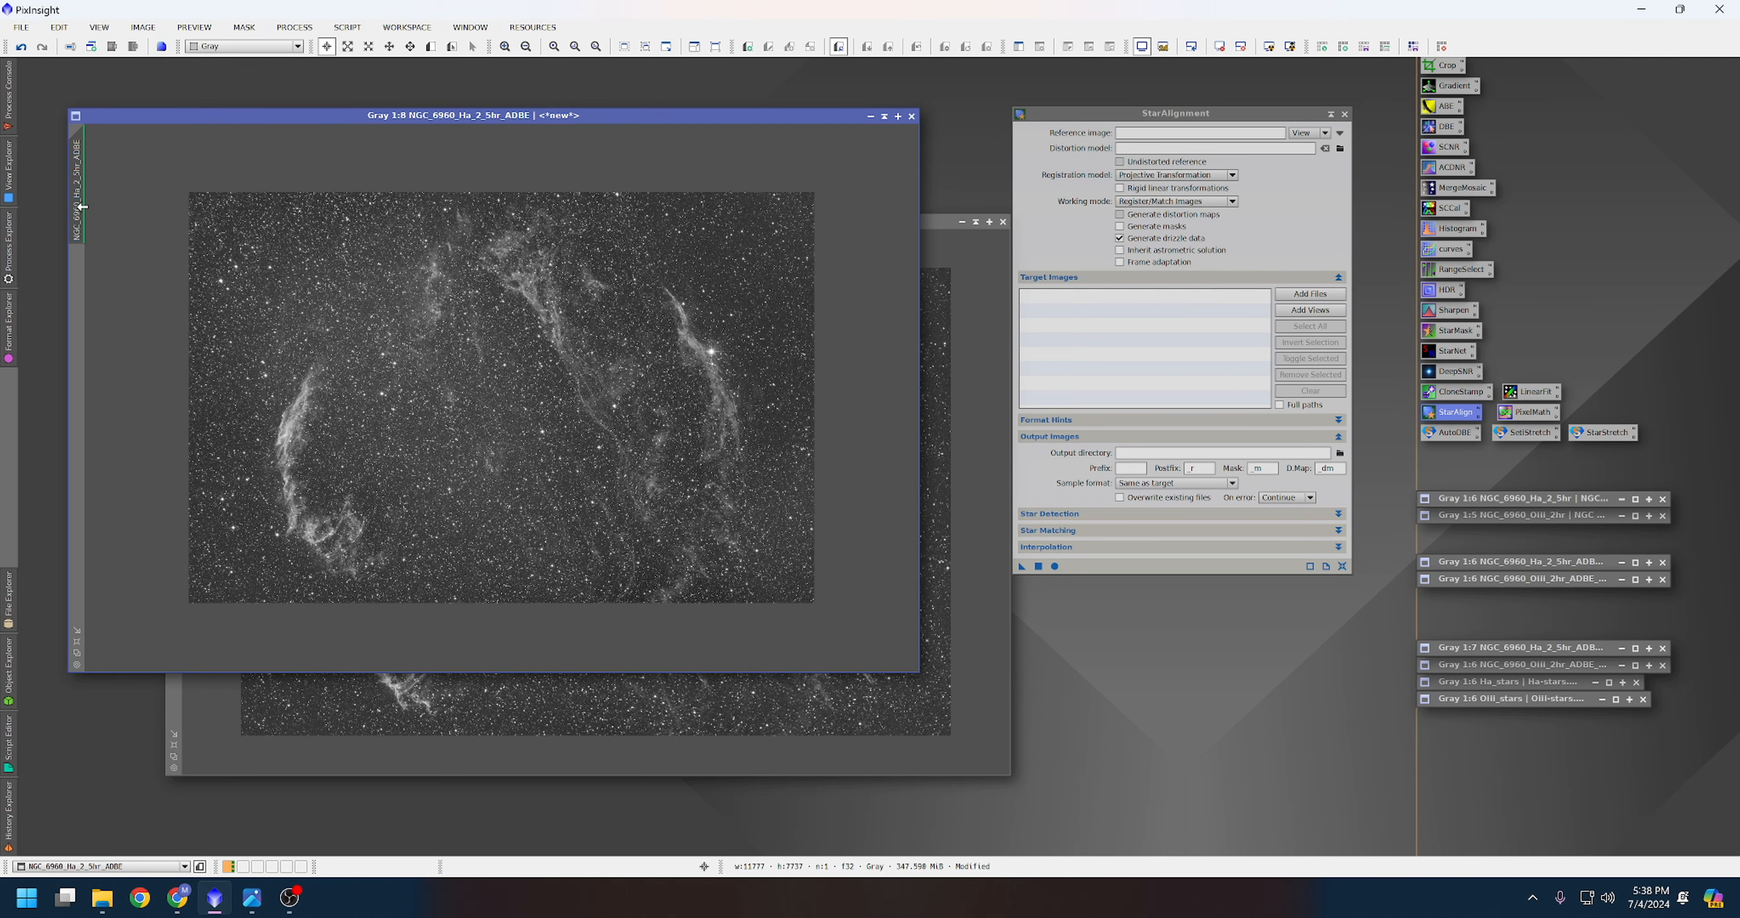
left_click_drag(82, 207, 978, 211)
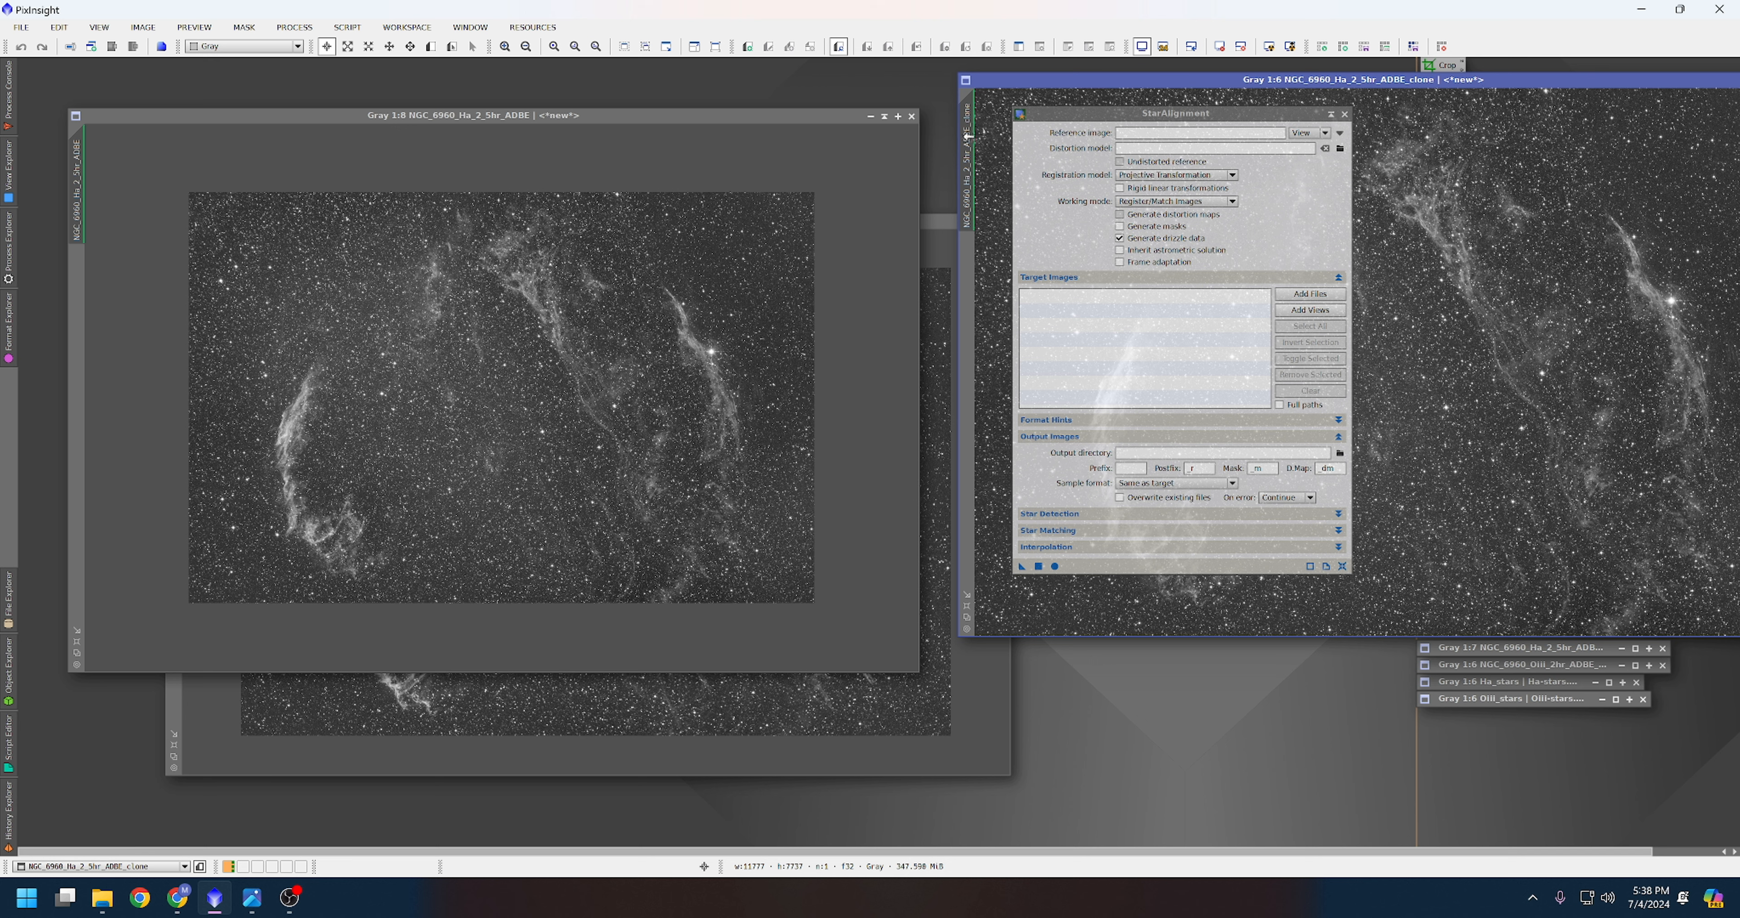
mouse_move(966, 145)
left_mouse_down()
mouse_move(1144, 143)
mouse_move(1129, 138)
left_mouse_up()
left_click_drag(77, 188, 1122, 317)
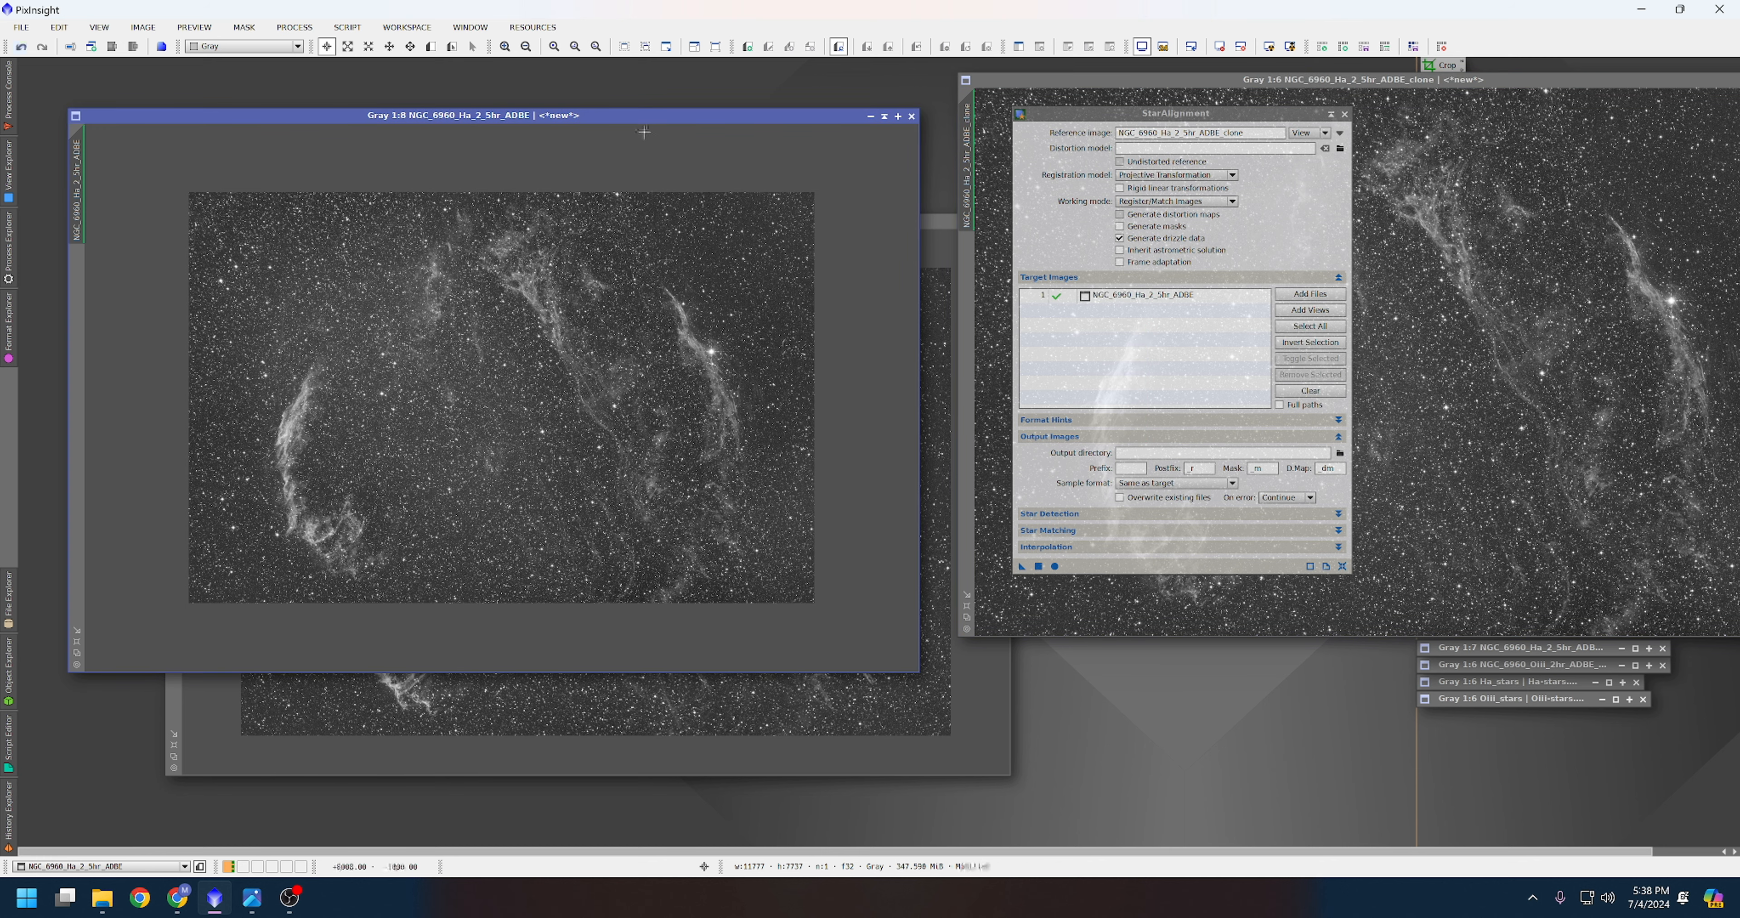
Add NGC_6960_Oiii_2hr_ADBE to the StarAlignment target images and rearrange the Oiii and Ha windows.
left_click_drag(647, 128, 743, 336)
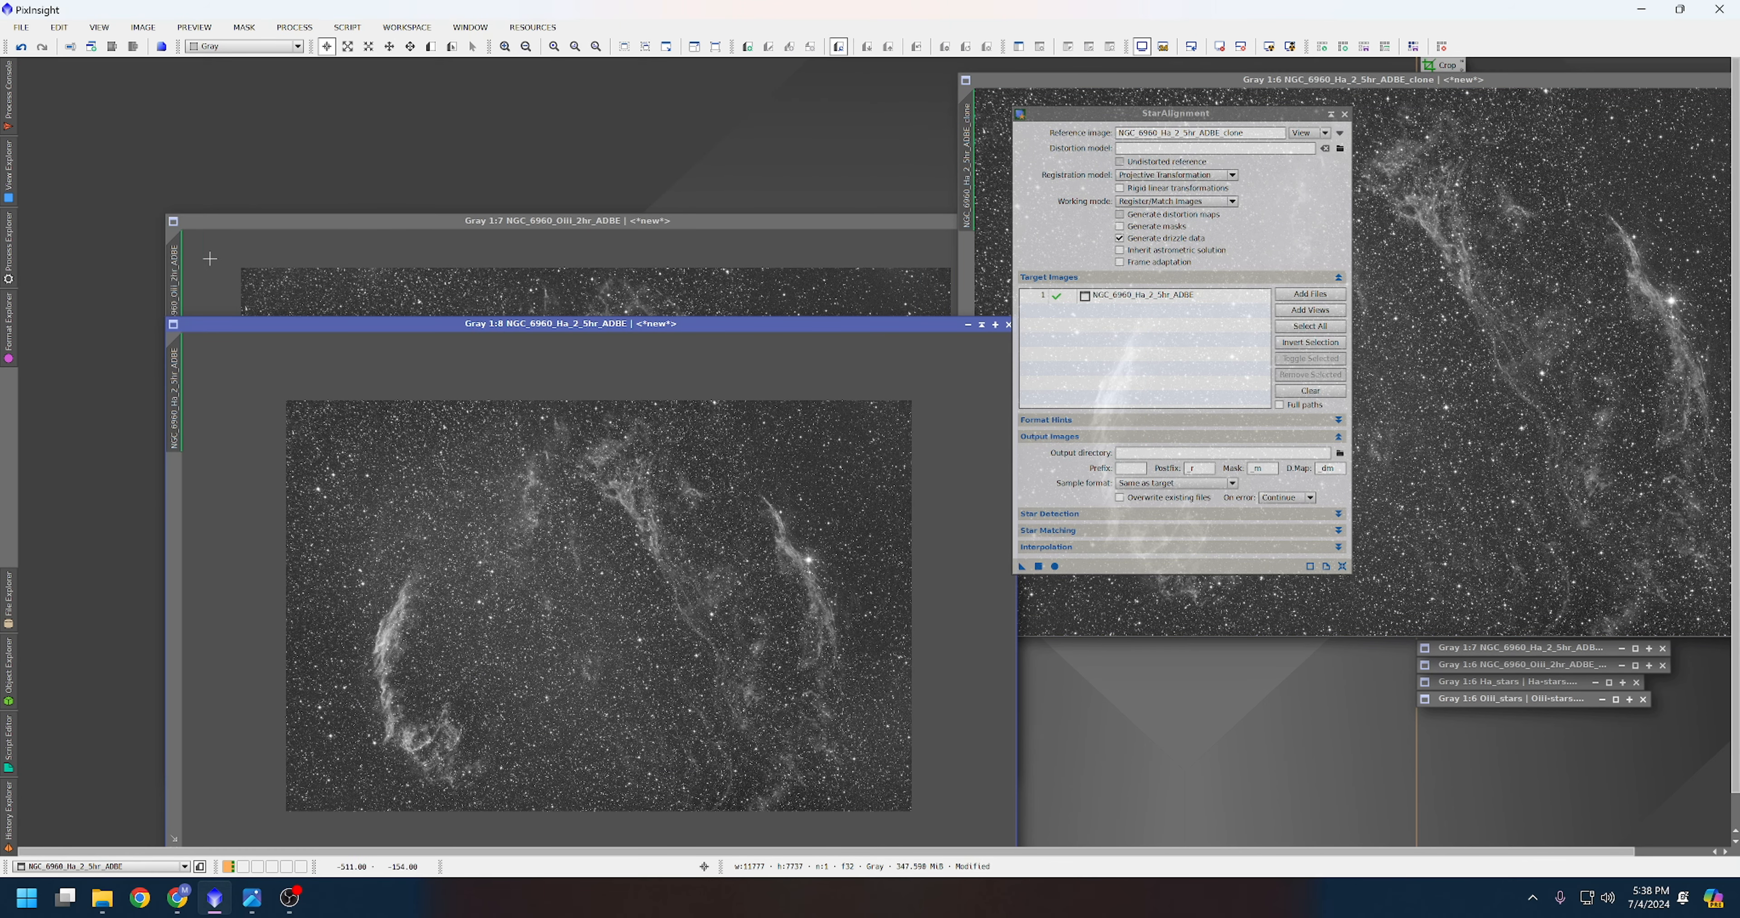
left_click_drag(182, 265, 1114, 314)
left_click_drag(861, 225, 713, 80)
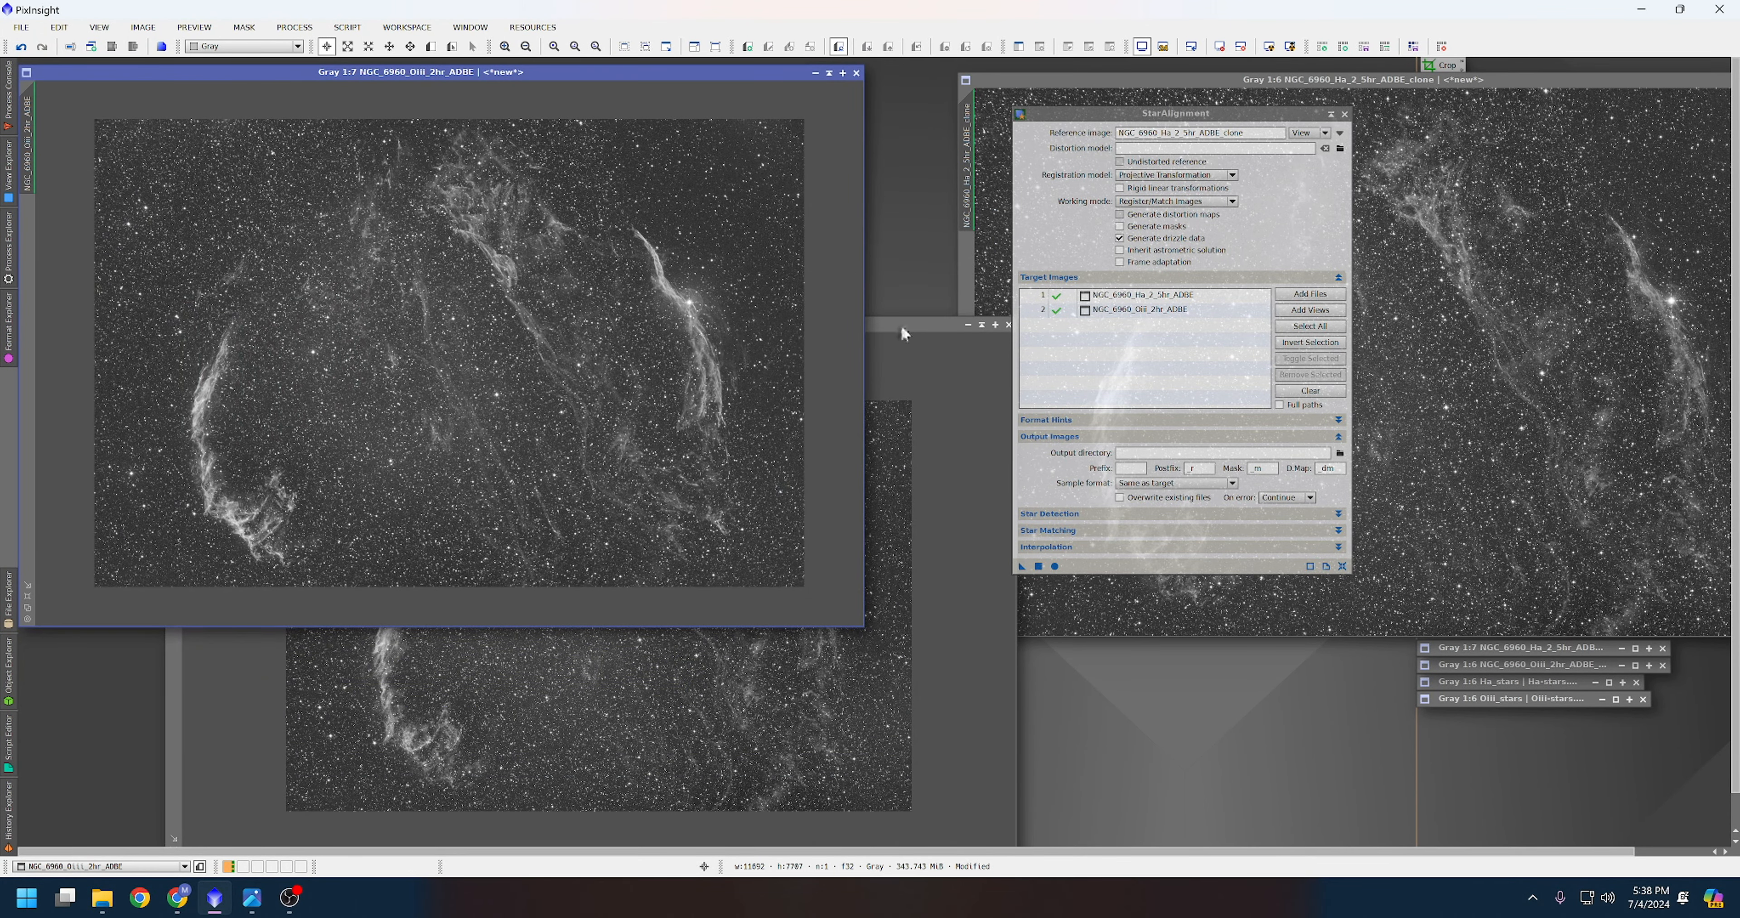
left_click_drag(896, 331, 756, 184)
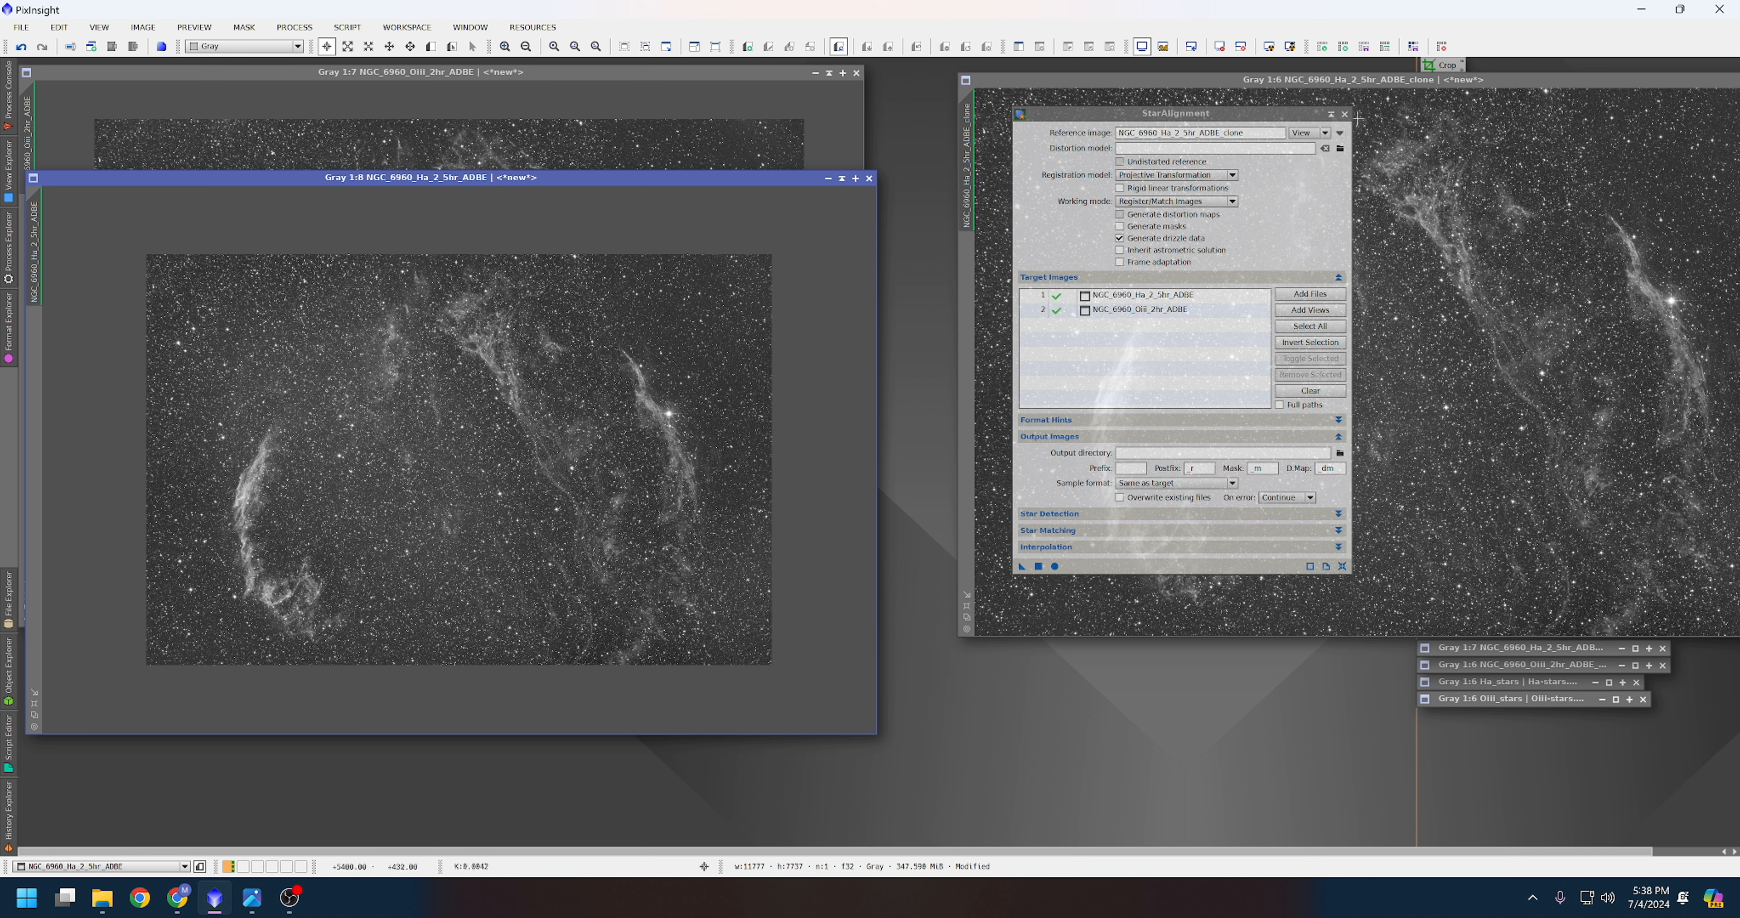
Close StarAlignment, the Ha clone and the unregistered Ha and Oiii ADBE images, discarding their unsaved data.
left_click(1343, 114)
left_click_drag(1527, 79, 1044, 155)
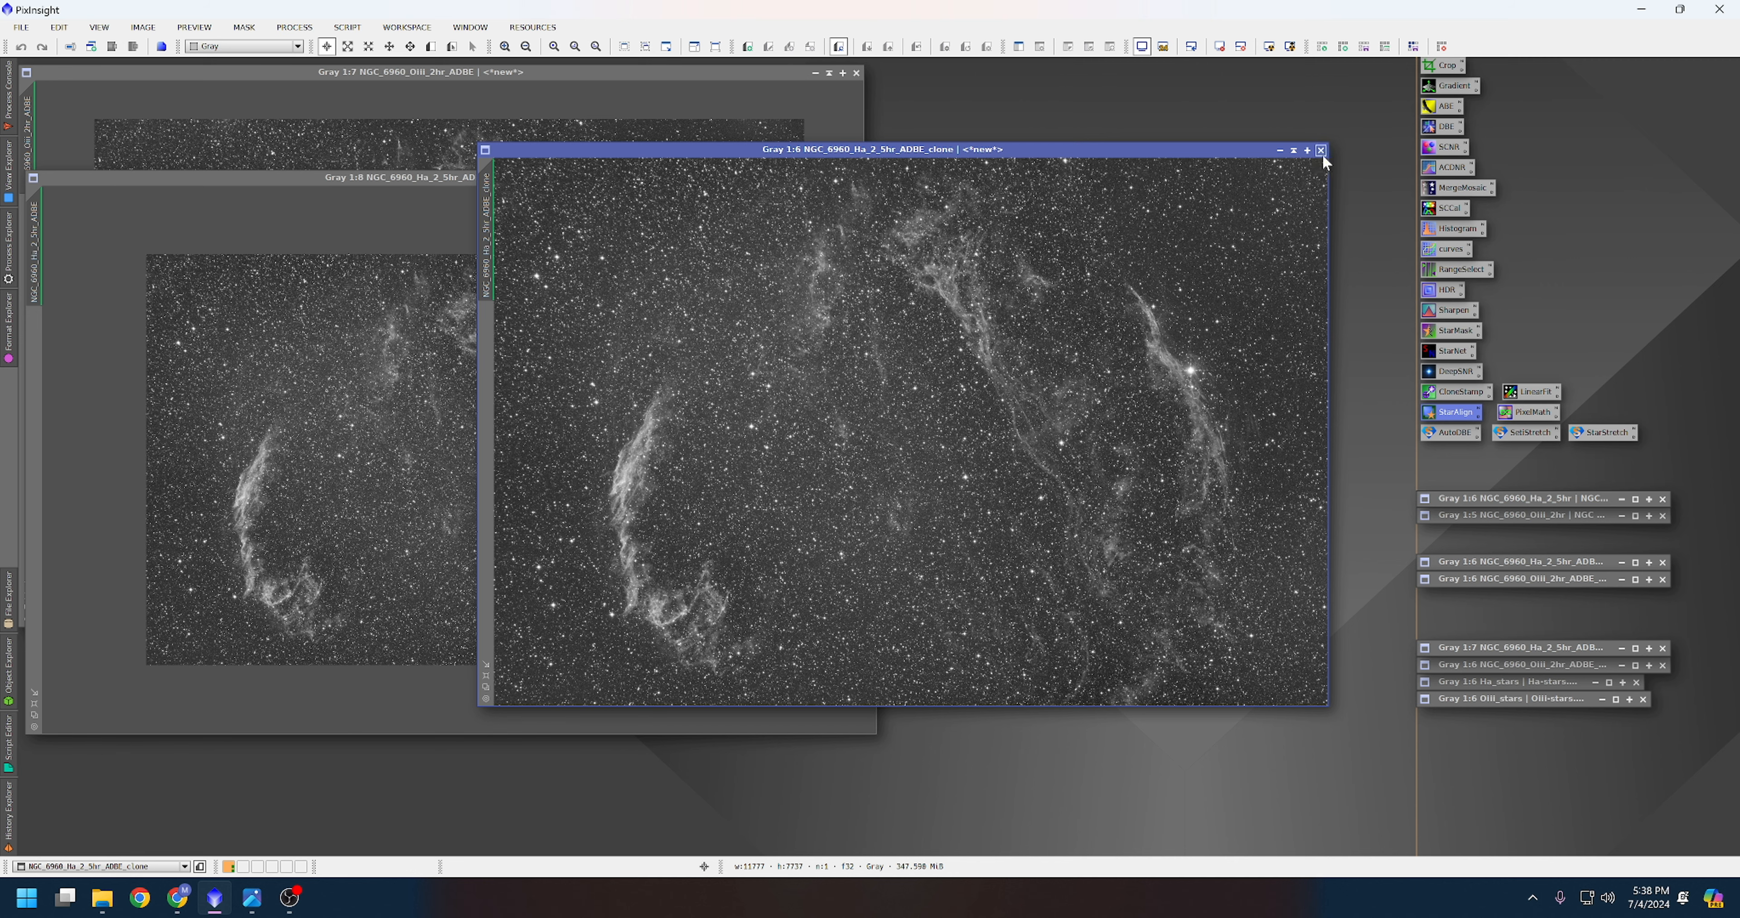
left_click(1324, 155)
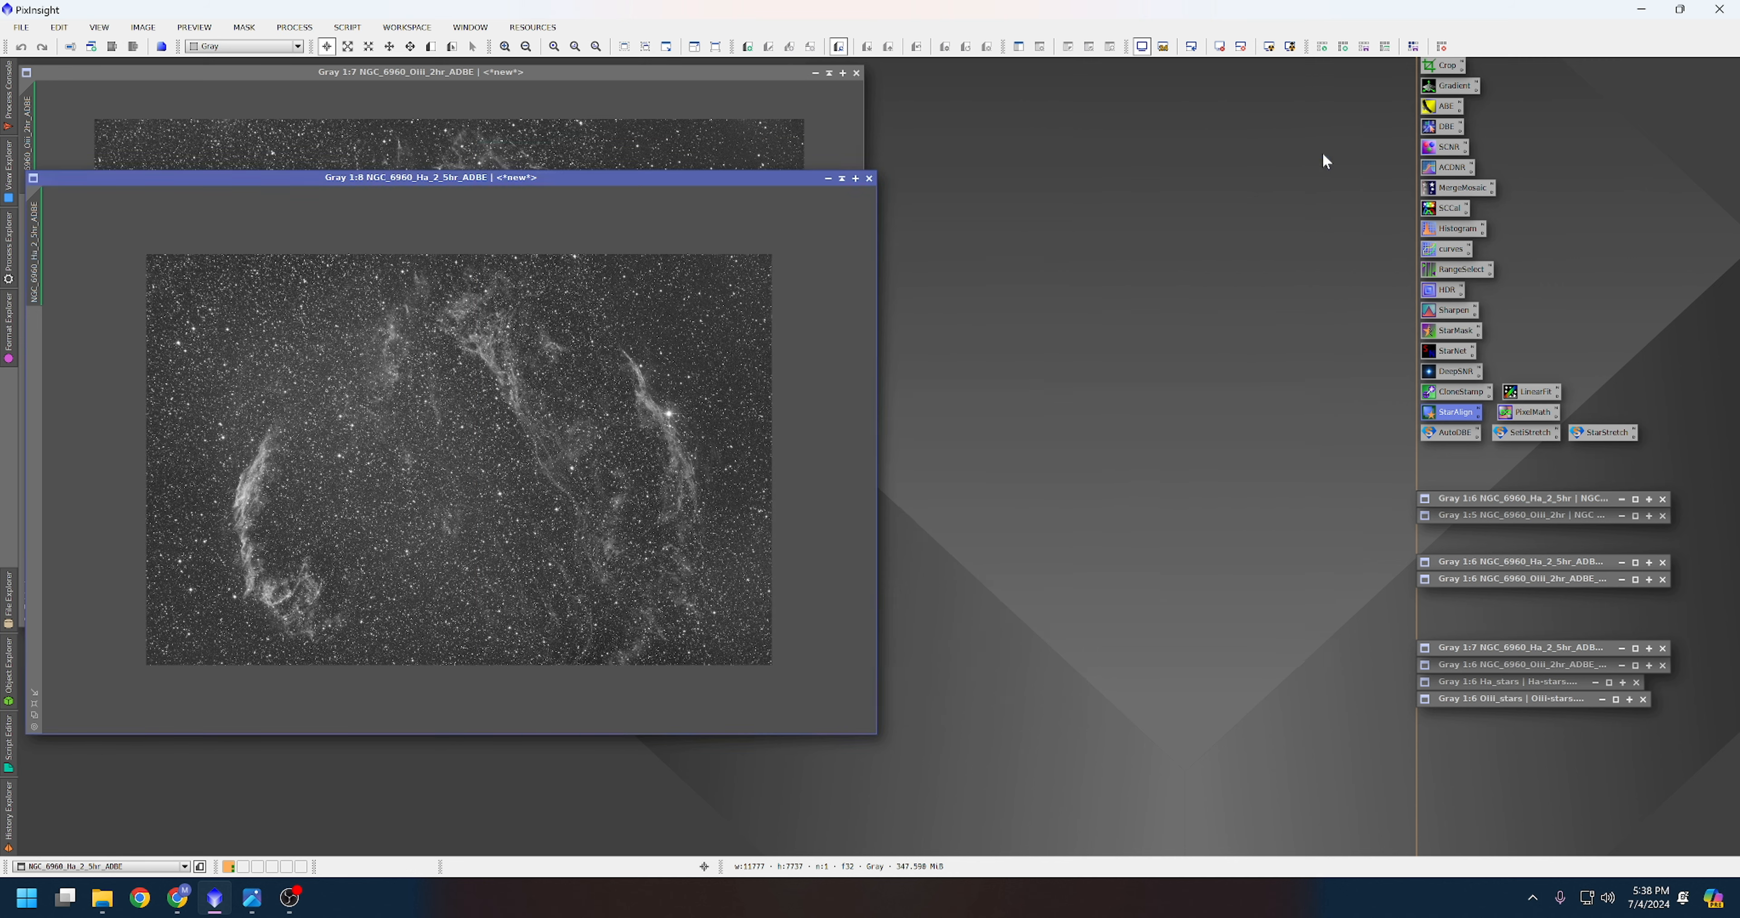
left_click(871, 180)
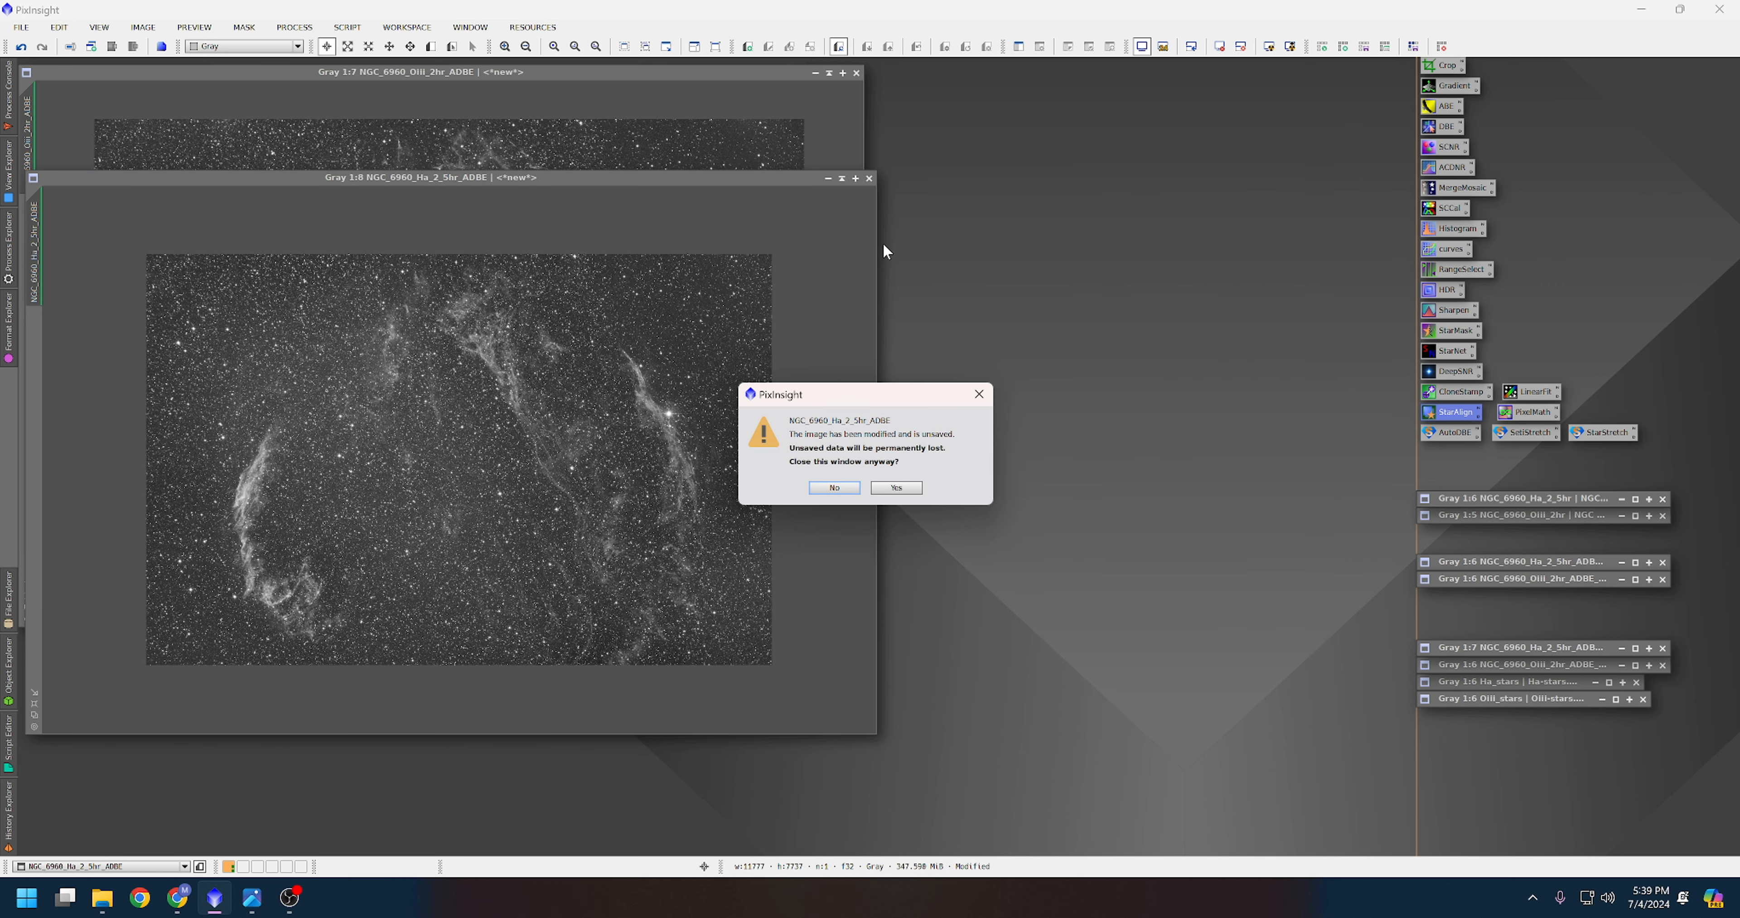
left_click(895, 487)
left_click(856, 72)
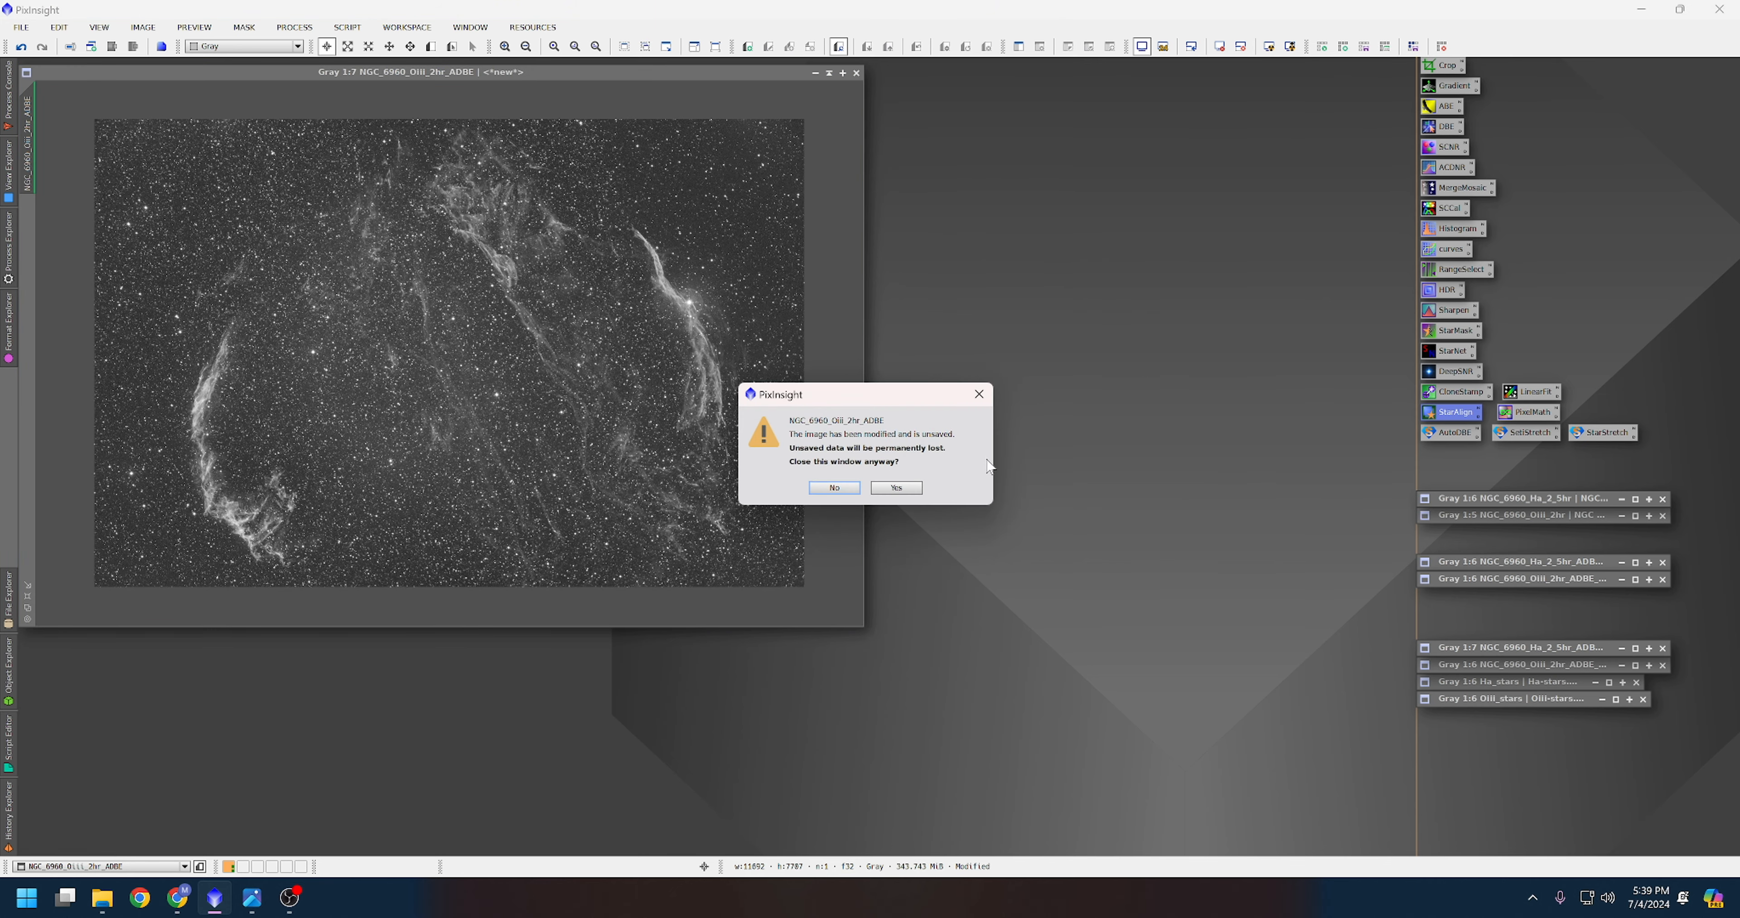
left_click(895, 486)
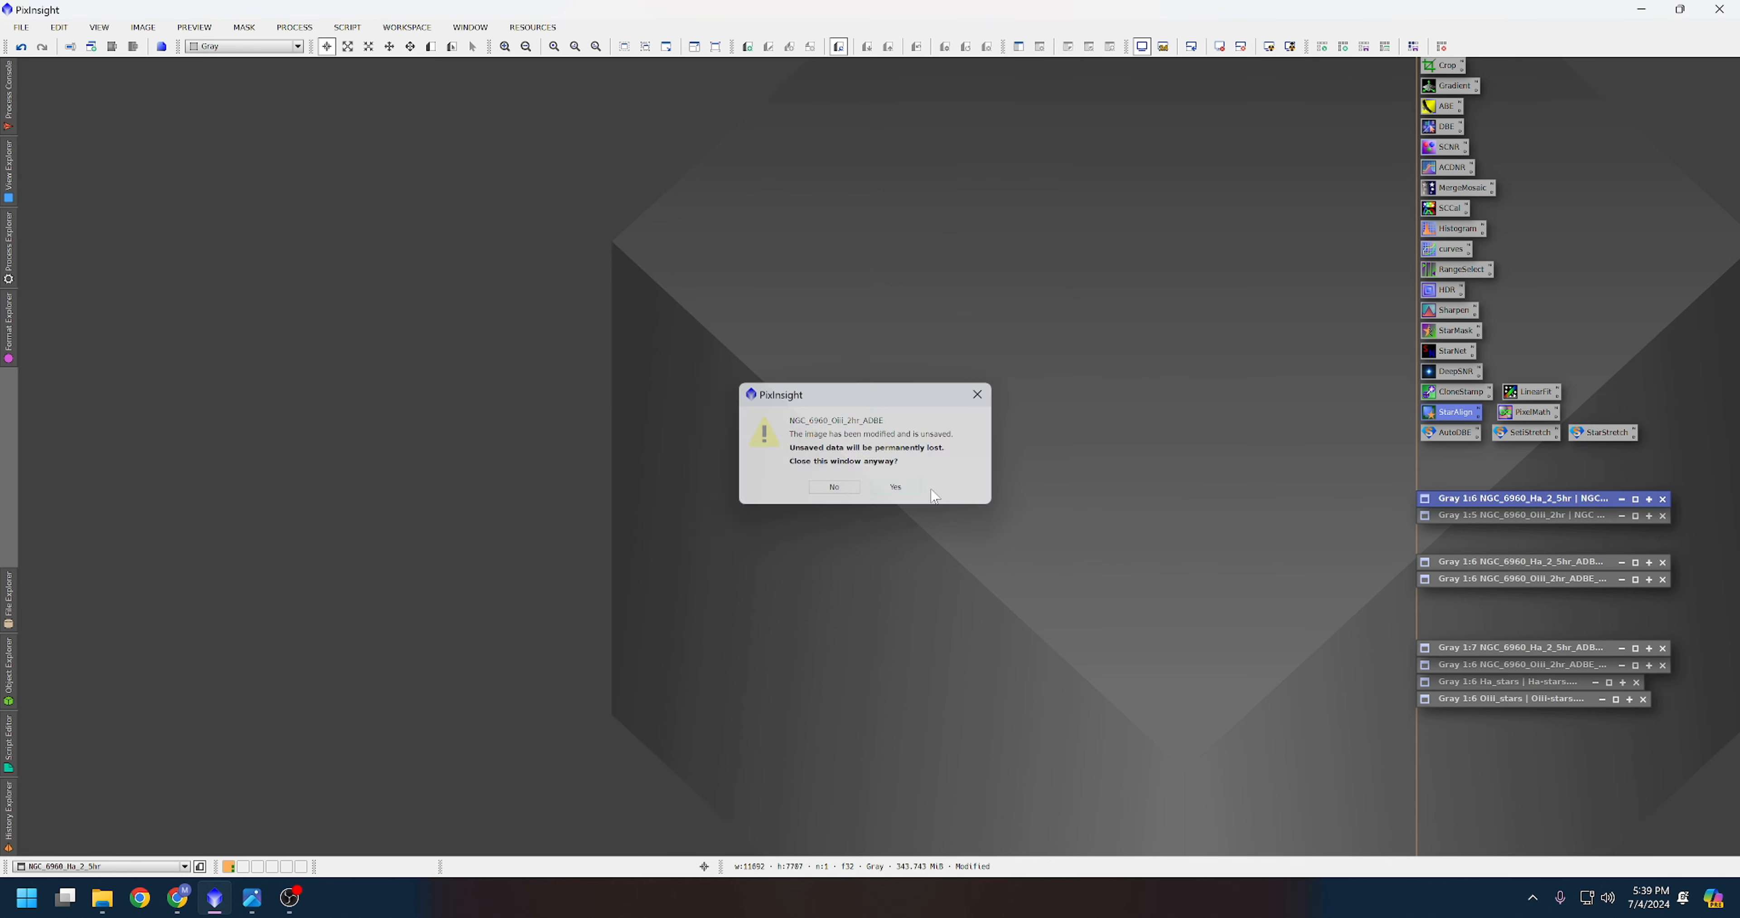
Restore the registered Ha and Oiii images for viewing, then collapse the Oiii one and keep the Ha one open.
left_click(1635, 562)
left_click(1635, 579)
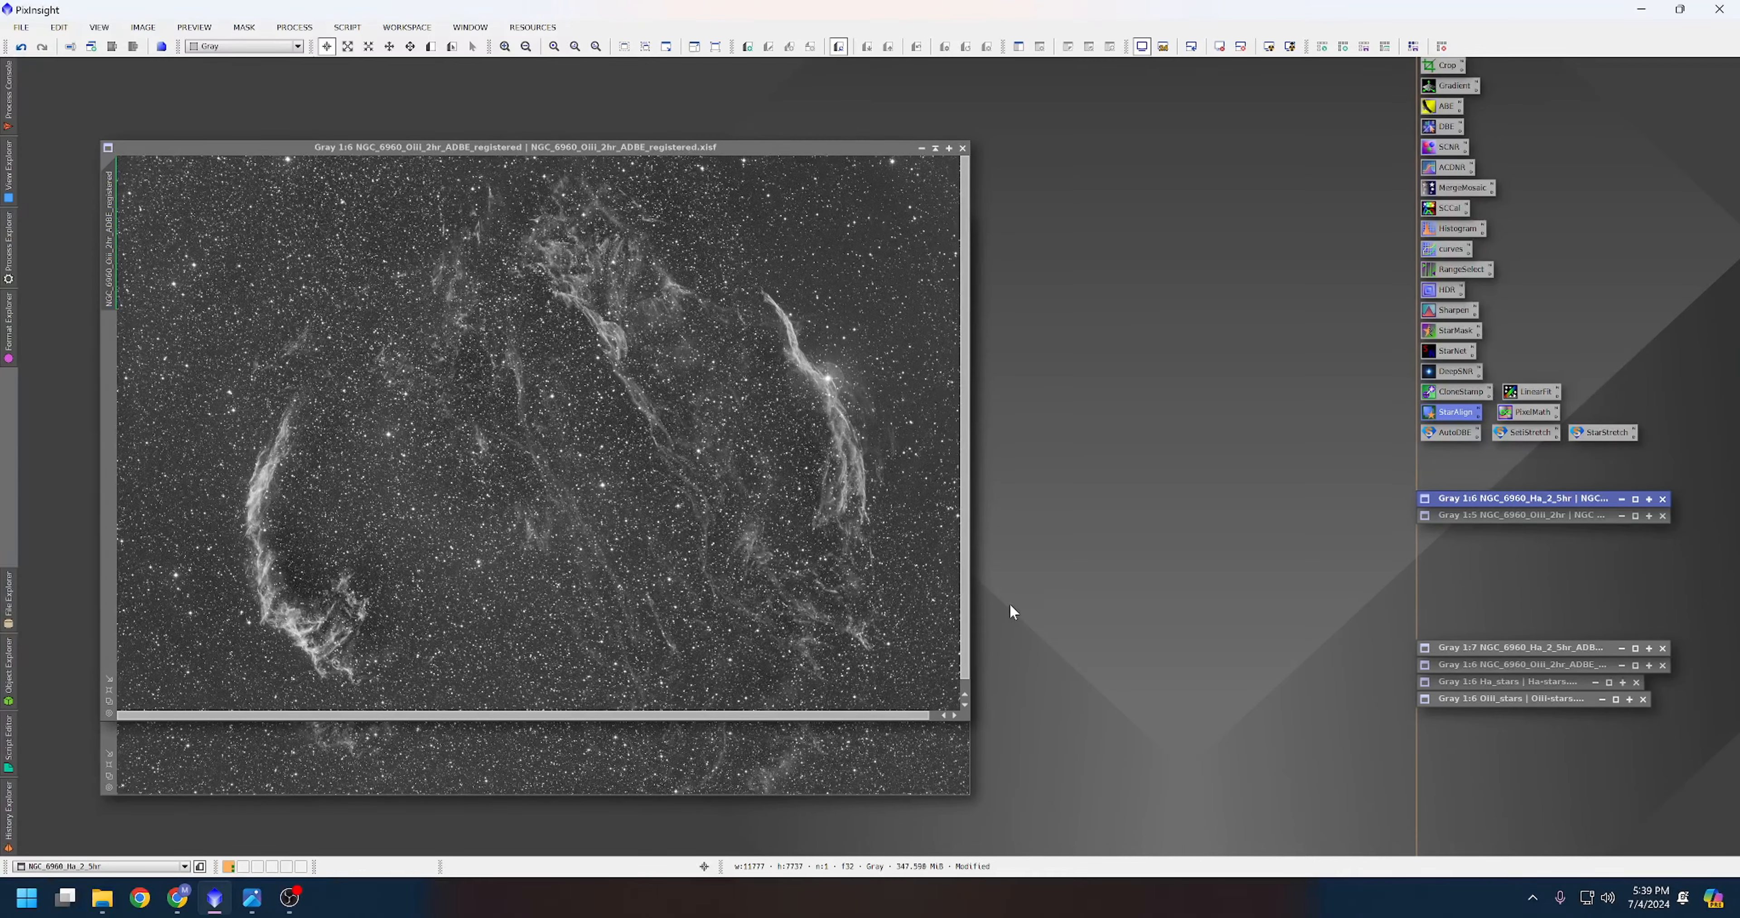
left_click_drag(657, 147, 941, 156)
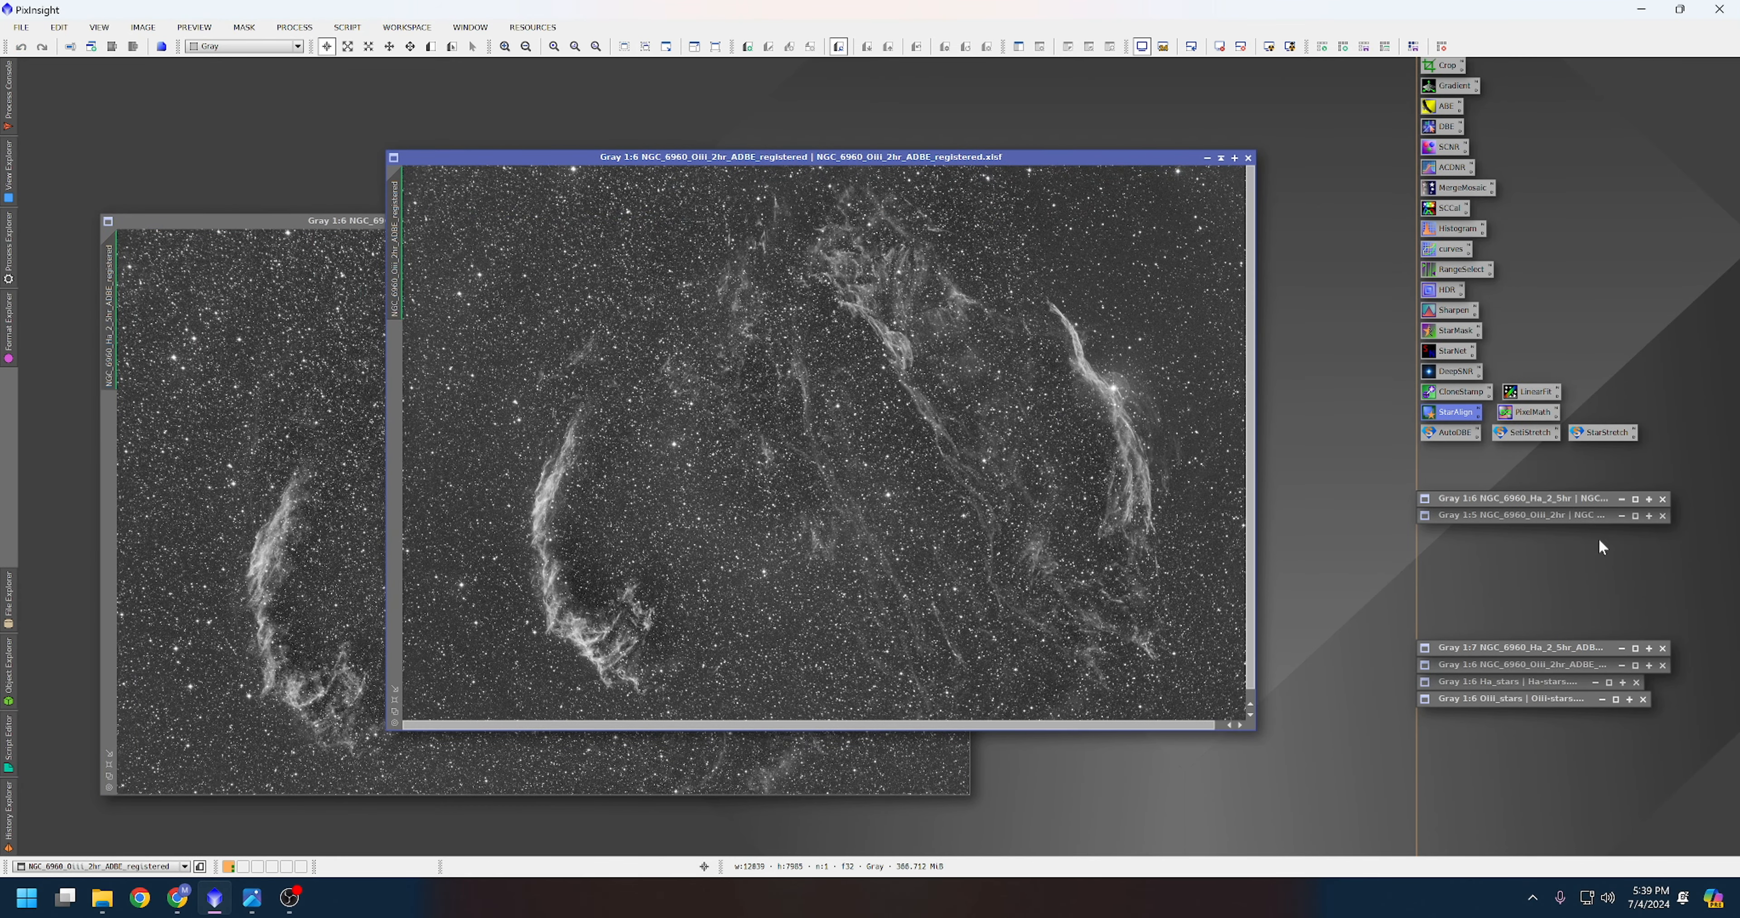
left_click(1220, 157)
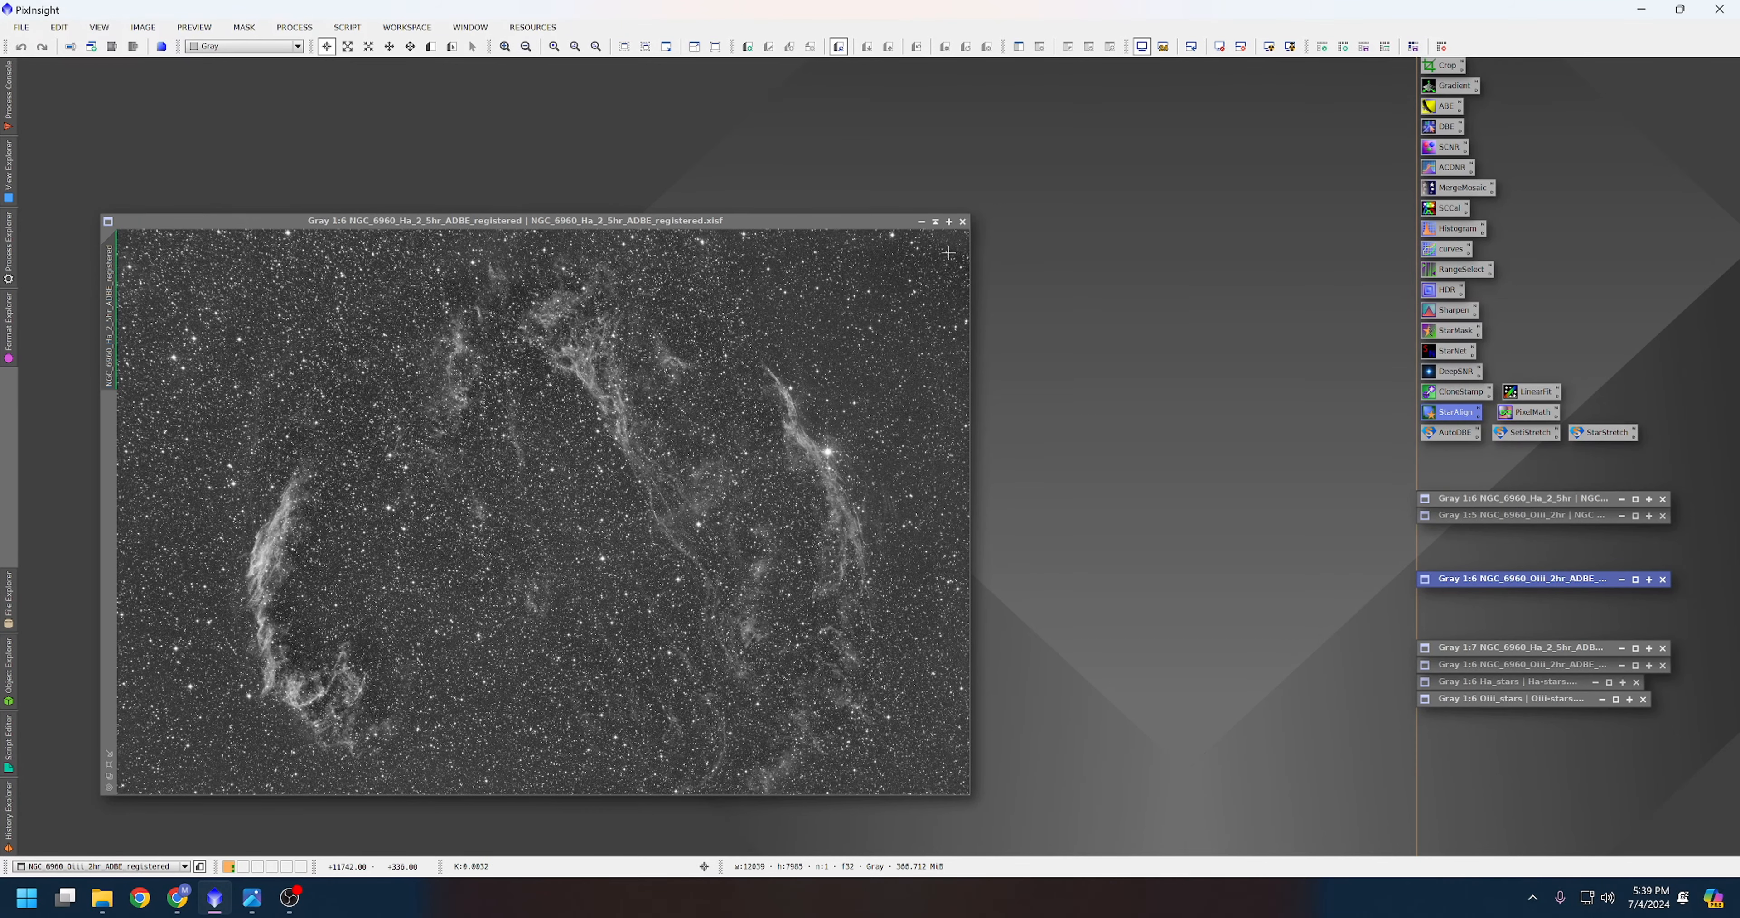
left_click_drag(878, 222, 873, 122)
Open StarNet2, toggle on Create starmask as a demonstration, and close it without applying it.
left_click(1452, 351)
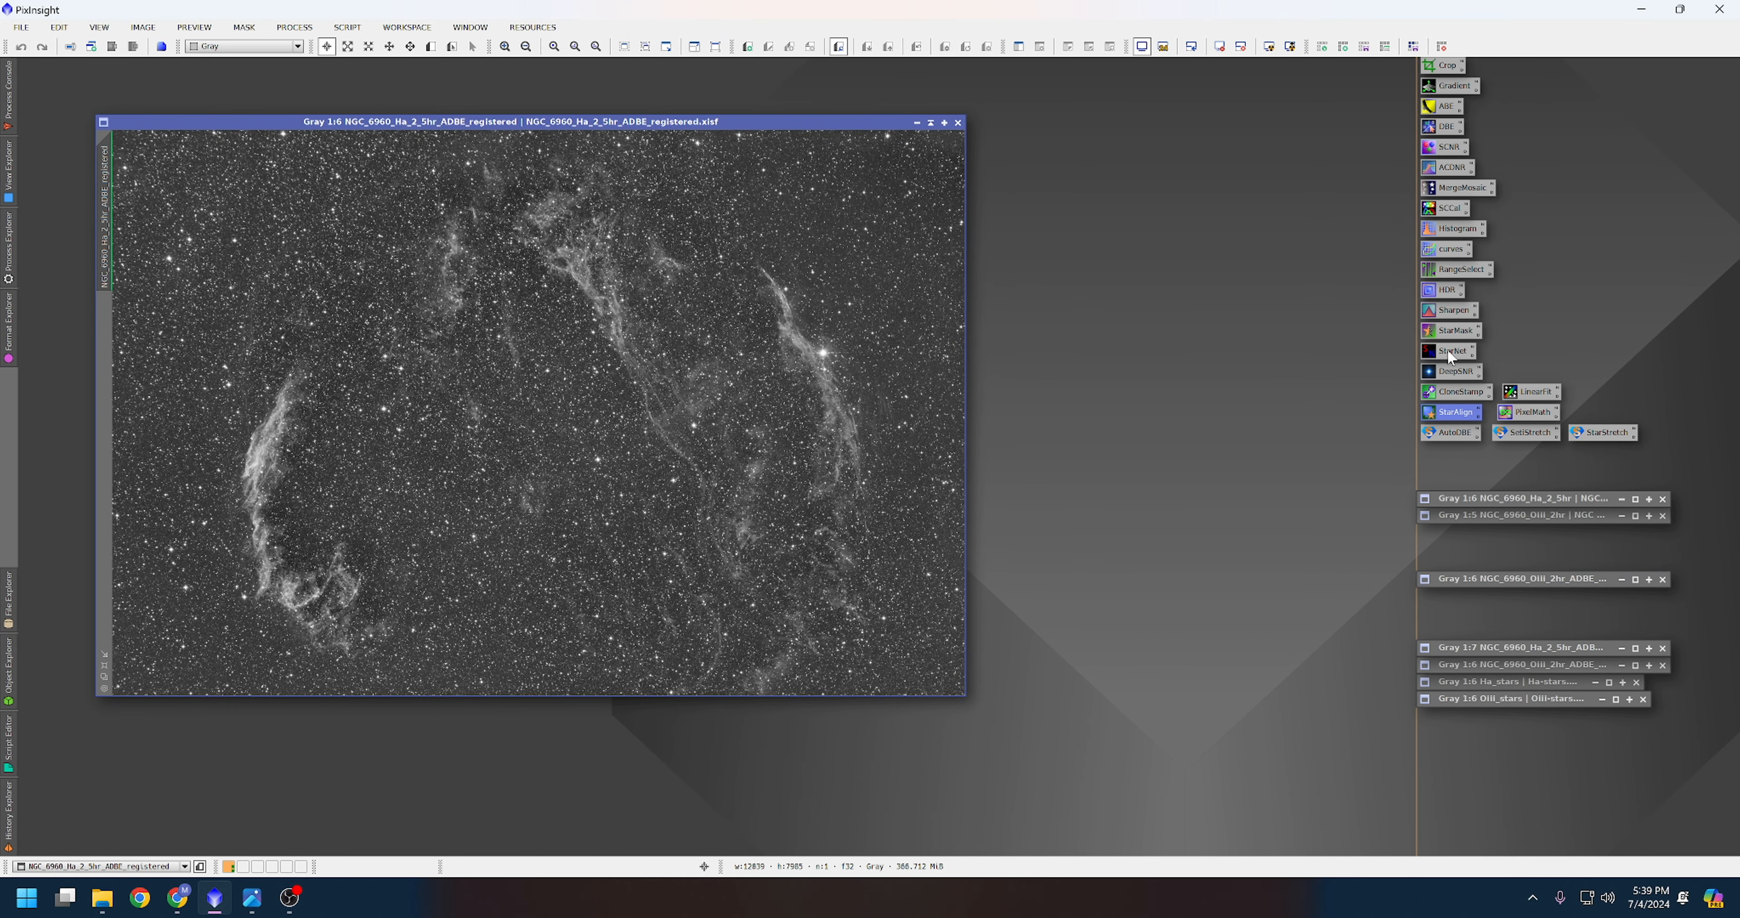
double_click(1451, 351)
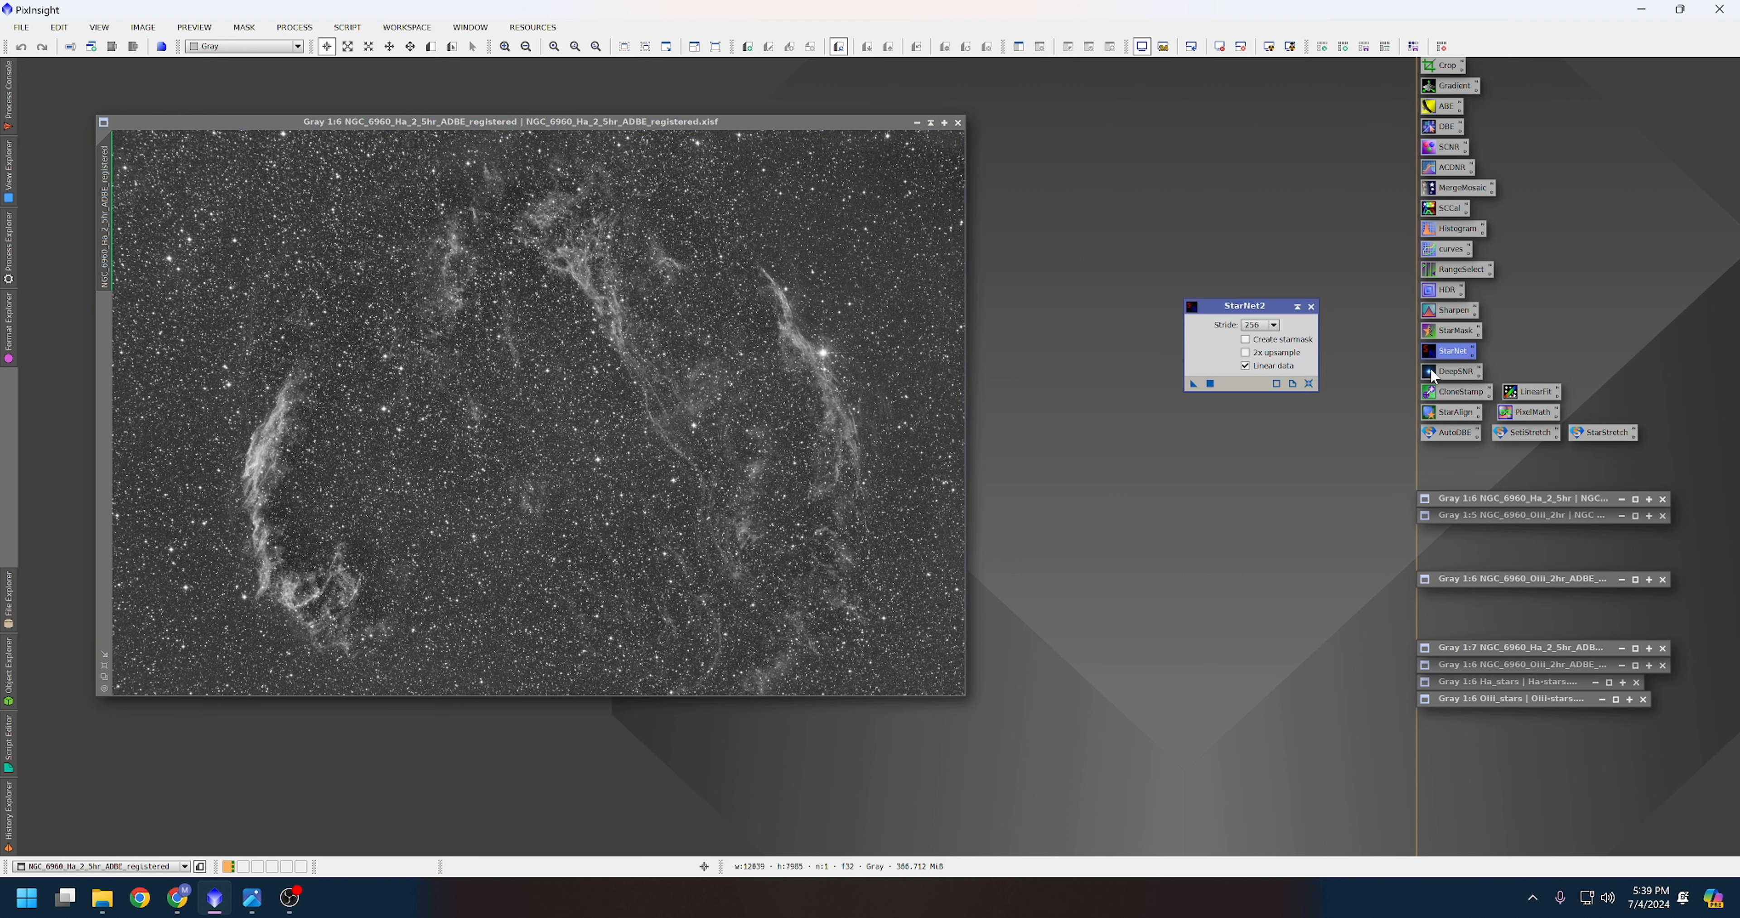
left_click(1248, 340)
left_click(1310, 307)
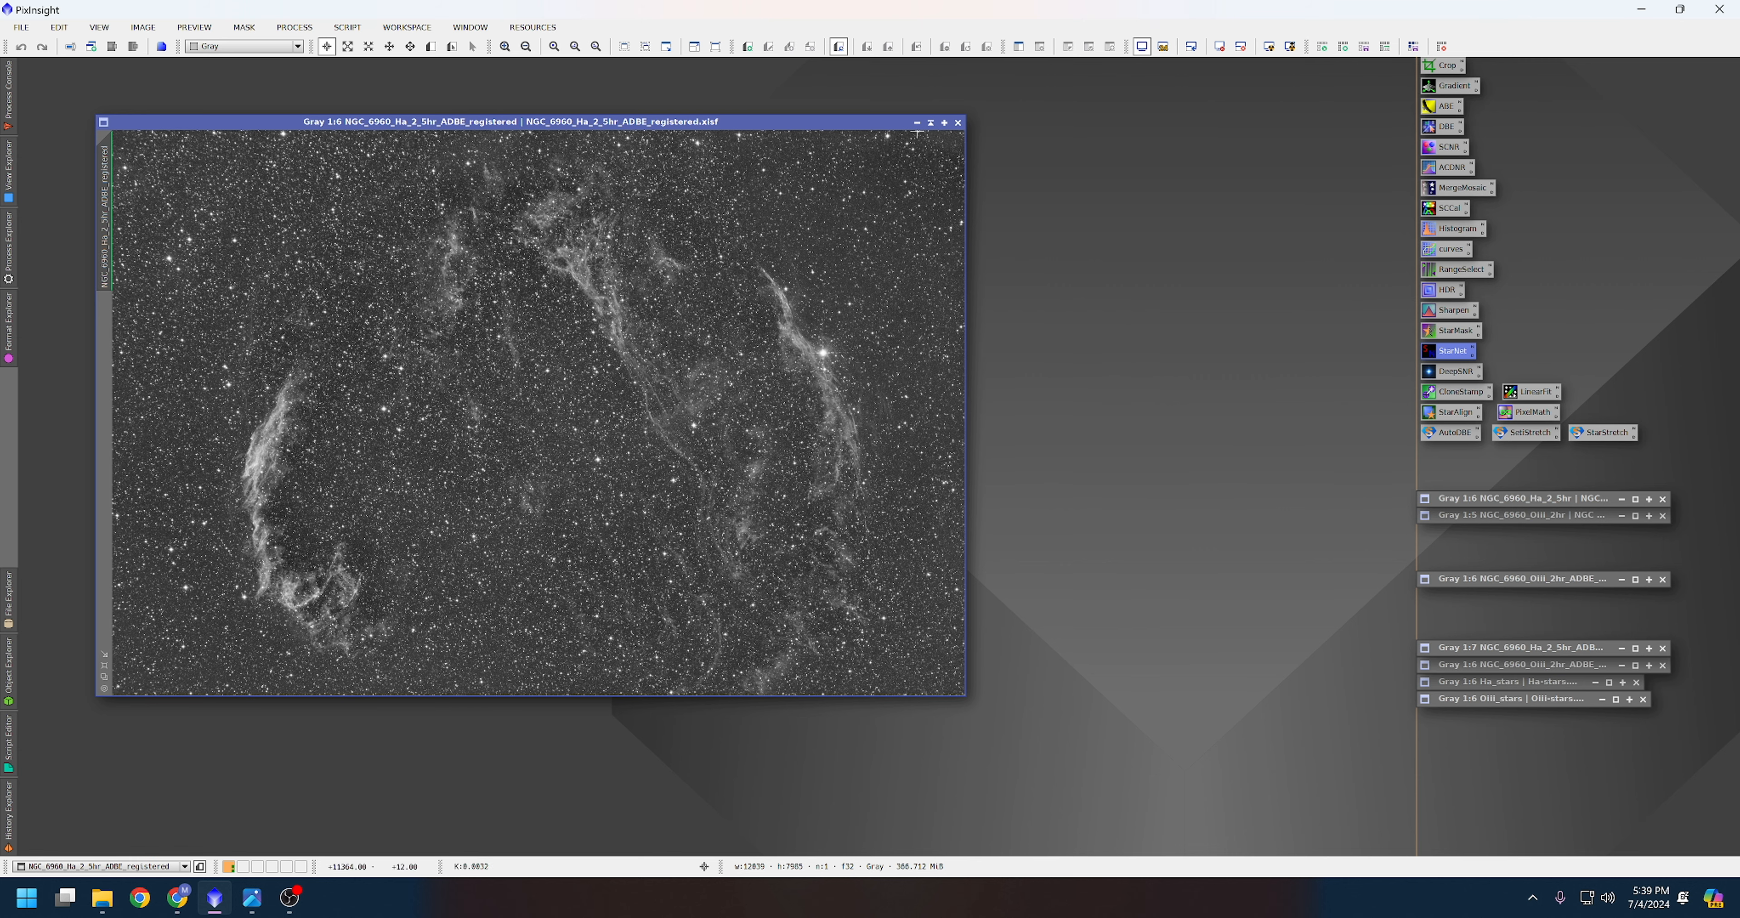
Collapse the registered Ha image and restore the starless Ha and Oiii images and the Ha_stars and Oiii_stars images.
left_click(930, 122)
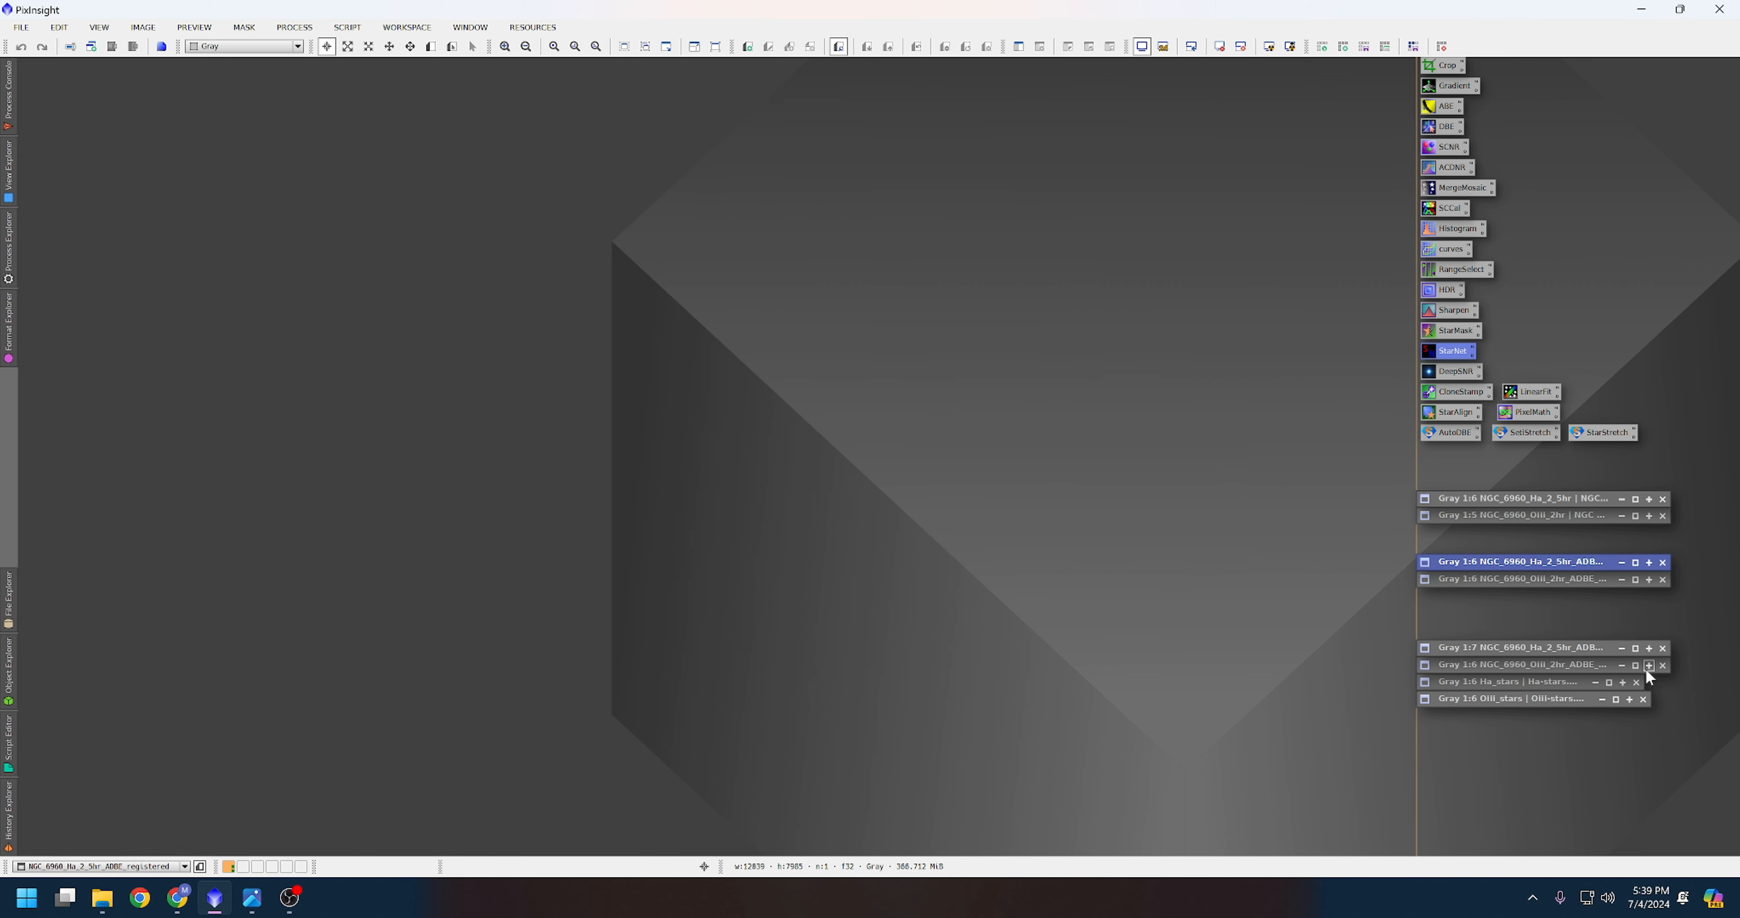
left_click(1634, 648)
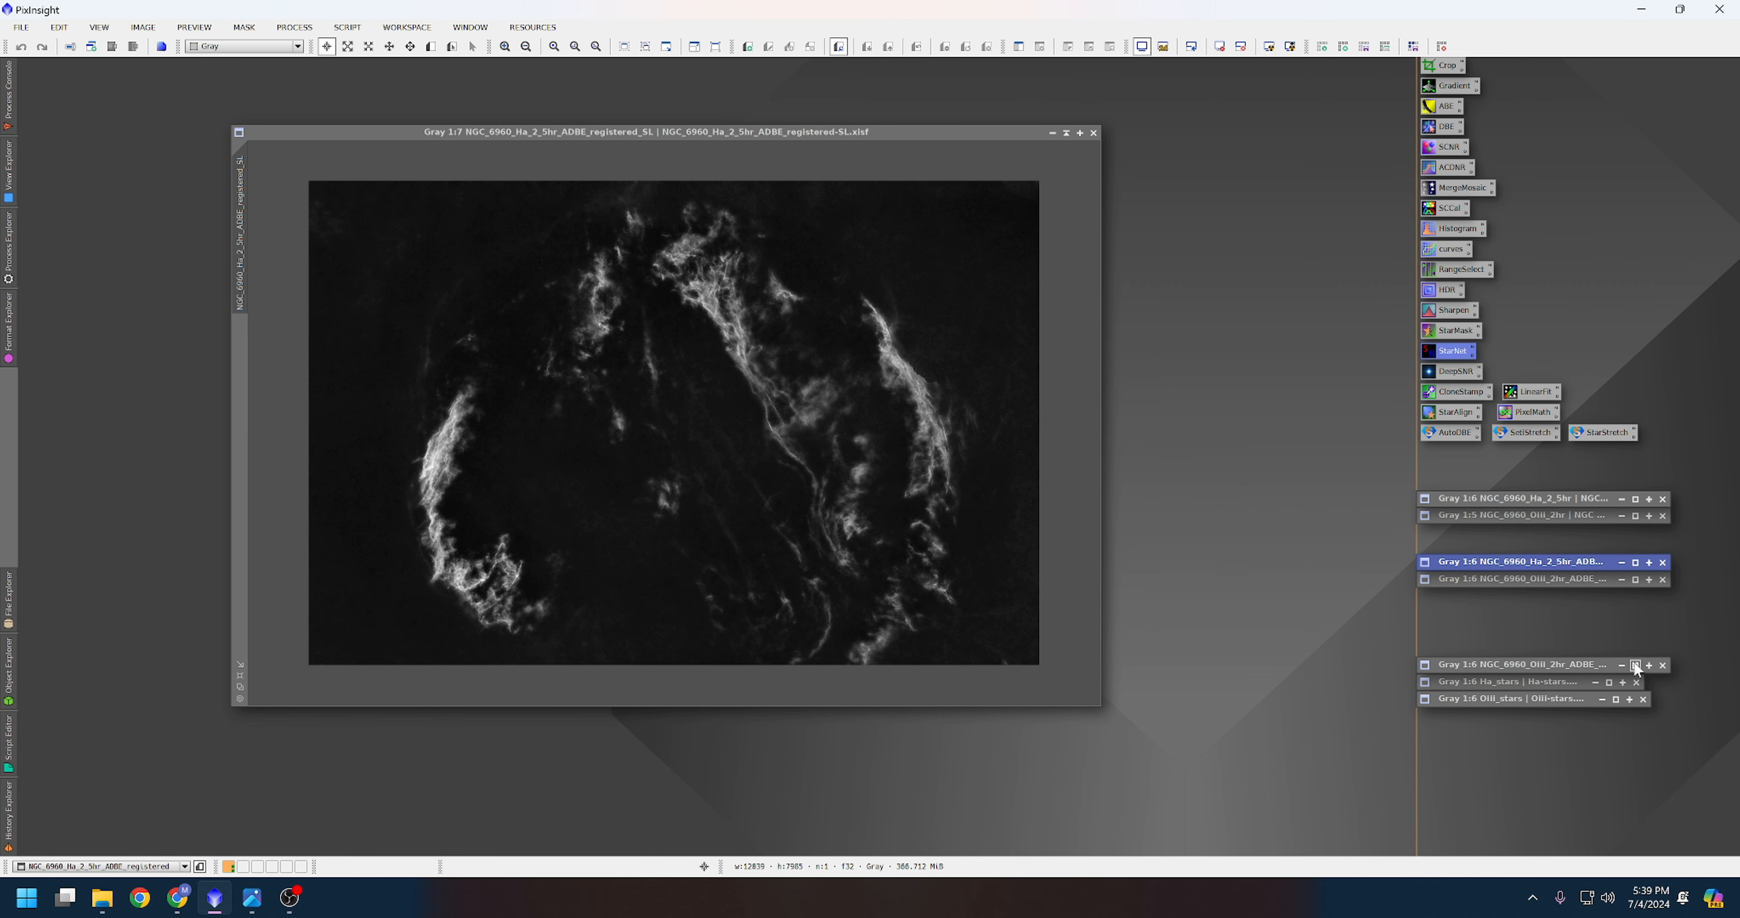
left_click(1634, 665)
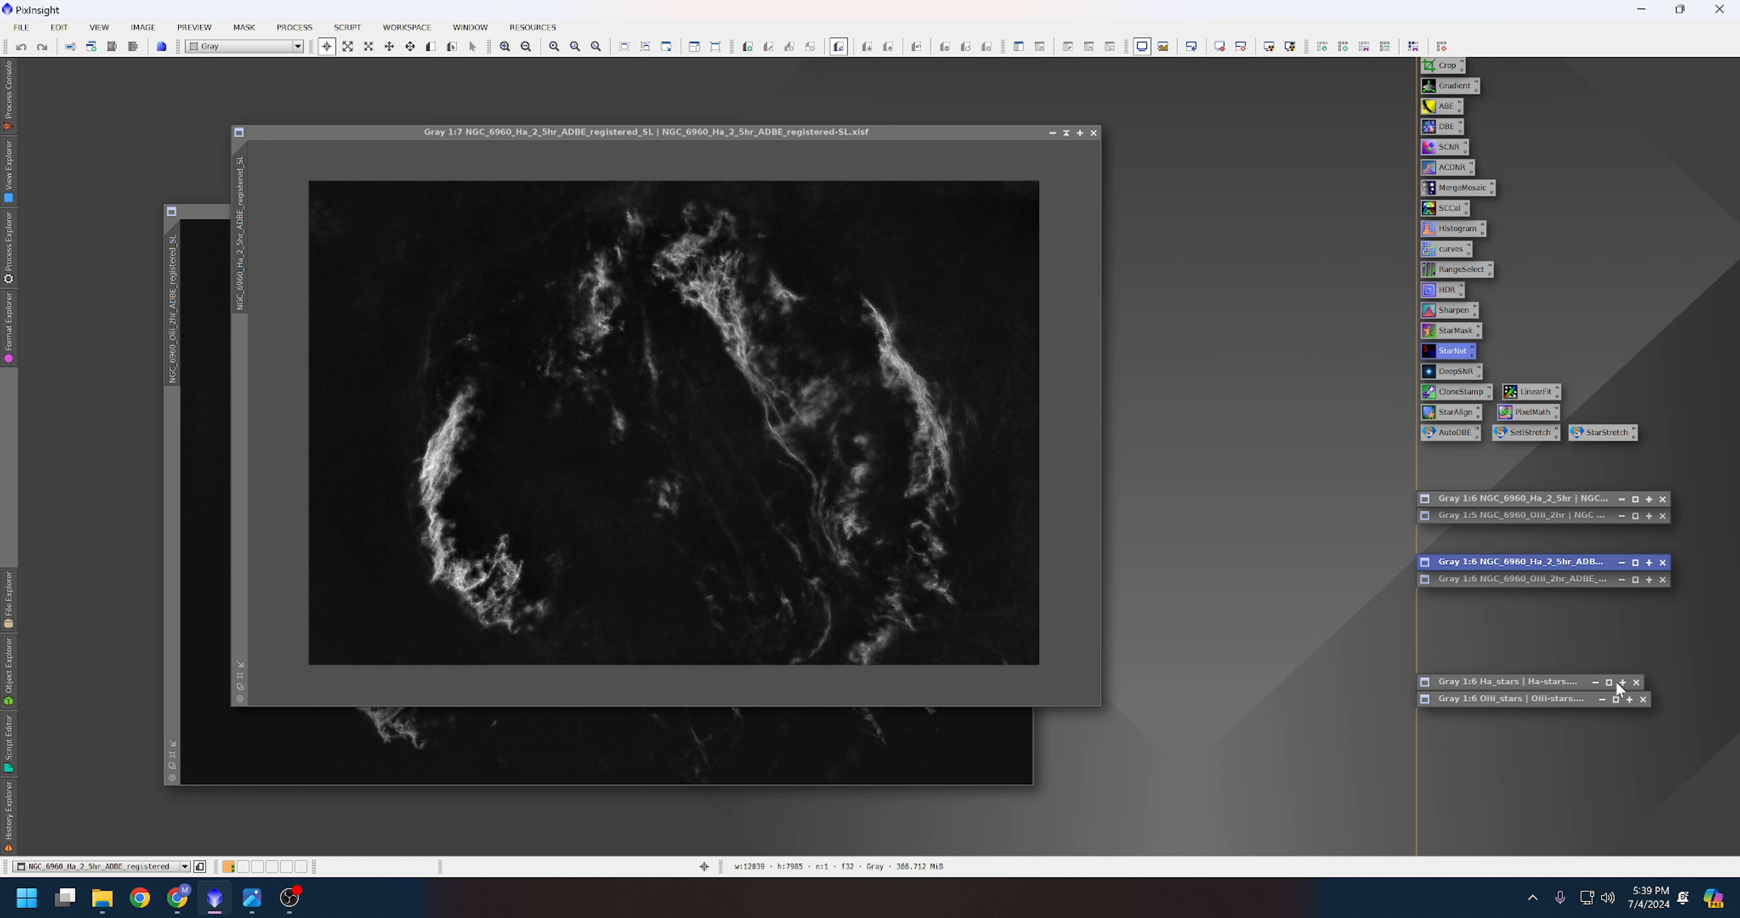
left_click(1615, 682)
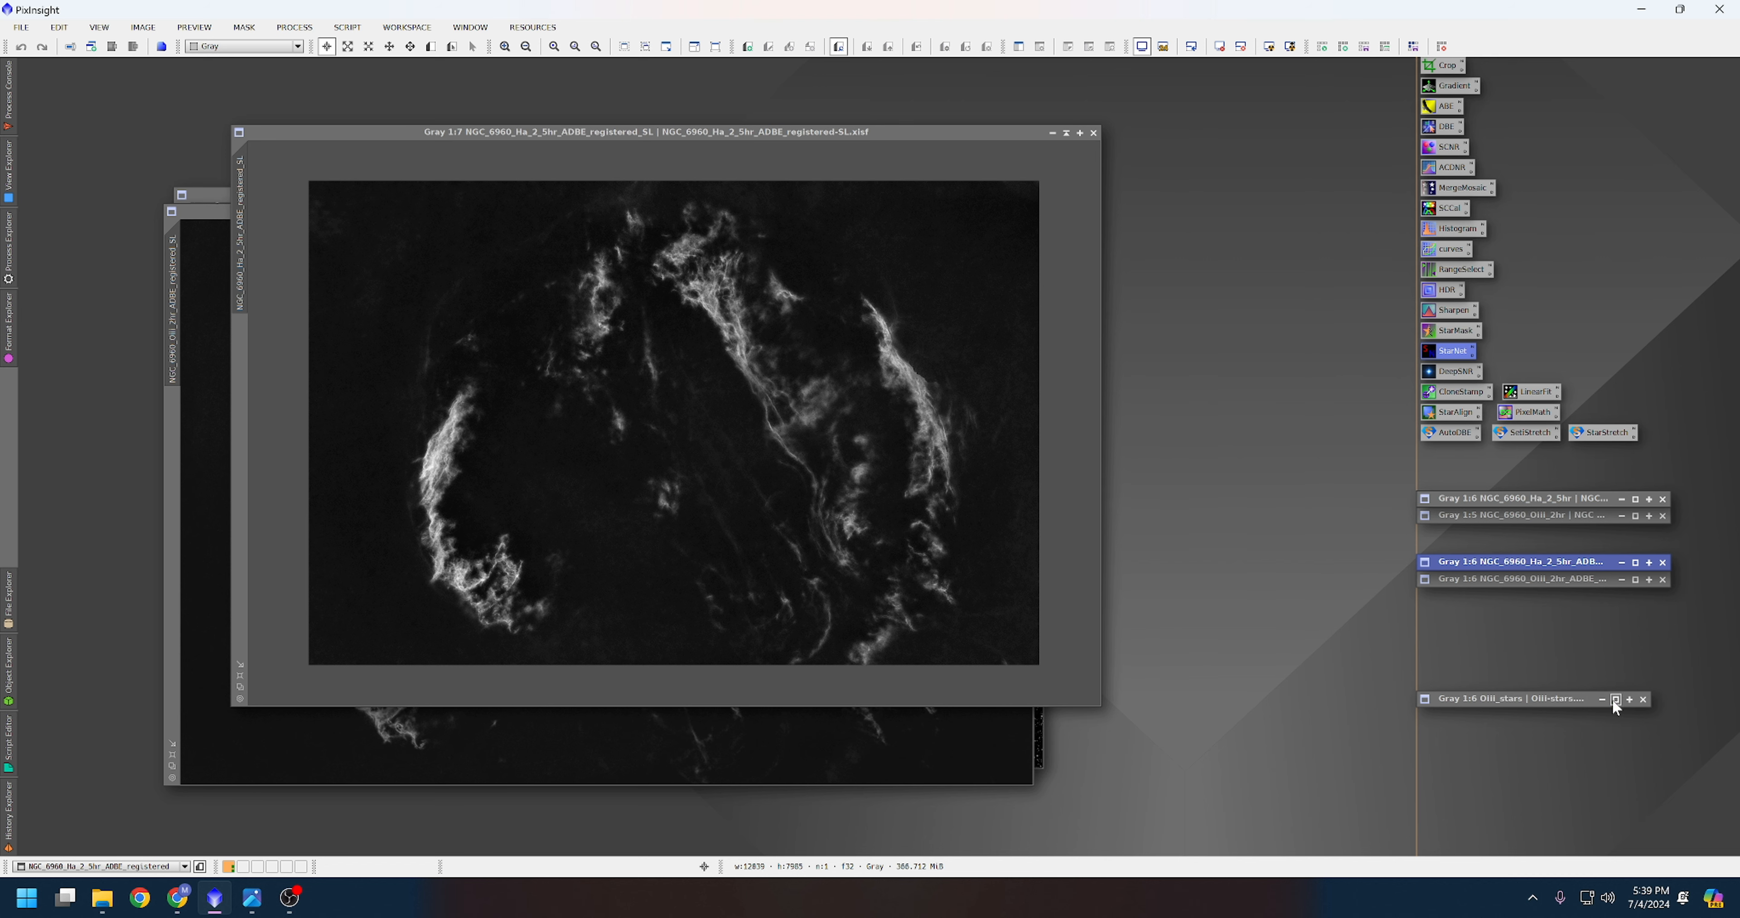
left_click(1614, 698)
mouse_move(888, 131)
left_mouse_down()
mouse_move(1042, 186)
mouse_move(910, 110)
left_mouse_up()
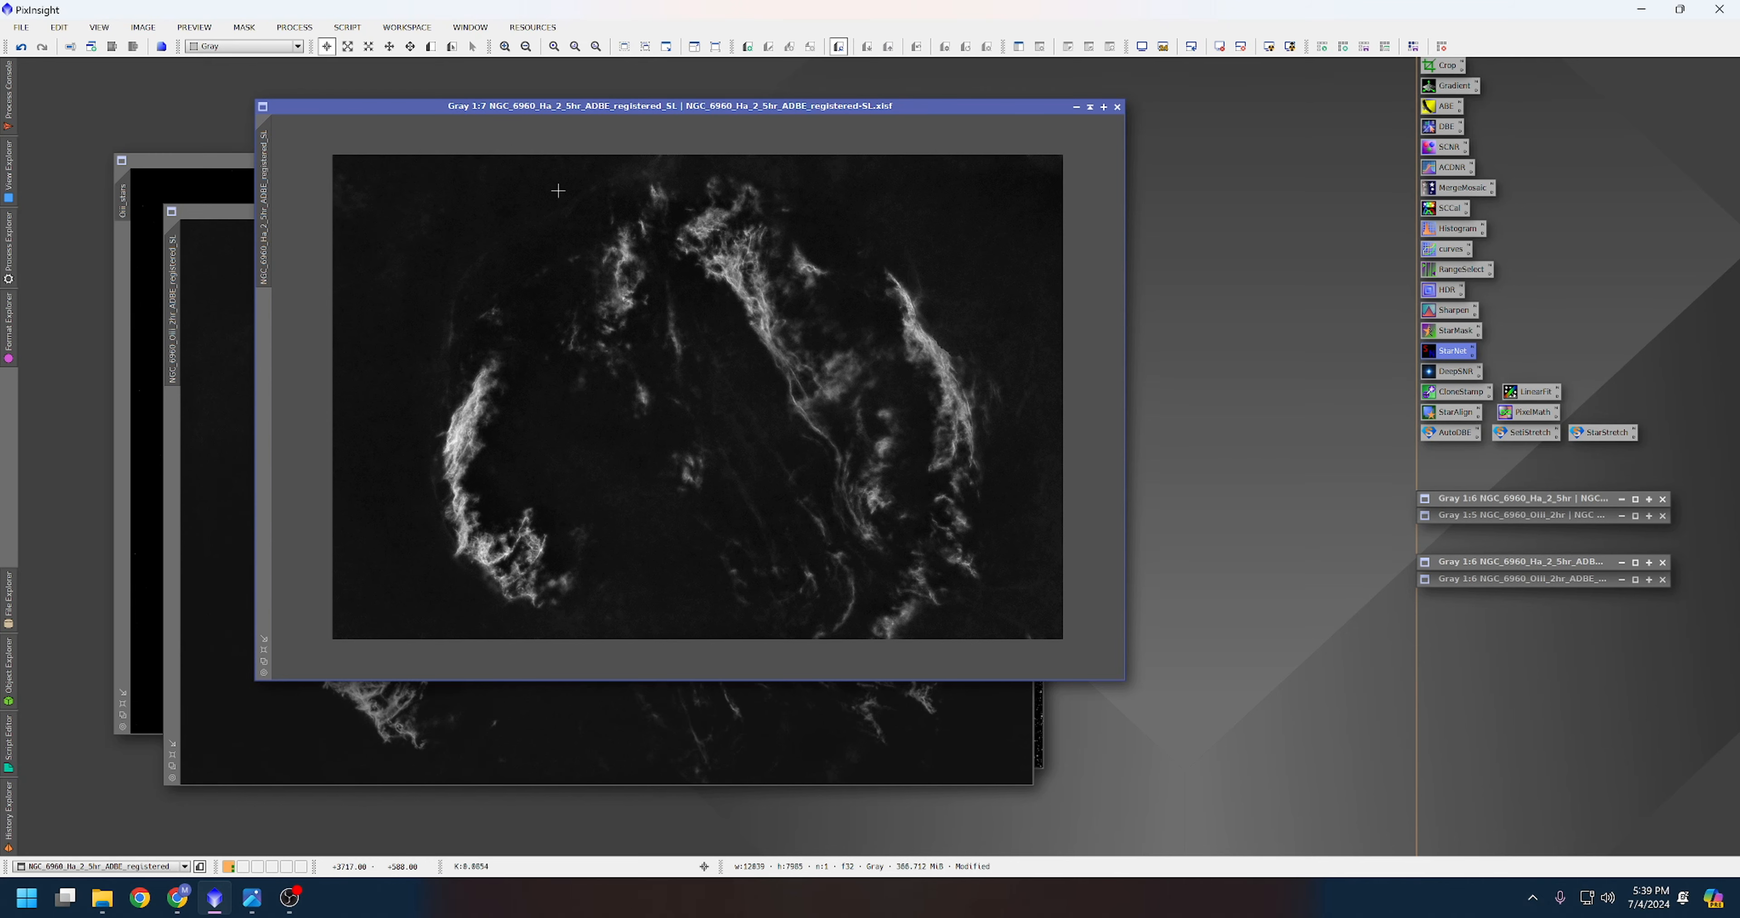
Compare the starless Ha and Oiii images, with the Oiii window lined up below the Ha one at 1:7 zoom.
scroll(655, 314, "up", 2)
scroll(655, 314, "down", 2)
left_click(220, 371)
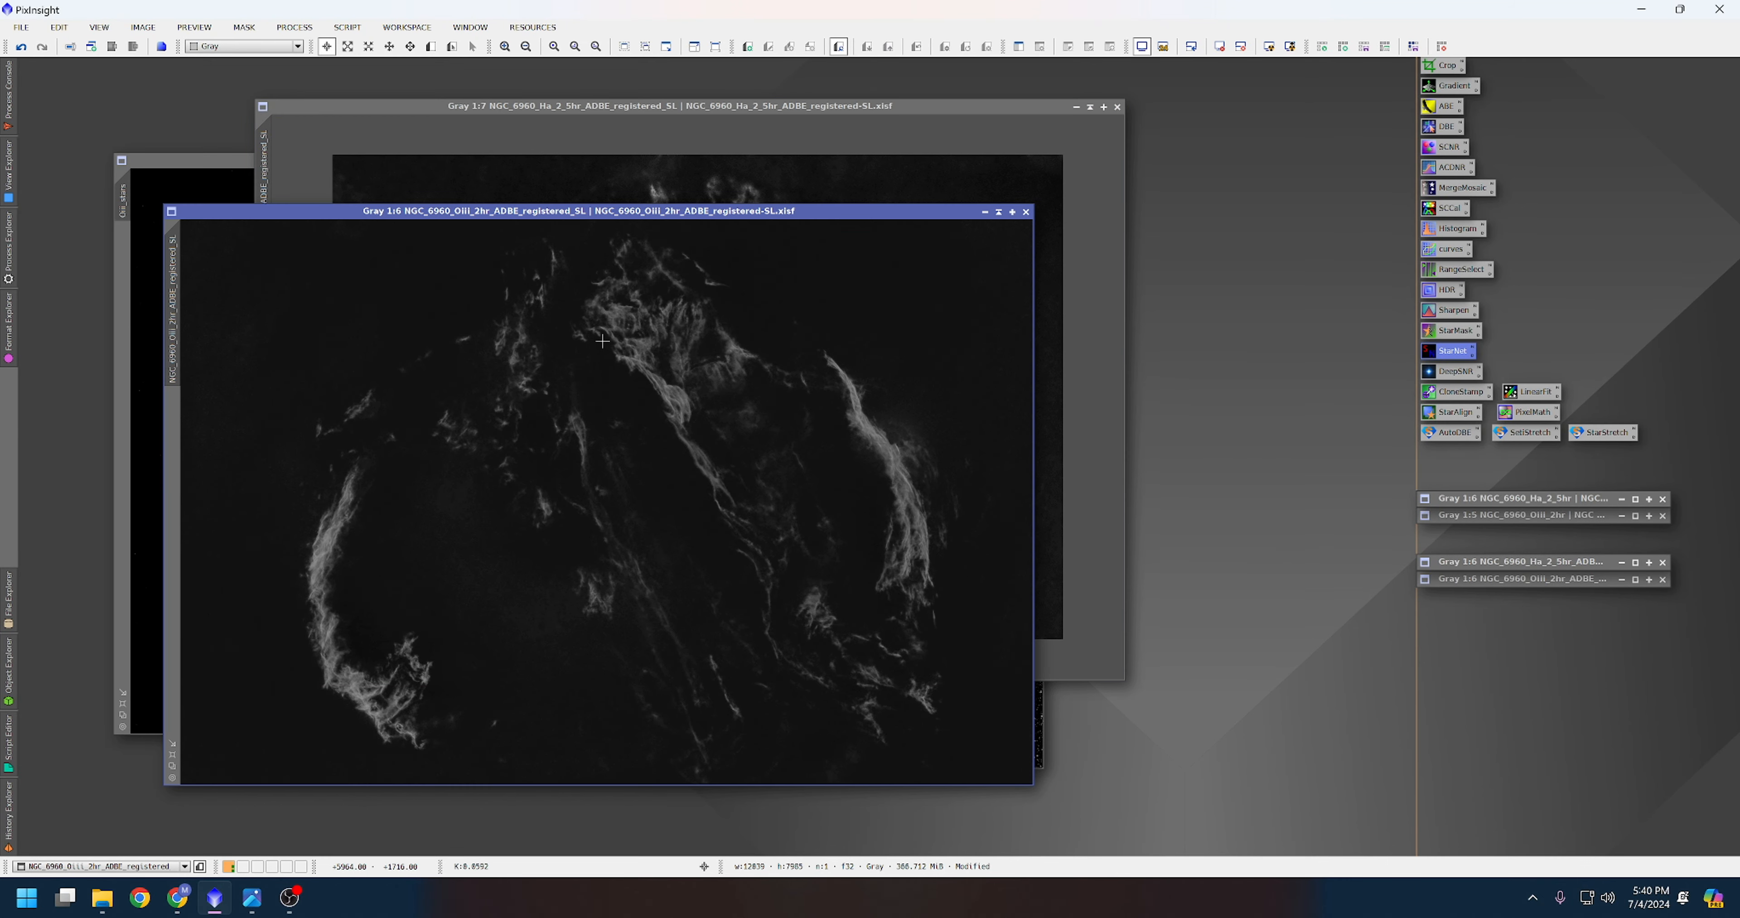
scroll(594, 362, "down", 1)
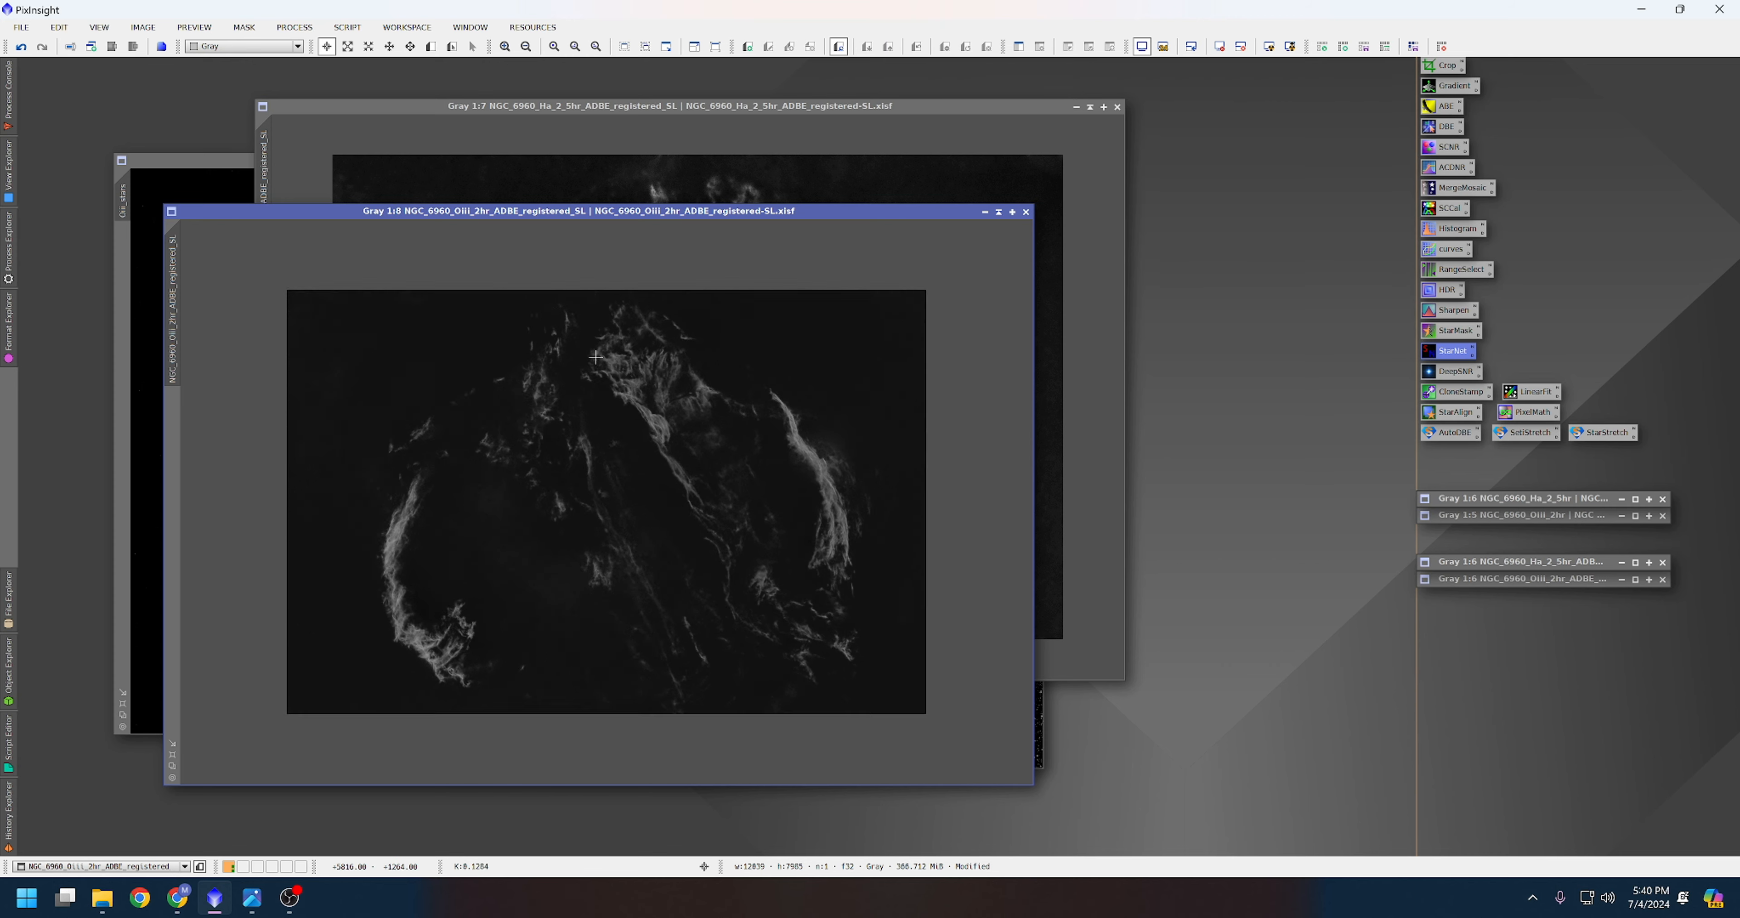
left_click_drag(759, 211, 848, 280)
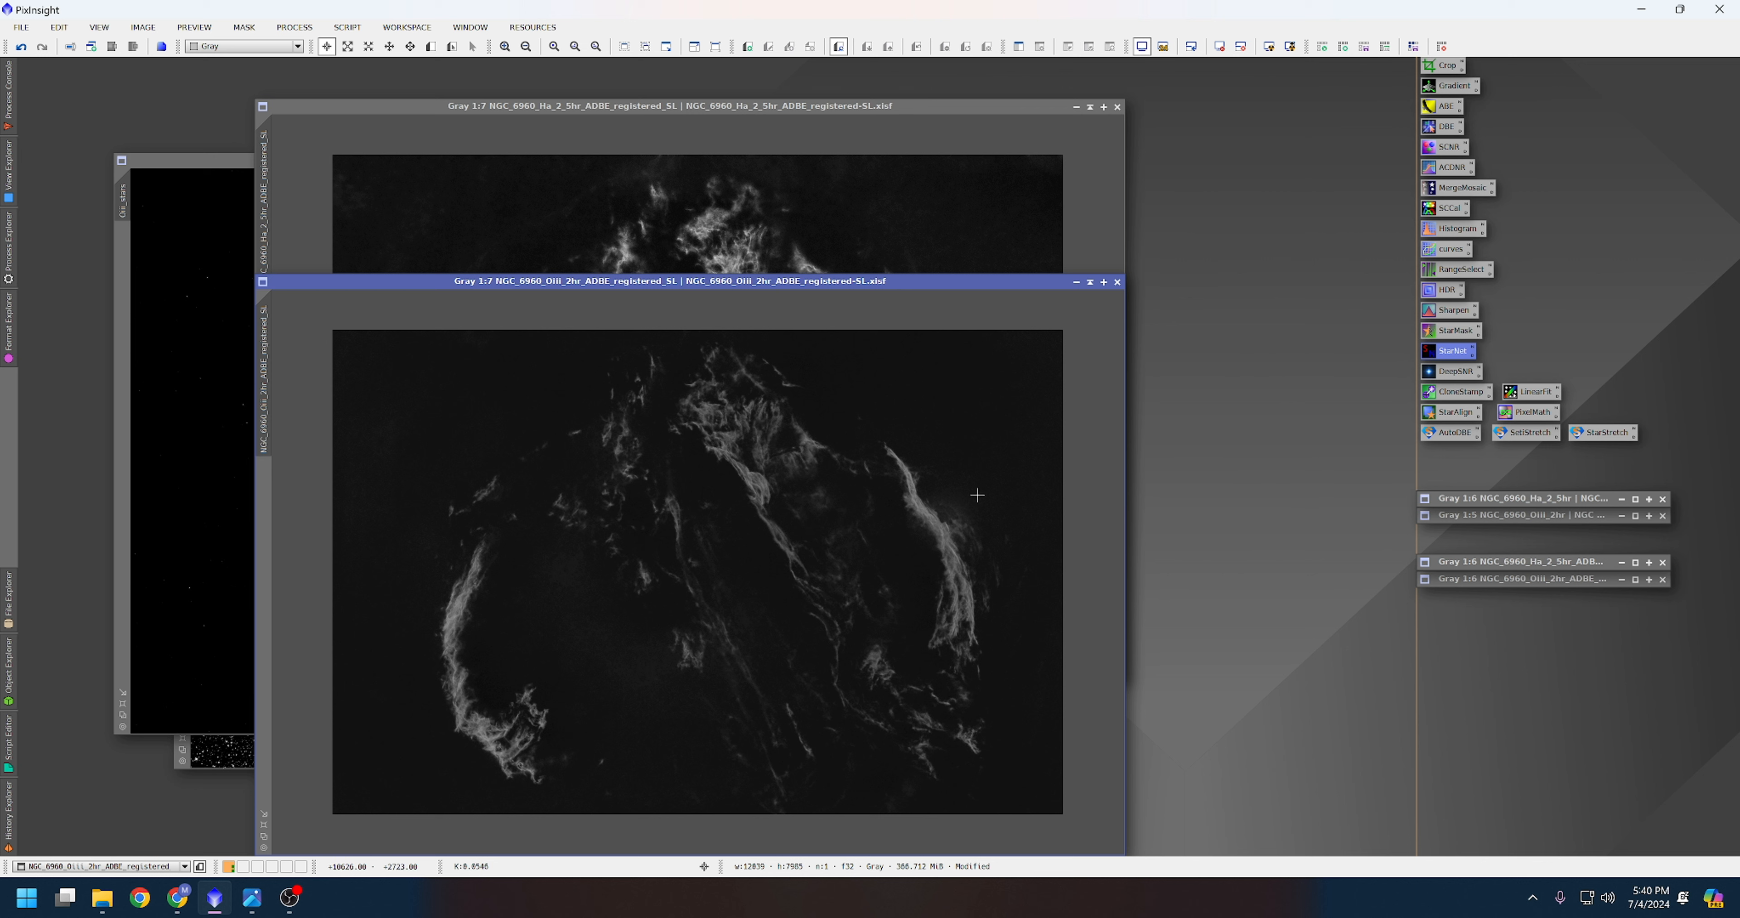
left_click_drag(802, 282, 801, 215)
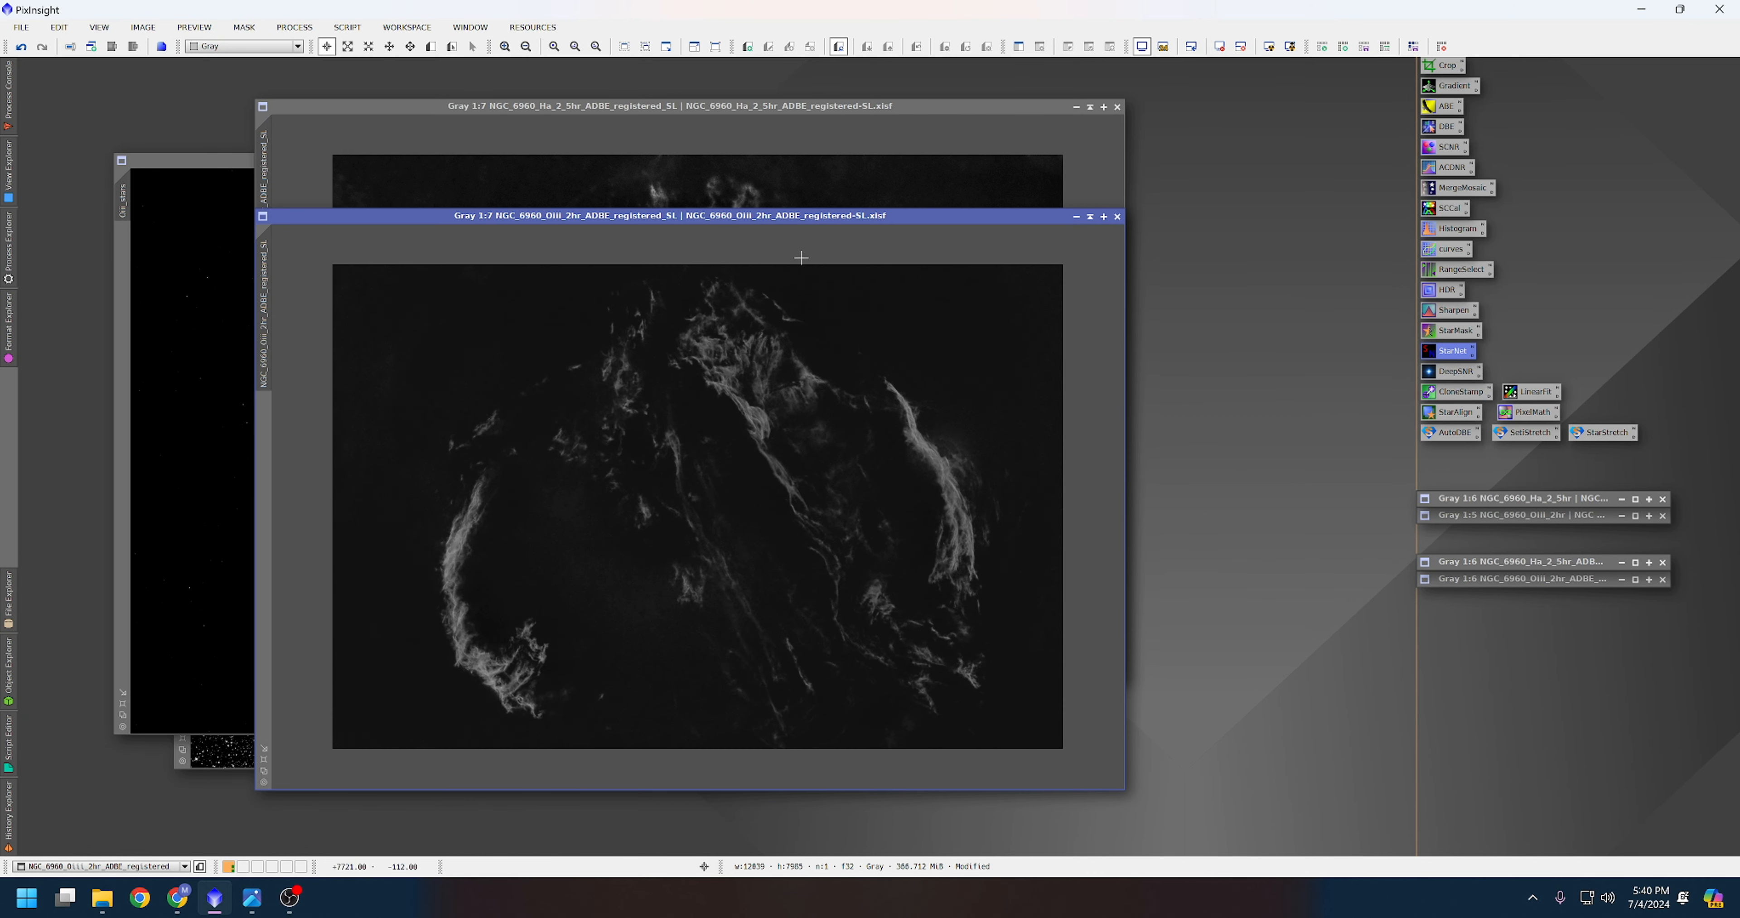
left_click_drag(832, 228, 834, 247)
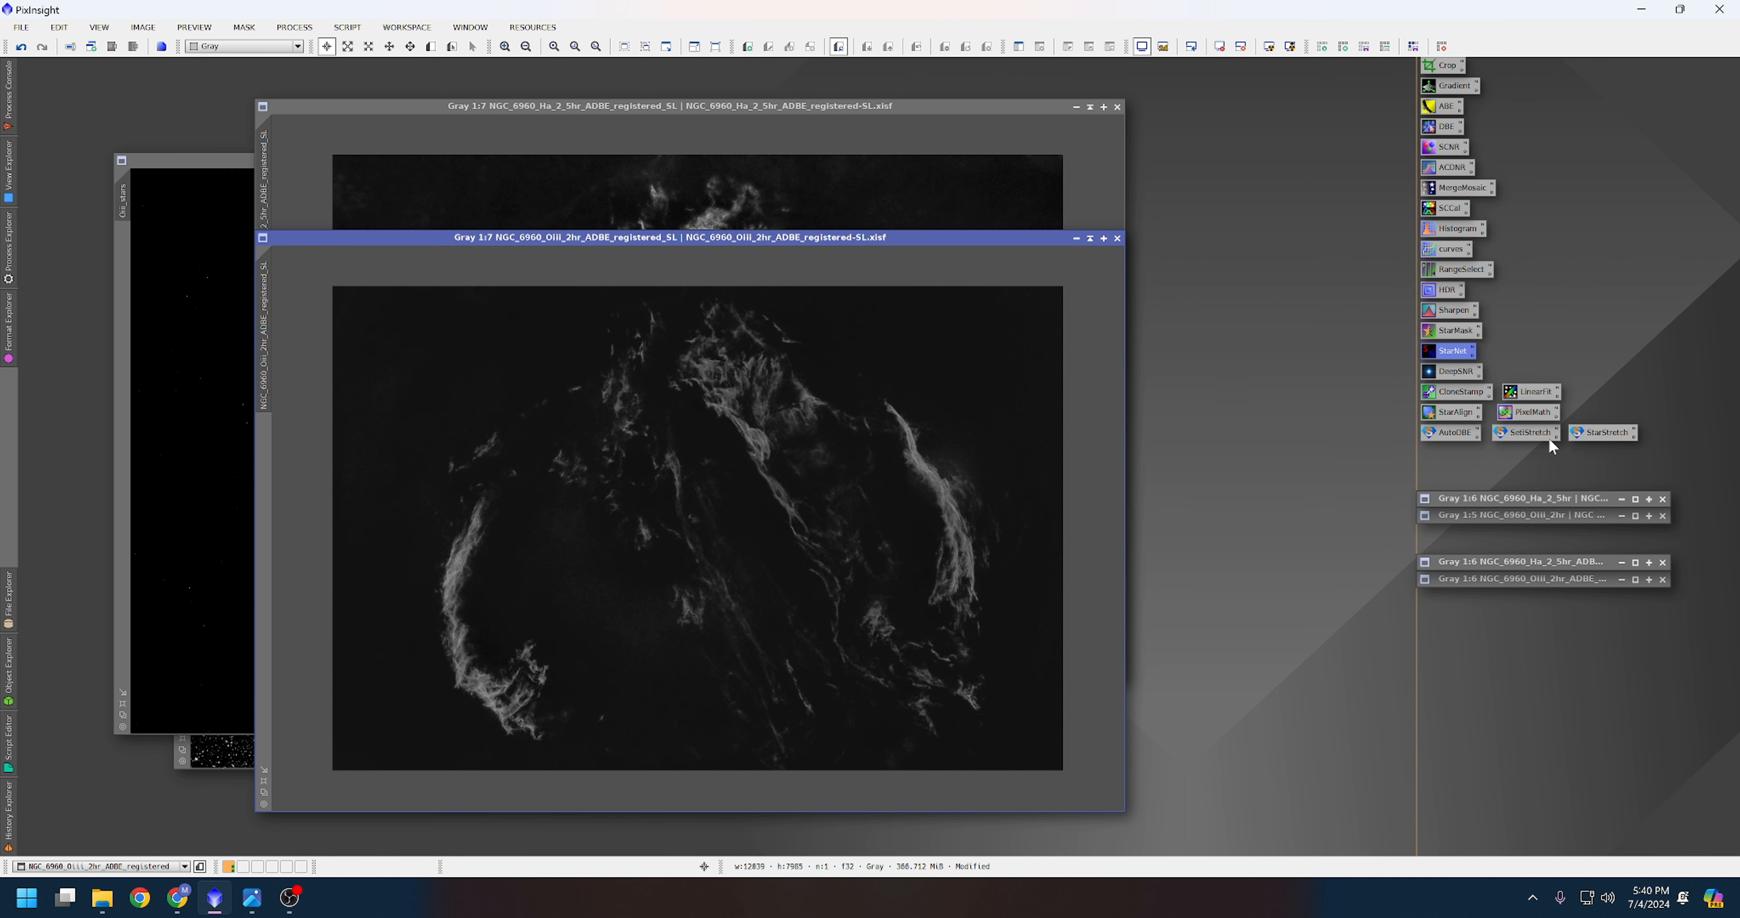
left_click(1528, 431)
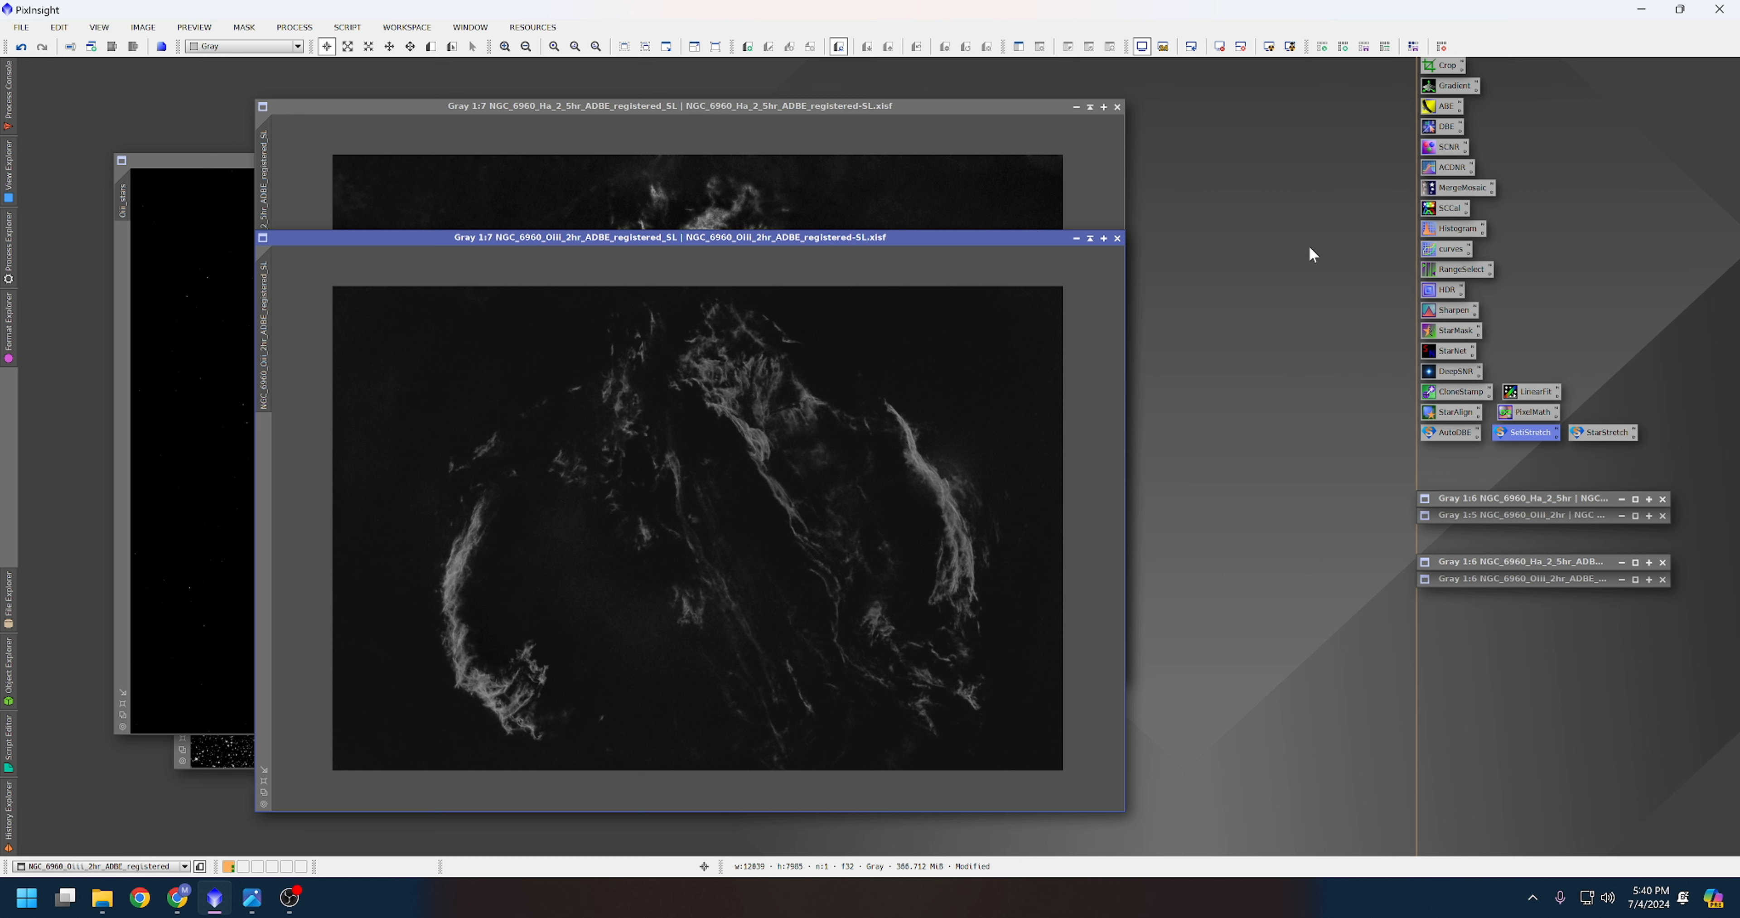
left_click(1455, 270)
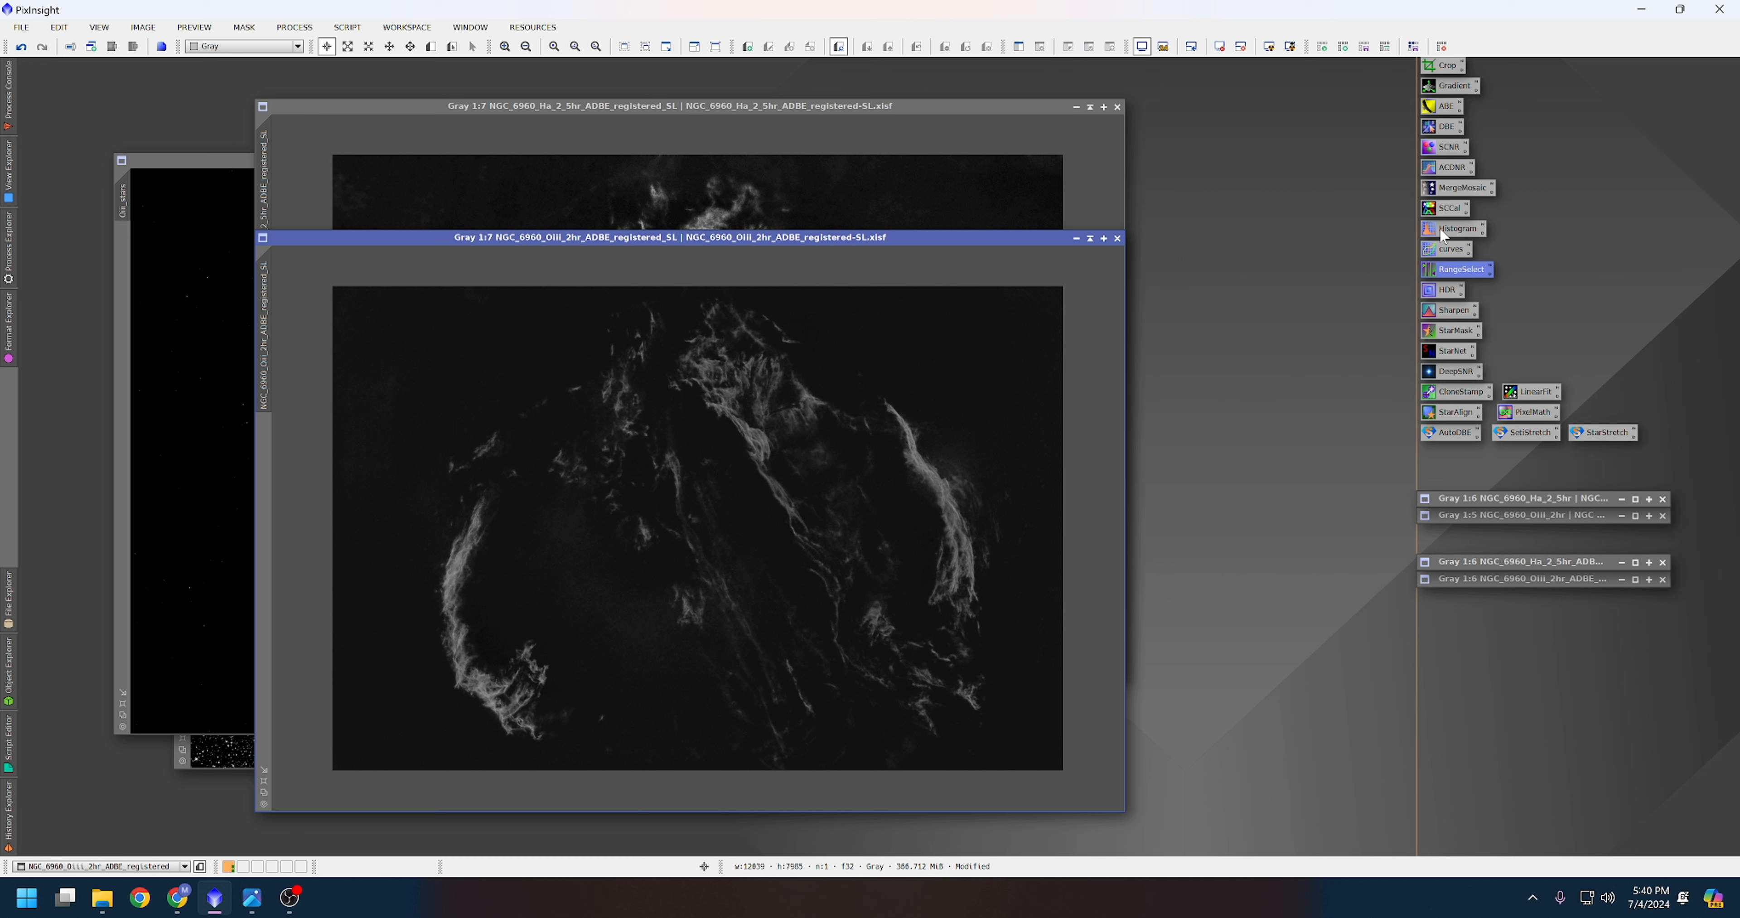
Create a range mask from the starless Oiii image using RangeSelection with lower limit 0.1 and smoothness 24.
double_click(1444, 276)
left_click(943, 253)
left_click(1321, 368)
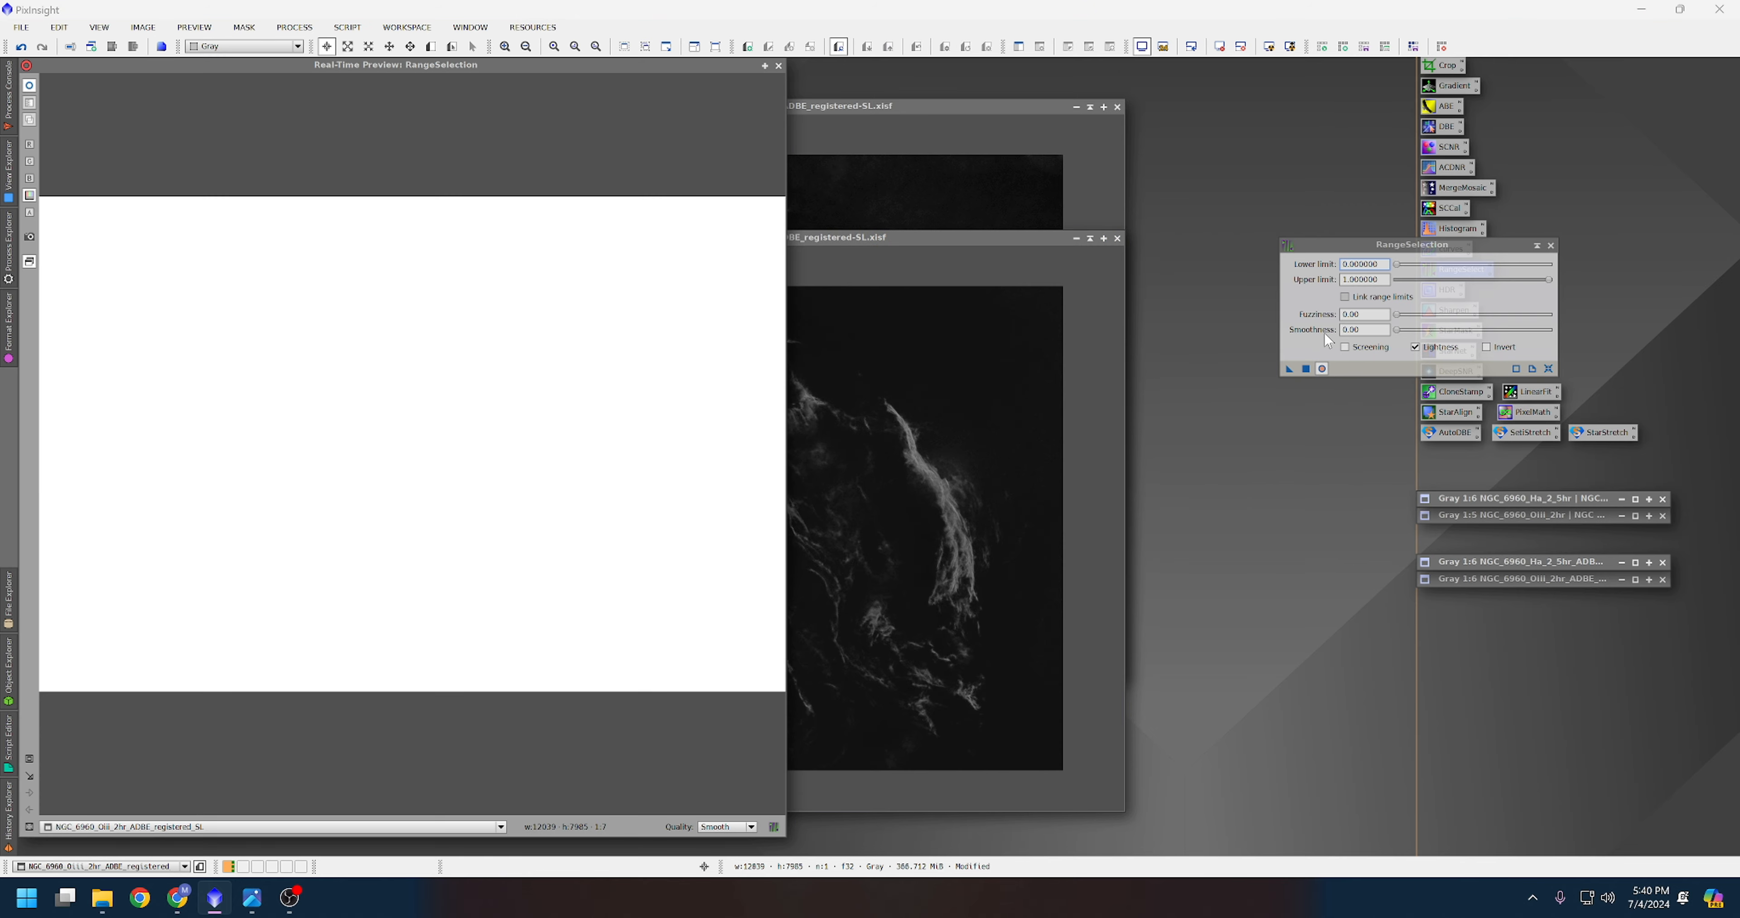
left_click_drag(1395, 264, 1412, 270)
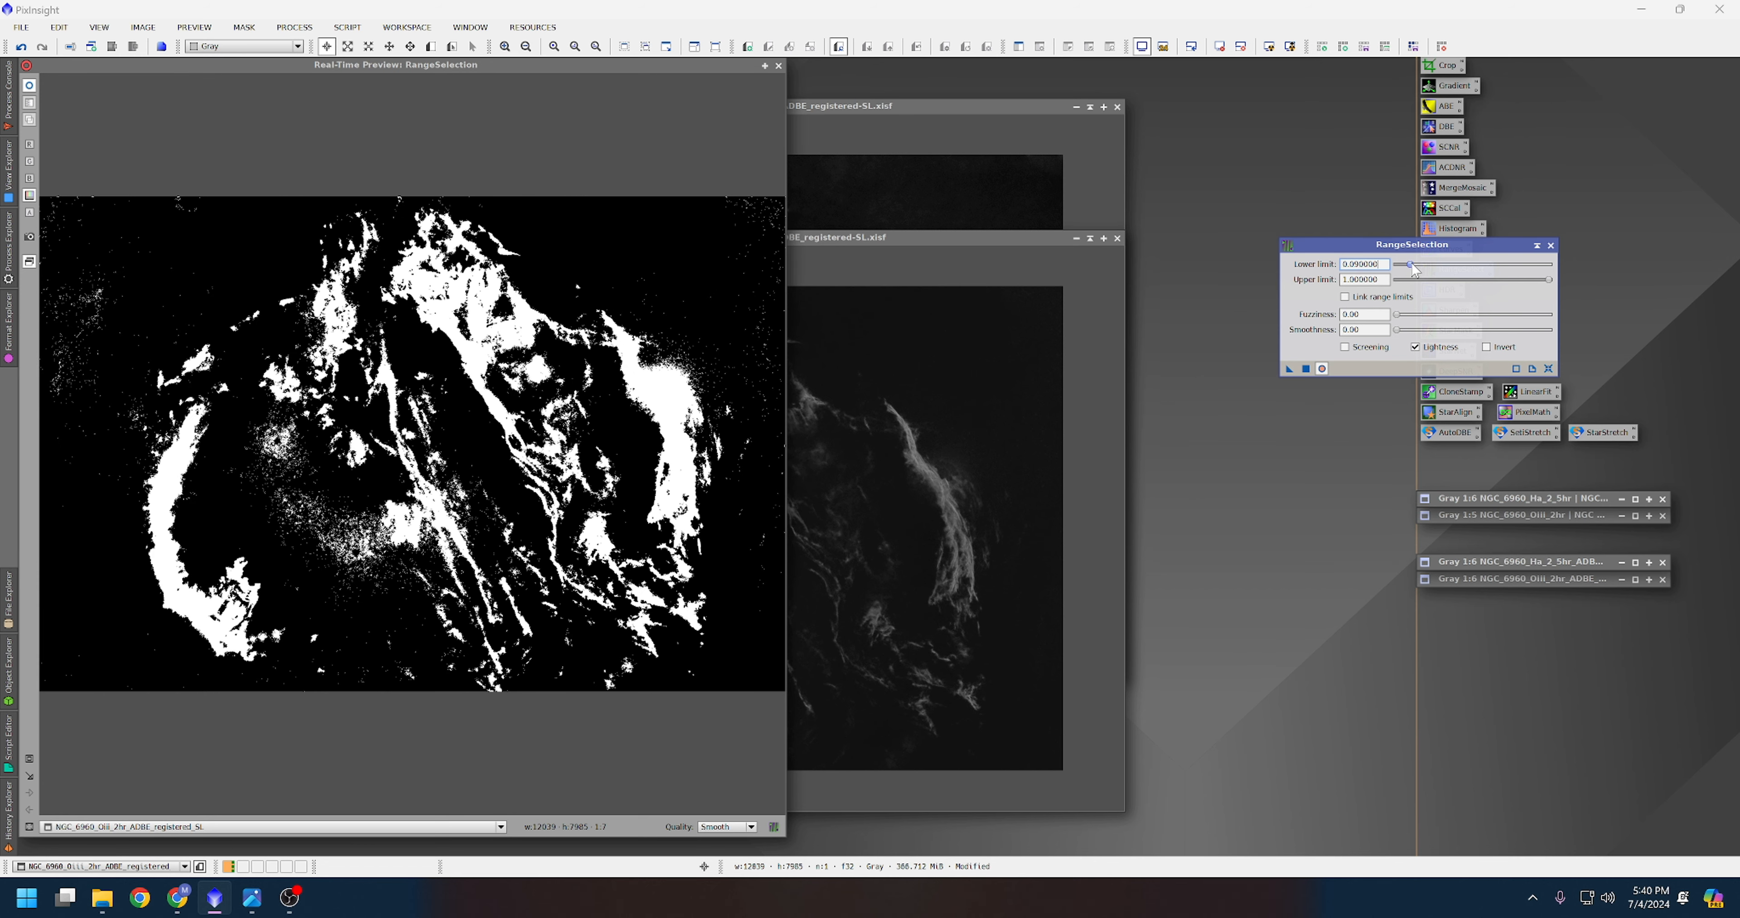
left_click_drag(1412, 263, 1410, 263)
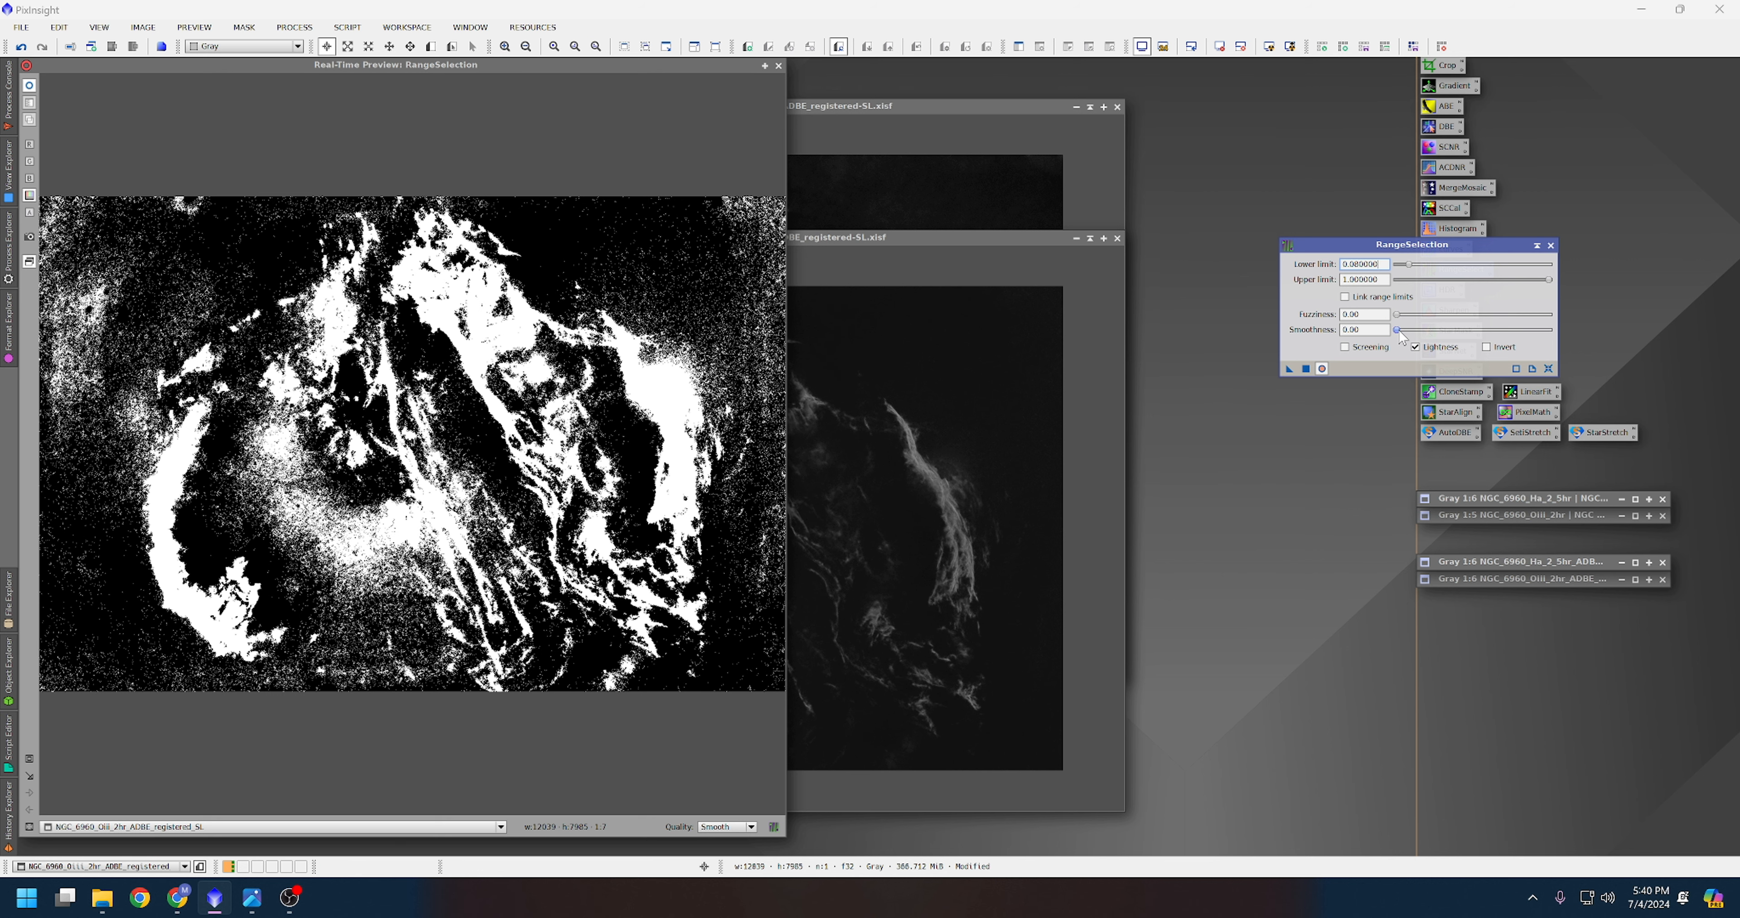
left_click_drag(1397, 331, 1436, 331)
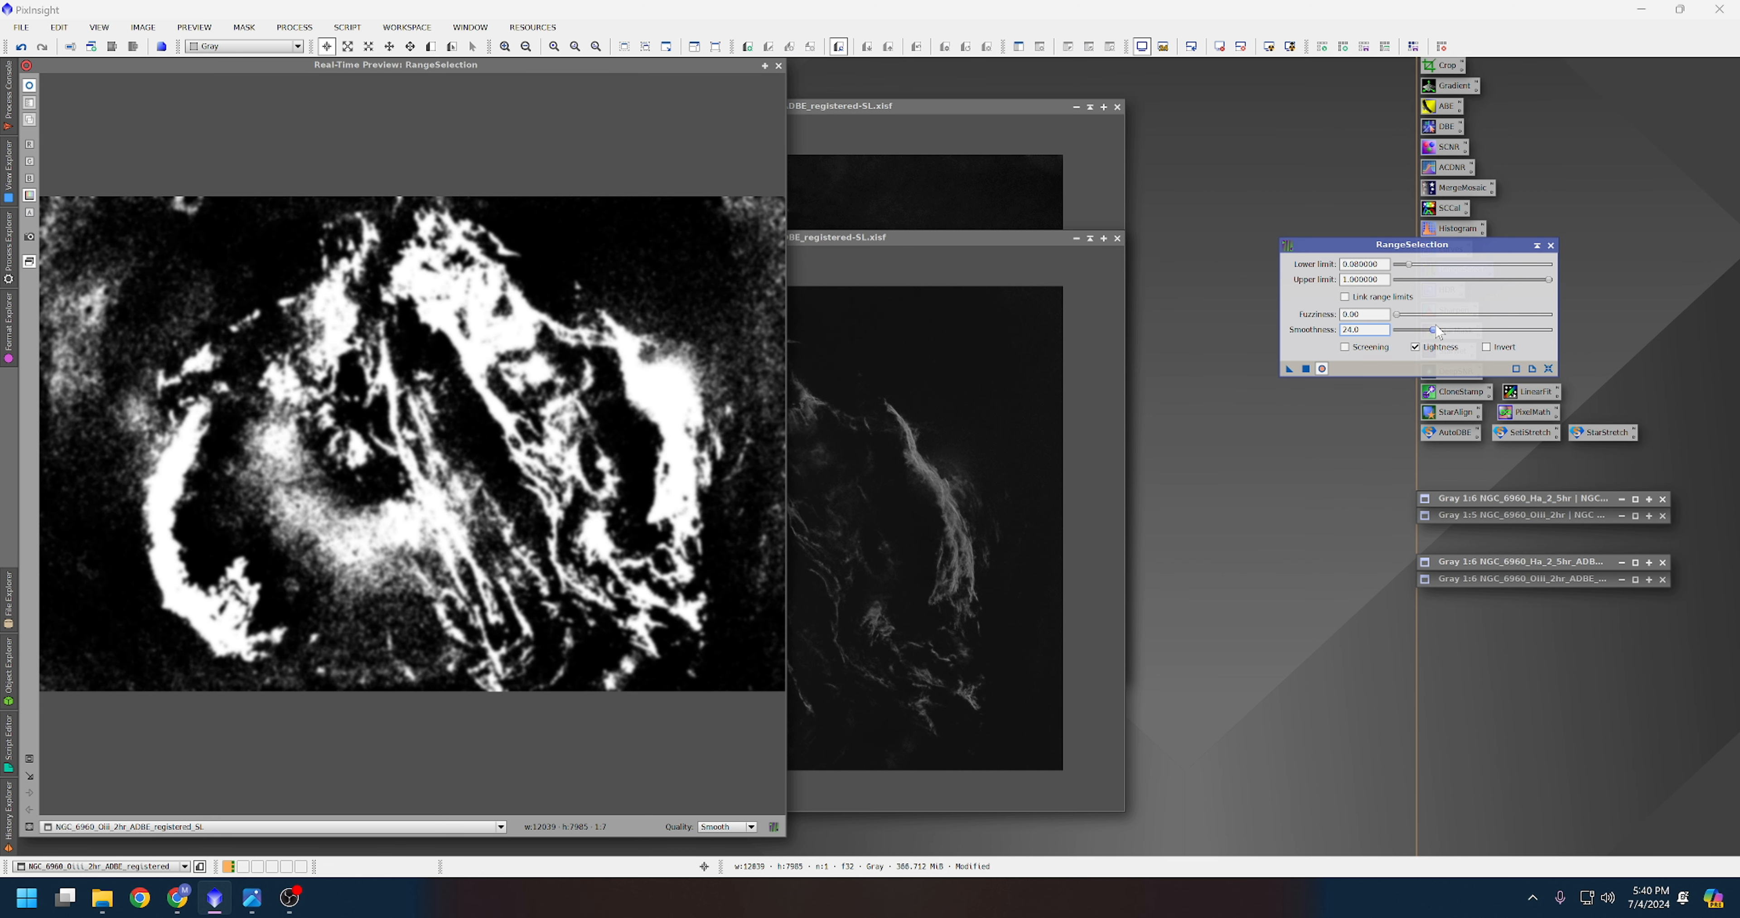
left_click_drag(1409, 264, 1415, 269)
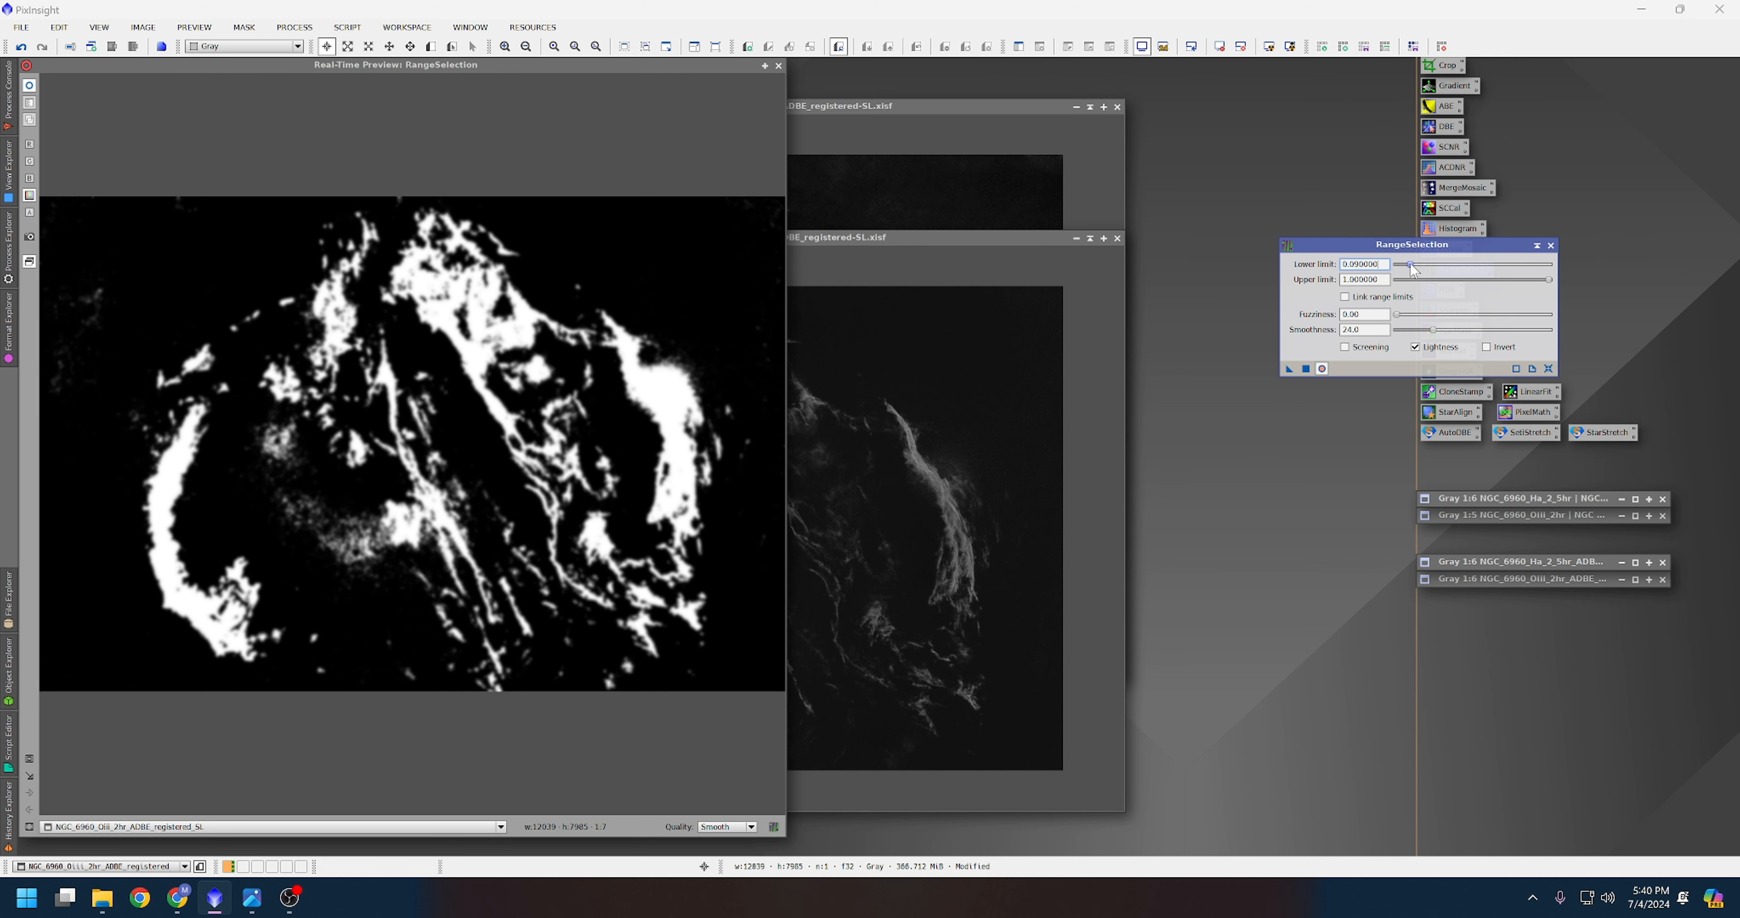
left_click(1305, 368)
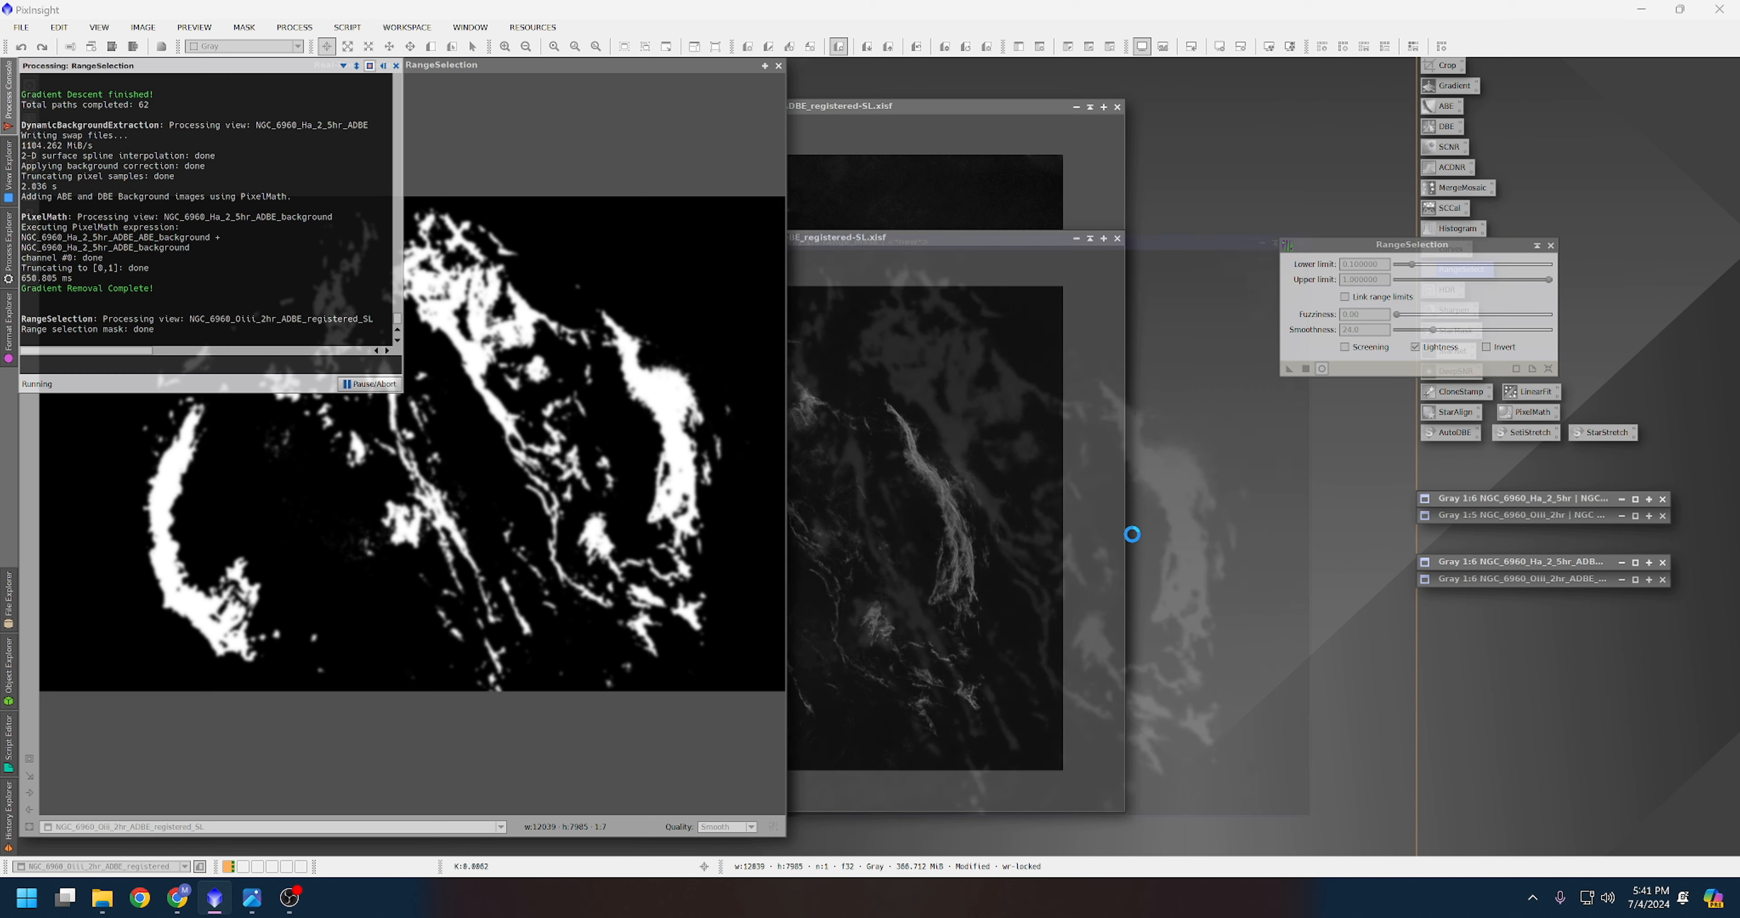
left_click(778, 66)
left_click(1551, 246)
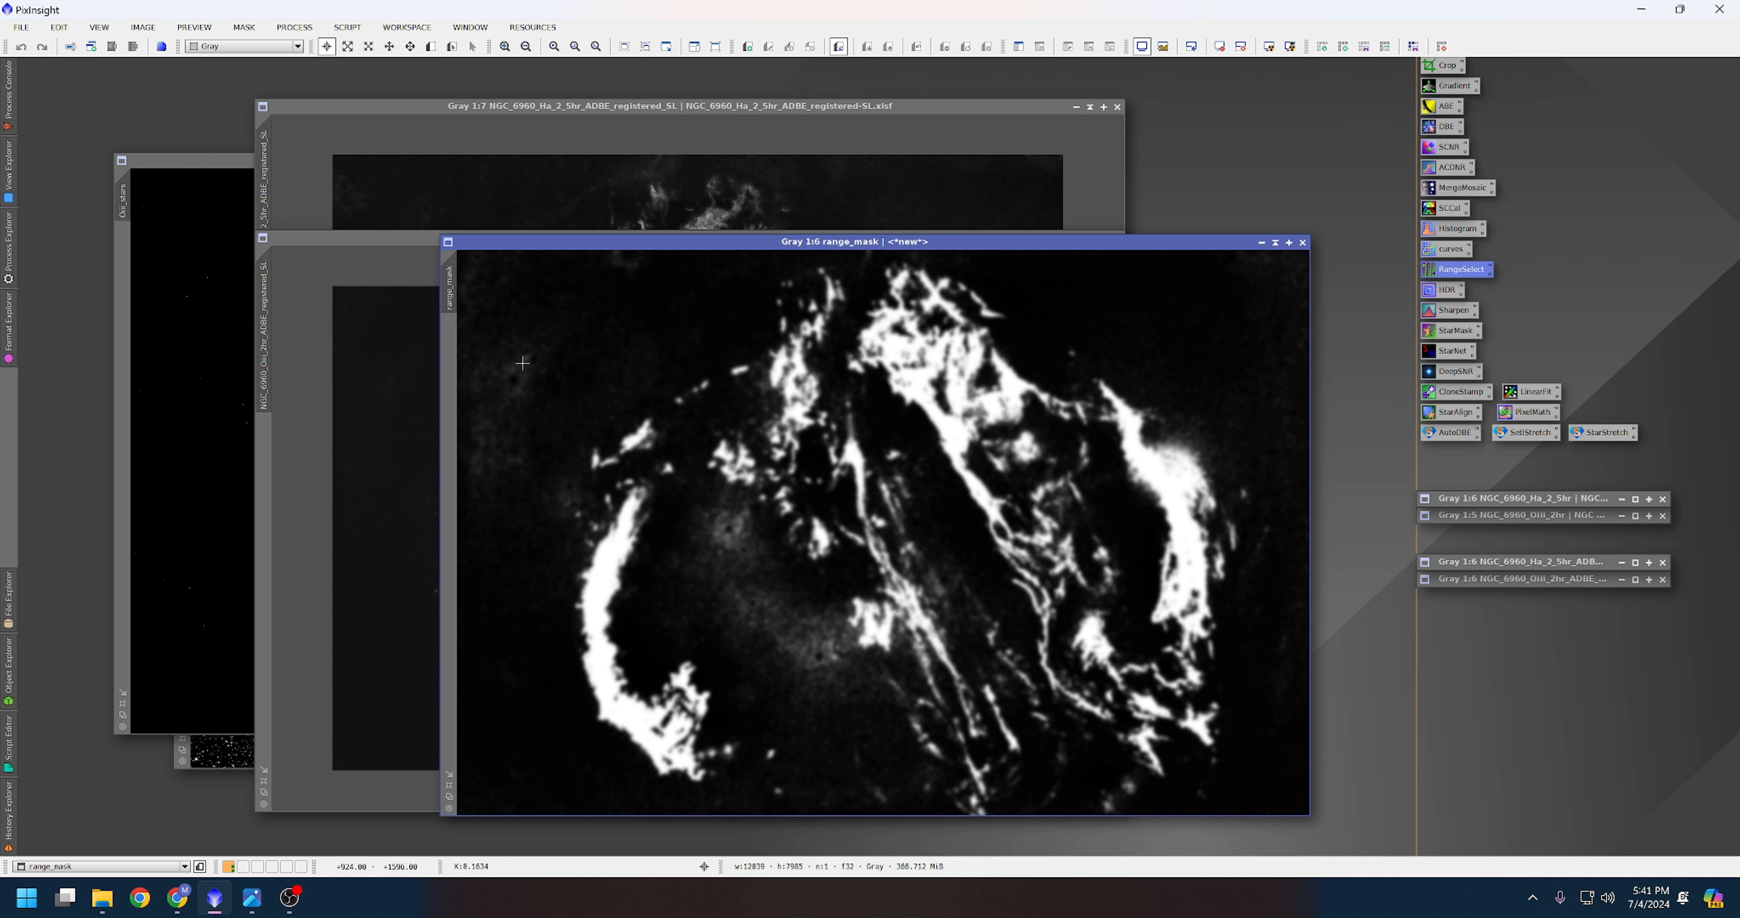
Apply range_mask as a mask to the starless Oiii image, then collapse the range_mask window and set it aside.
mouse_move(450, 295)
left_click_drag(450, 294, 265, 446)
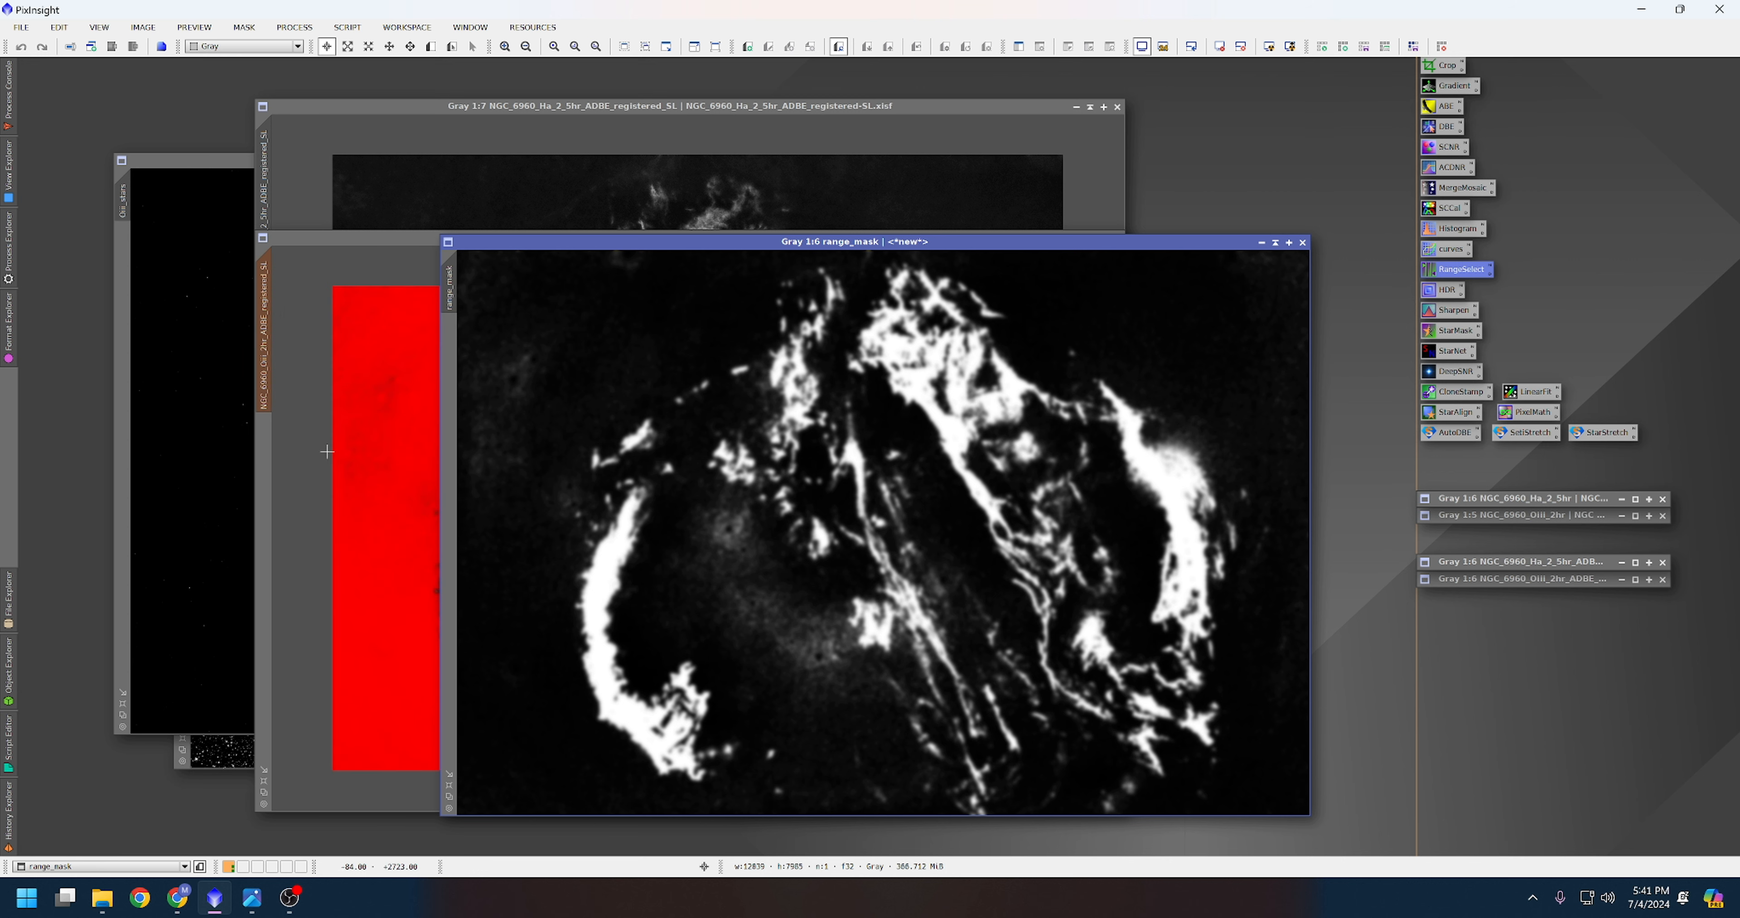
left_click(1275, 243)
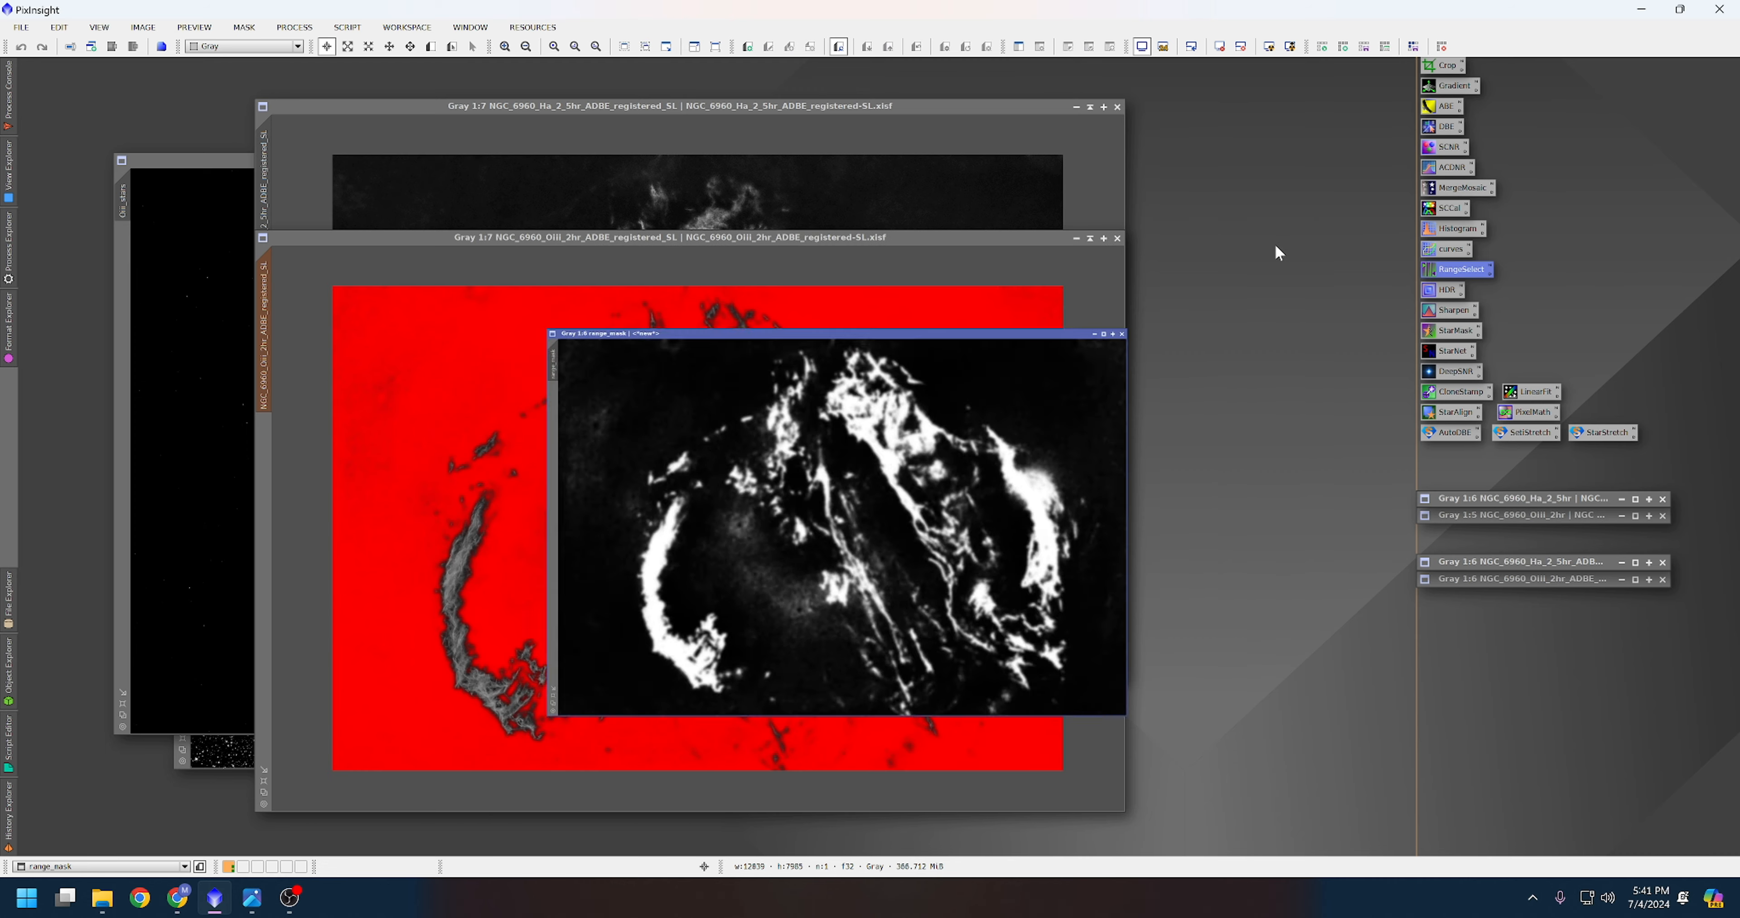
mouse_move(819, 525)
left_mouse_down()
mouse_move(1221, 559)
mouse_move(1256, 633)
left_mouse_up()
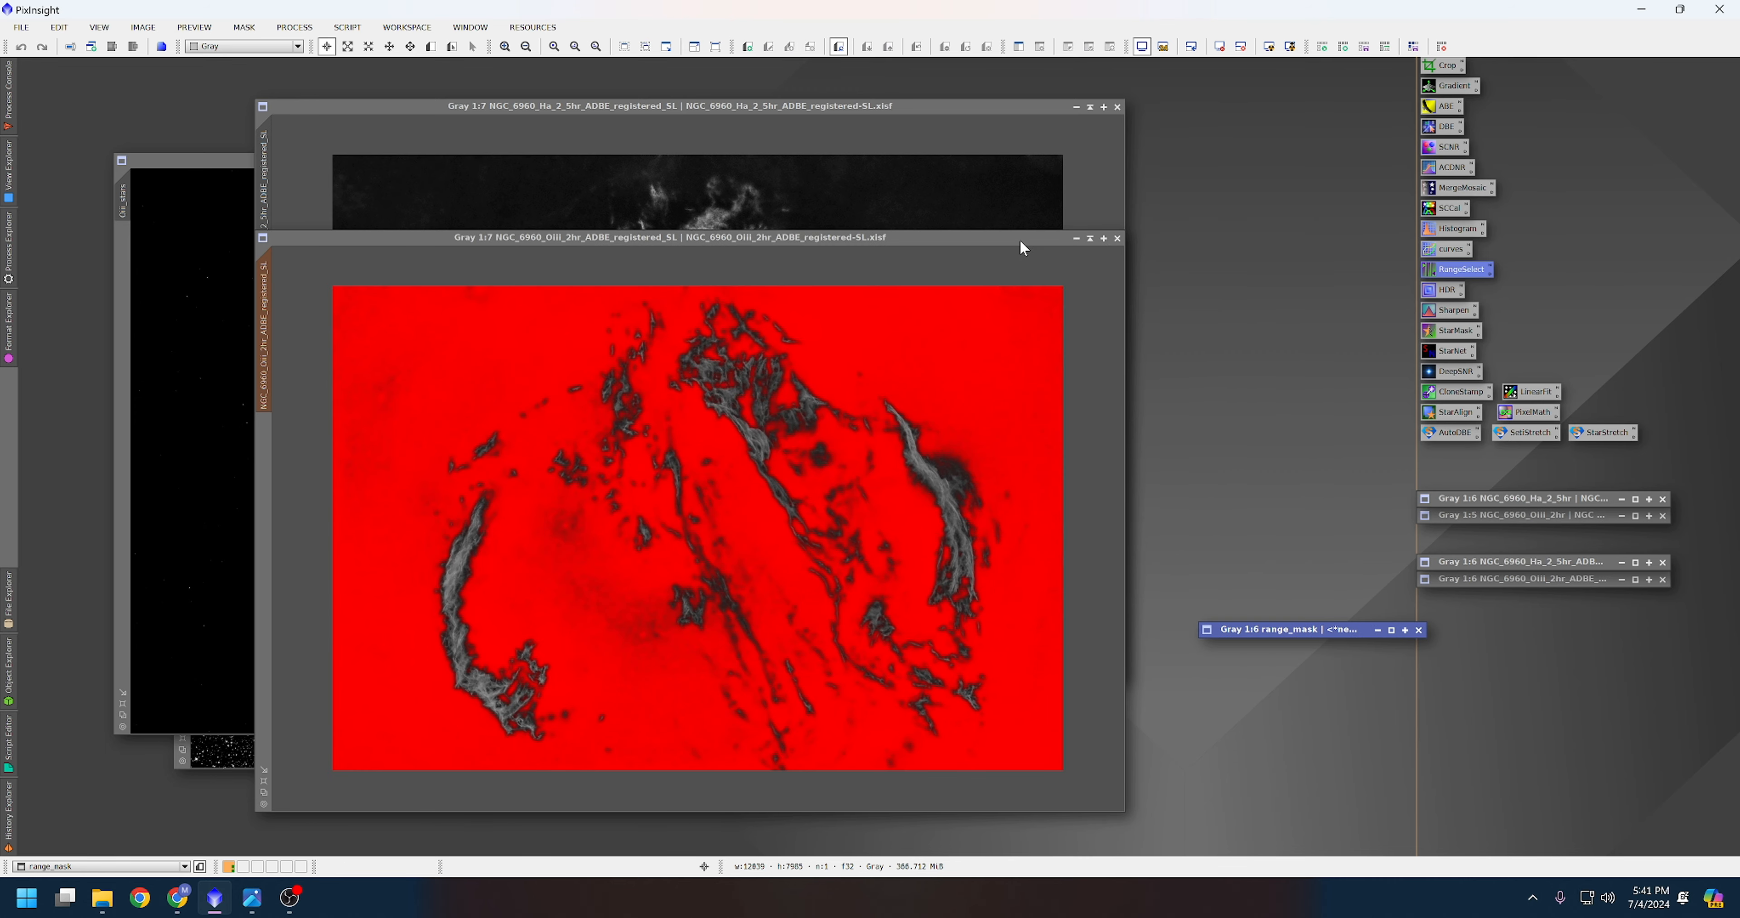
Compare the masked Oiii image with the starless Ha image, examining where the nebula signal lies in each.
left_click_drag(1020, 240, 1020, 140)
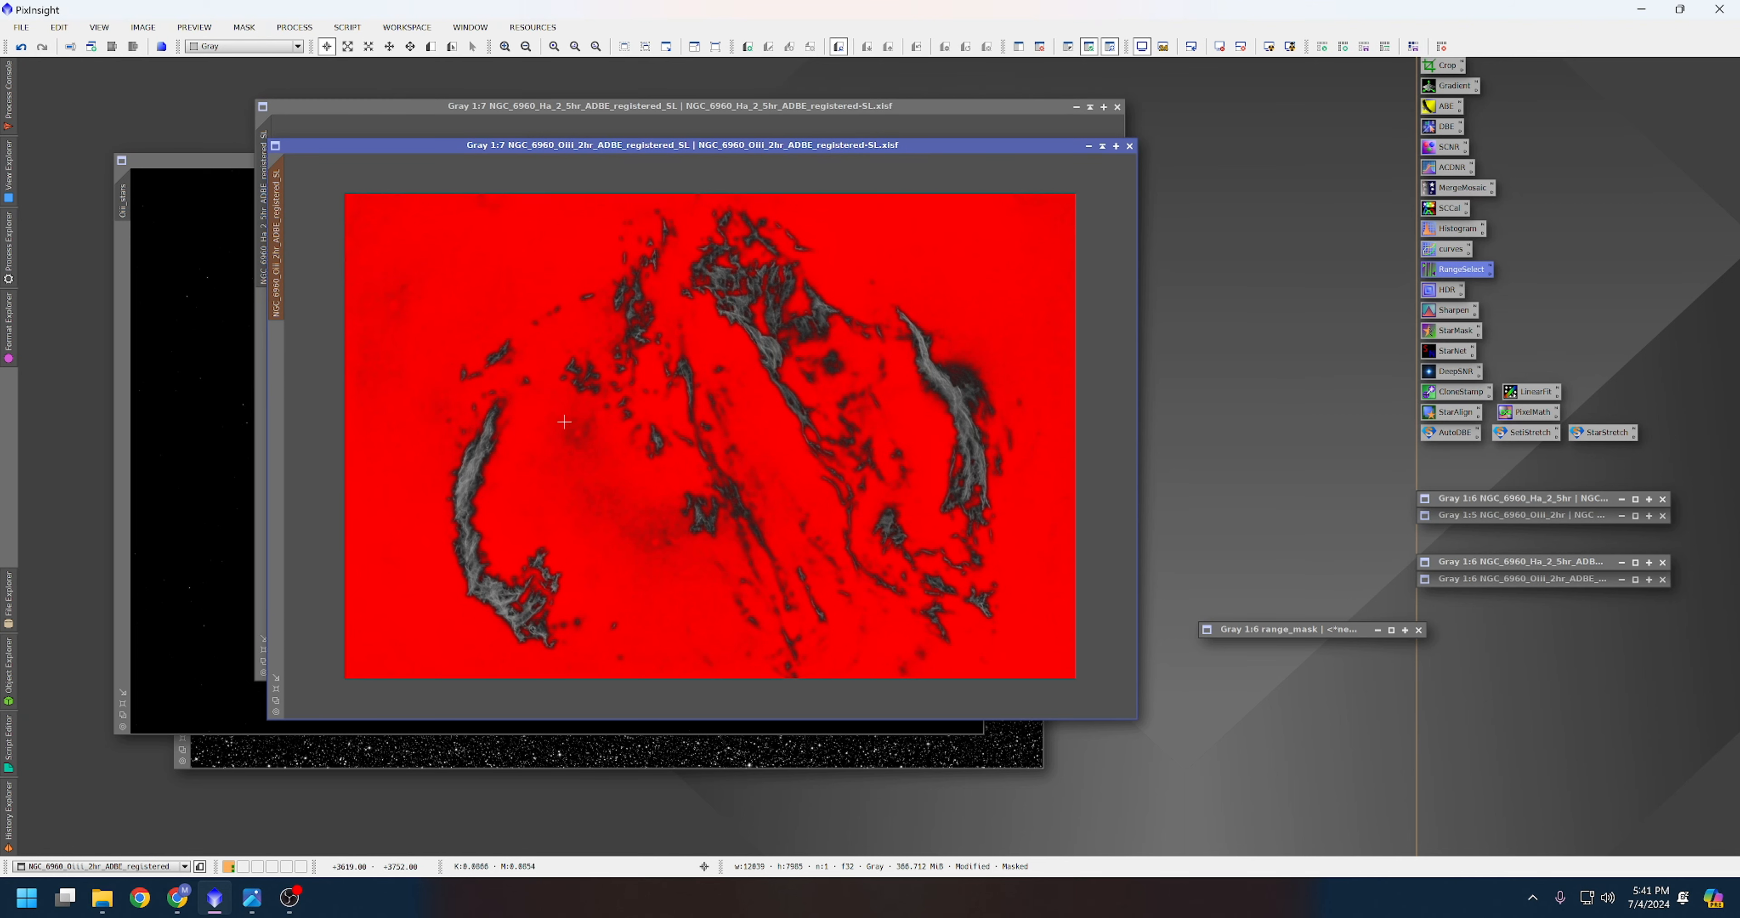
left_click(920, 114)
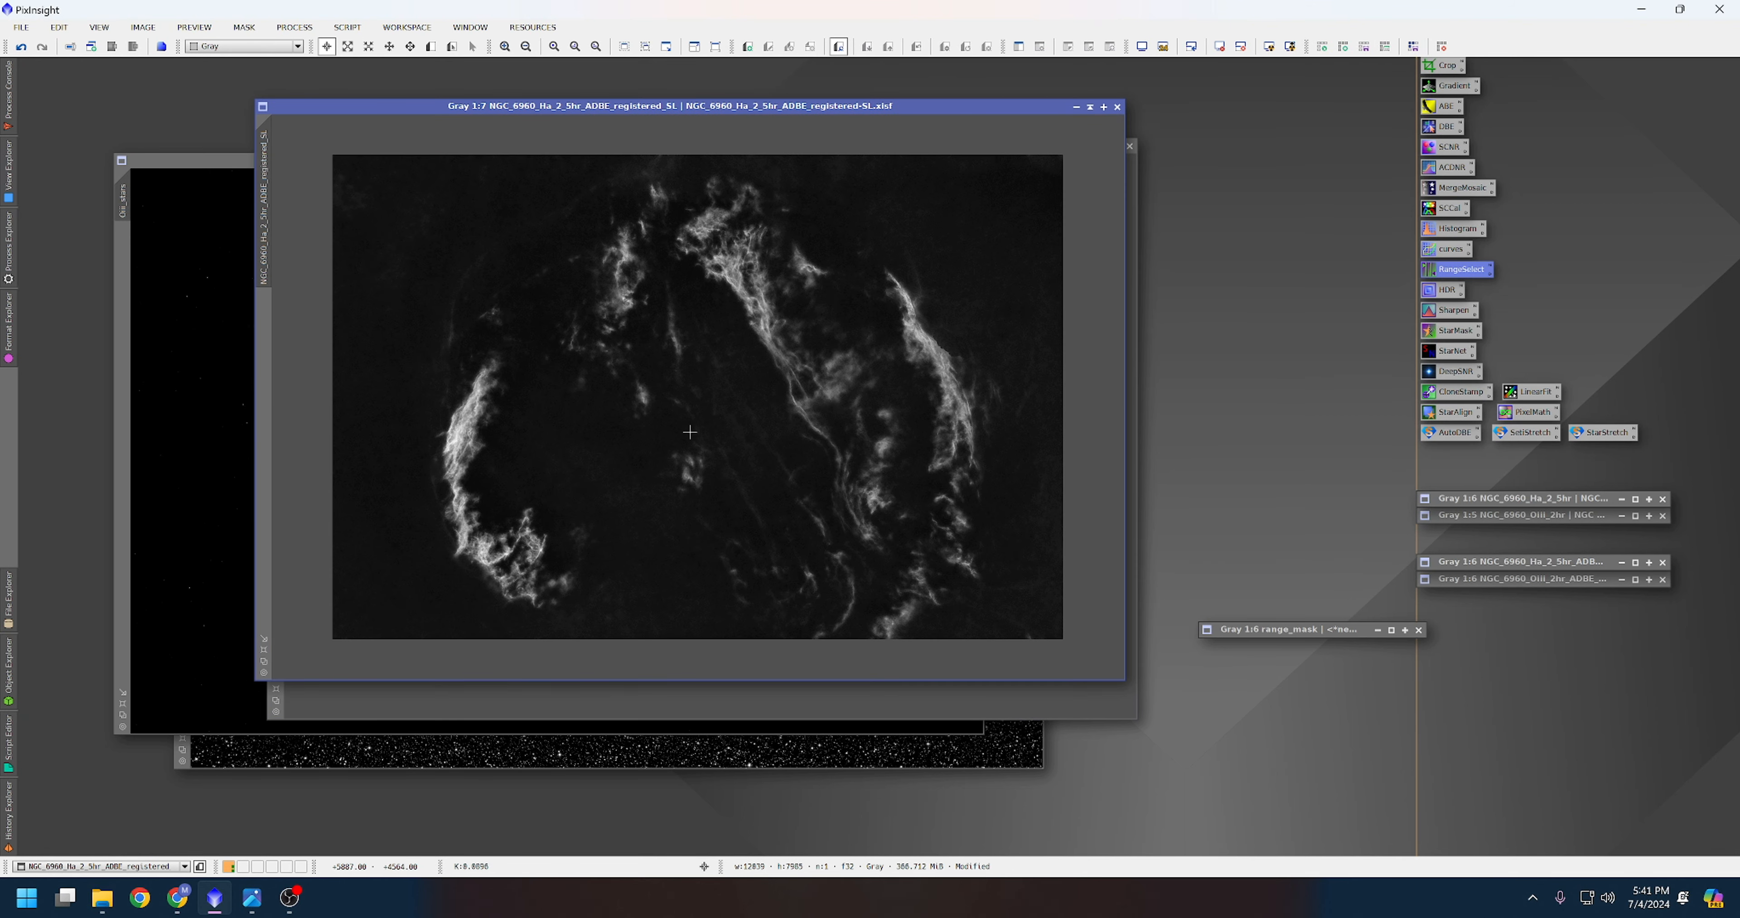
scroll(789, 491, "up", 3)
scroll(788, 283, "down", 2)
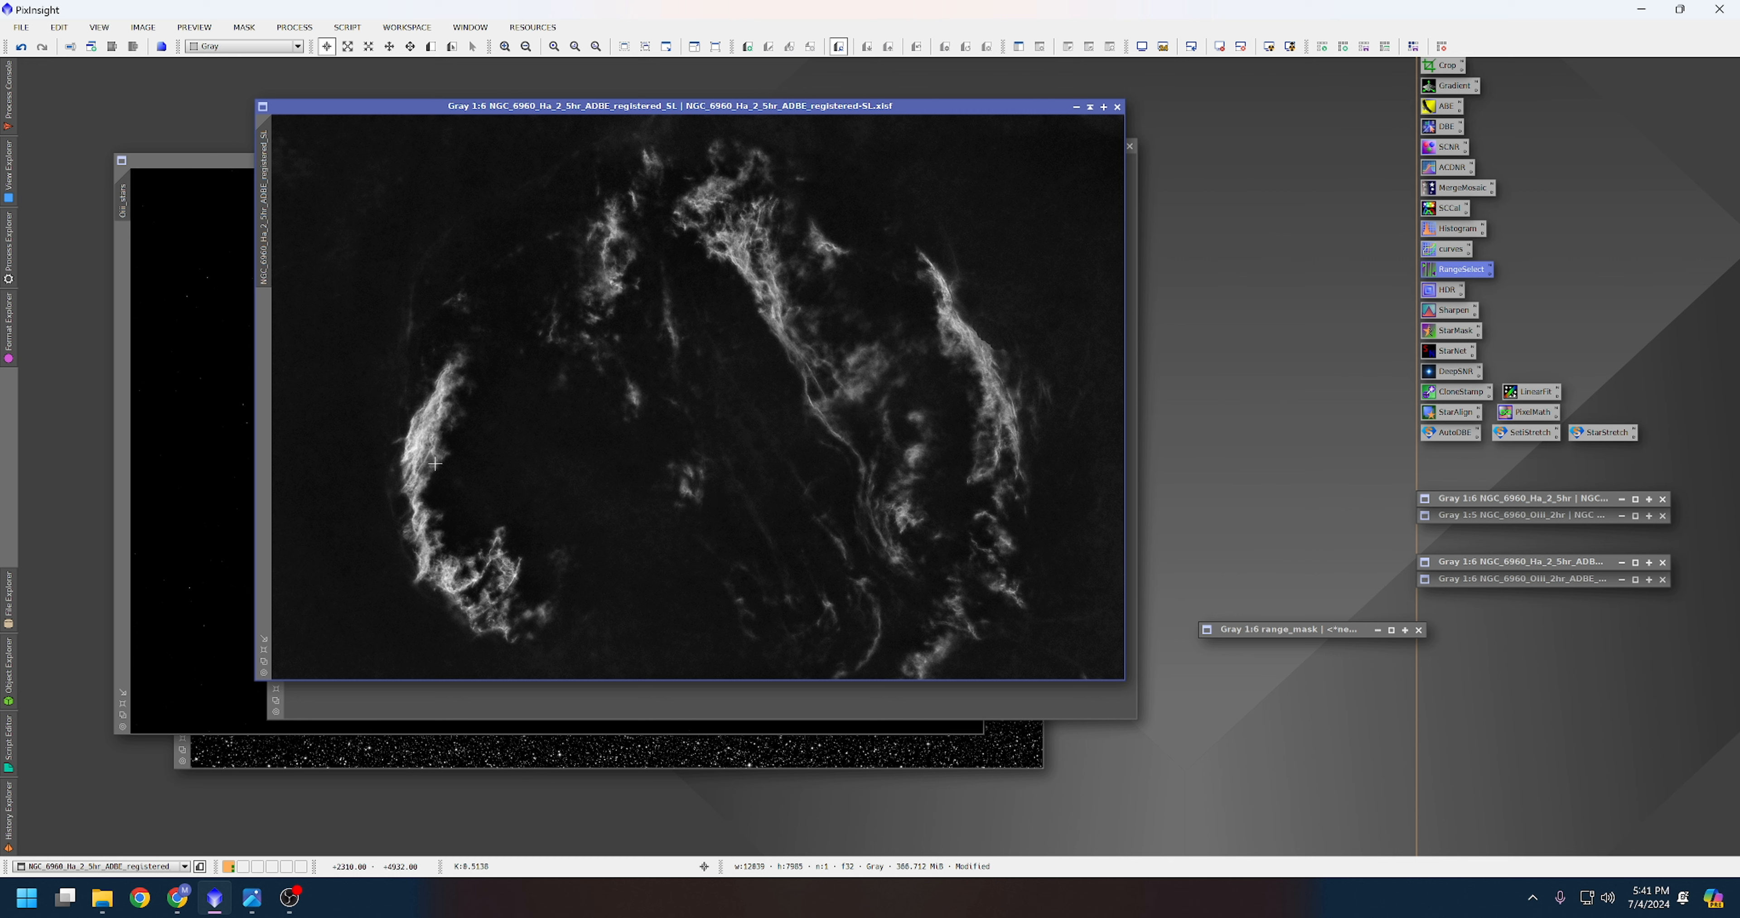
scroll(1034, 330, "down", 2)
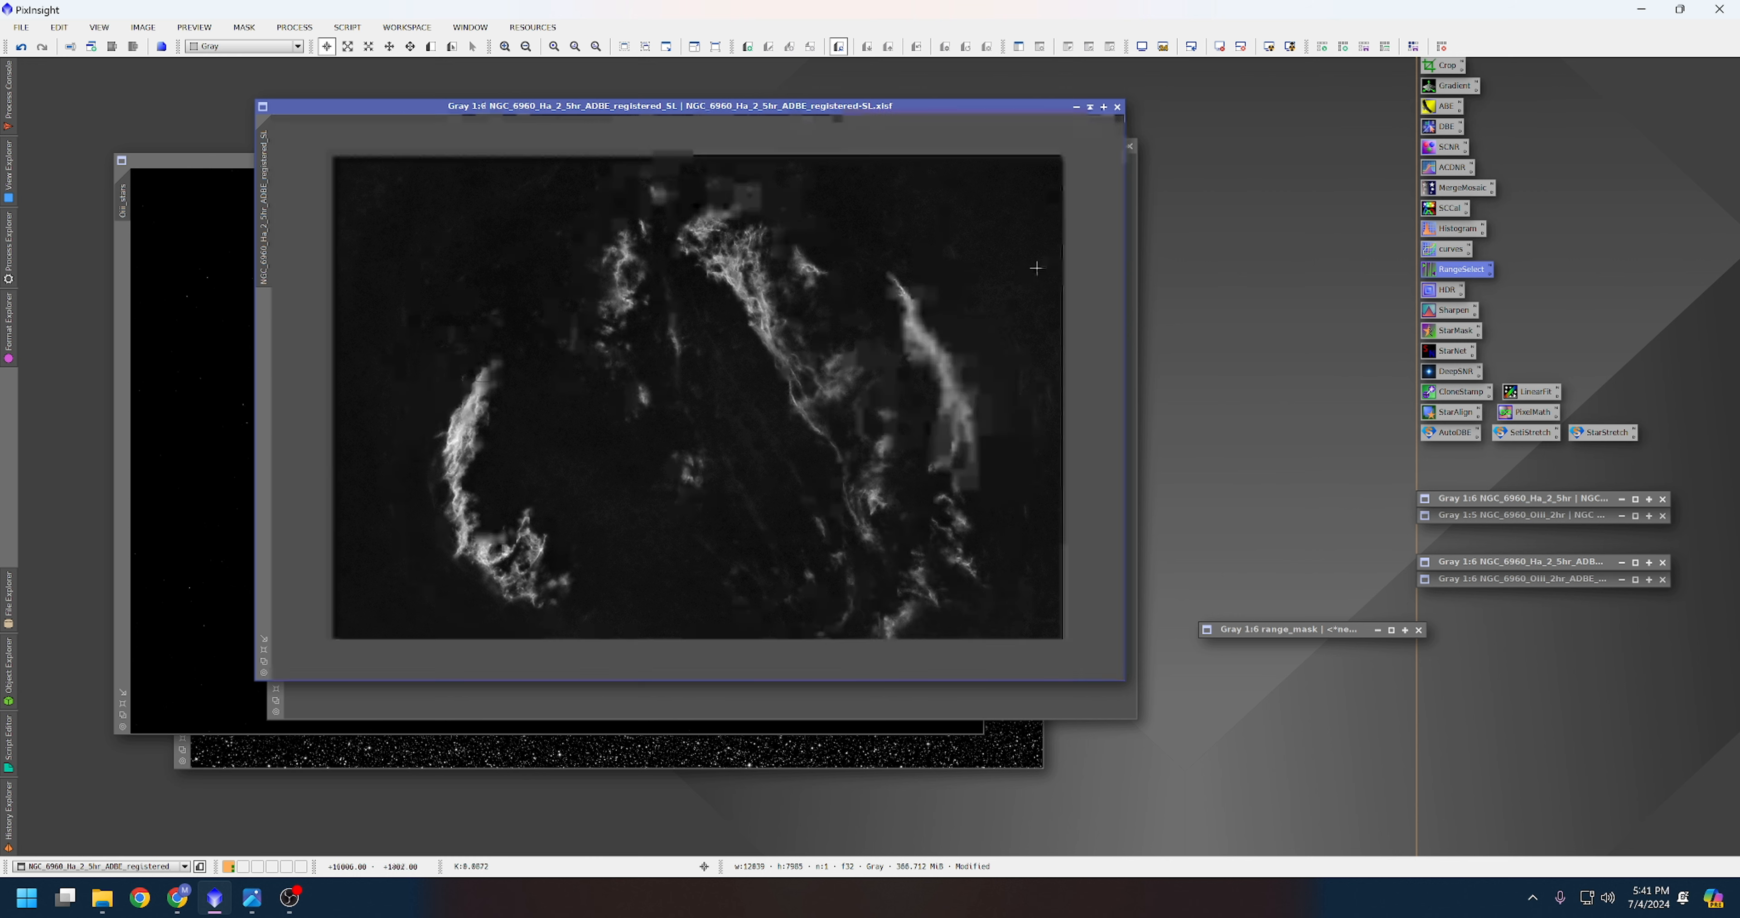
left_click(1131, 212)
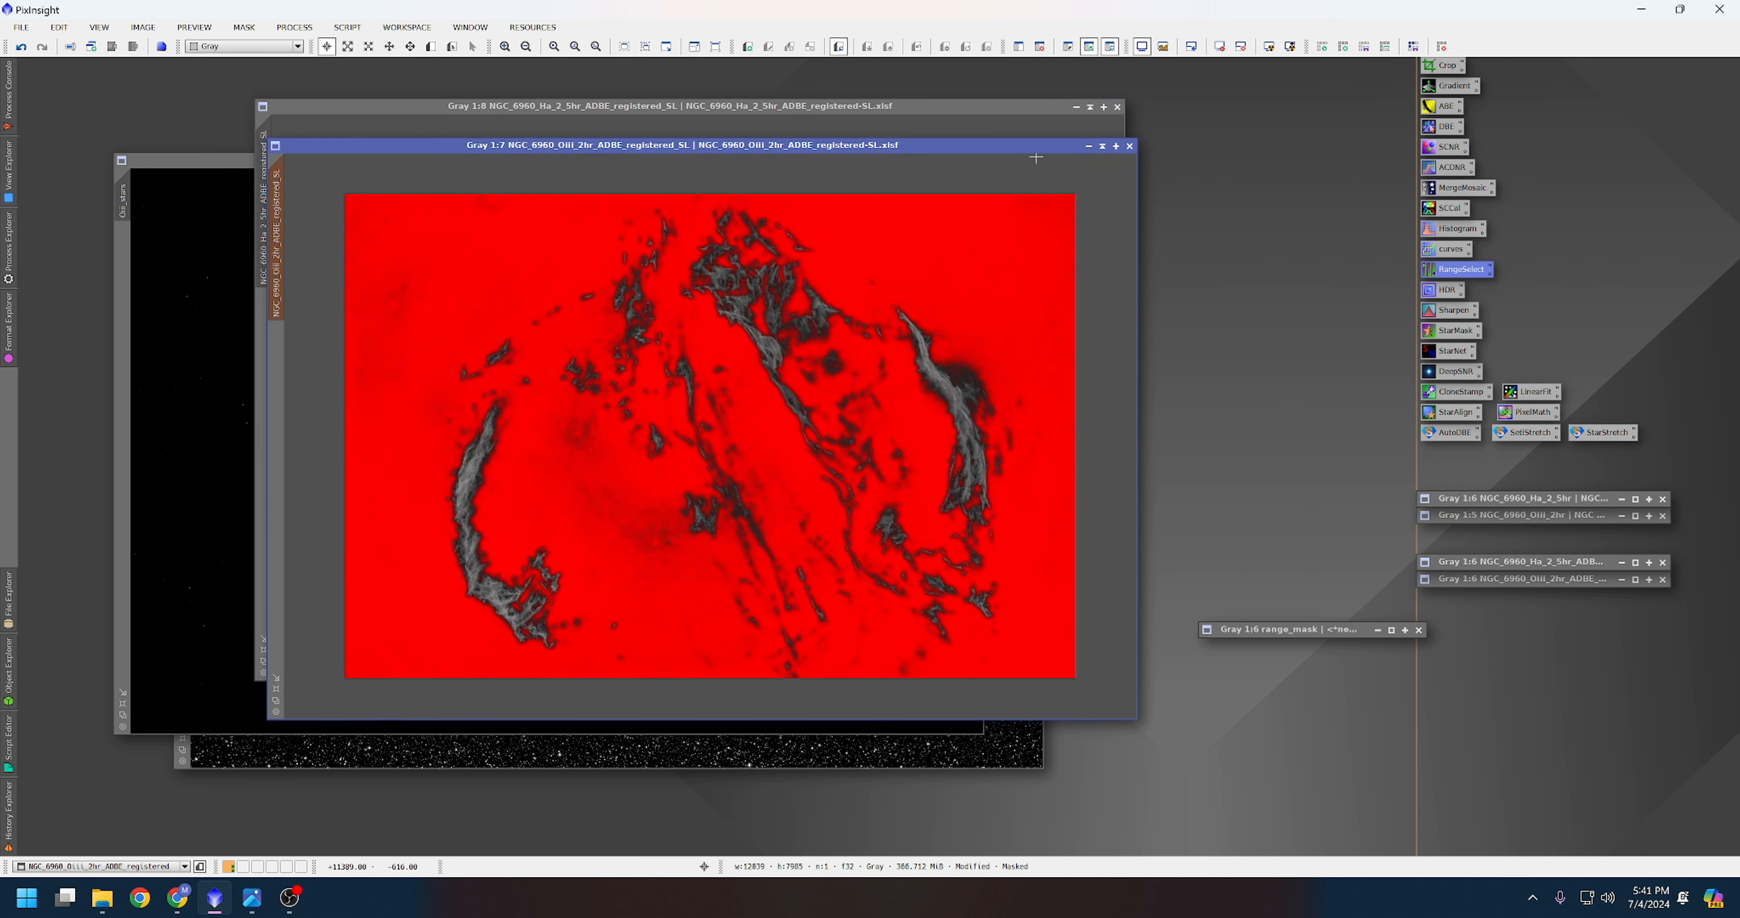
Invert the mask on the starless Oiii image and preview a CurvesTransformation that pulls the midtones down to darken the background.
left_click(1068, 47)
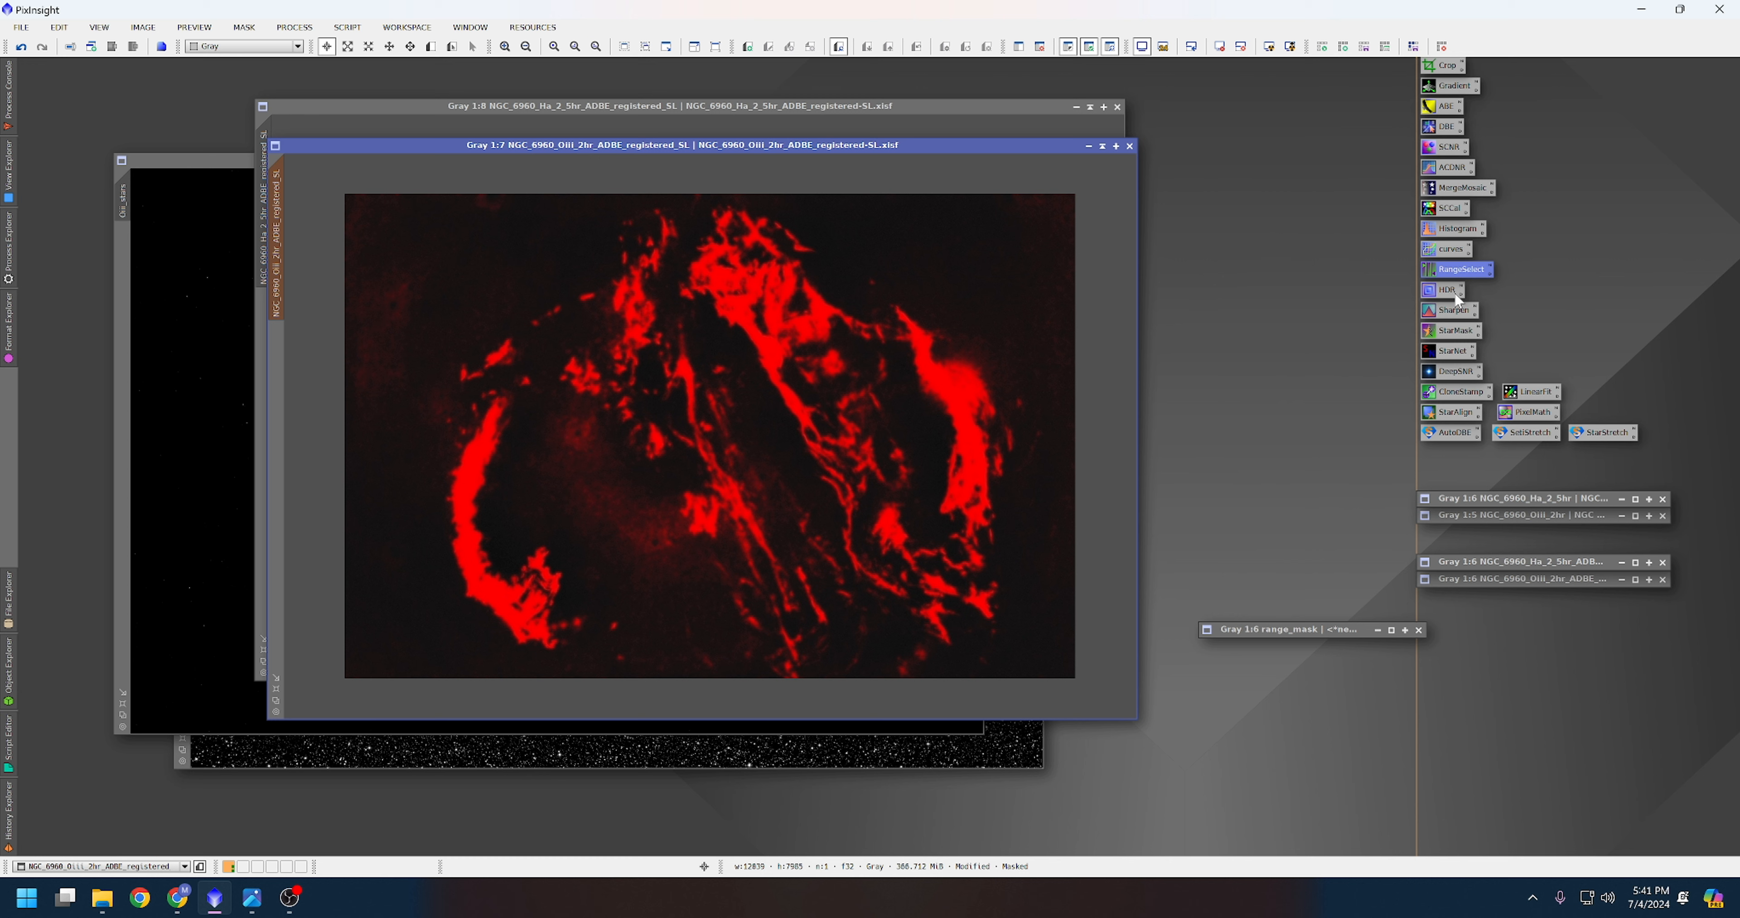
double_click(1443, 251)
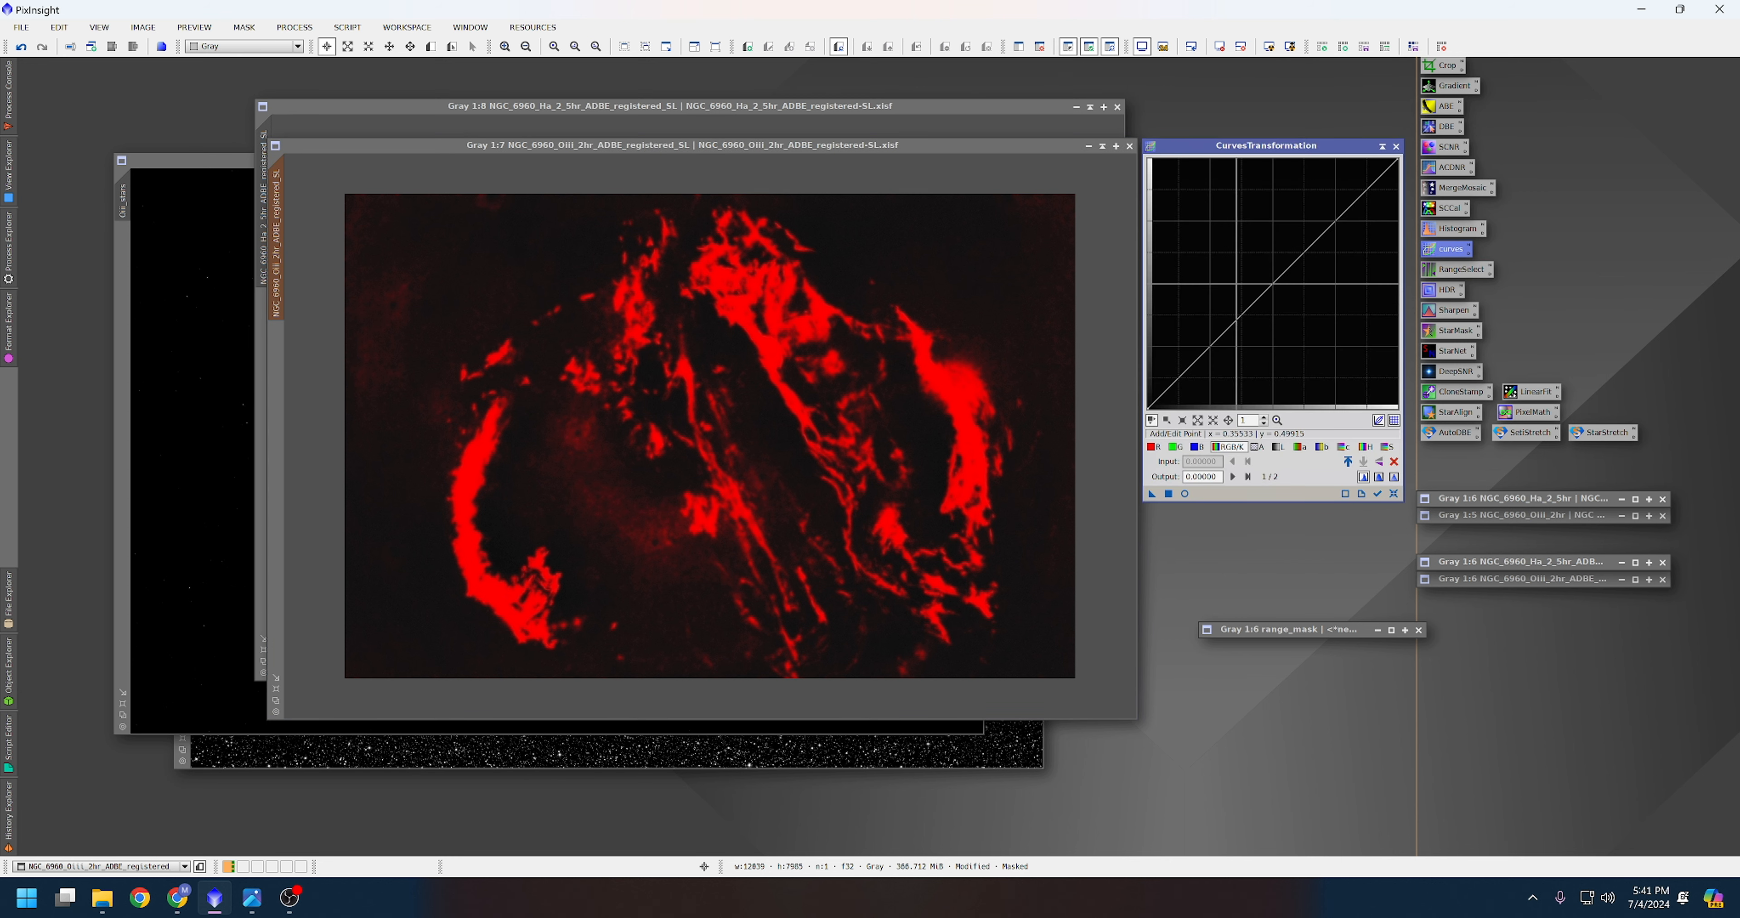
left_click(1185, 494)
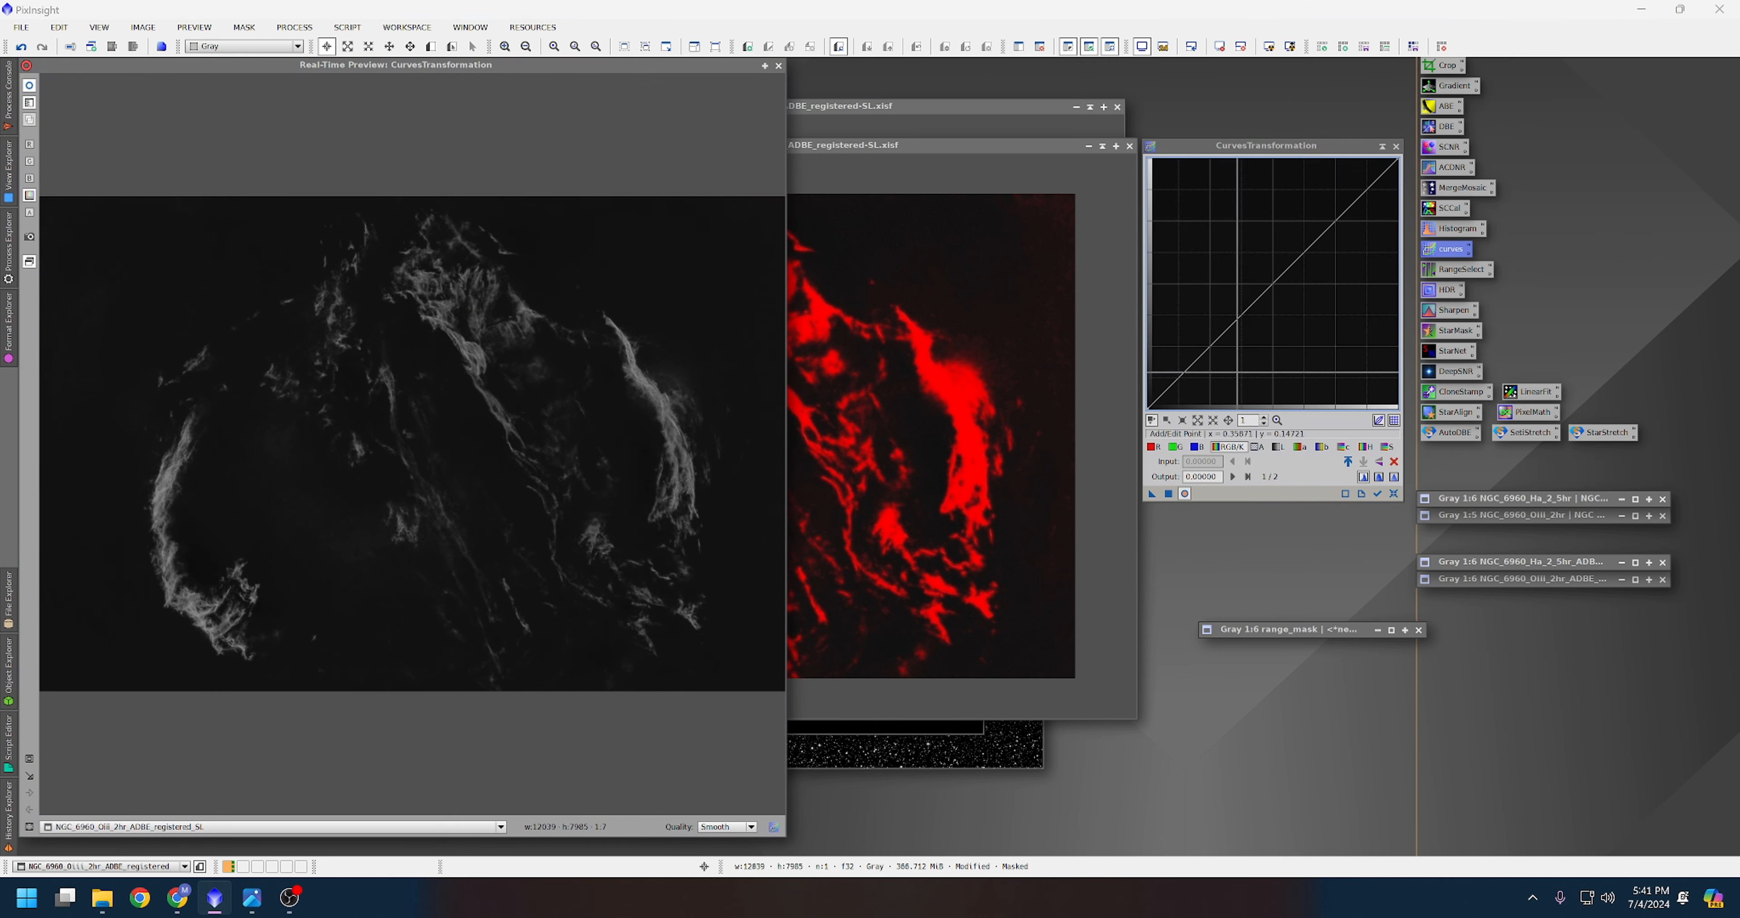
left_click_drag(1276, 282, 1299, 306)
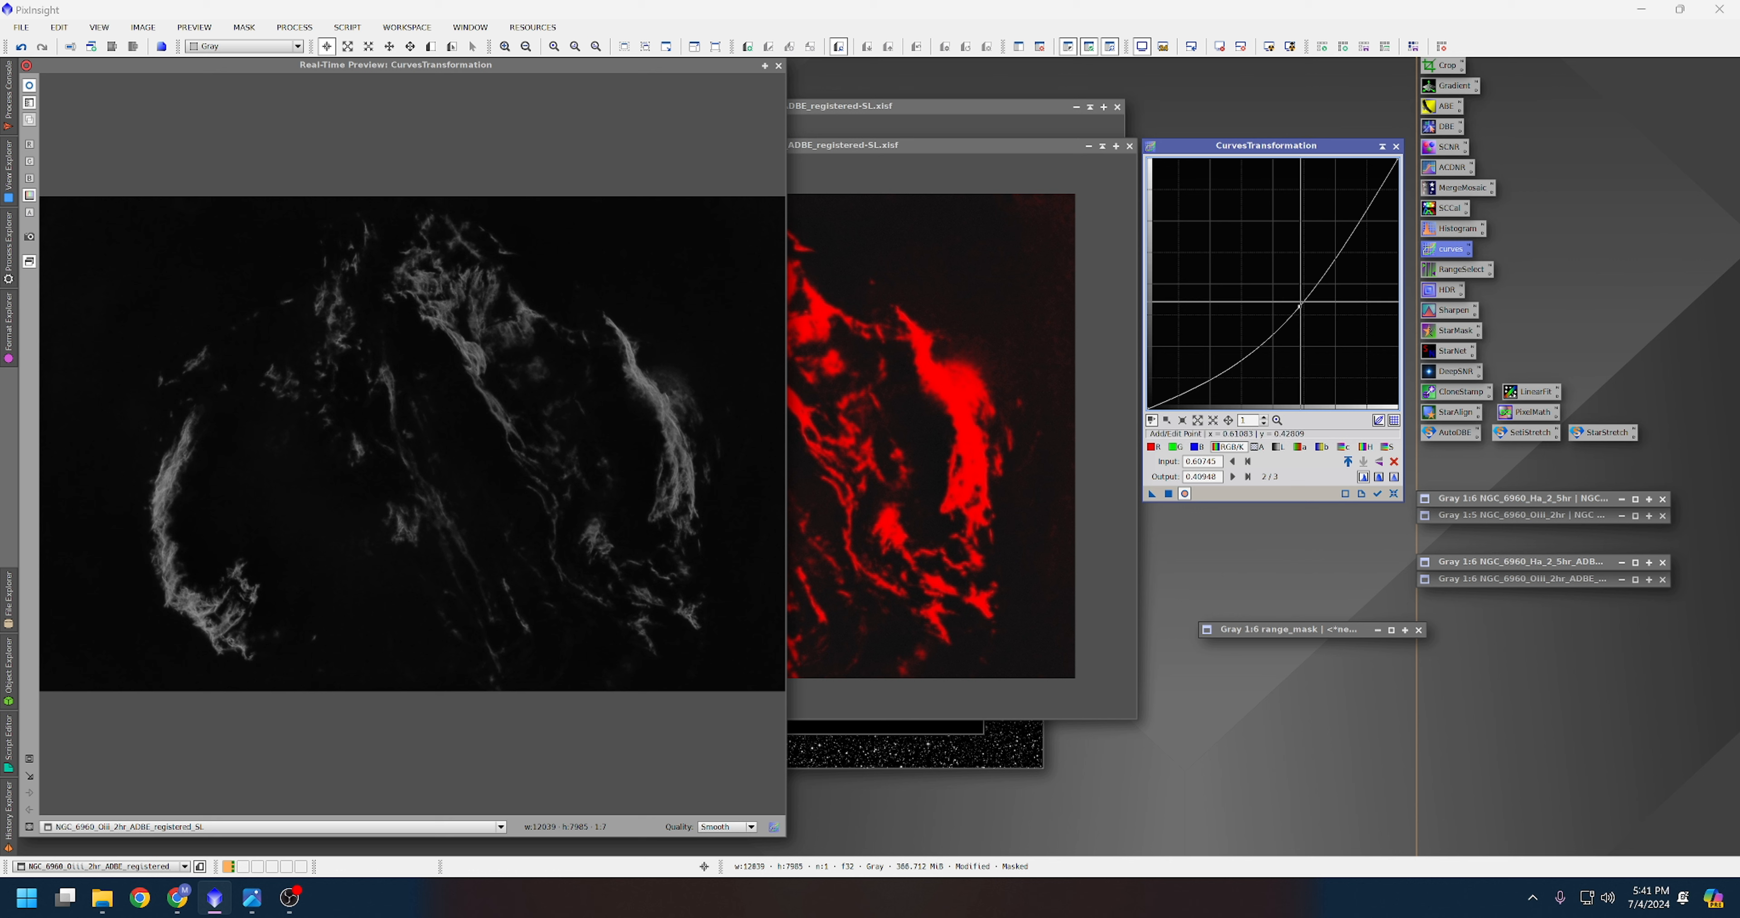
left_click(1309, 320)
left_click_drag(1309, 320, 1304, 316)
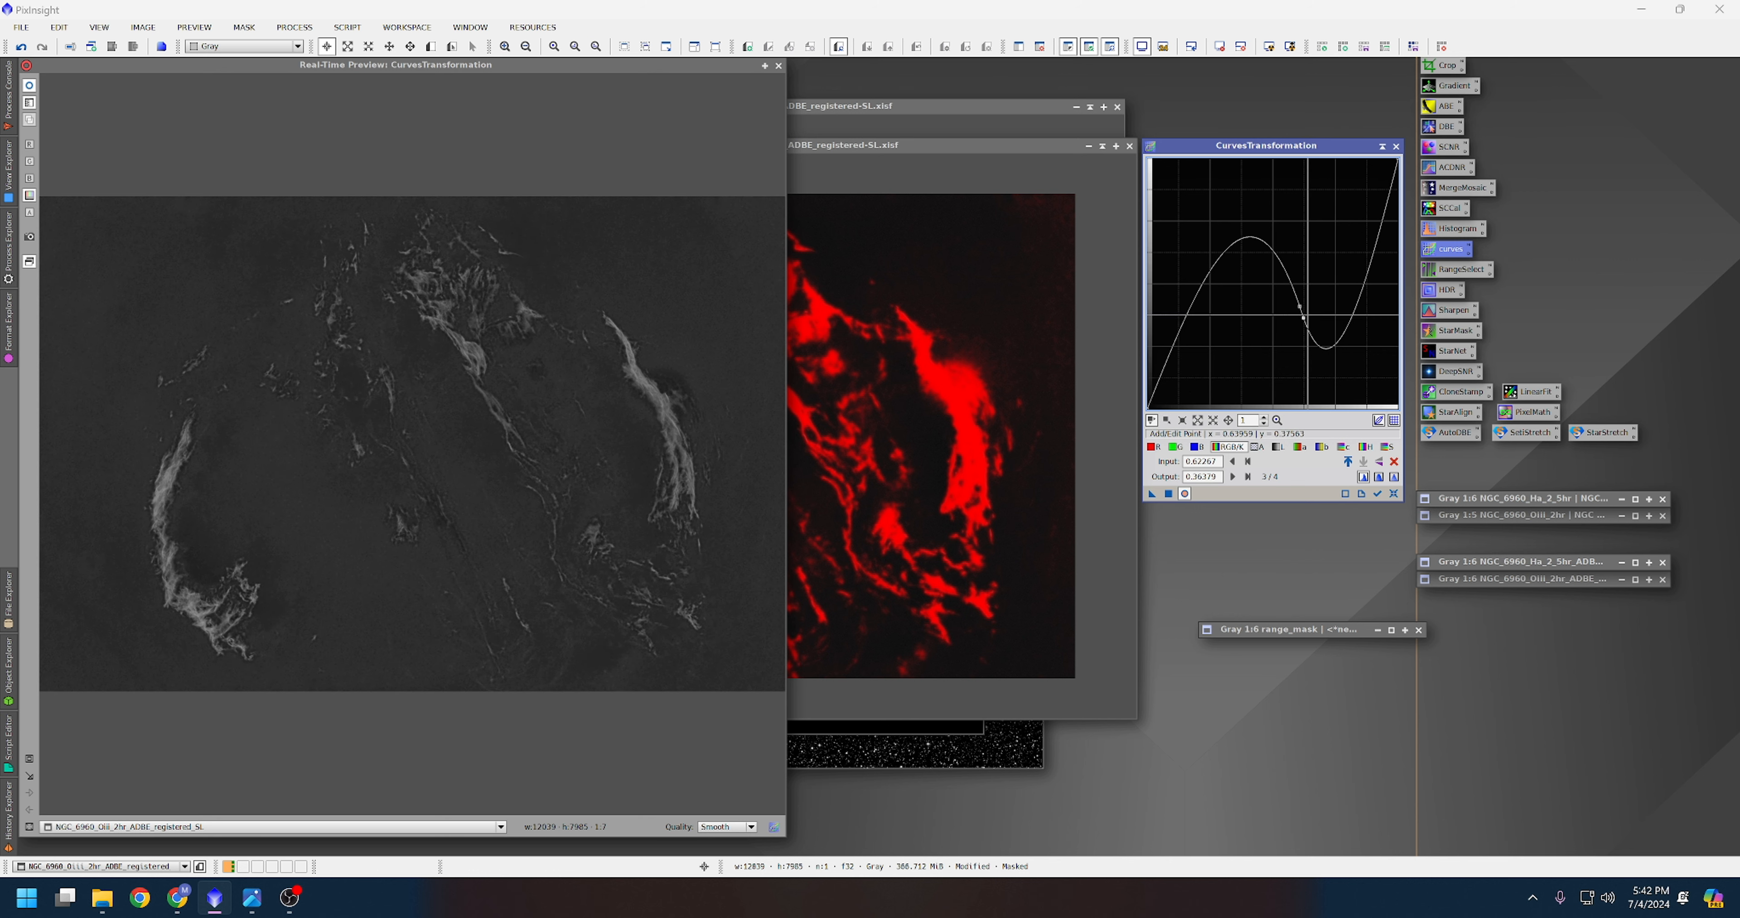
Reset the curve and preview a gentler background darkening with one point at about input 0.54, output 0.50.
left_click(1393, 494)
left_click(1275, 303)
mouse_move(1275, 303)
left_mouse_down()
mouse_move(1340, 388)
mouse_move(1287, 287)
left_mouse_up()
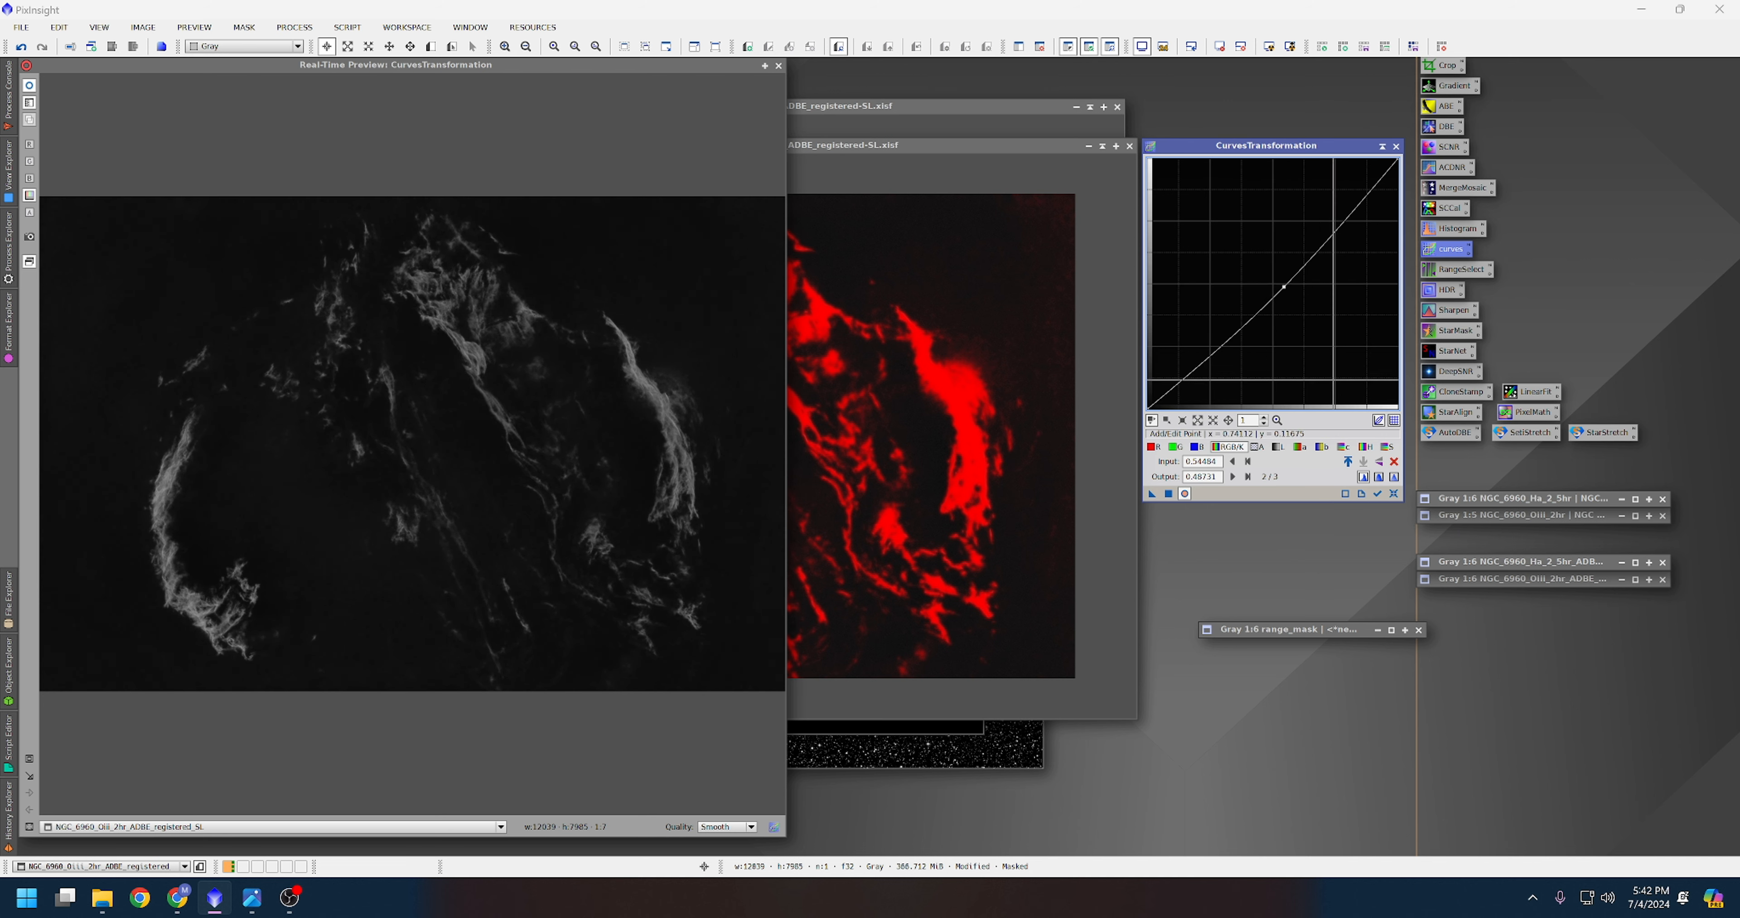
Close CurvesTransformation and its real-time preview without applying, and remove the mask from the starless Oiii image.
left_click(1395, 146)
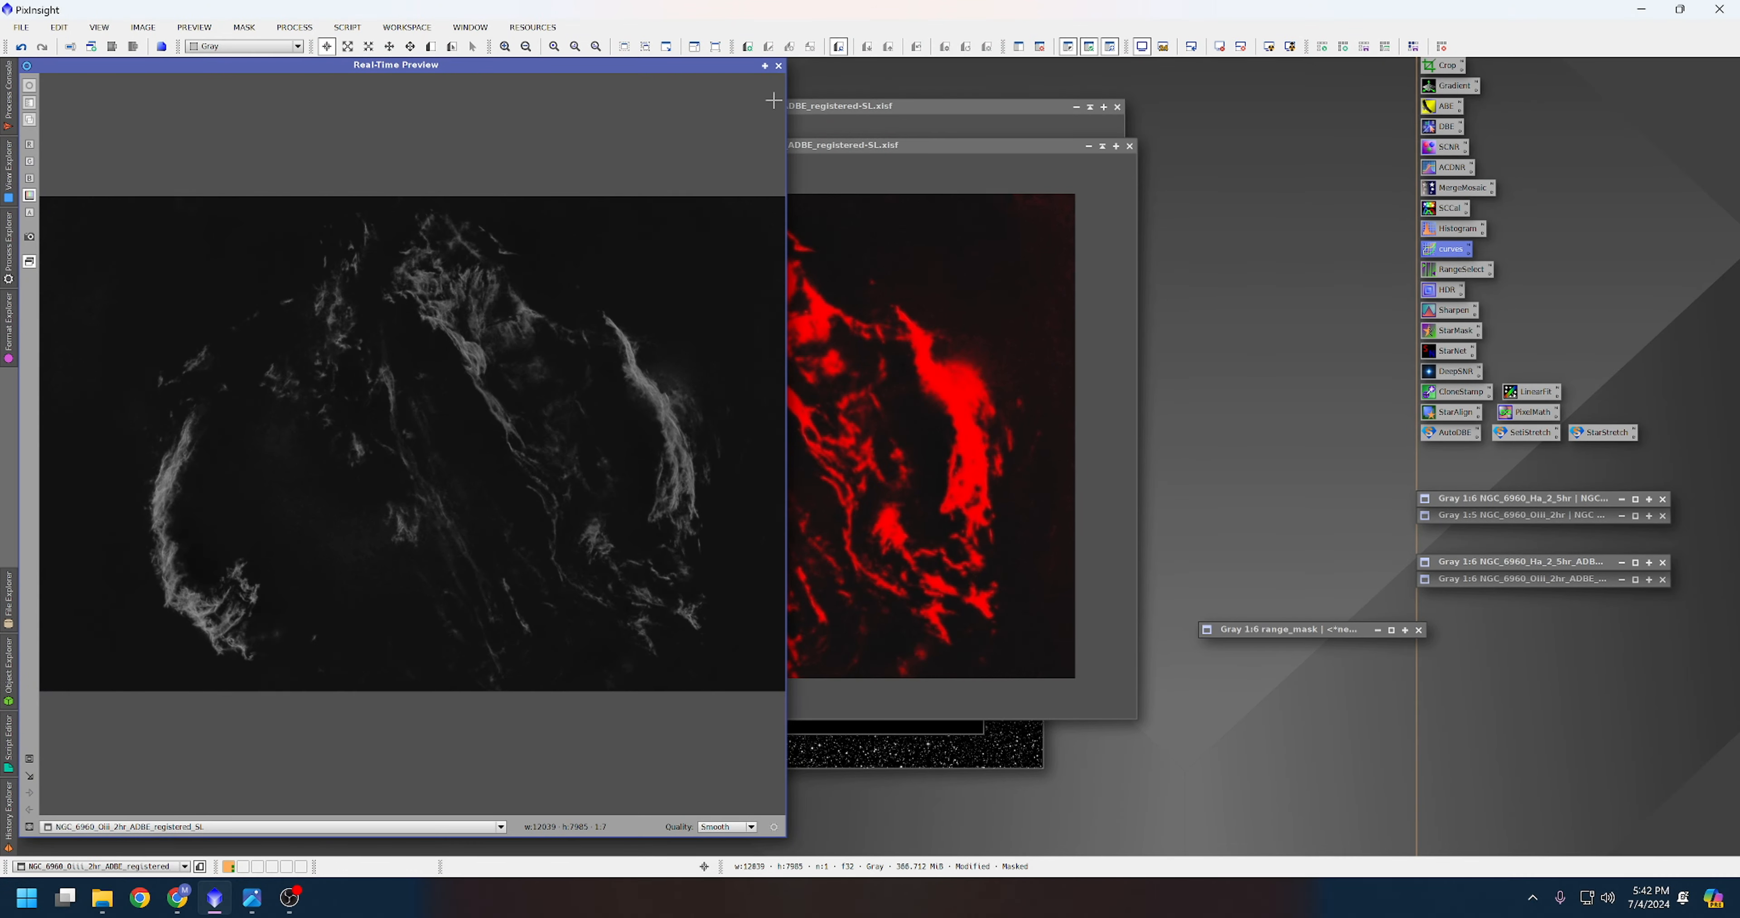
left_click(779, 66)
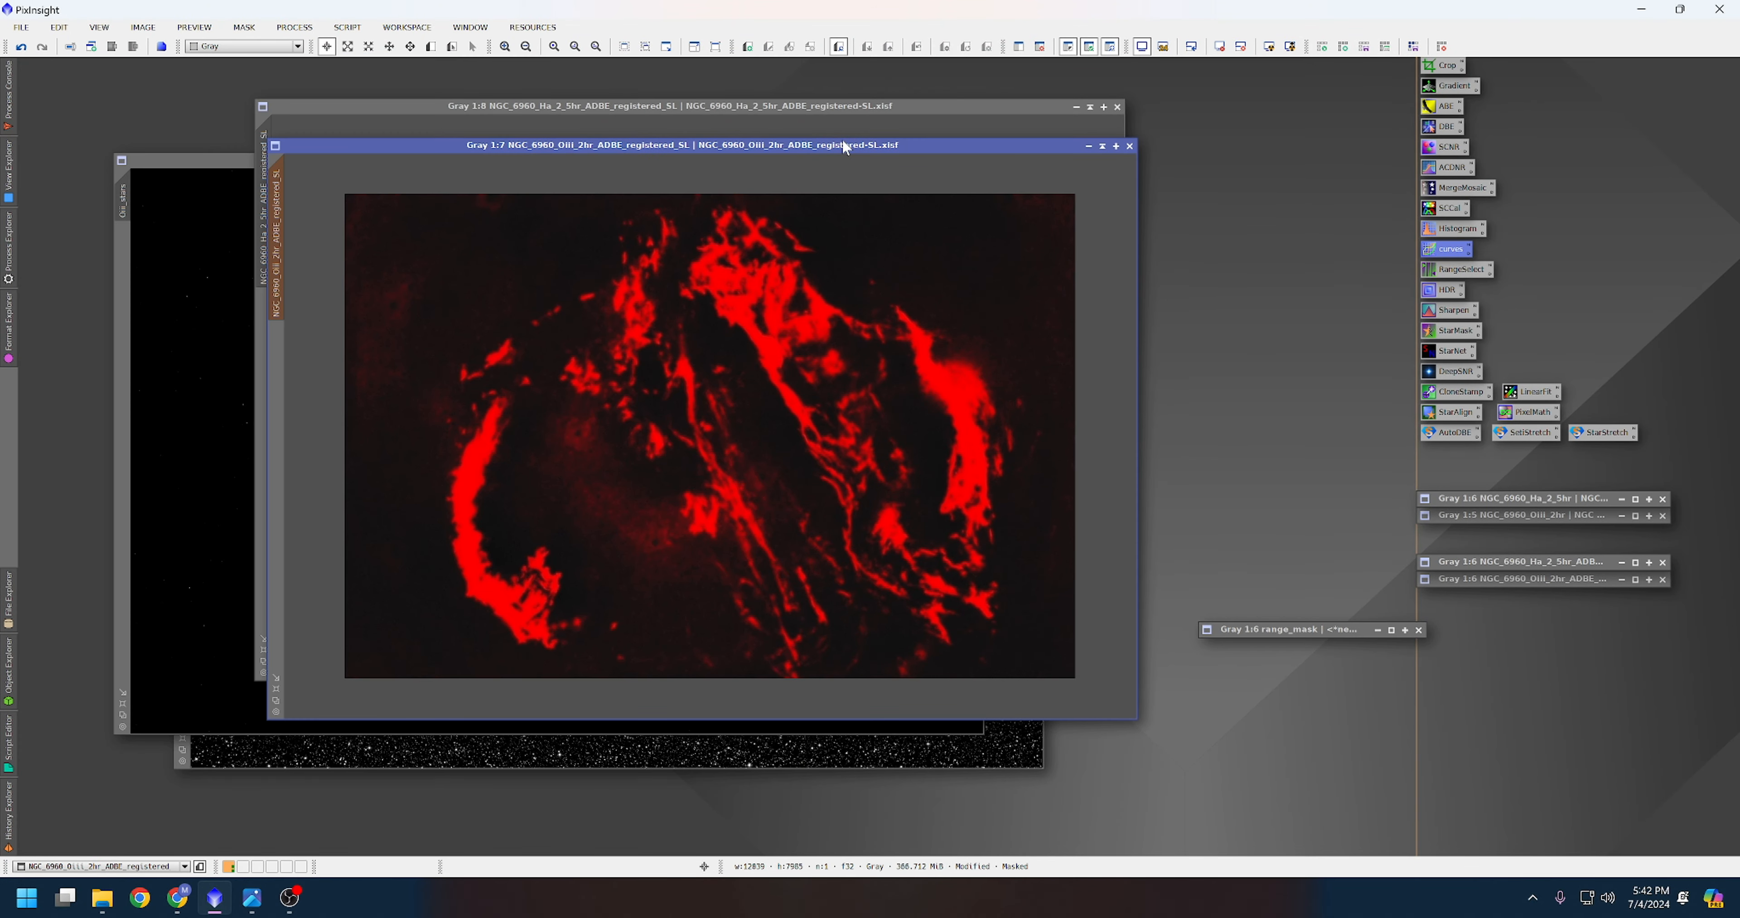
left_click(1041, 47)
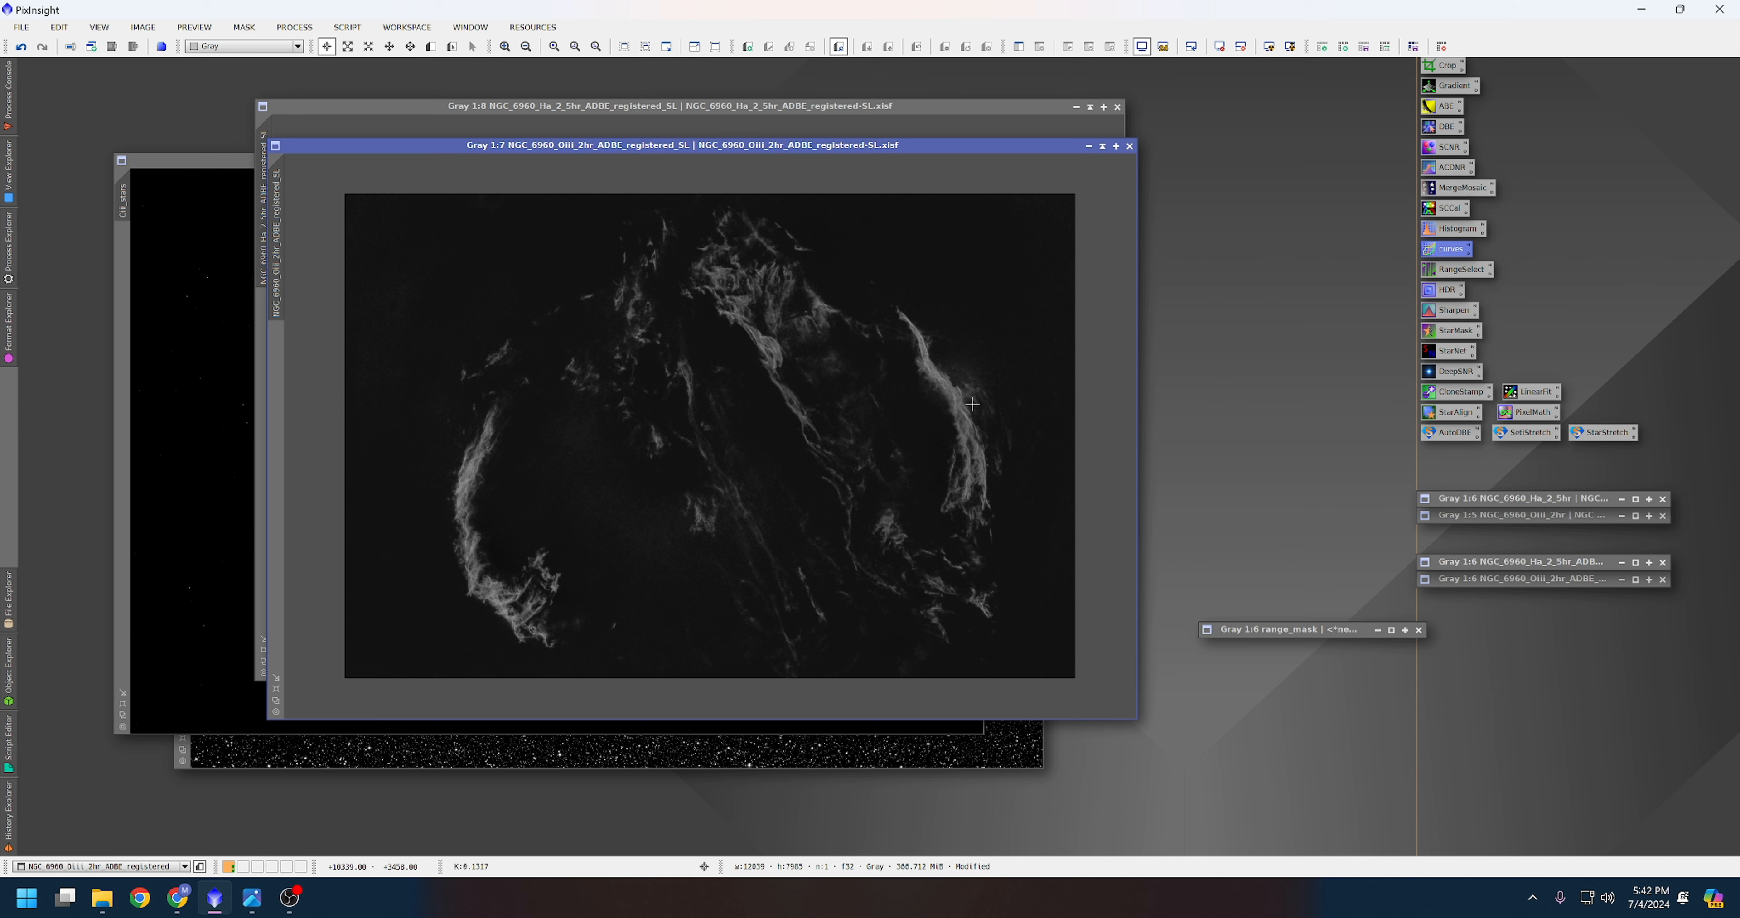
Examine the nebula detail and background of the starless Oiii and Ha images at closer zoom.
scroll(959, 401, "up", 4)
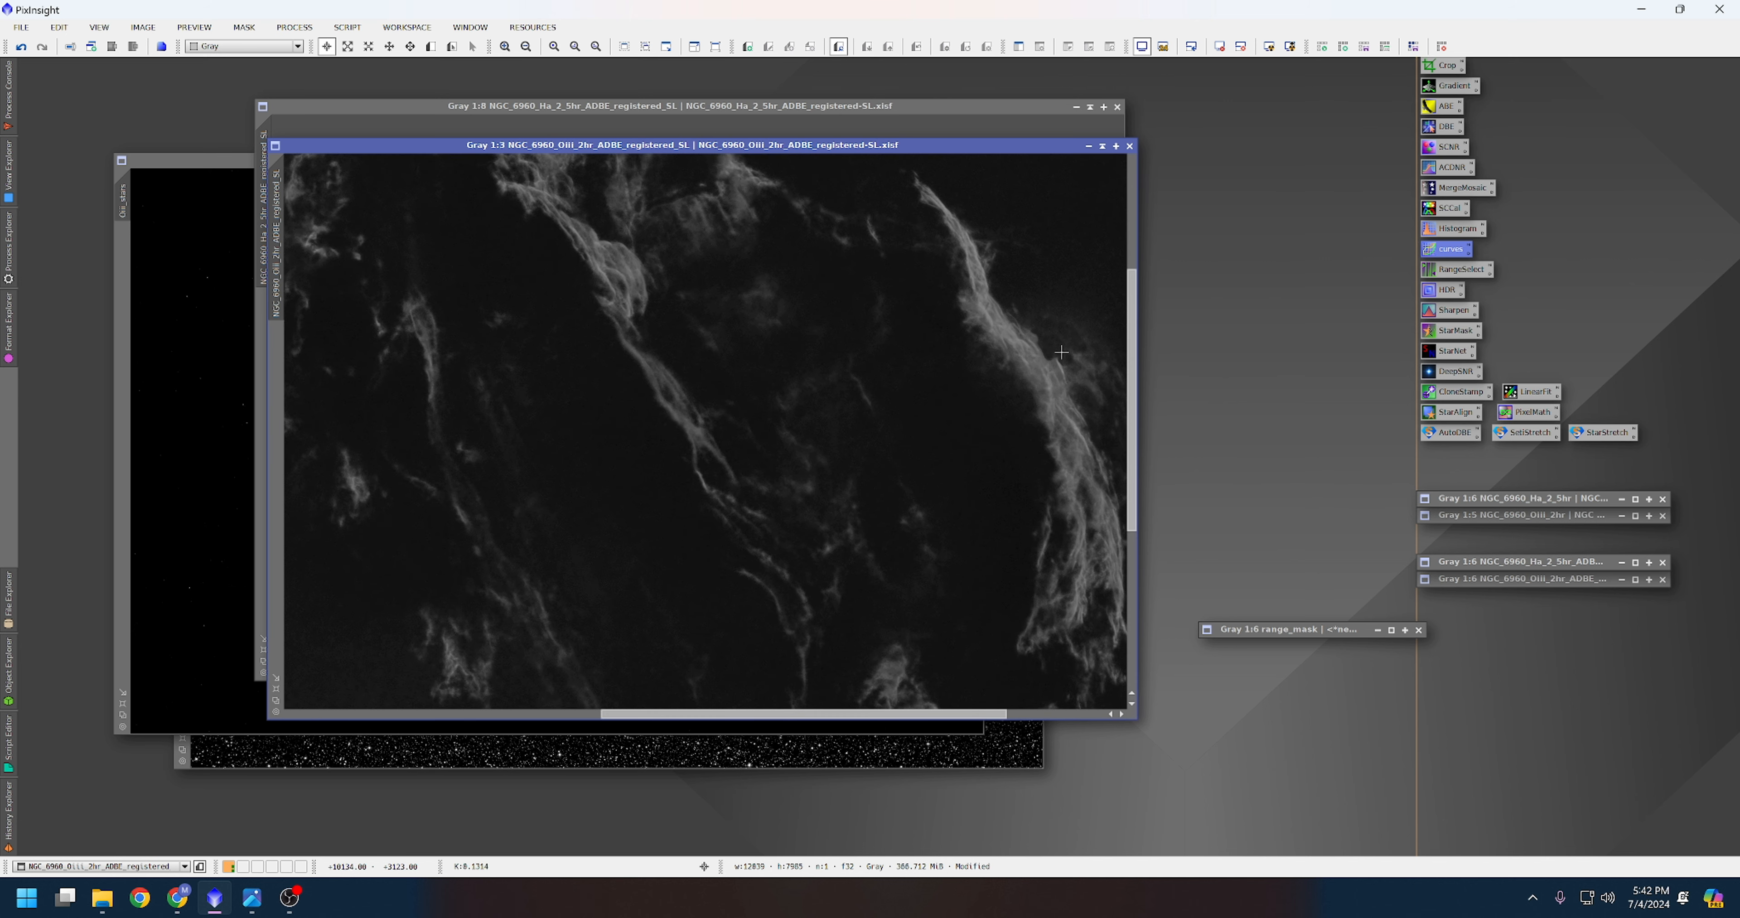
scroll(1046, 353, "up", 1)
scroll(1057, 383, "down", 5)
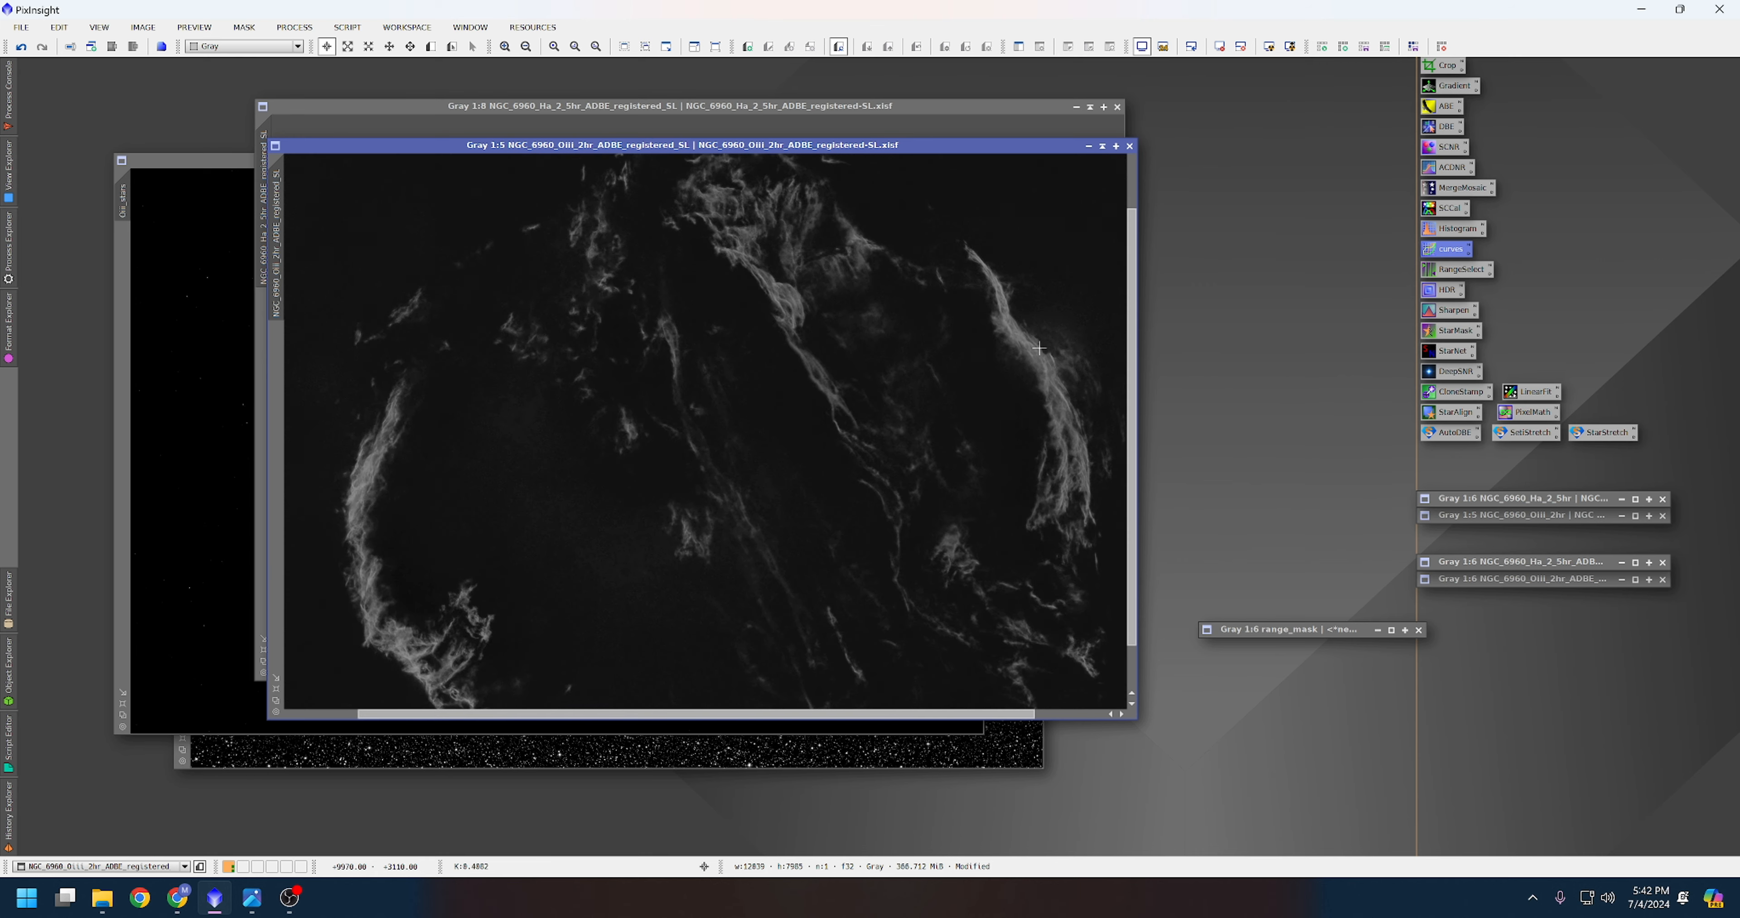
left_click(932, 129)
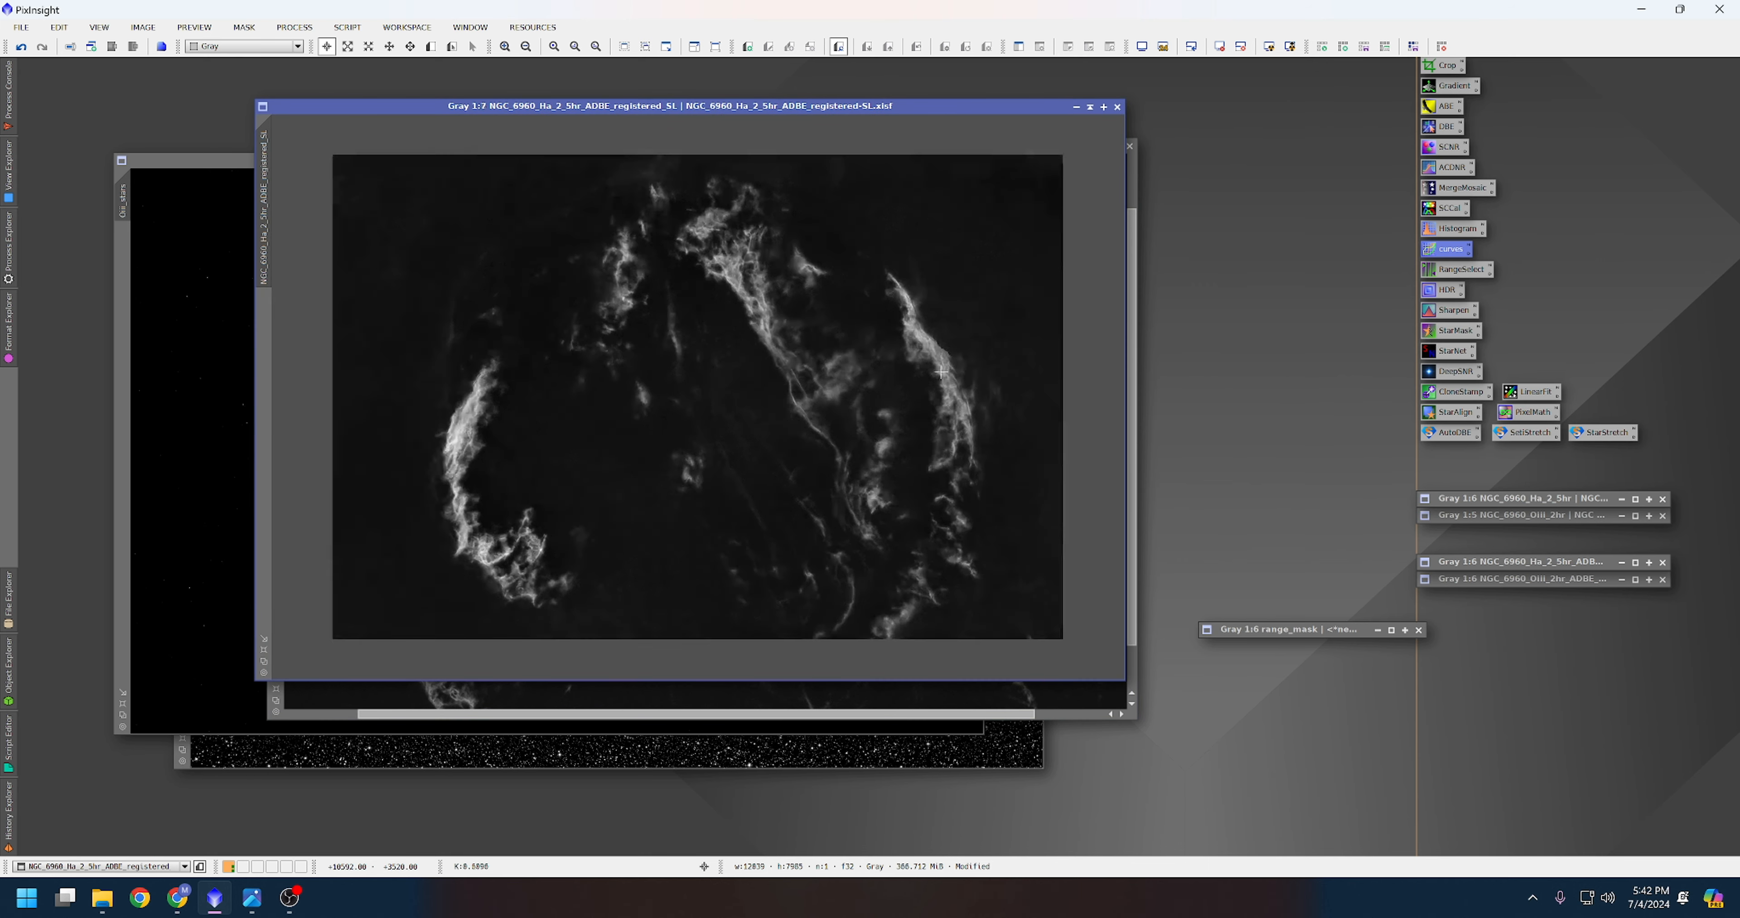
scroll(1029, 329, "up", 5)
scroll(996, 292, "down", 3)
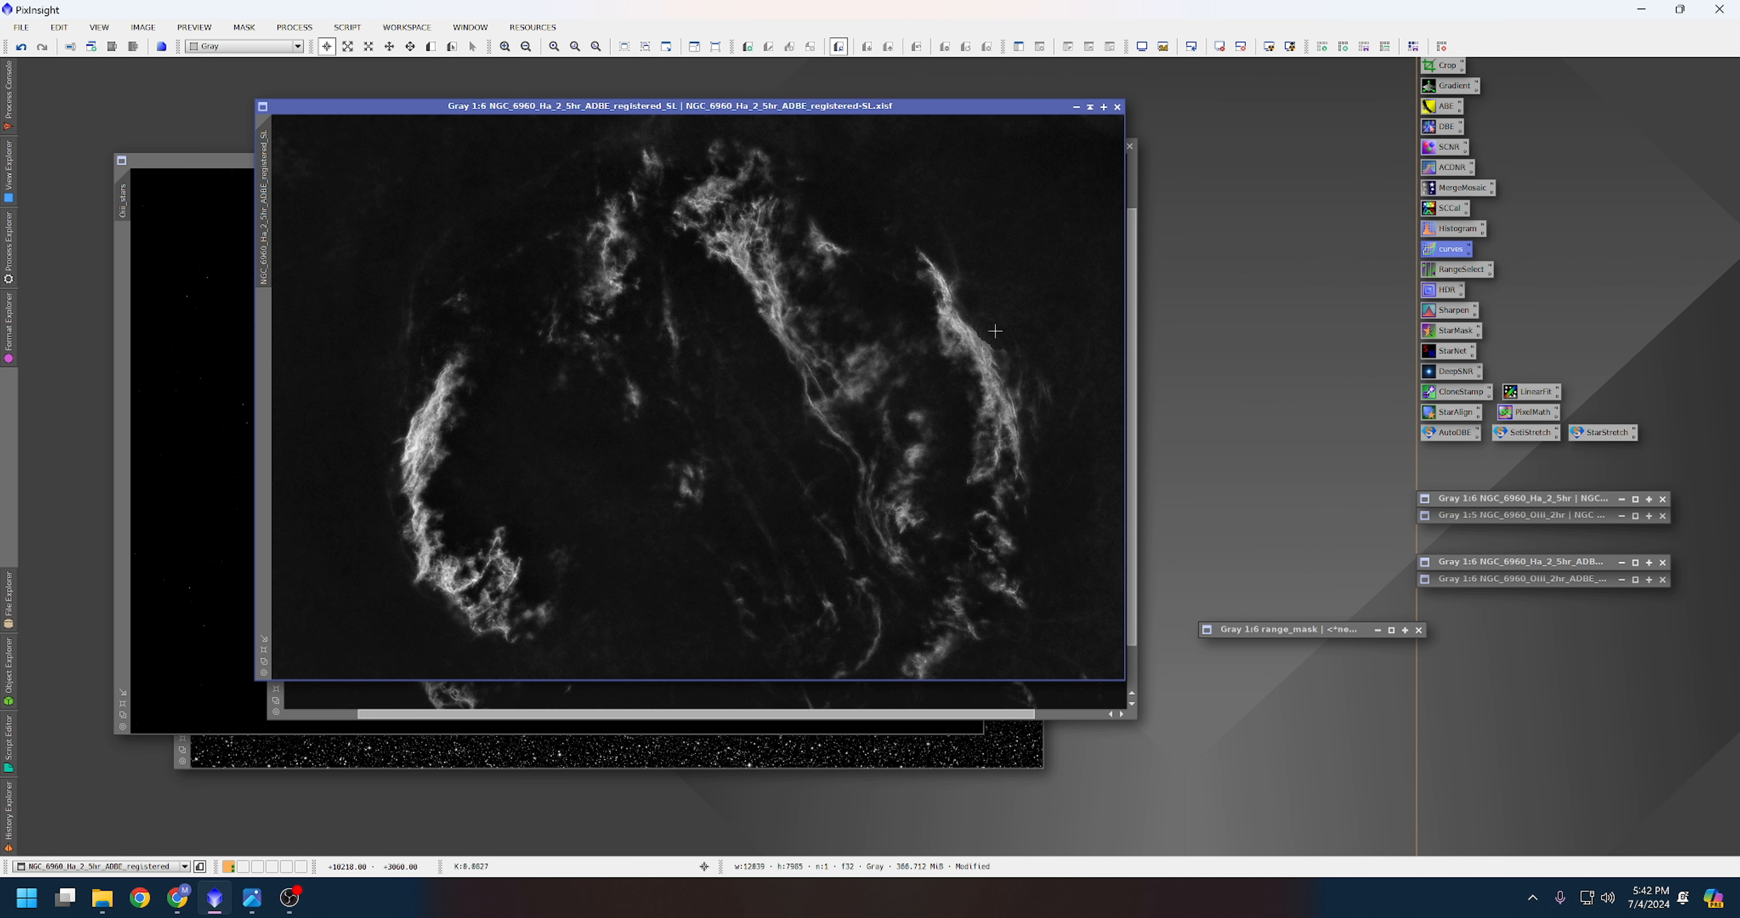
scroll(1003, 359, "down", 2)
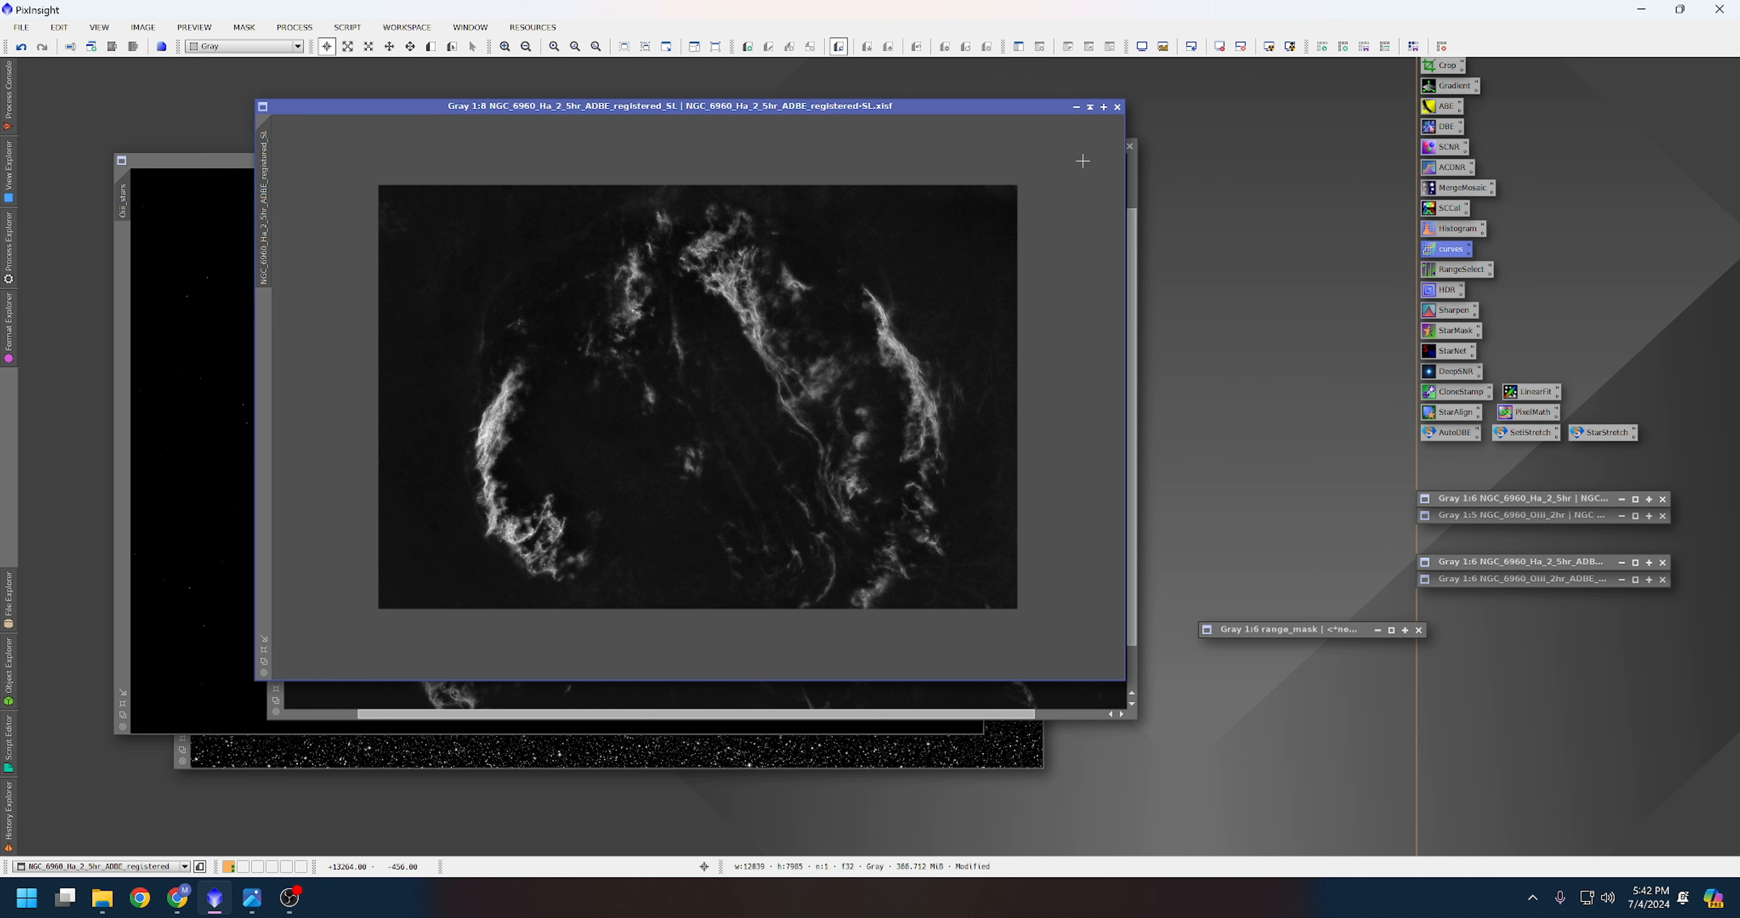
Collapse the starless Ha and Oiii images and close the range_mask image.
left_click(1089, 108)
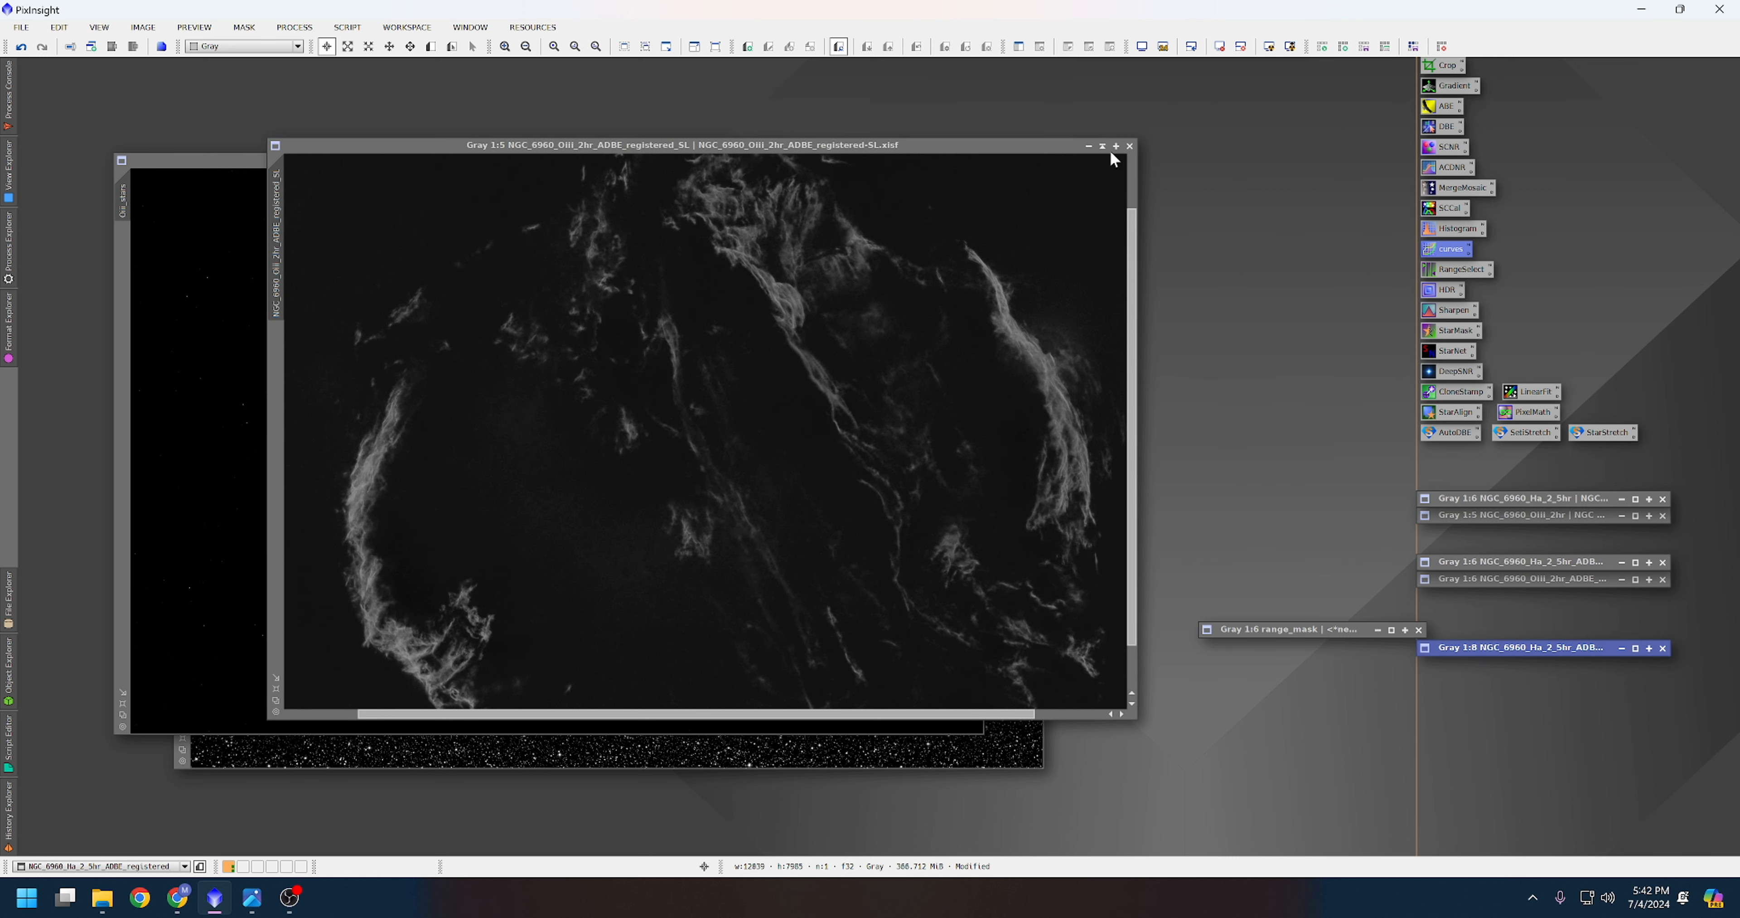
left_click(1102, 146)
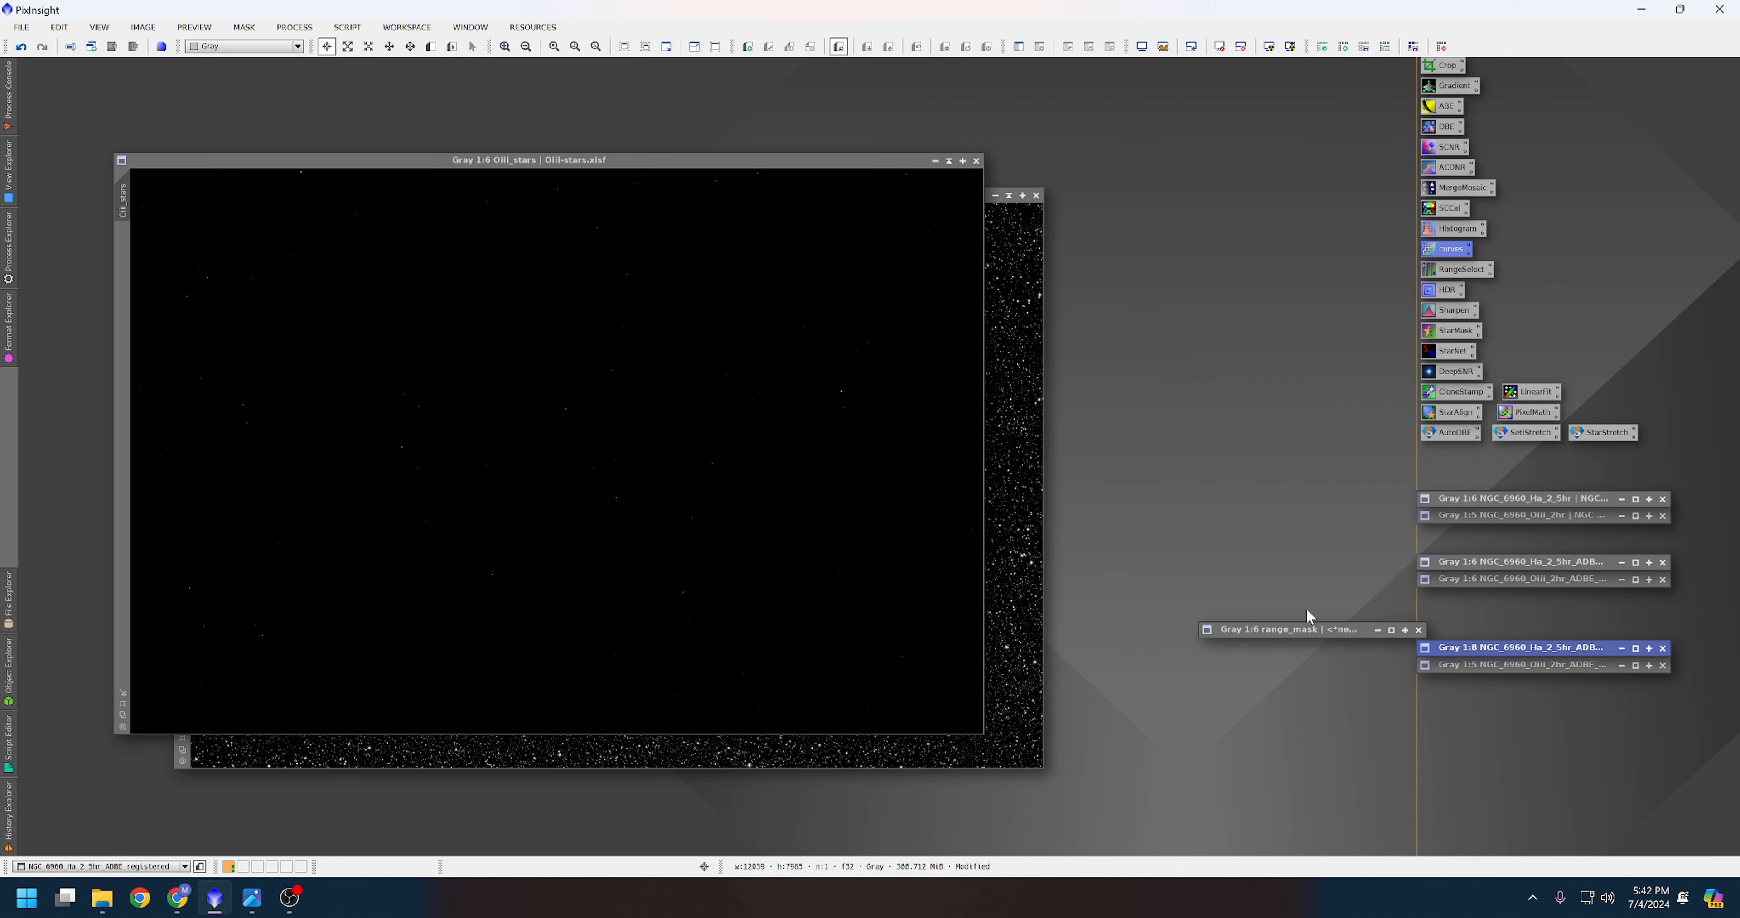
mouse_move(1303, 632)
left_mouse_down()
mouse_move(1176, 462)
mouse_move(1170, 397)
left_mouse_up()
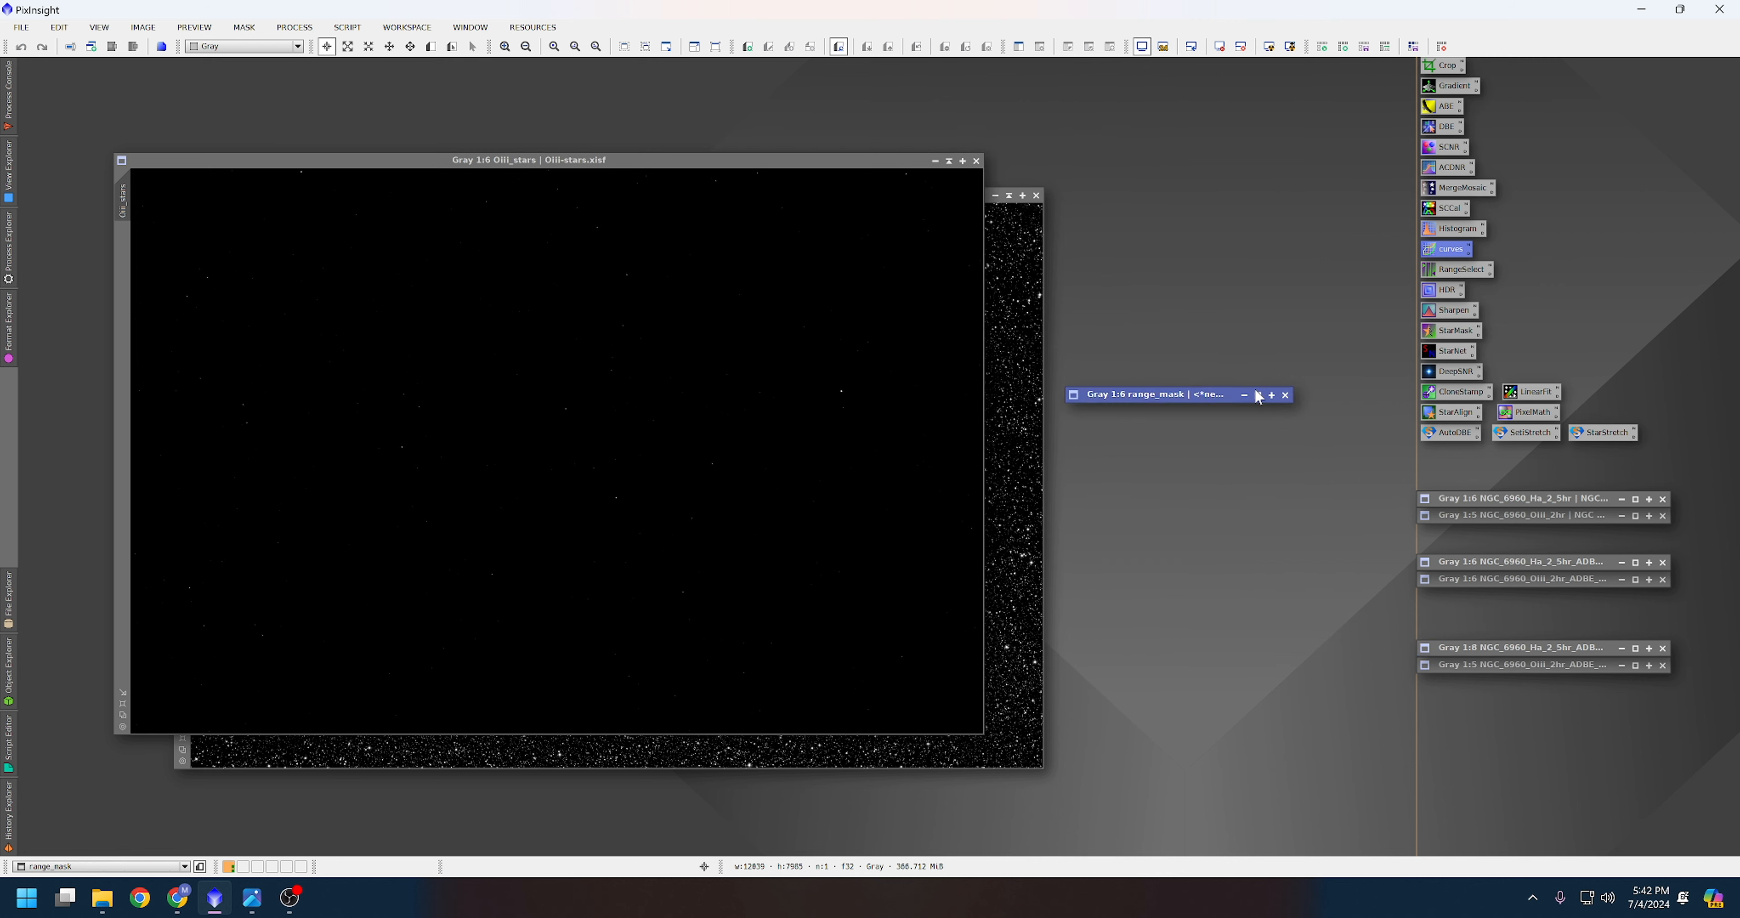
left_click(1286, 396)
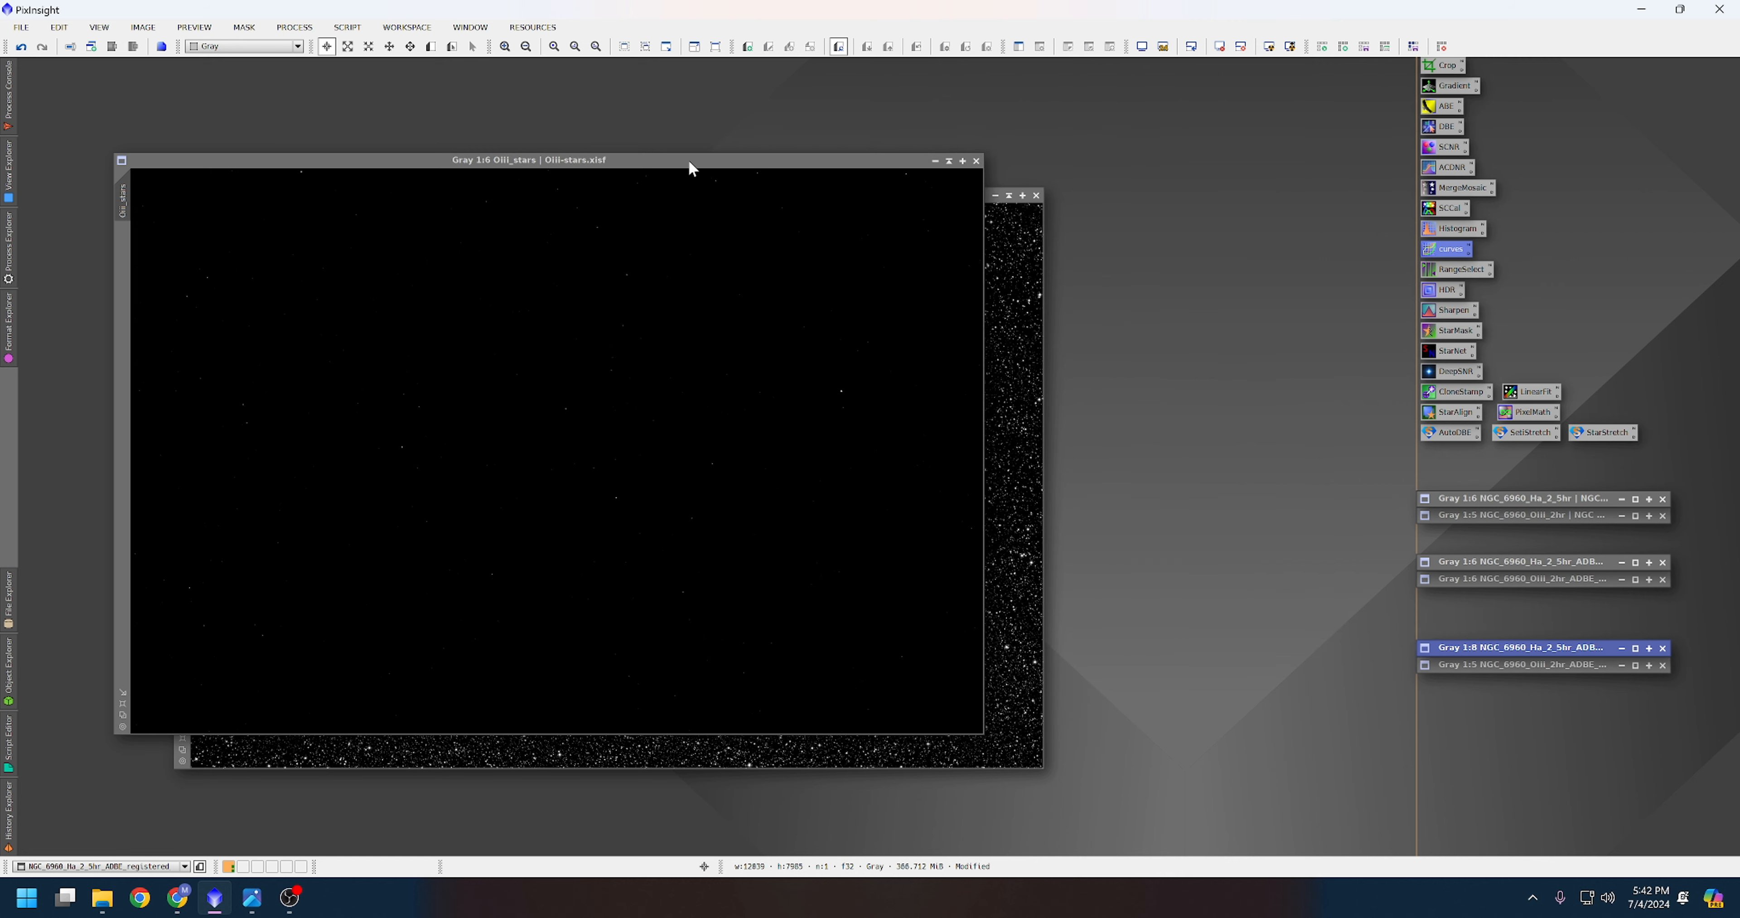
Arrange the Oiii_stars window below the top of Ha_stars and display Oiii_stars with a screen stretch.
left_click_drag(688, 159, 867, 245)
left_click_drag(806, 195, 807, 137)
left_click_drag(1073, 249, 1084, 187)
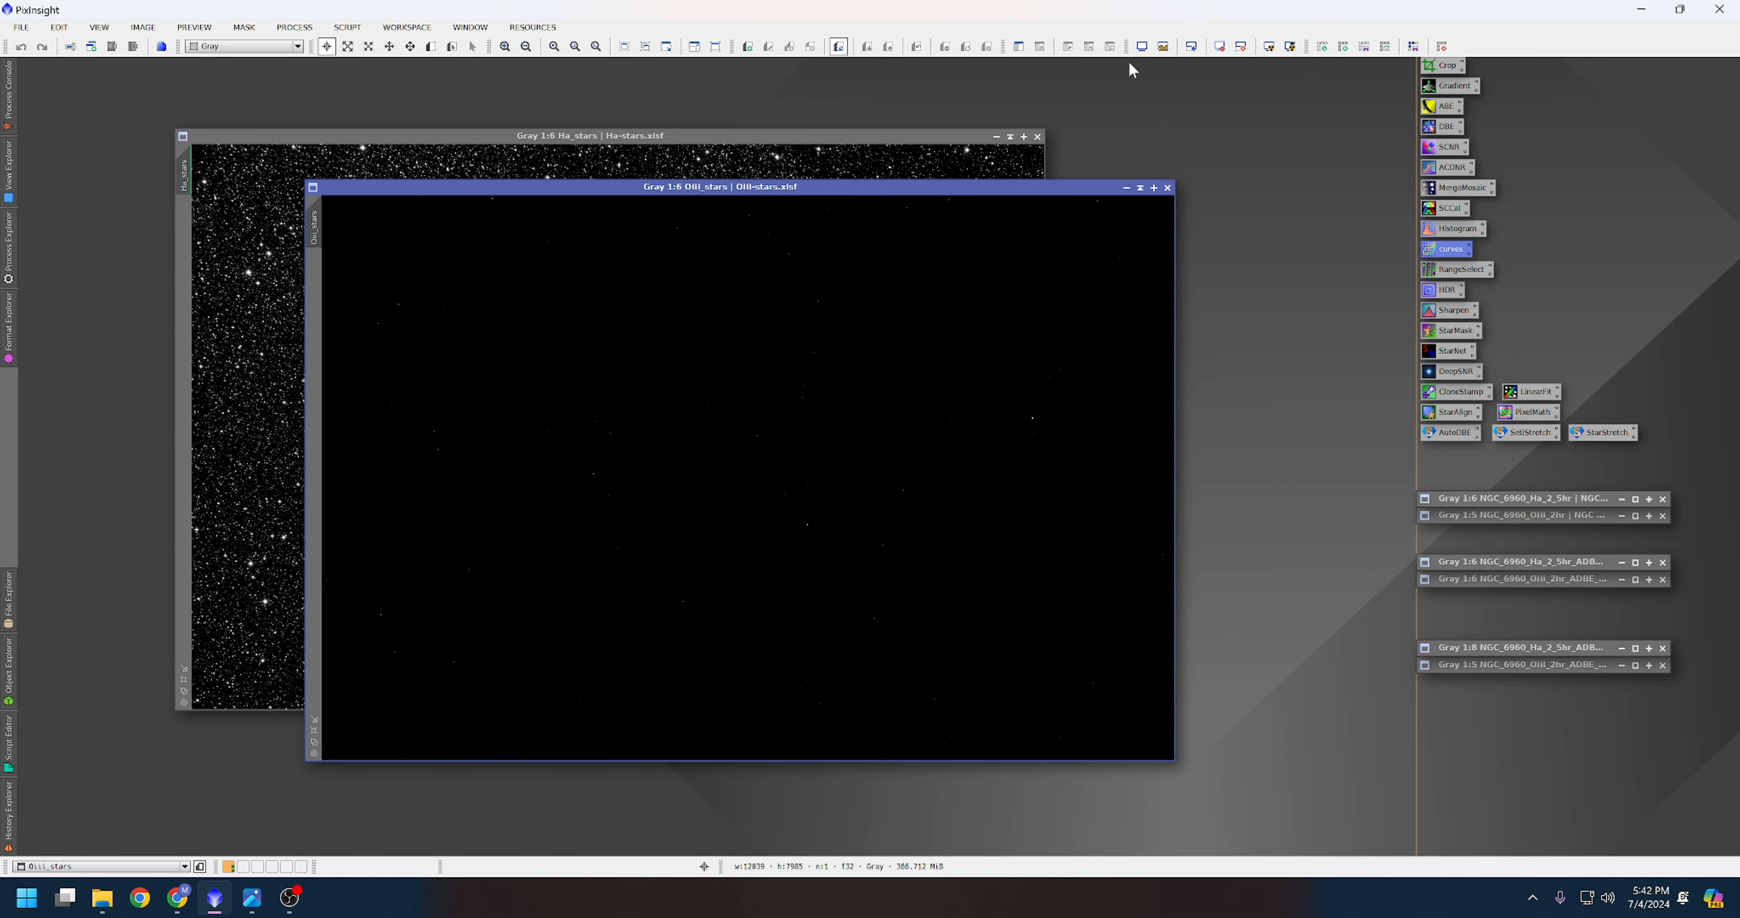
left_click(1142, 46)
left_click(1141, 46)
left_click(1142, 49)
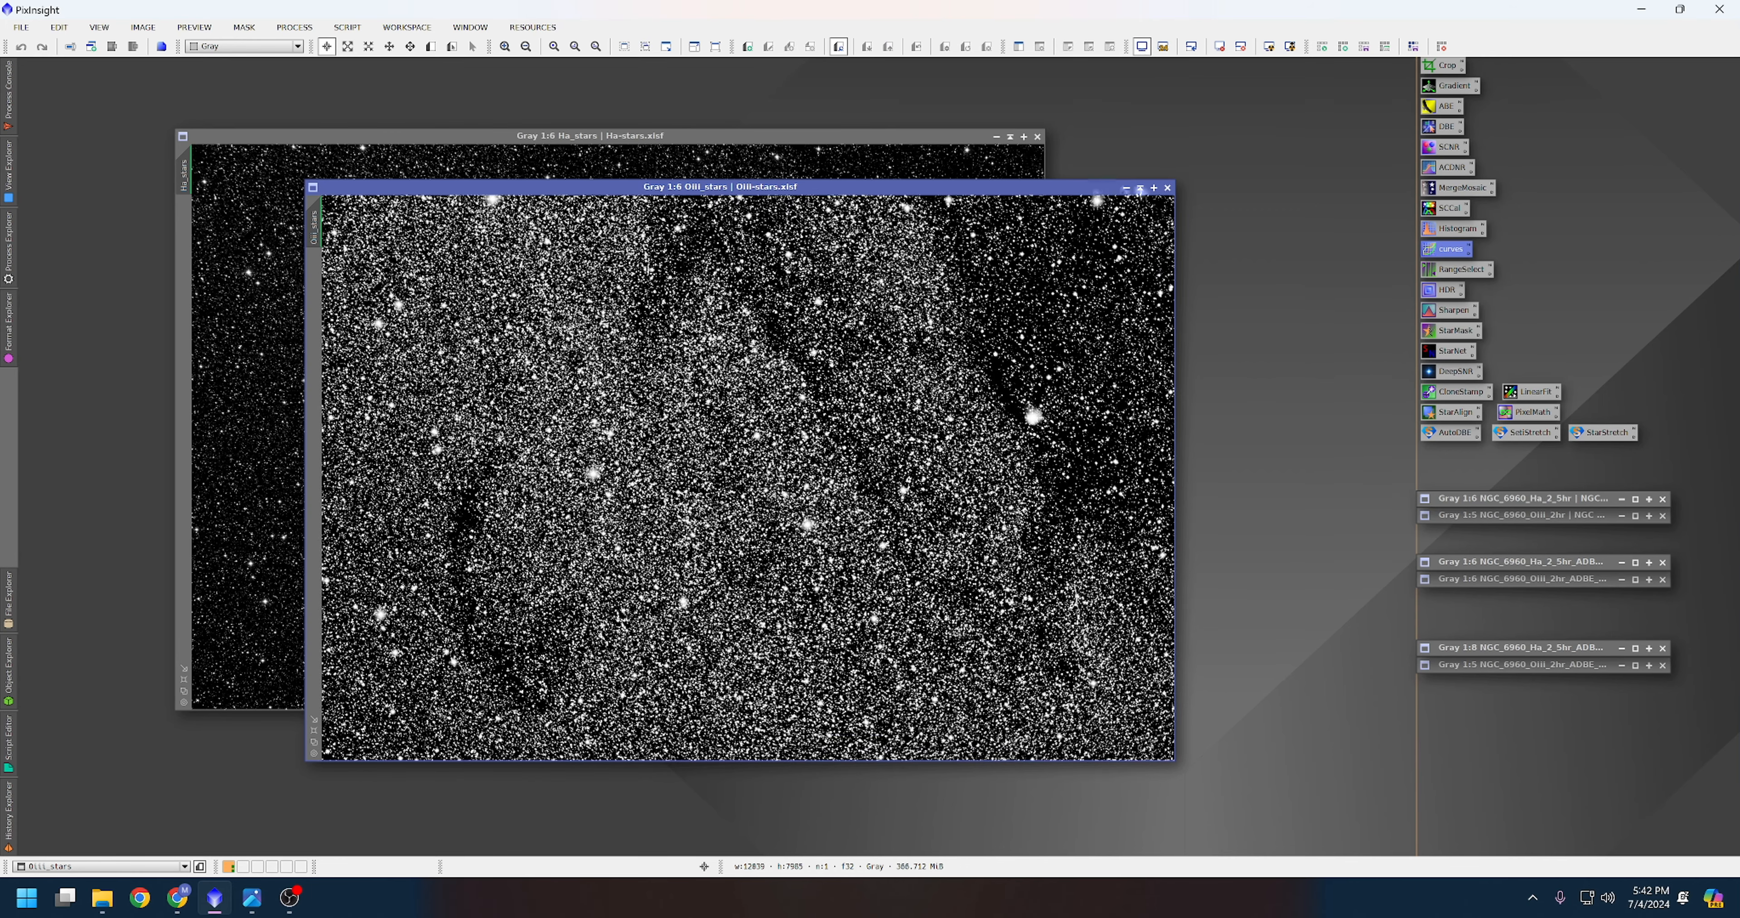
Collapse the Oiii_stars and Ha_stars images and start the ForaxxPaletteUtility script with the two-channel option.
left_click(1140, 188)
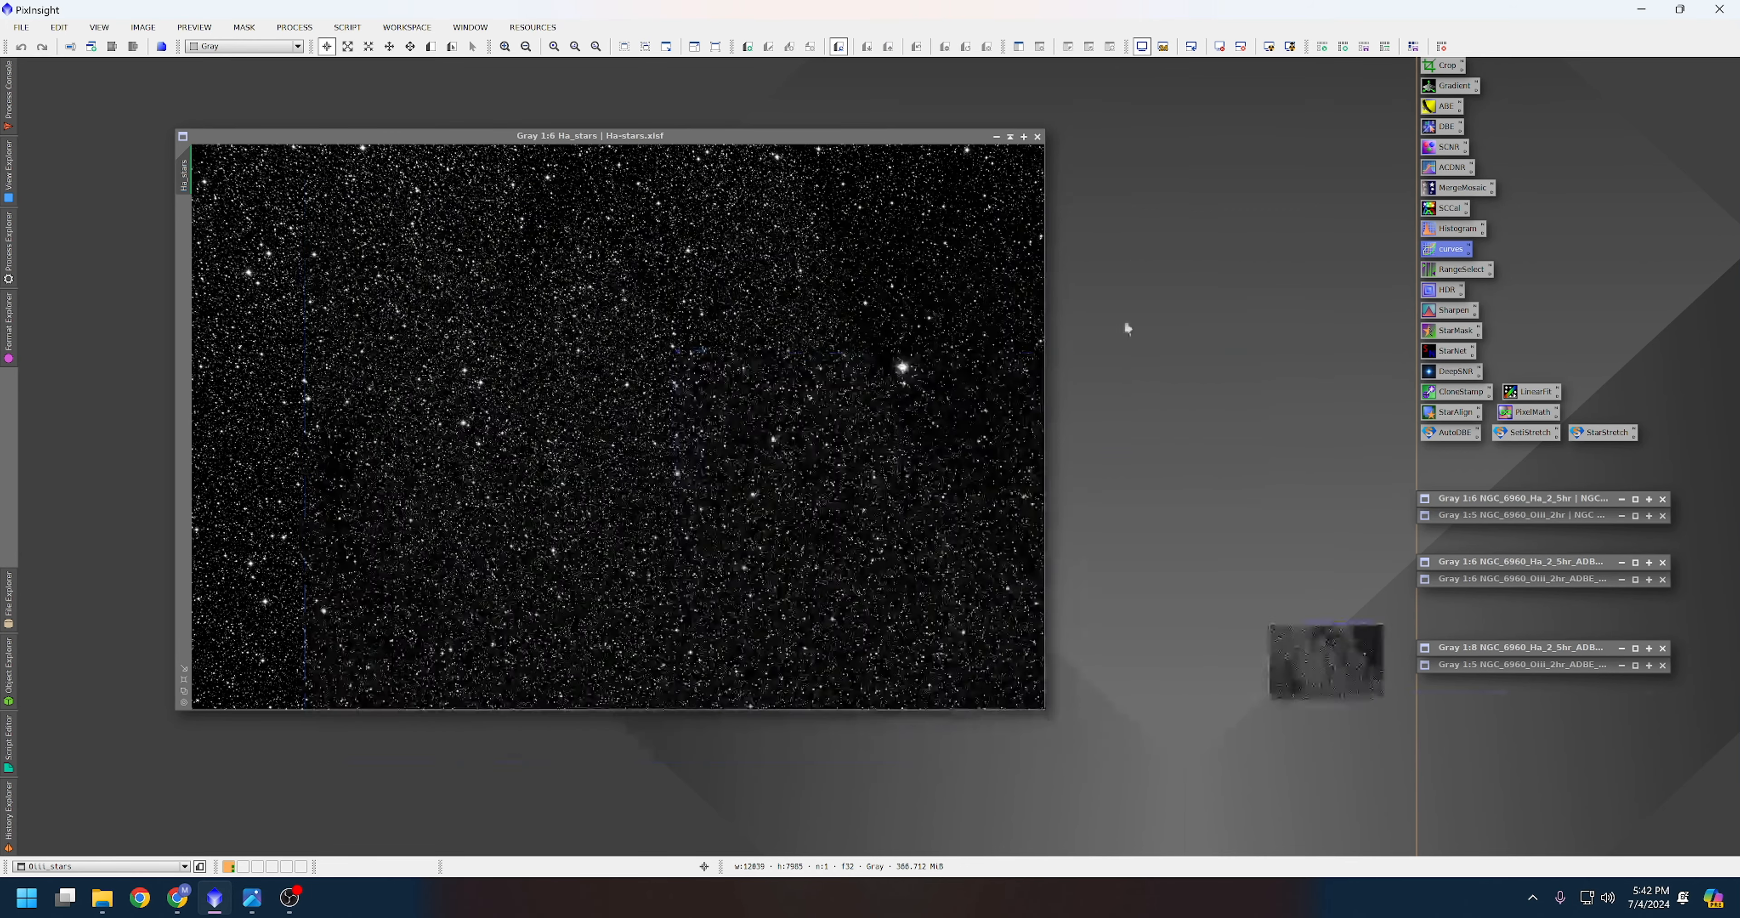
left_click(1010, 137)
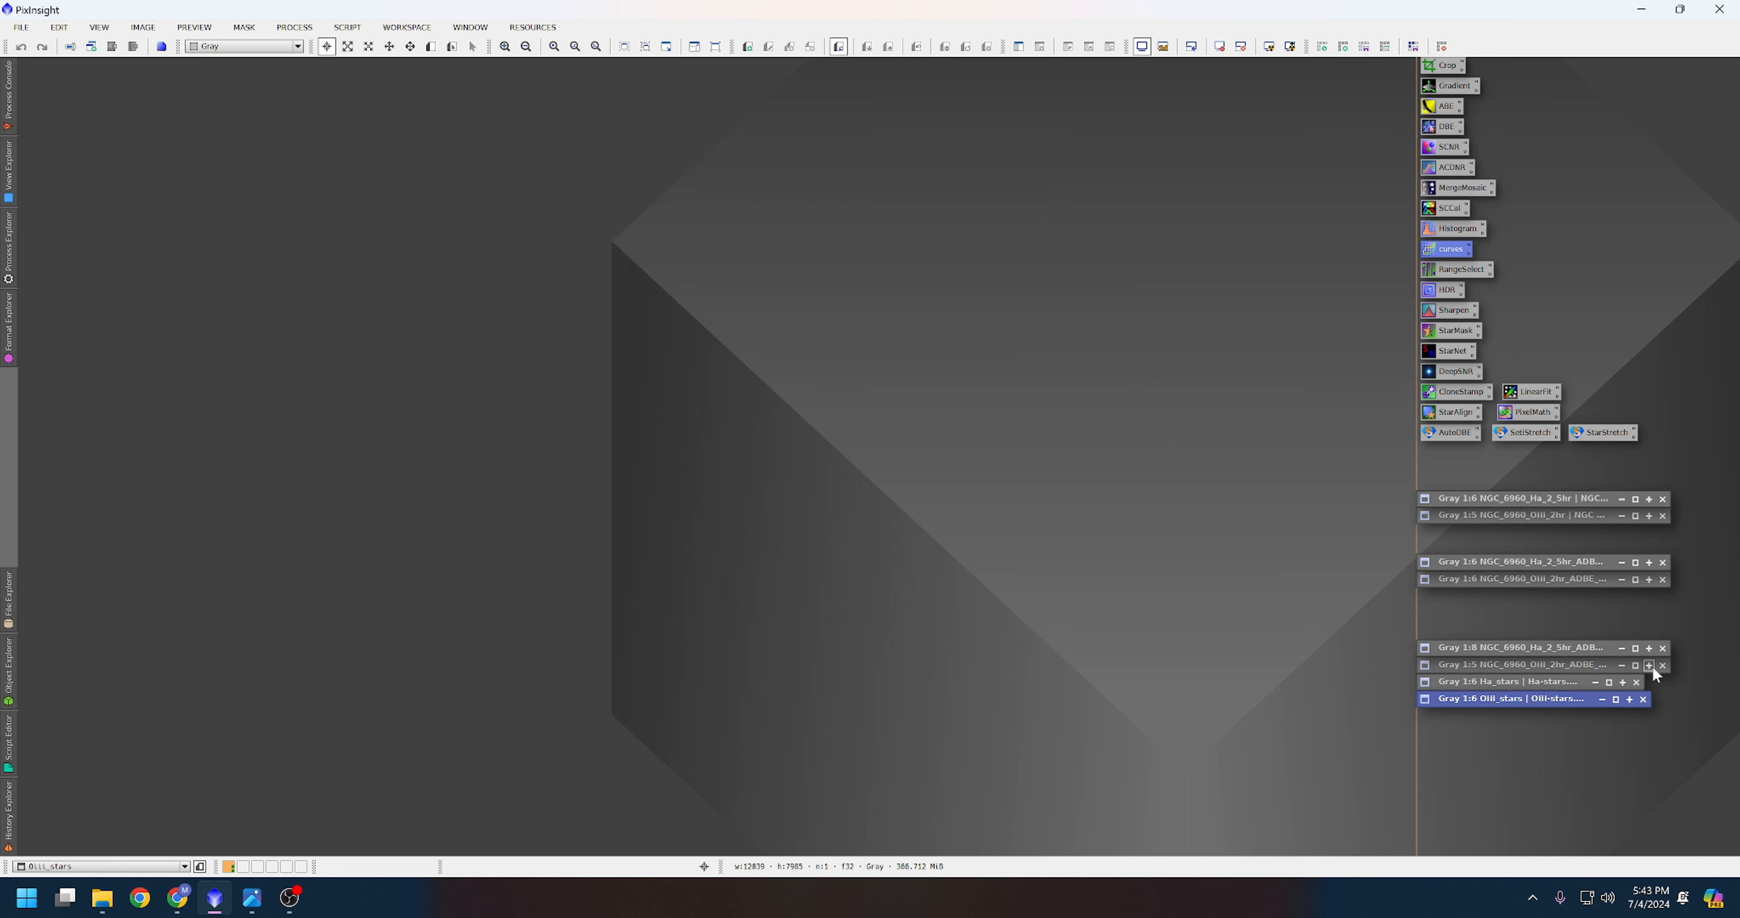
left_click(347, 27)
mouse_move(428, 244)
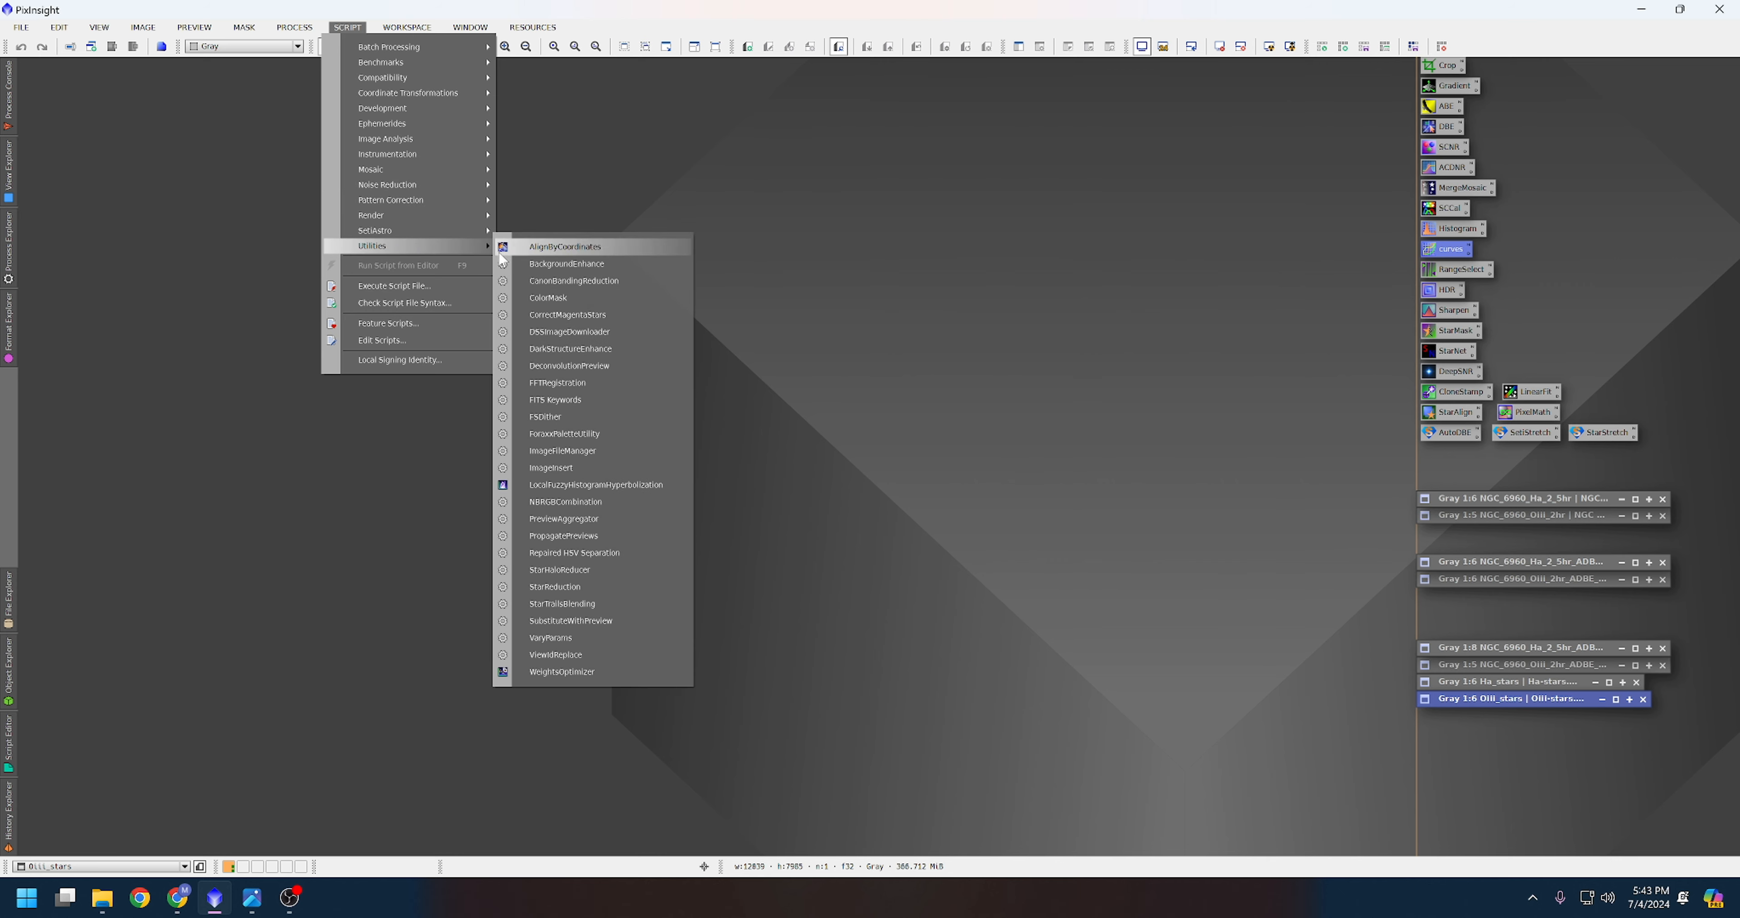
left_click(584, 435)
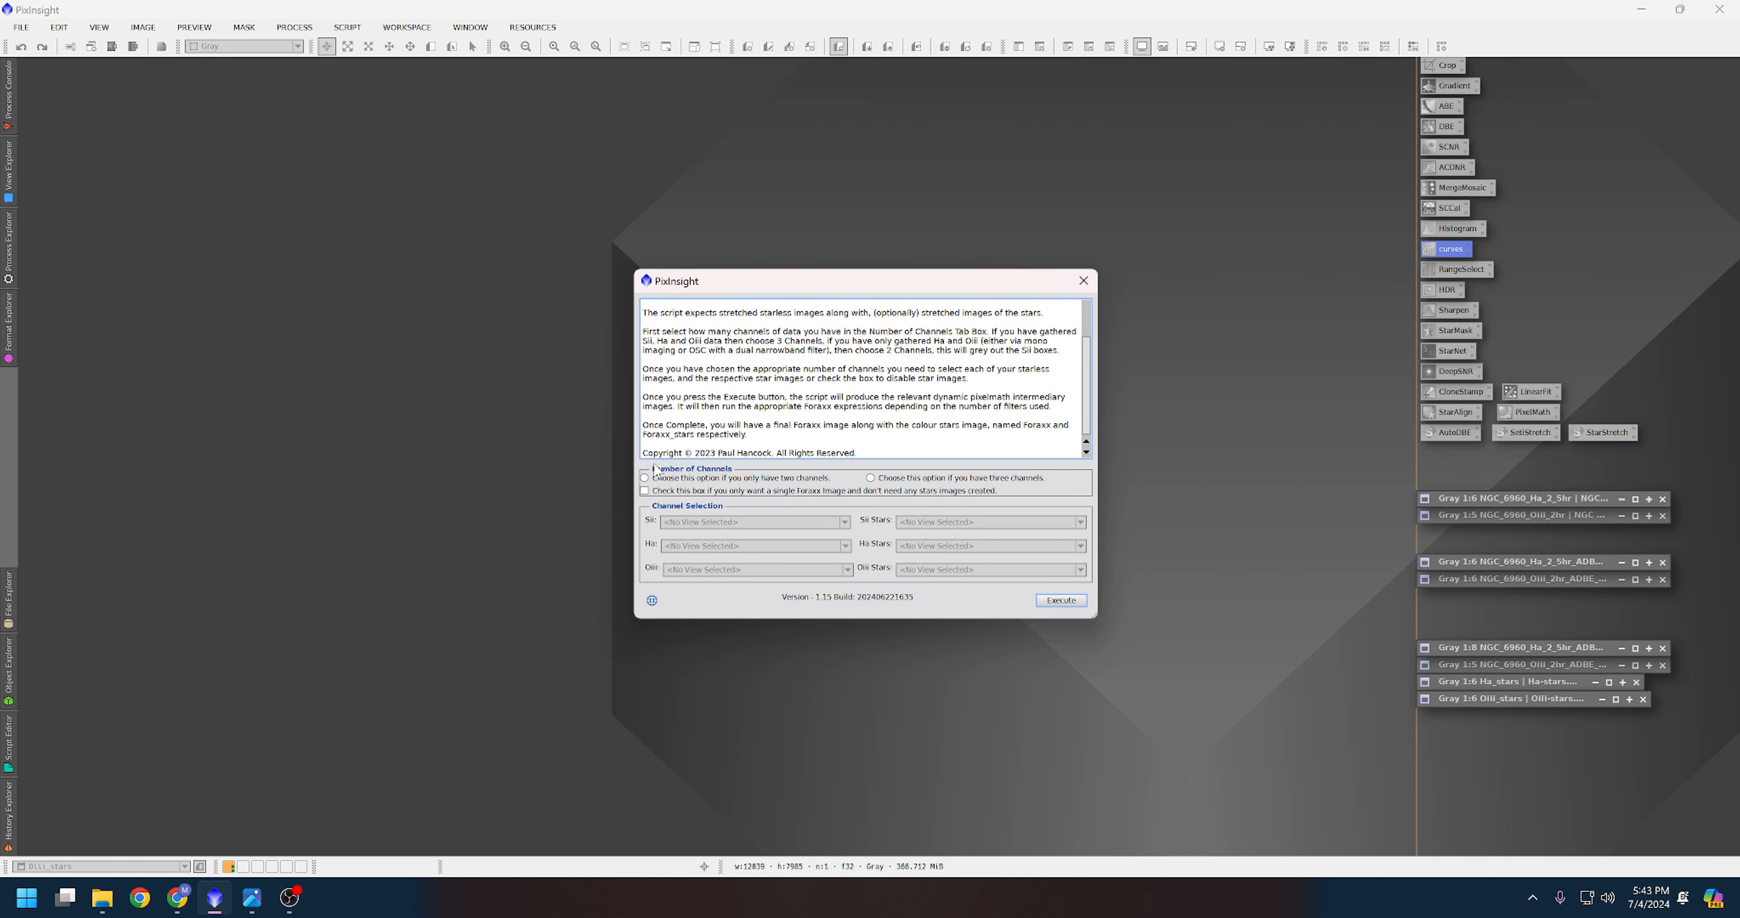
left_click(645, 478)
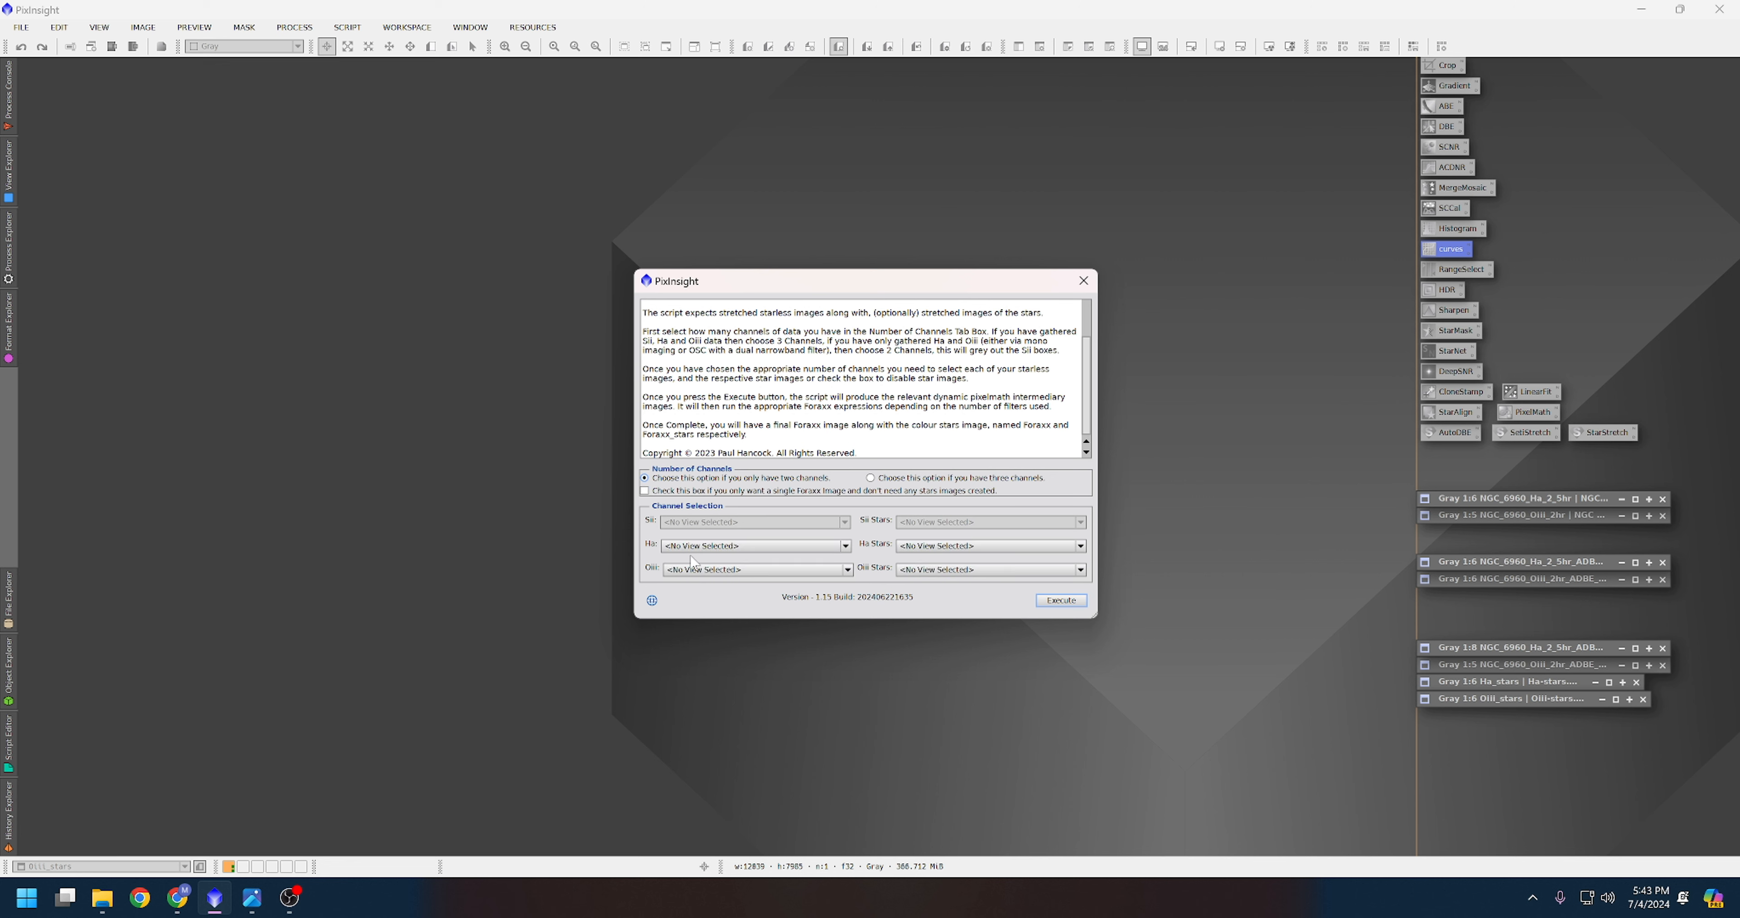
Assign NGC_6960_Ha_2_5hr_ADBE_registered_SL as Ha and NGC_6960_Oiii_2hr_ADBE_registered_SL as Oiii for the Foraxx combination.
left_click(741, 547)
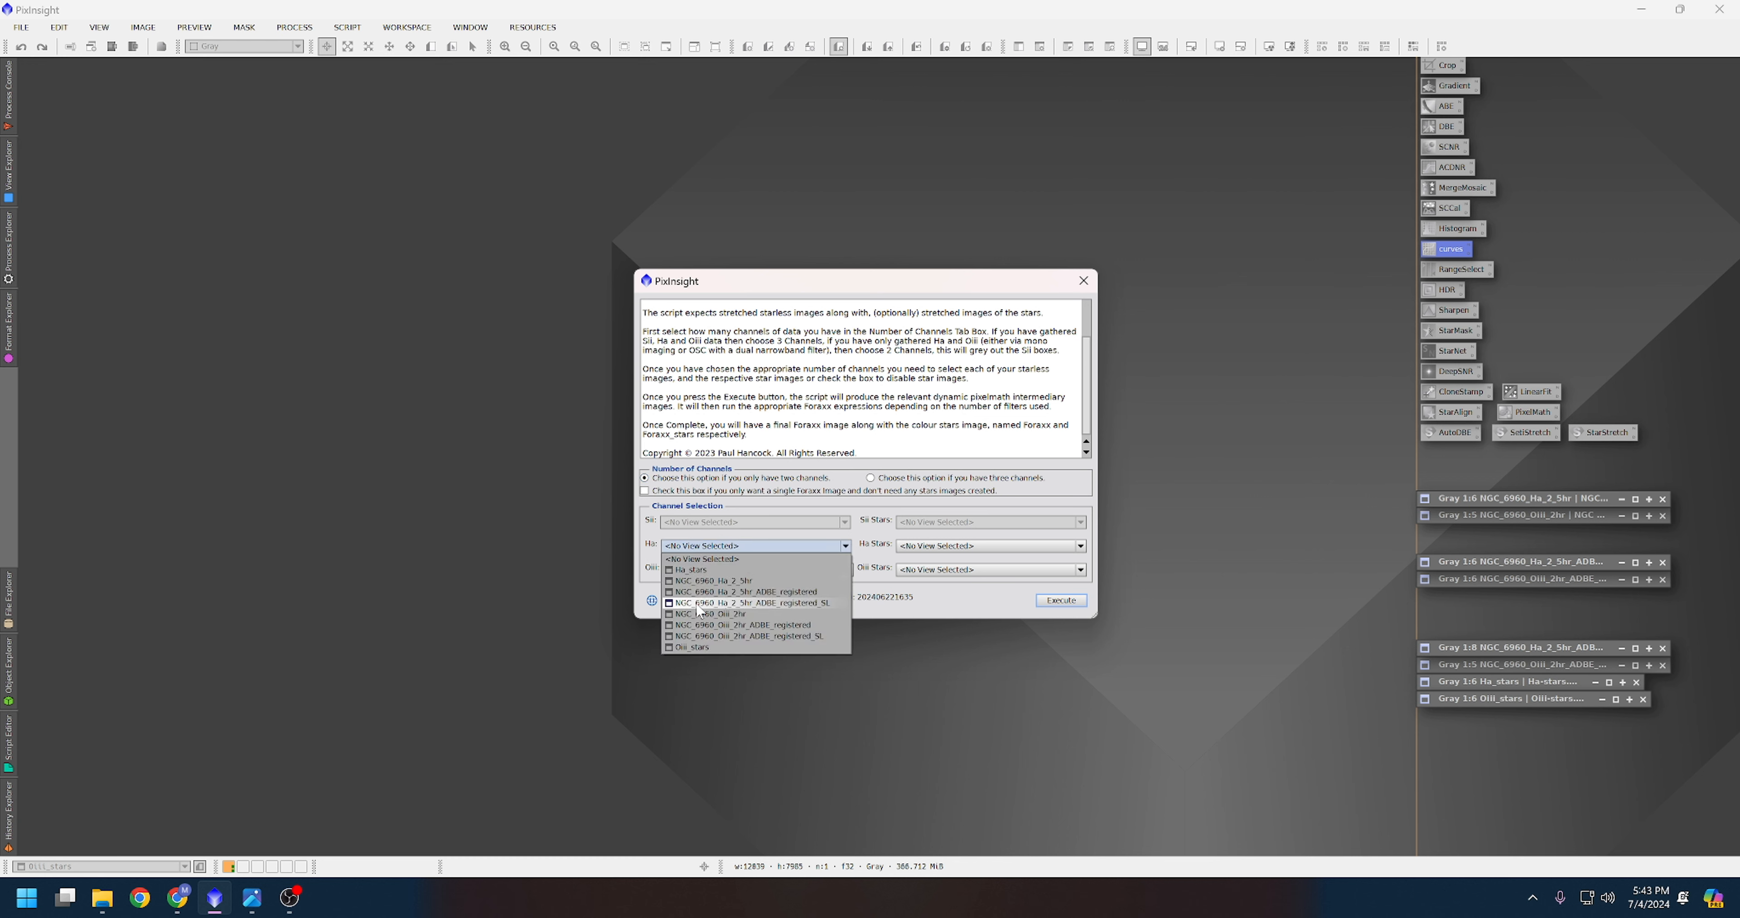
left_click(807, 604)
left_click(795, 567)
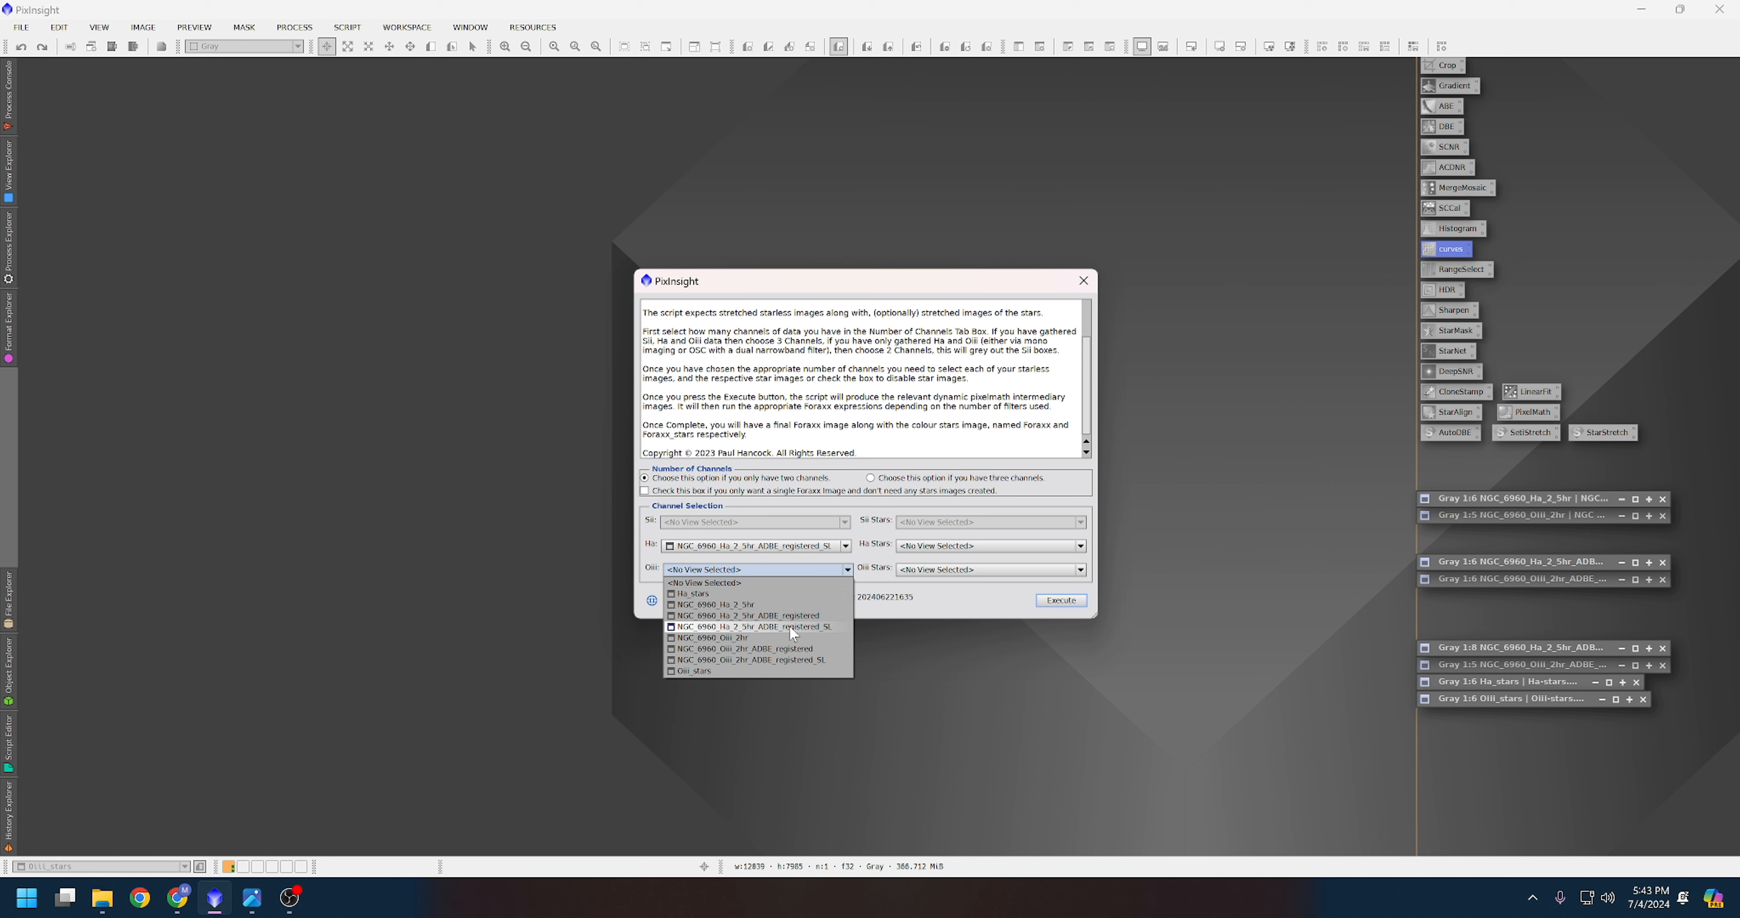
left_click(790, 659)
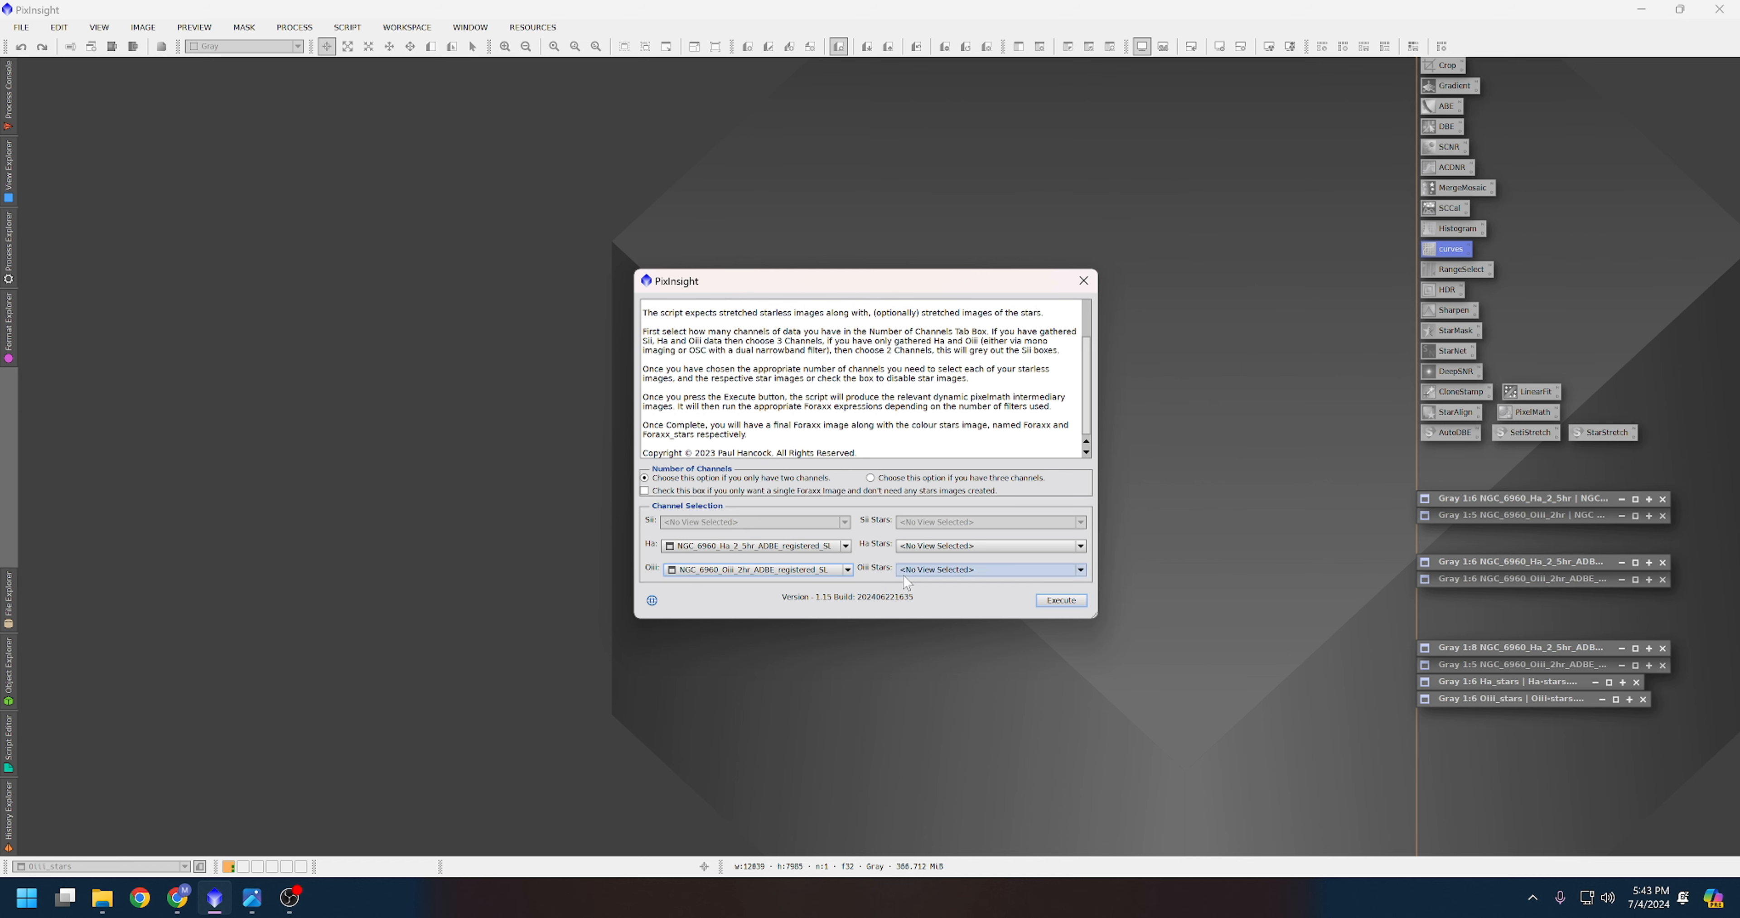
left_click_drag(1043, 290, 1067, 346)
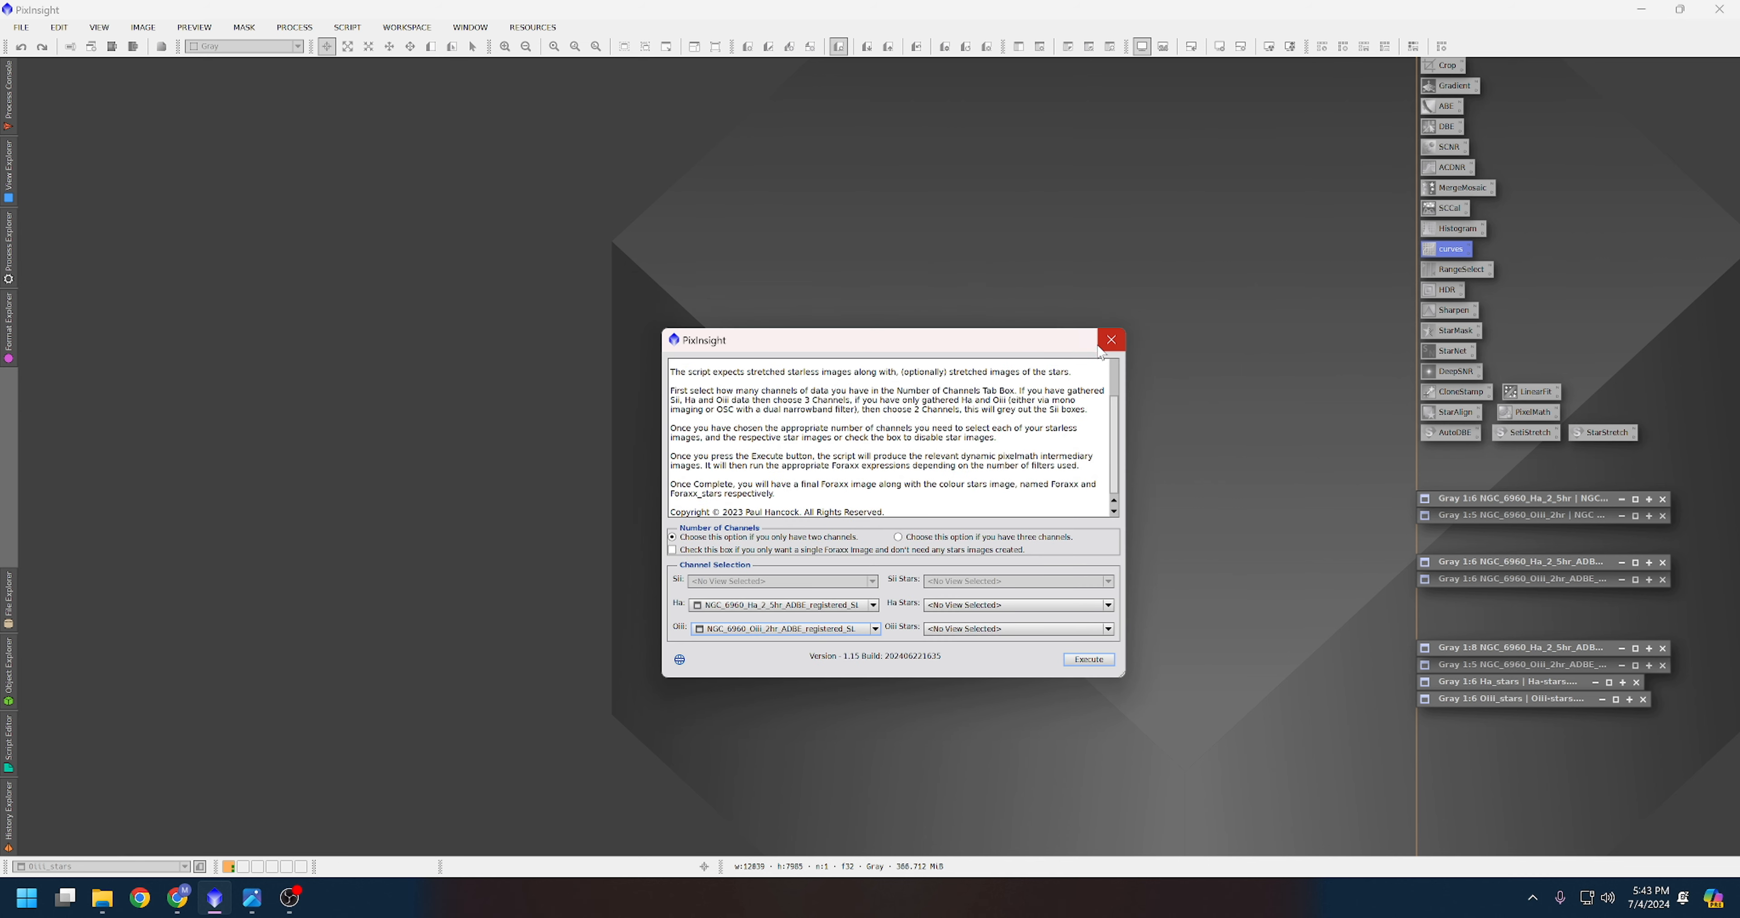
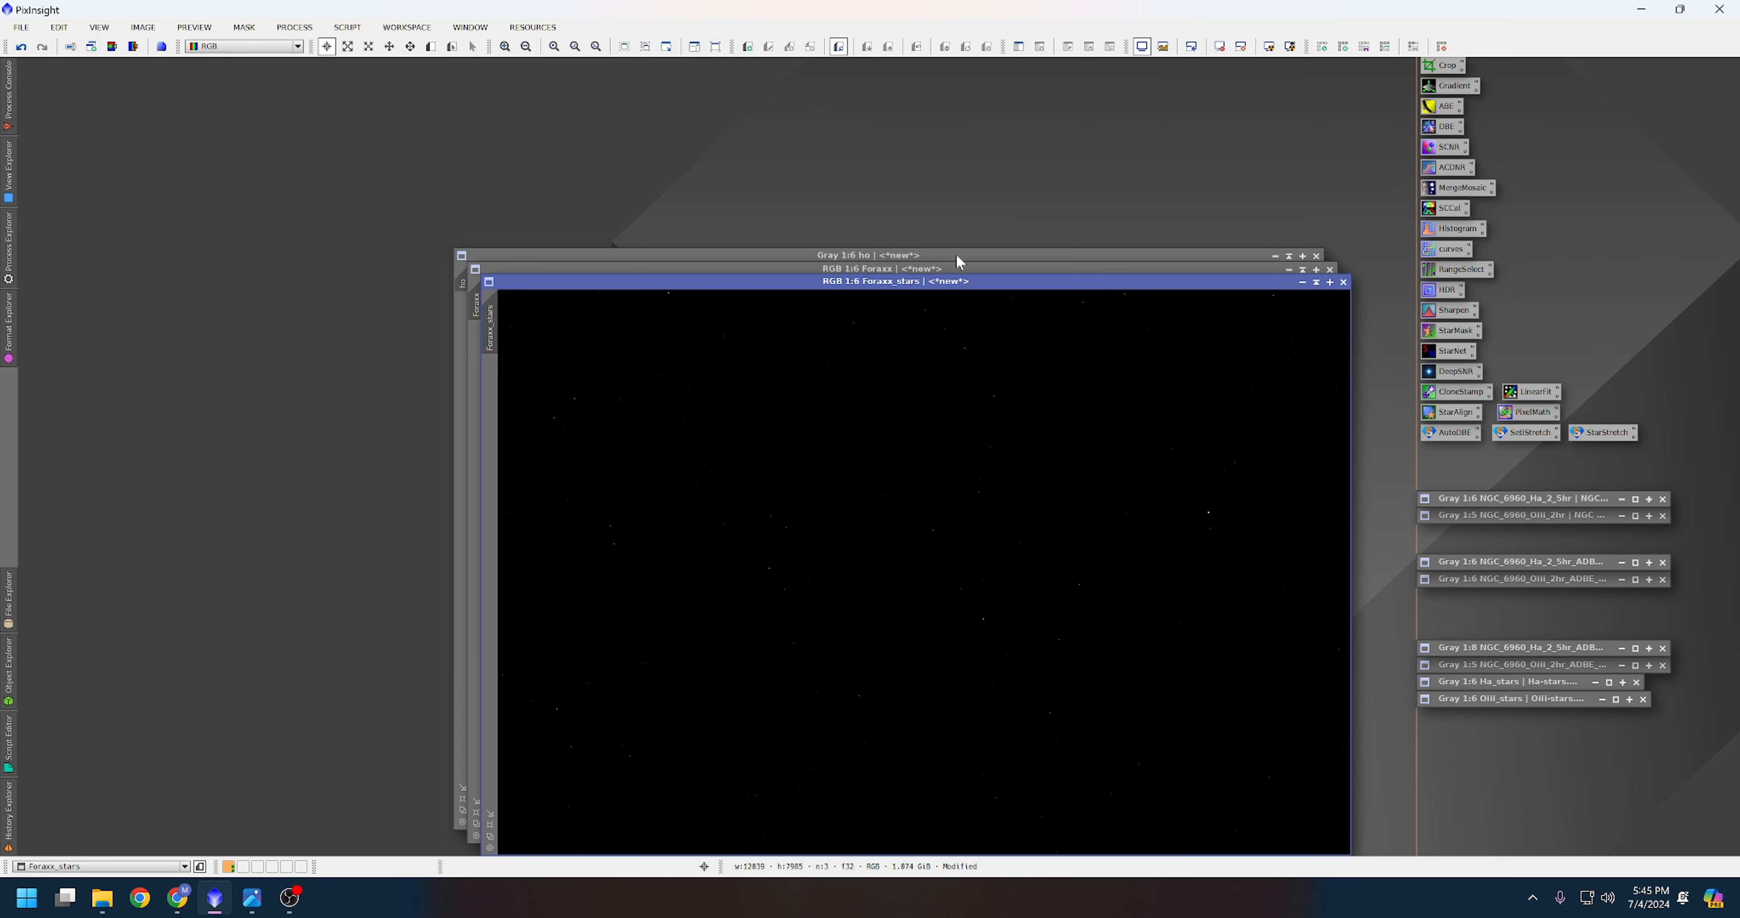
Close the intermediate ho image and spread the Foraxx and Foraxx_stars windows apart on the workspace.
left_click_drag(943, 252, 566, 138)
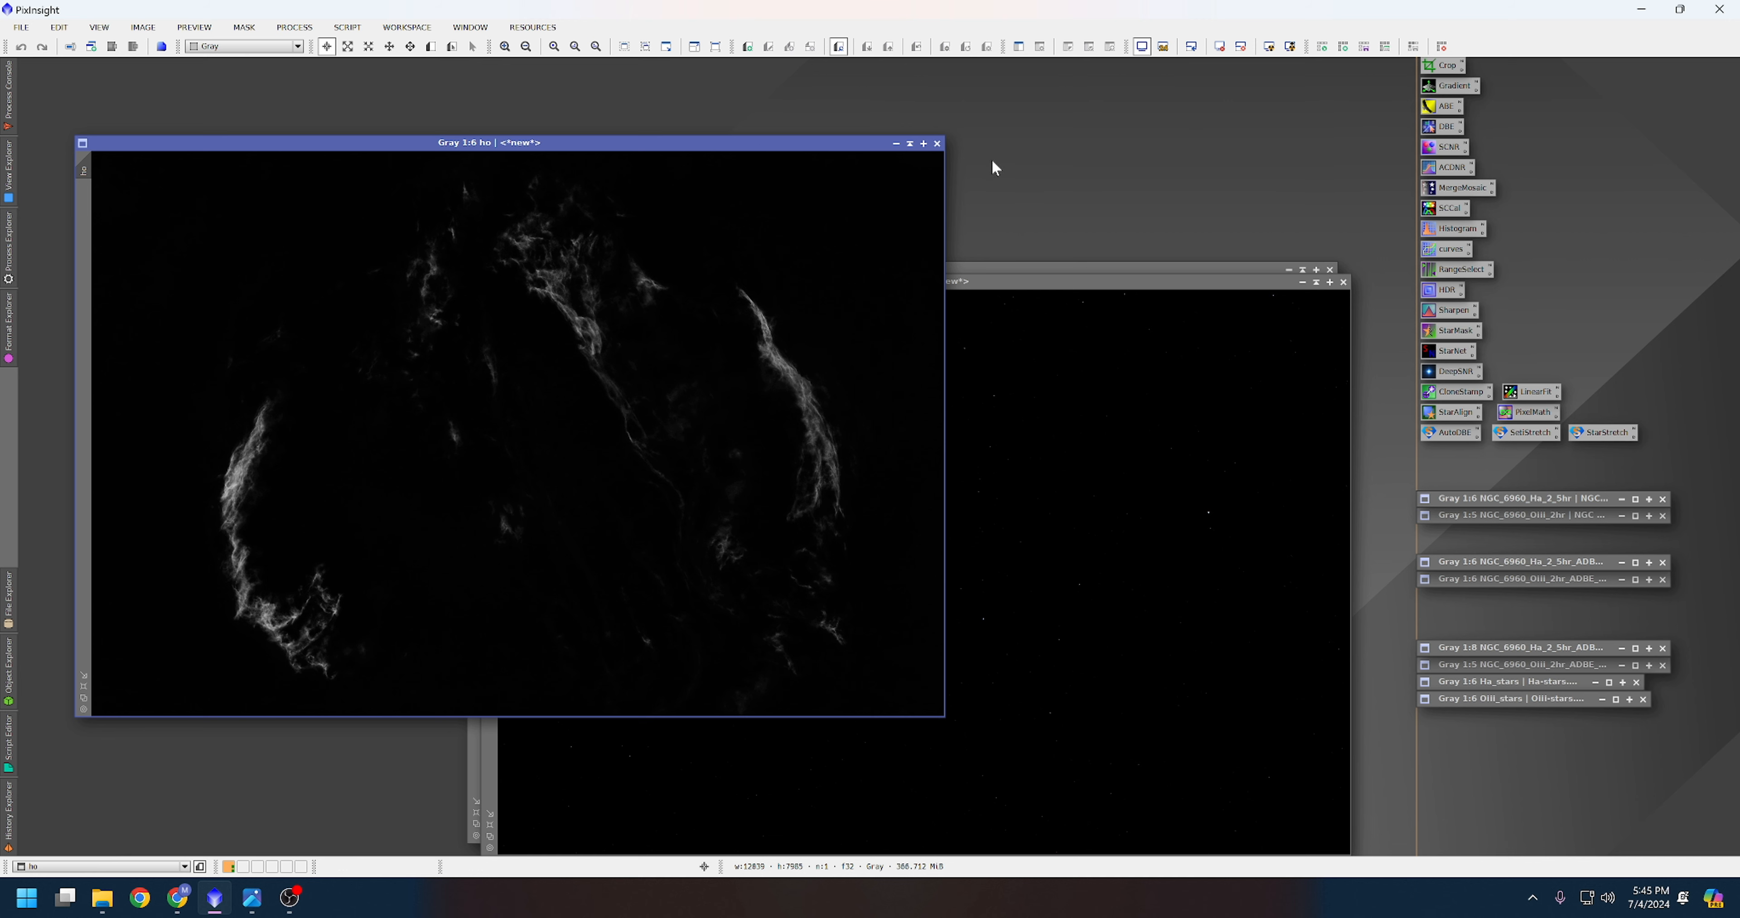
left_click(937, 143)
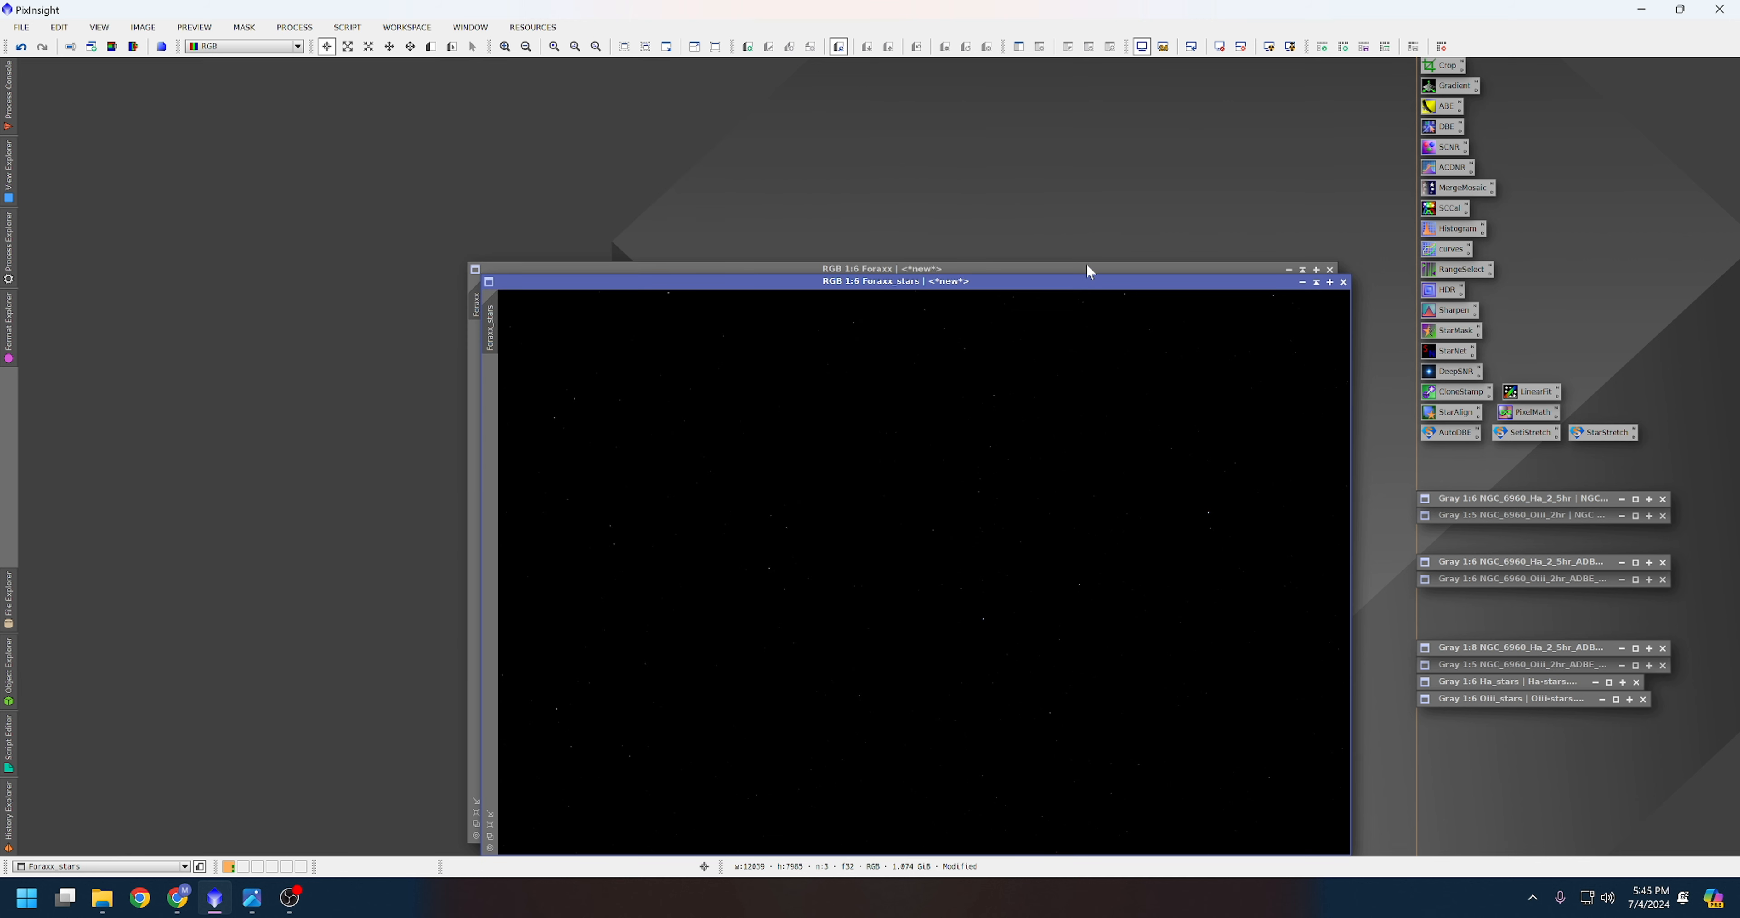
left_click_drag(1084, 269, 759, 133)
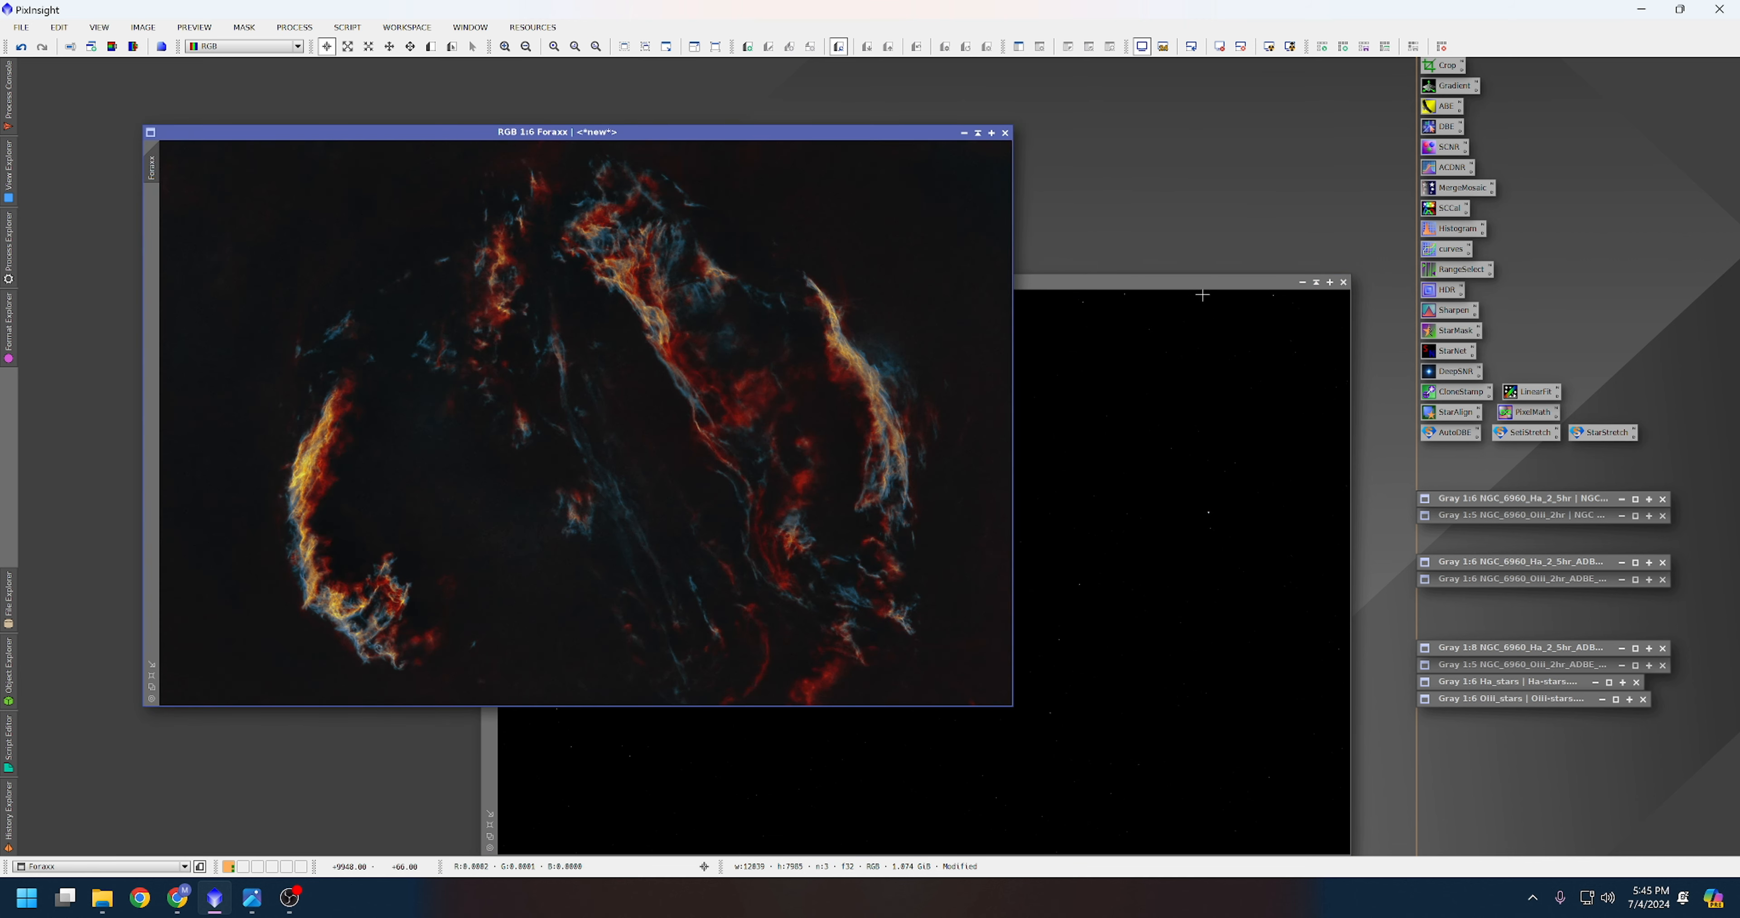
left_click_drag(1195, 283, 1414, 202)
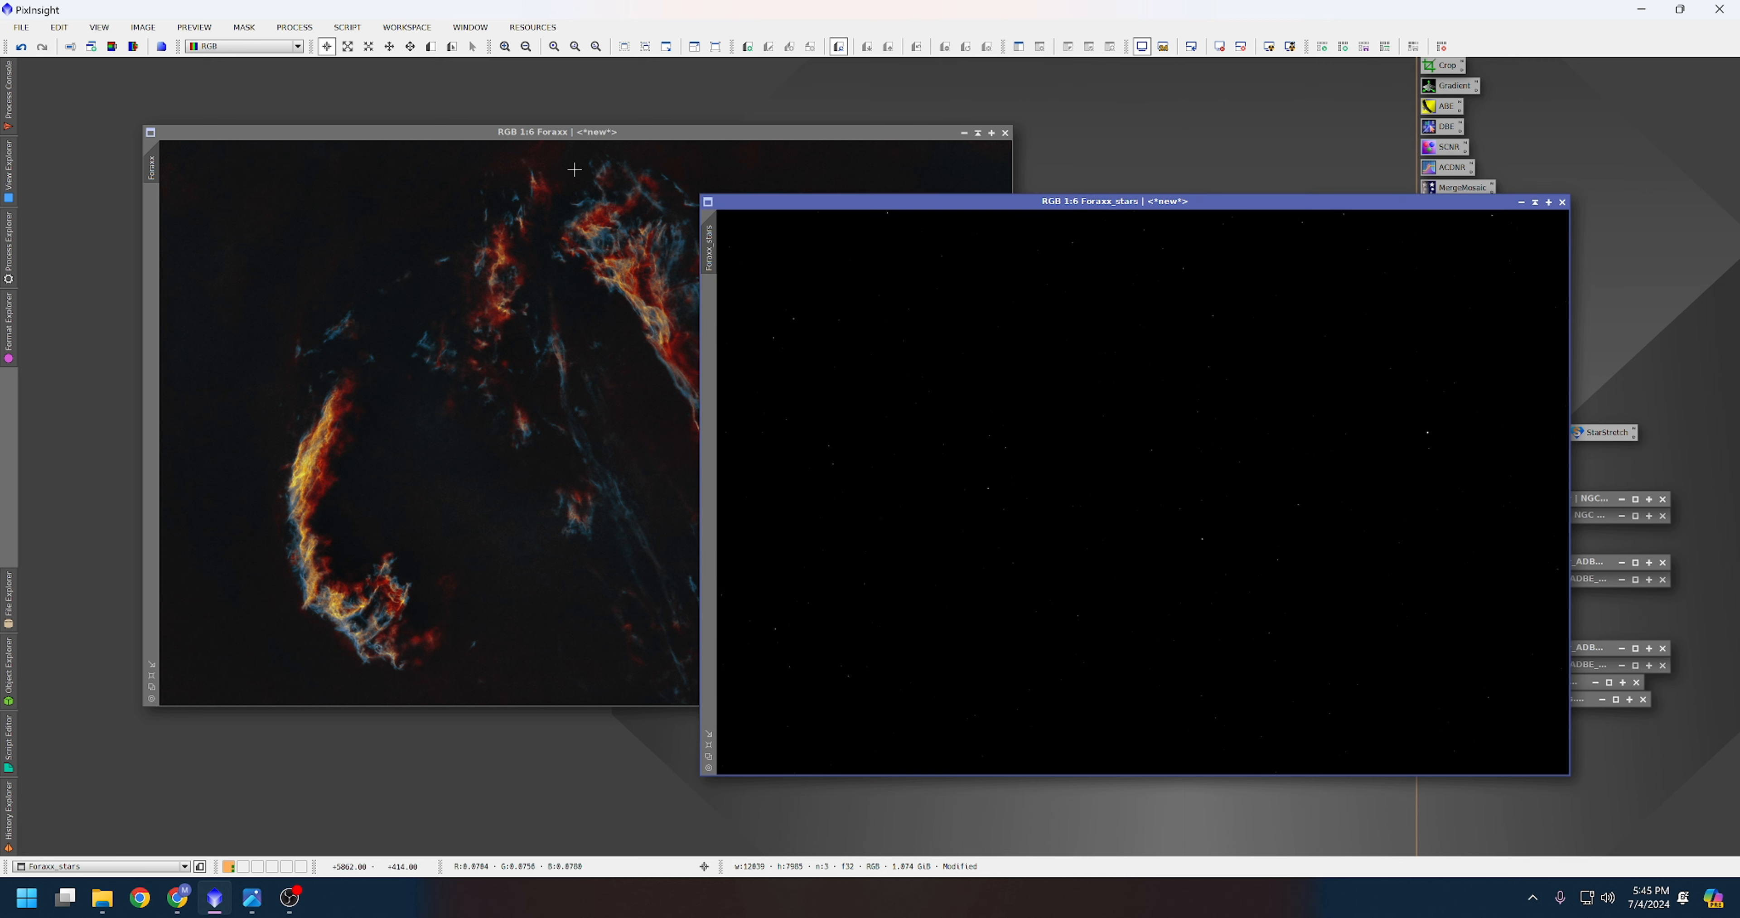
Preview the Foraxx_stars image with an automatic screen stretch.
left_click(557, 133)
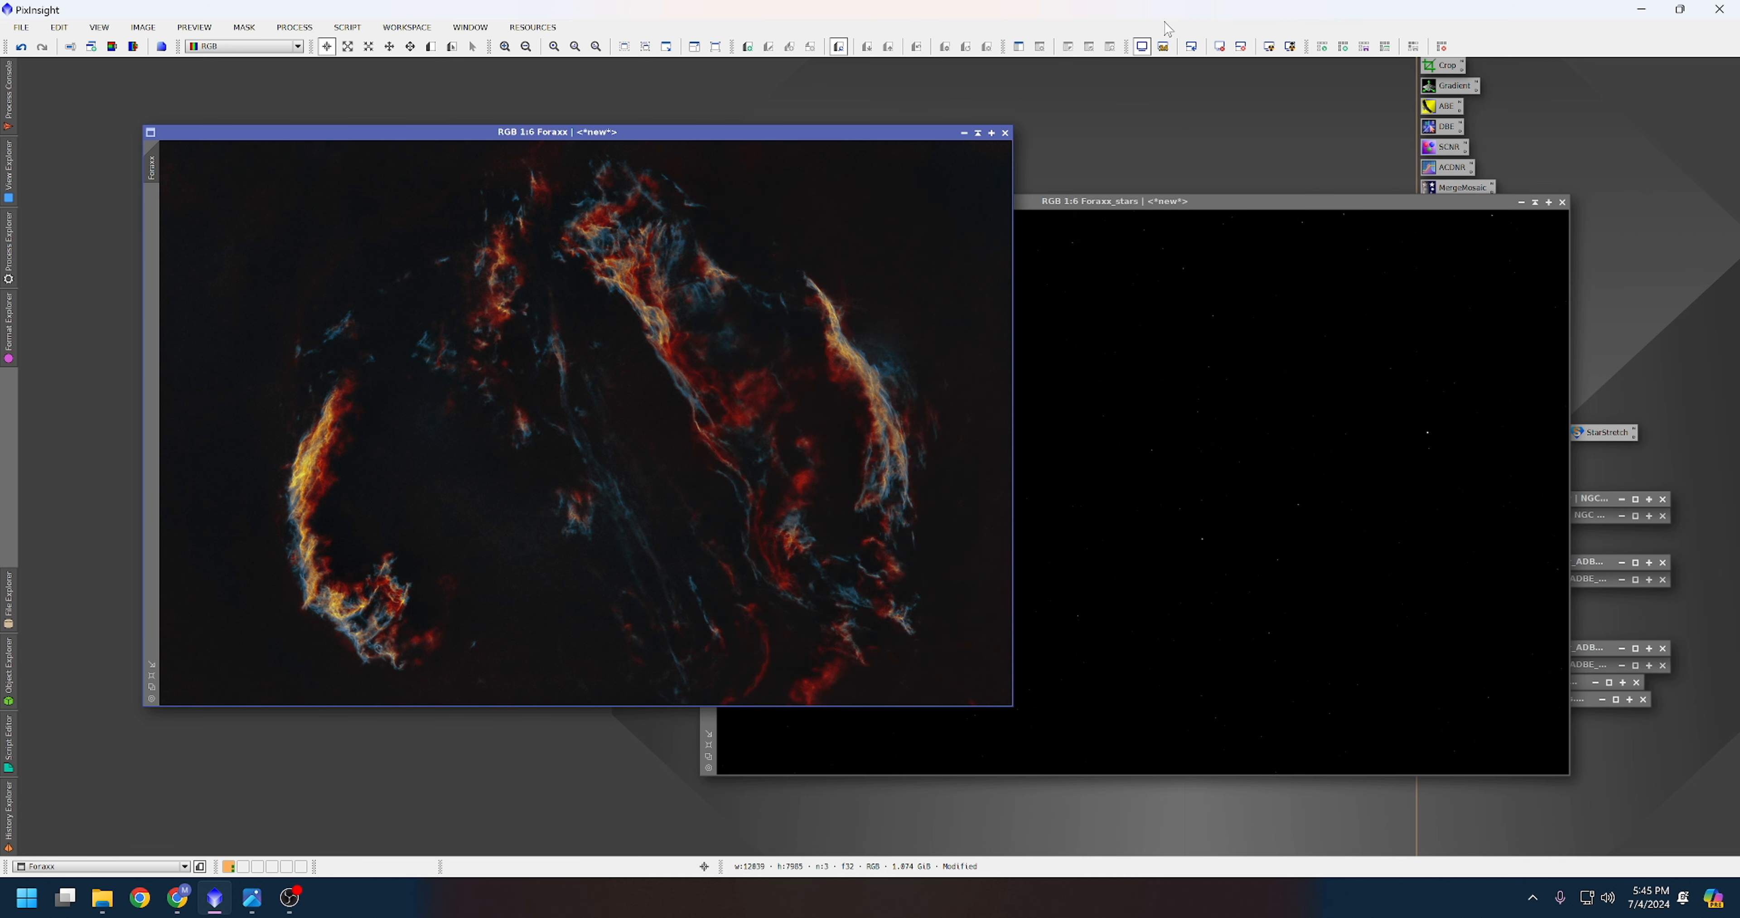
left_click(1142, 50)
left_click(1142, 201)
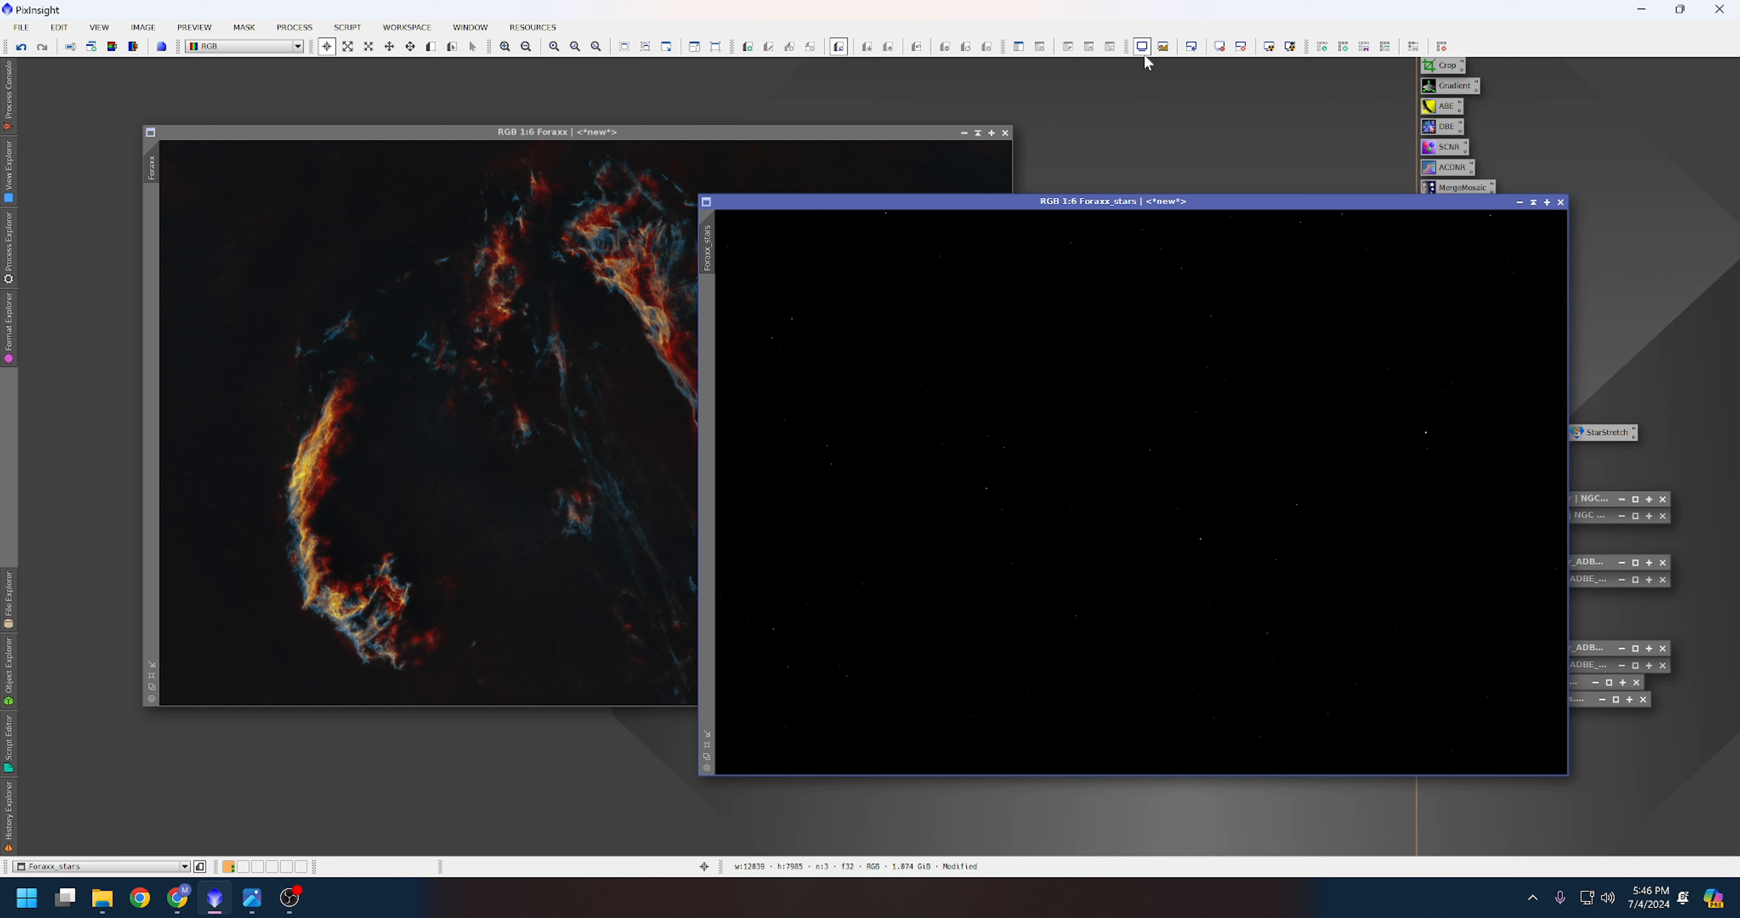
left_click(1143, 52)
left_click(1268, 48)
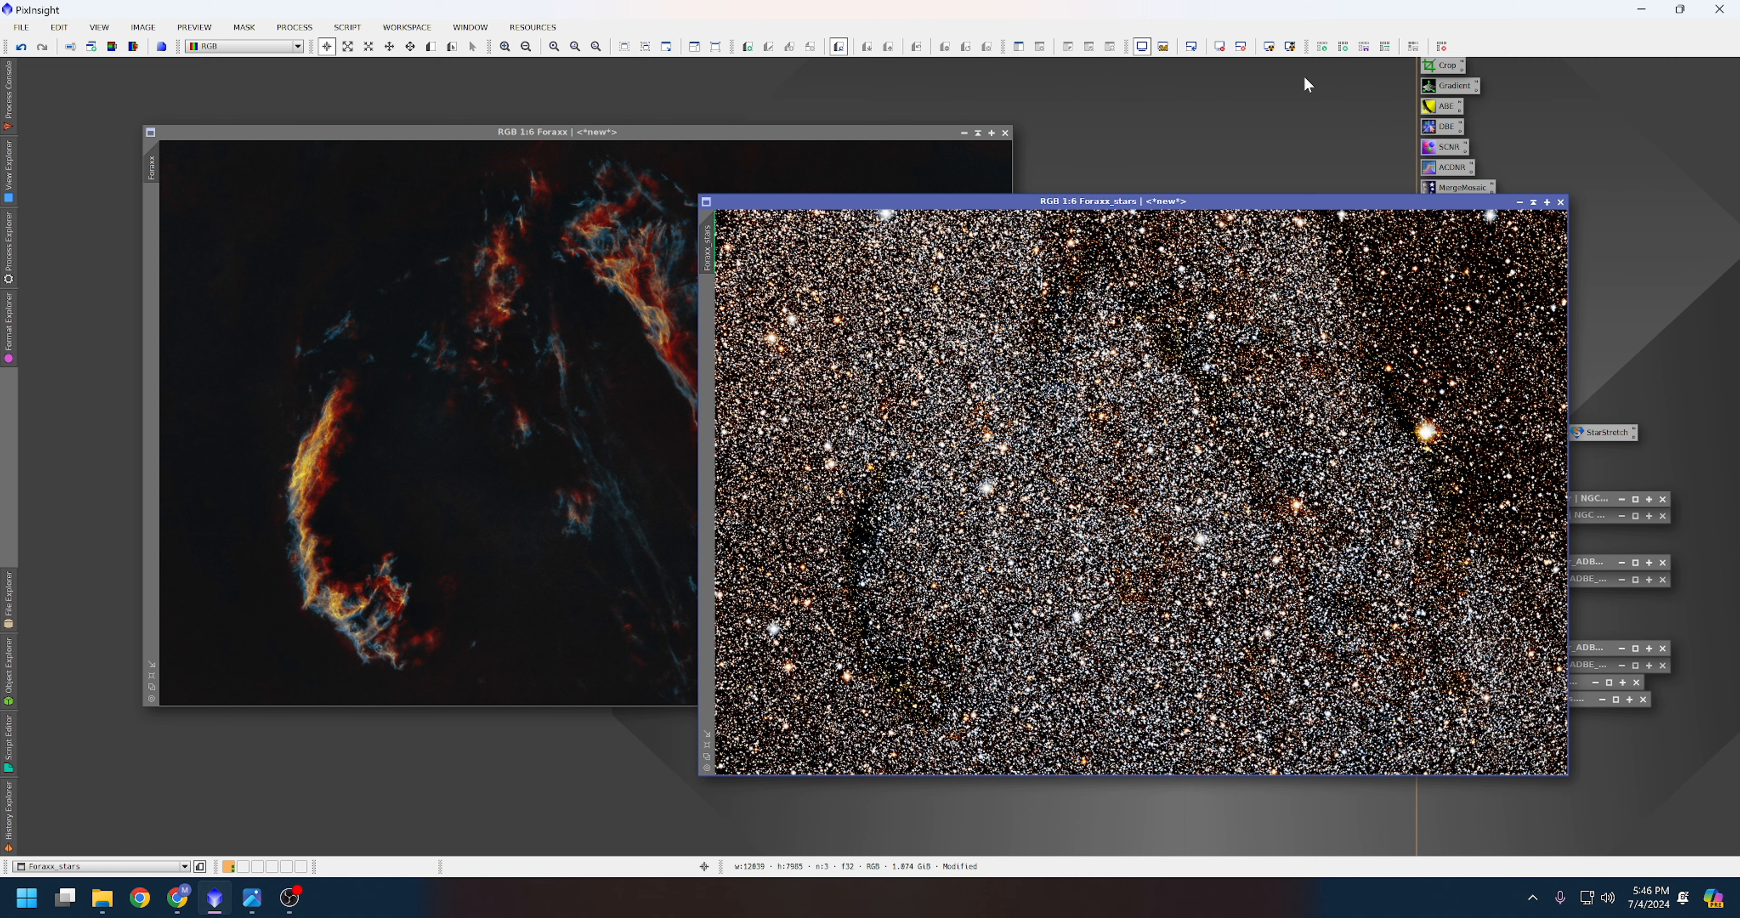
Turn off the screen stretch on Foraxx_stars and apply the saved StarStretch process to it.
left_click(1141, 46)
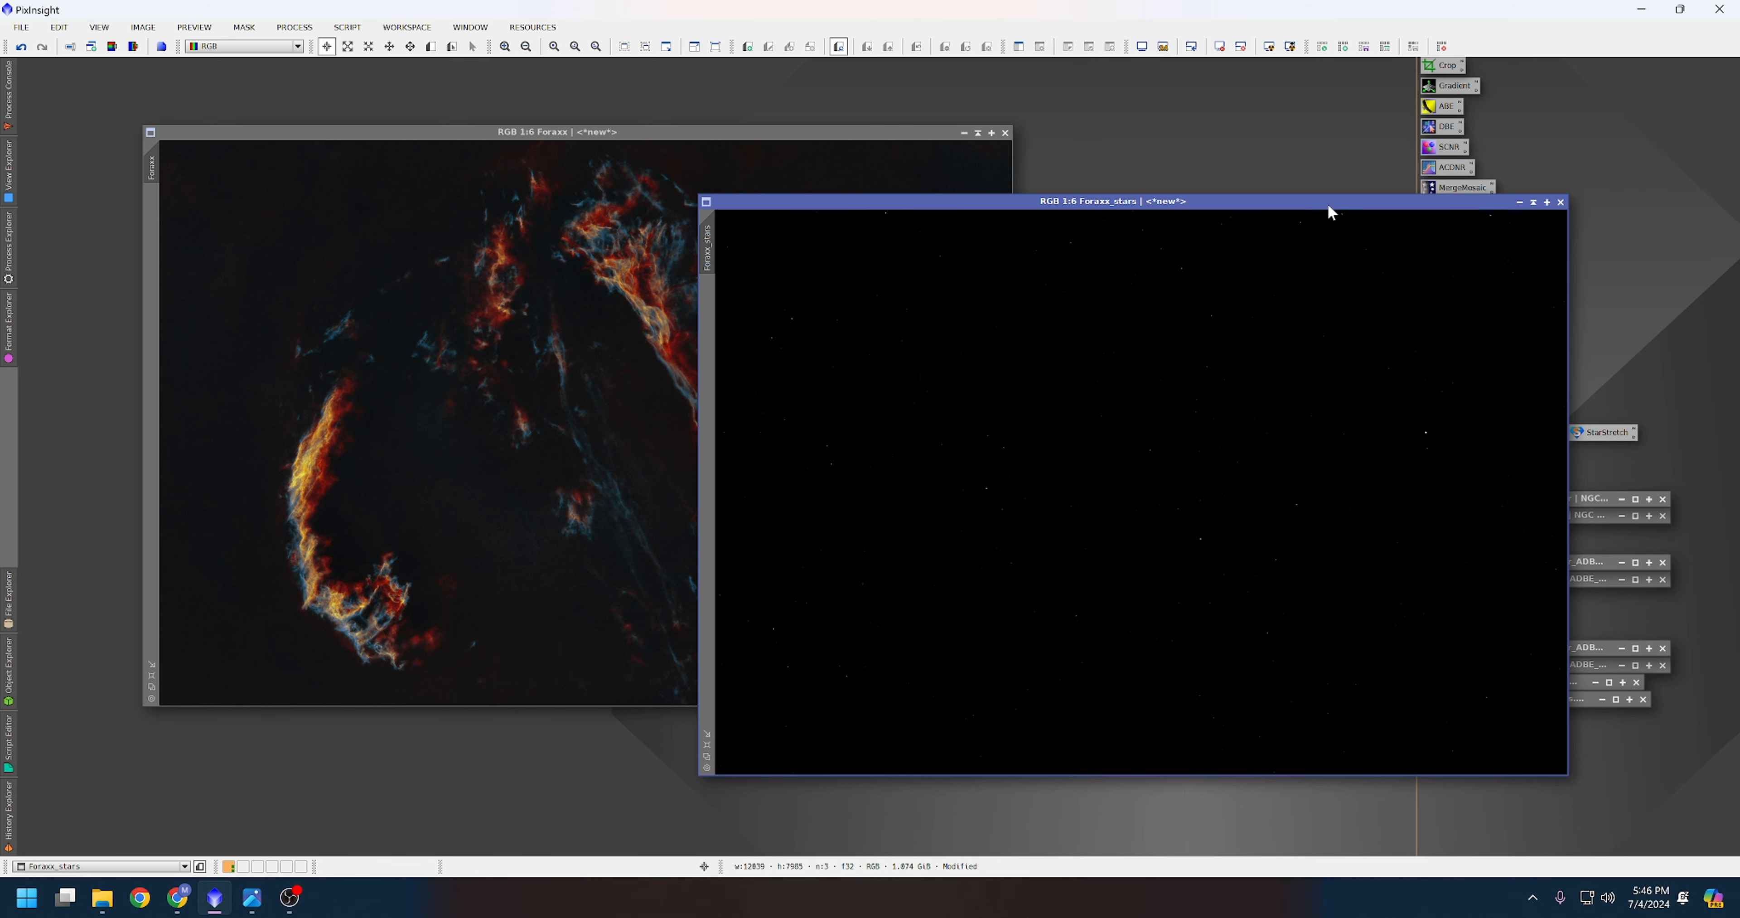
left_click_drag(1328, 204, 982, 214)
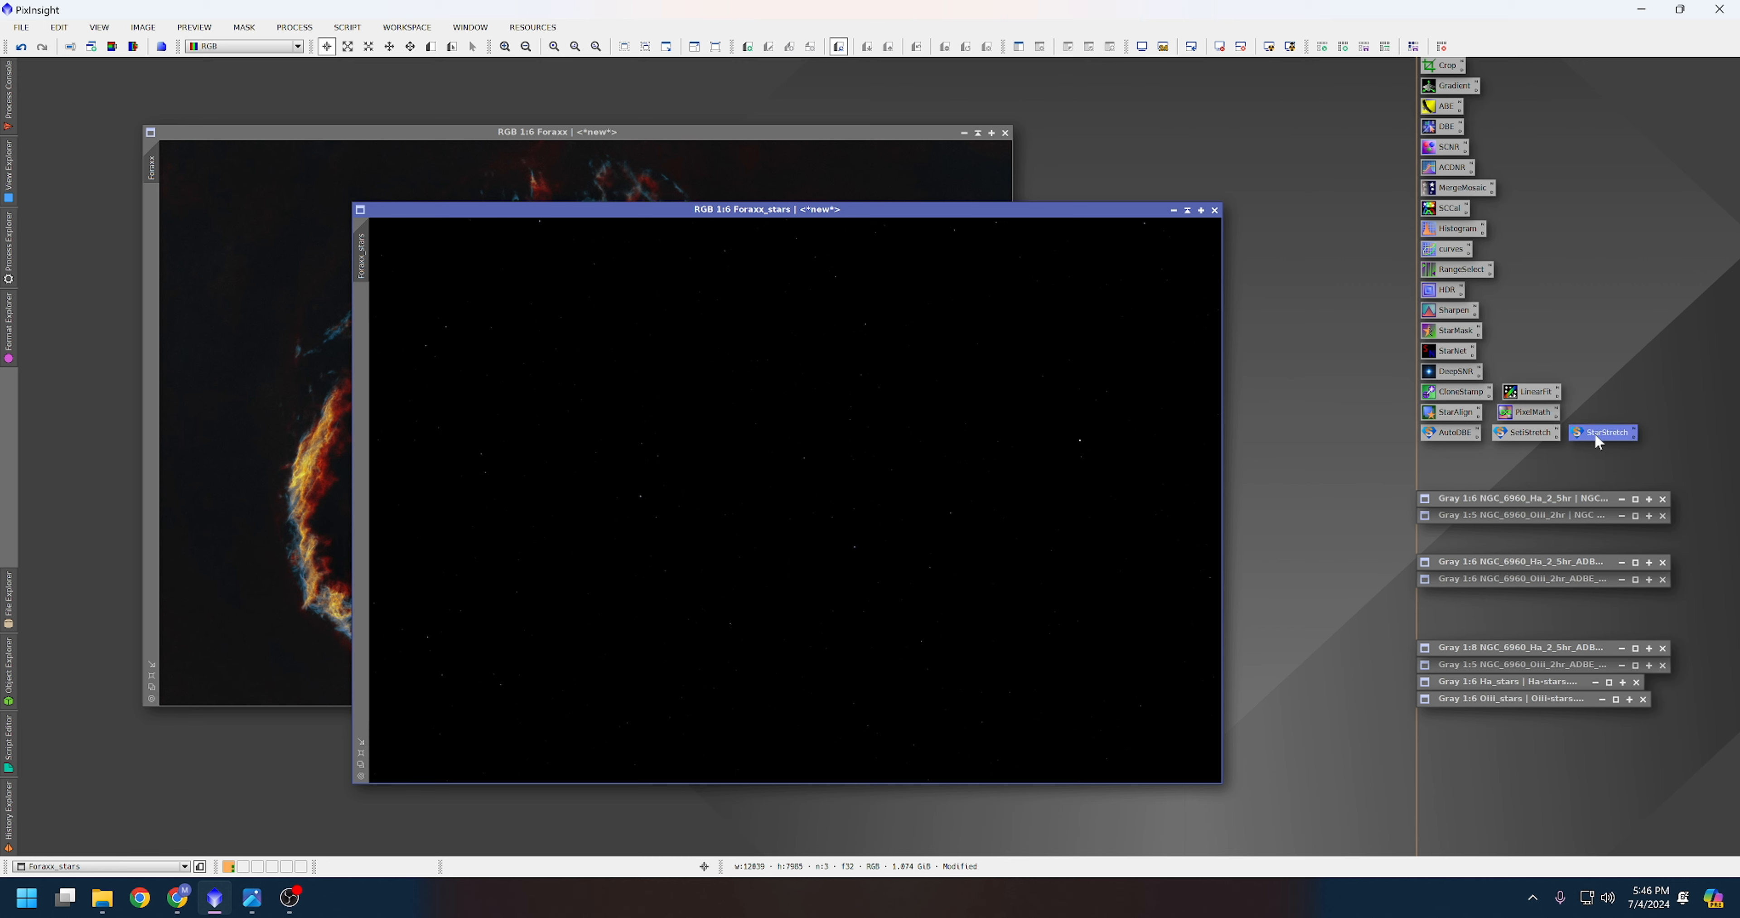
left_click_drag(1595, 432, 809, 511)
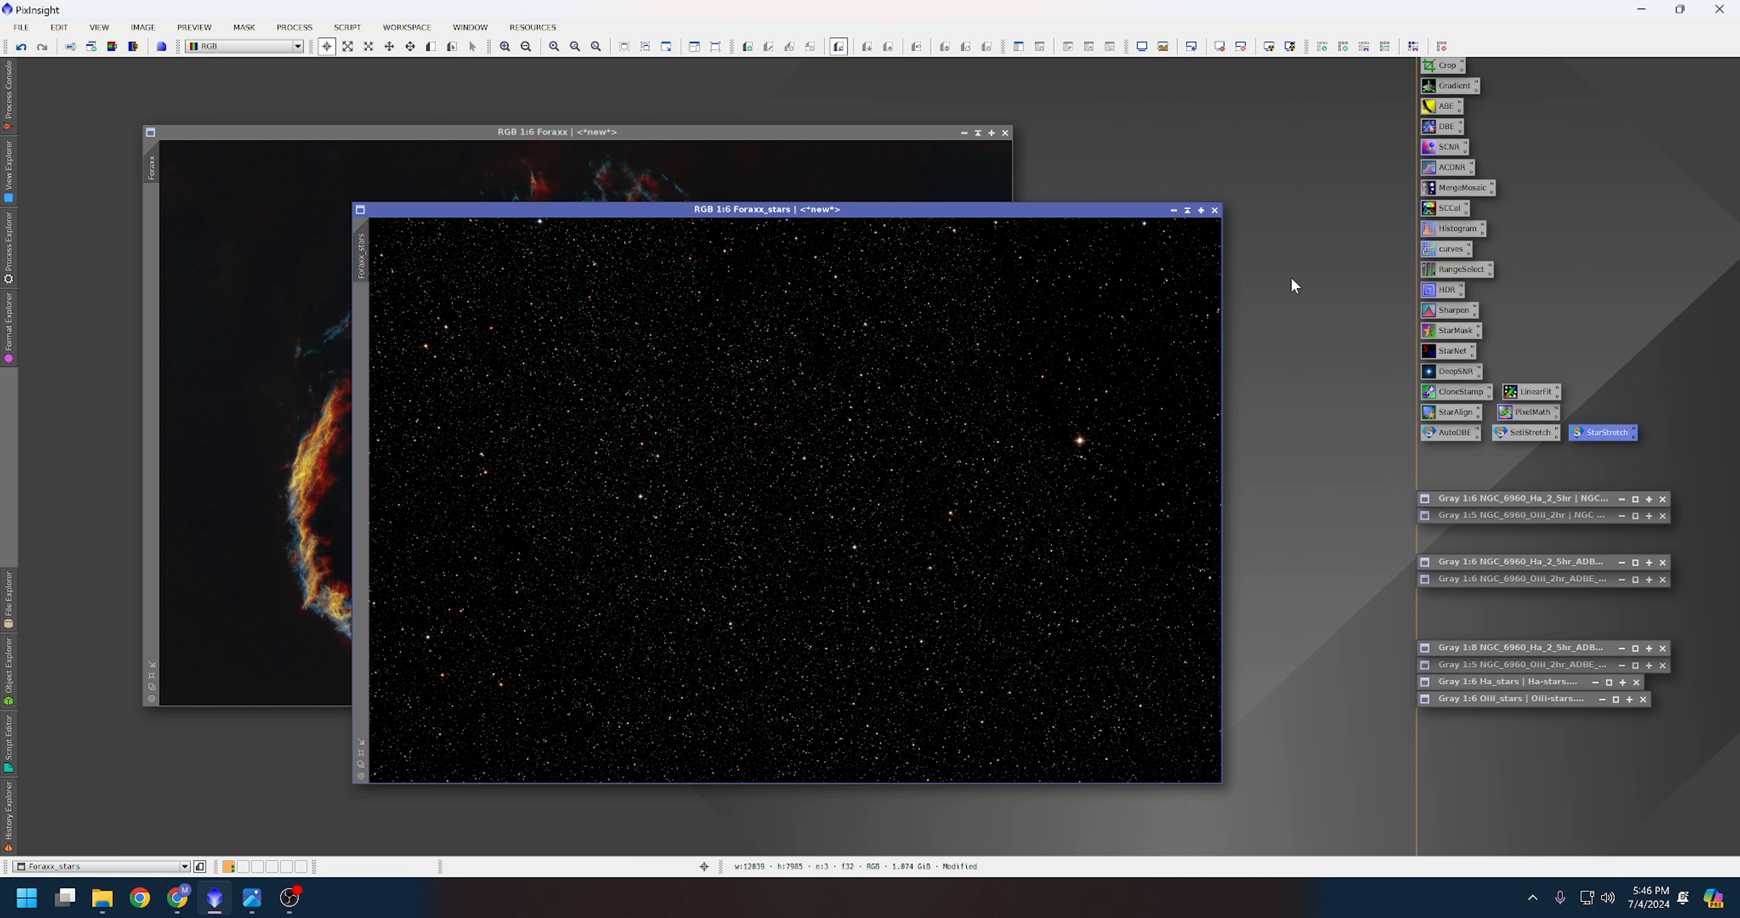
Open CurvesTransformation with a real-time preview of Foraxx_stars and lower the midtones of the RGB/K curve.
left_click(1445, 253)
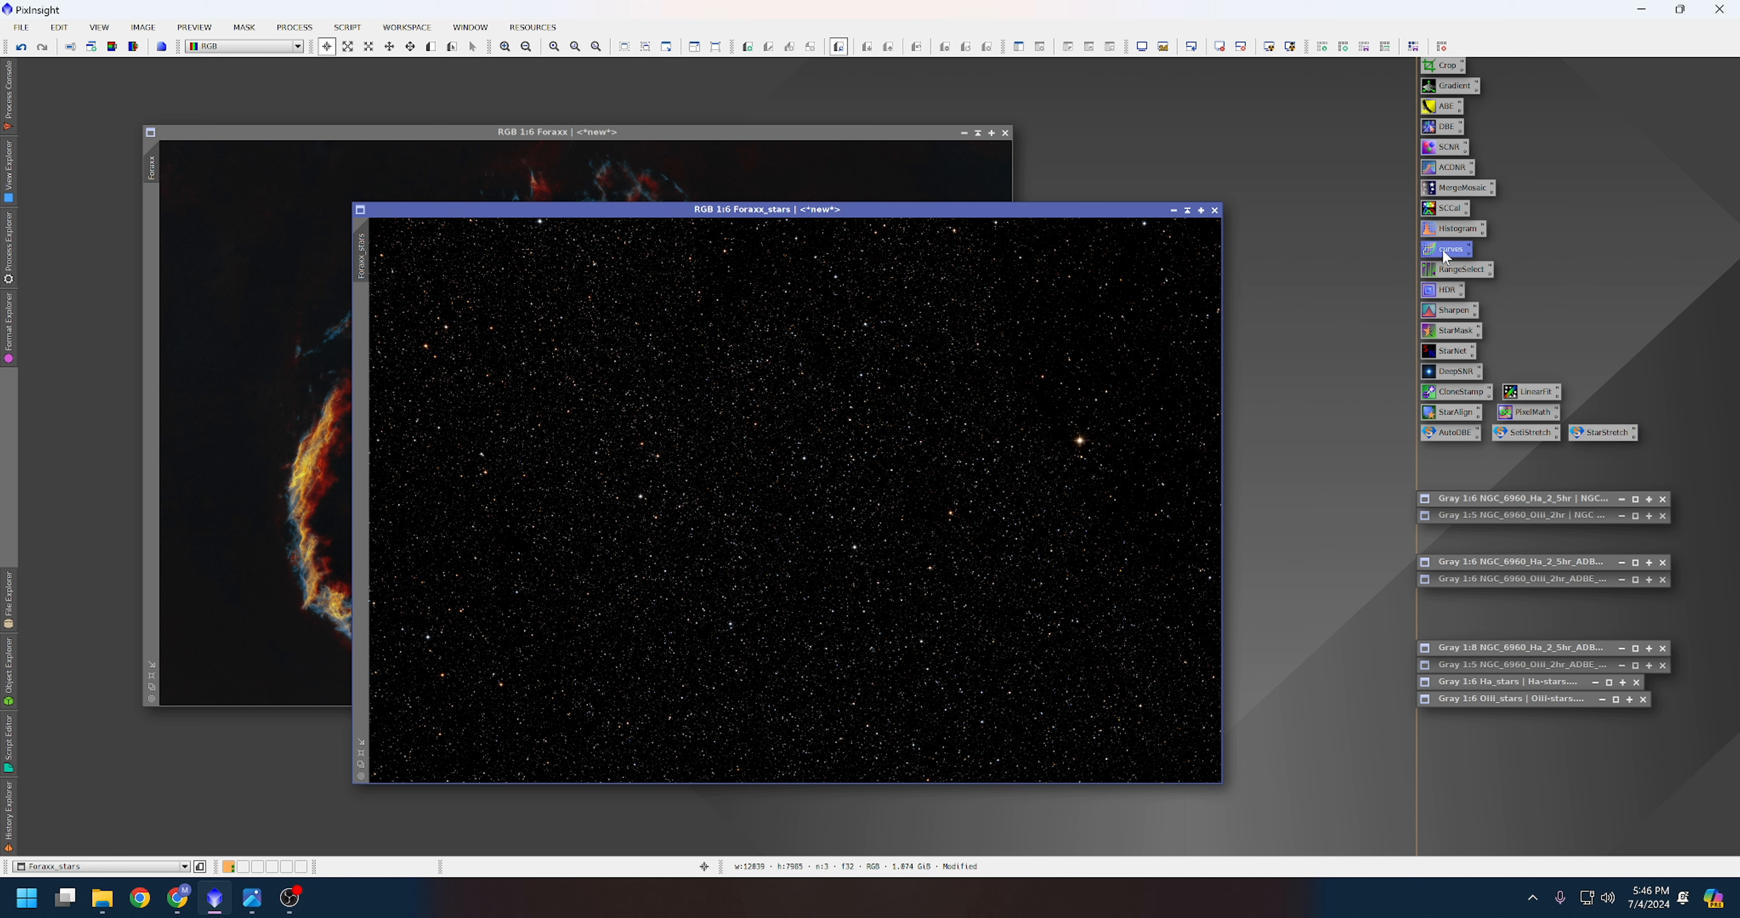
double_click(1442, 249)
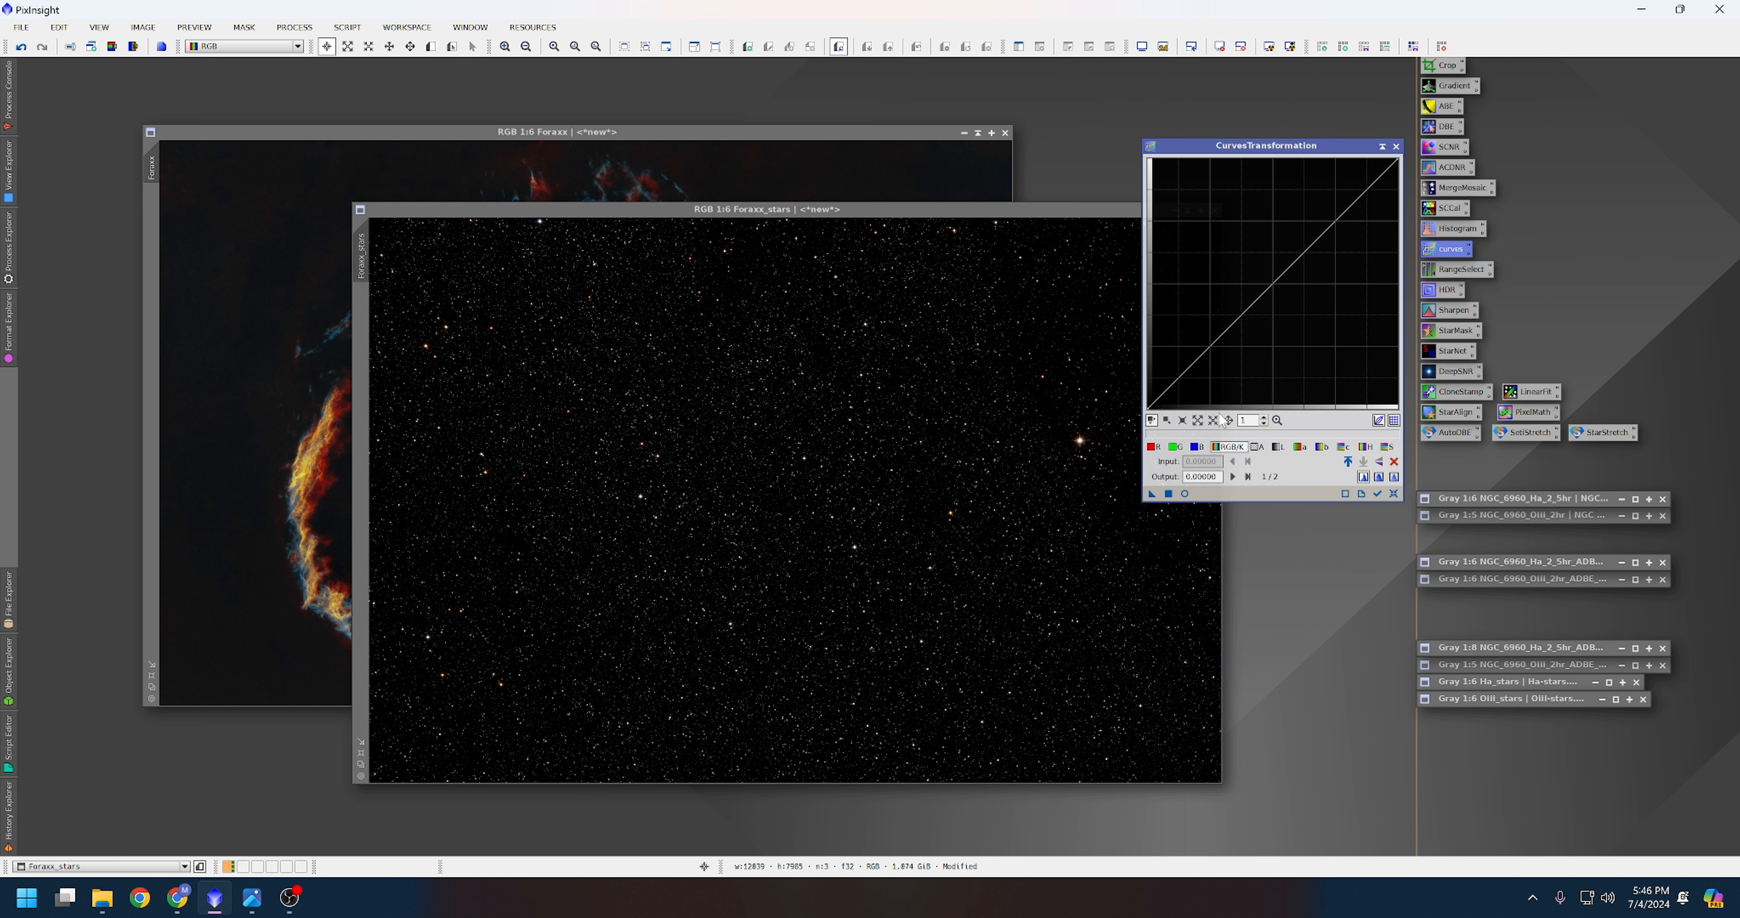
left_click(1184, 493)
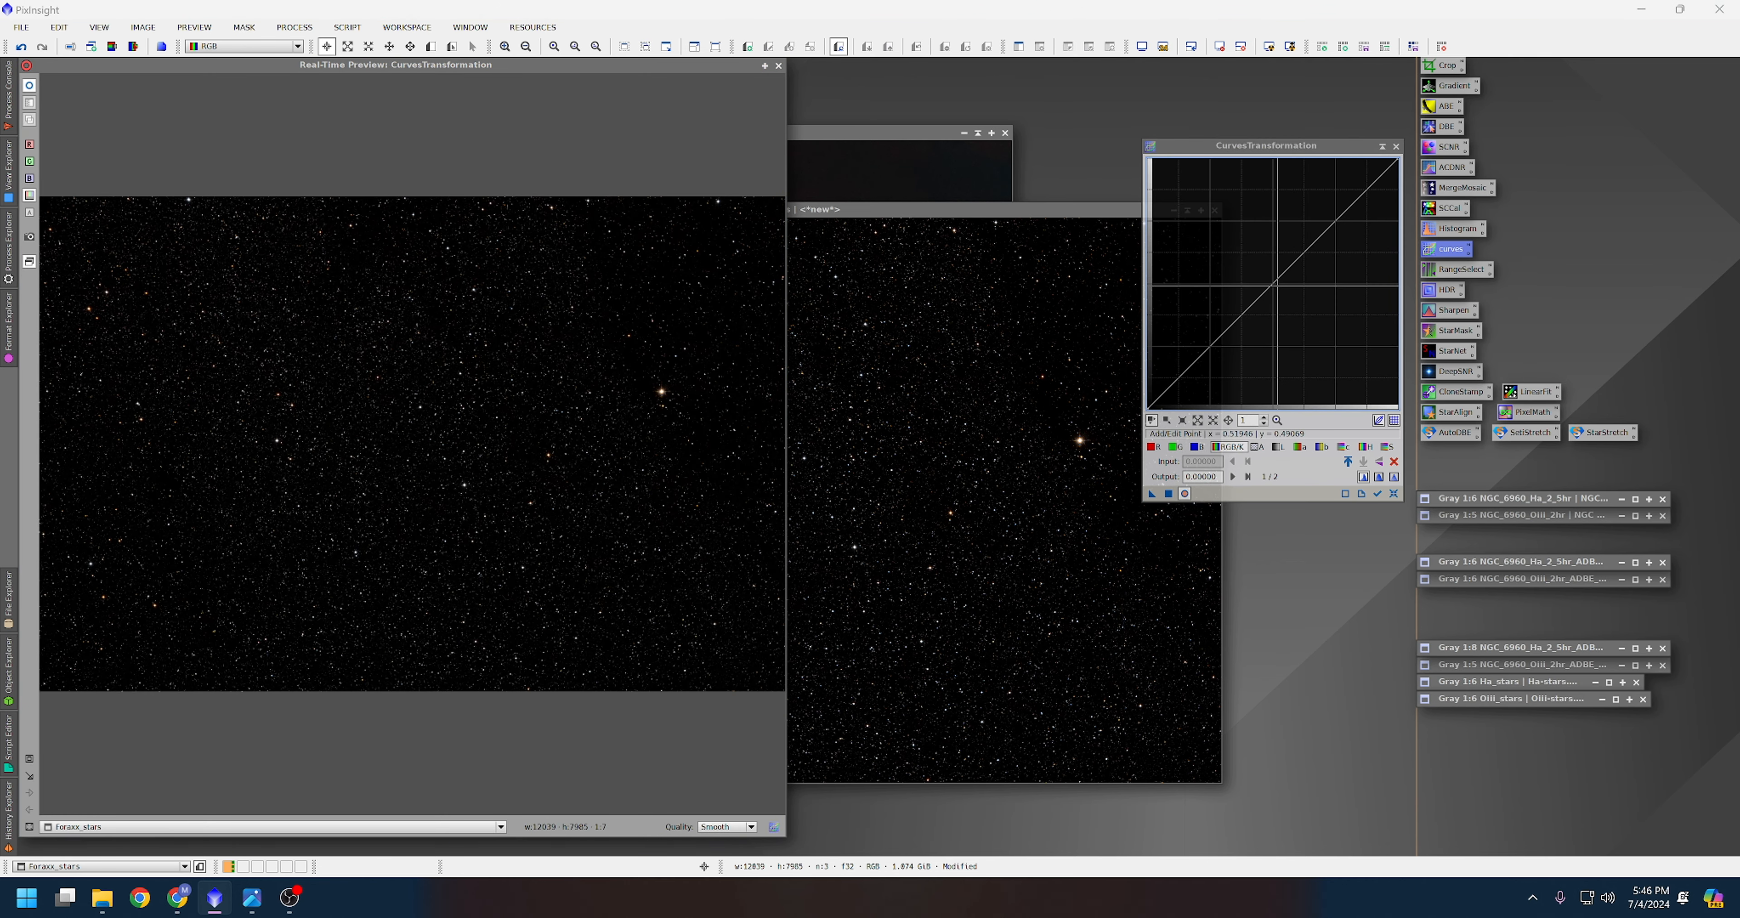
left_click_drag(1277, 284, 1312, 319)
Raise the saturation curve to about 0.63 at input 0.39, apply the curves to Foraxx_stars, and close CurvesTransformation and its preview.
left_click(1386, 446)
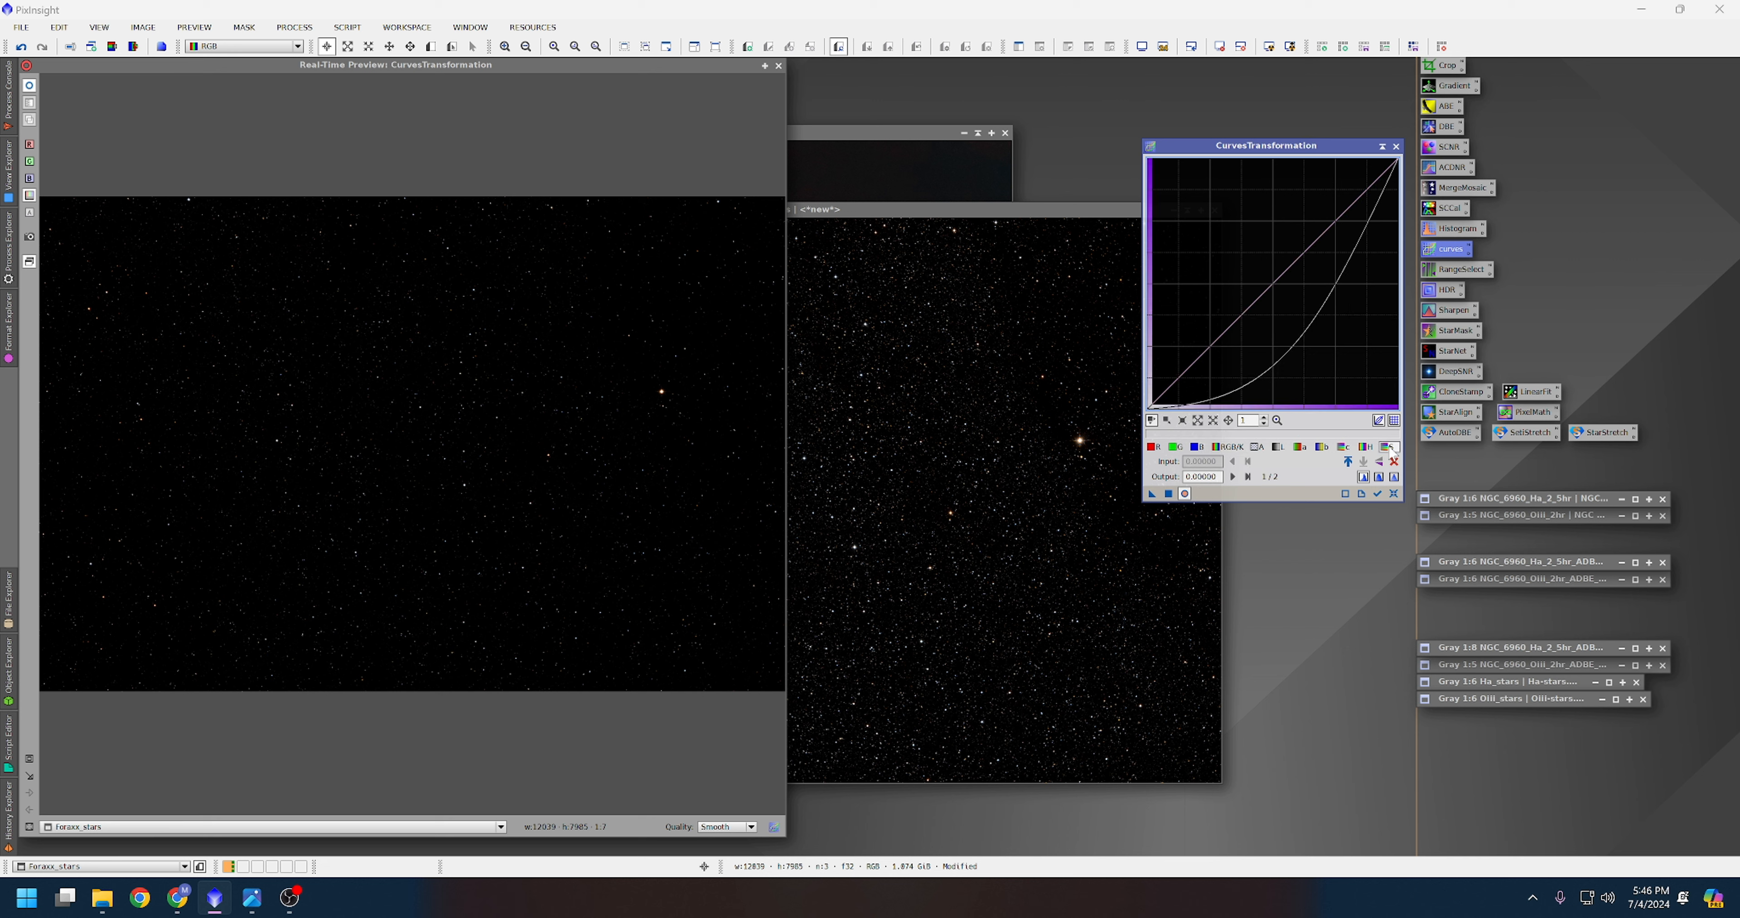
left_click(1247, 255)
left_click_drag(1247, 255, 1244, 252)
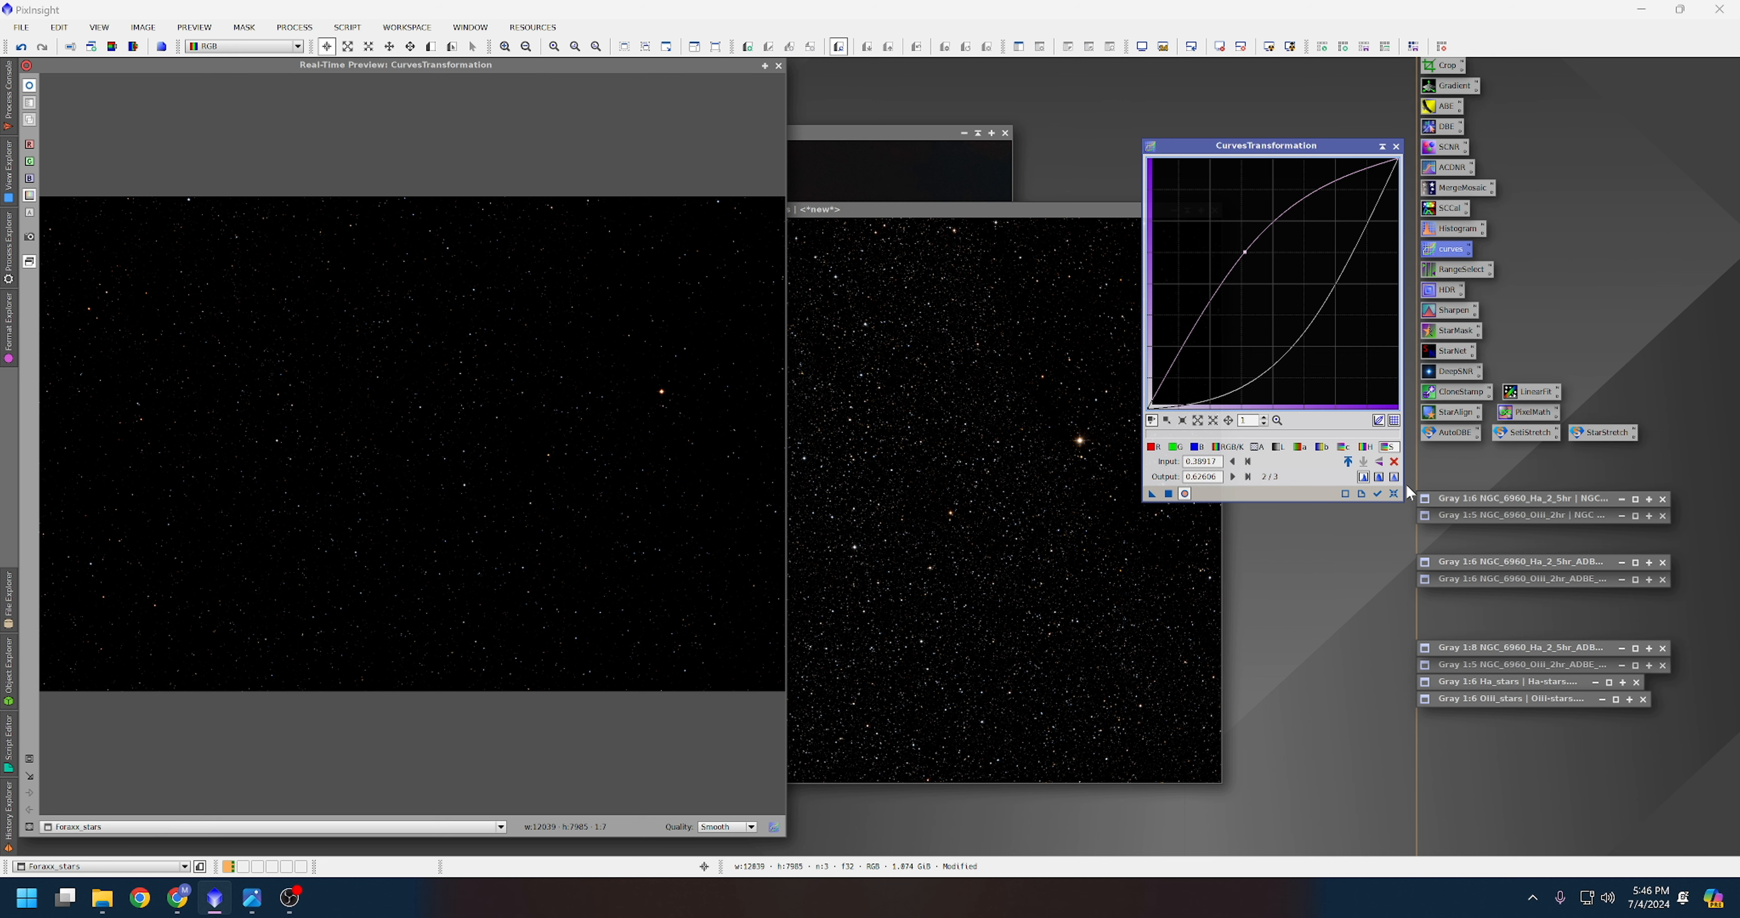
left_click(1167, 494)
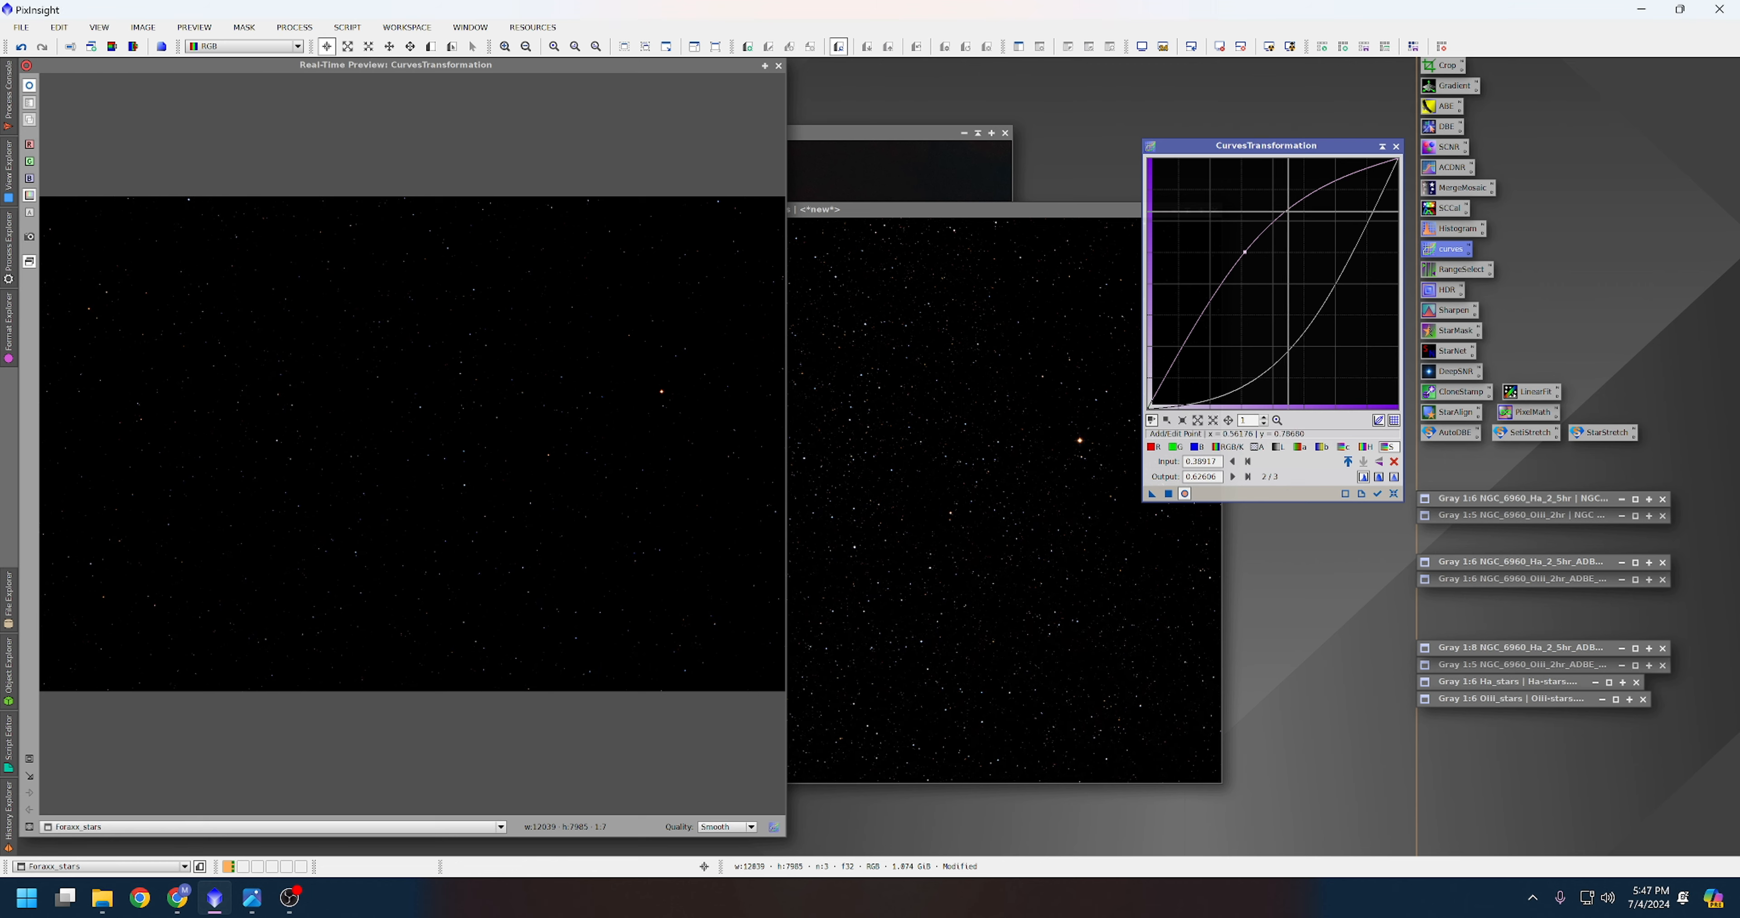
left_click(1395, 146)
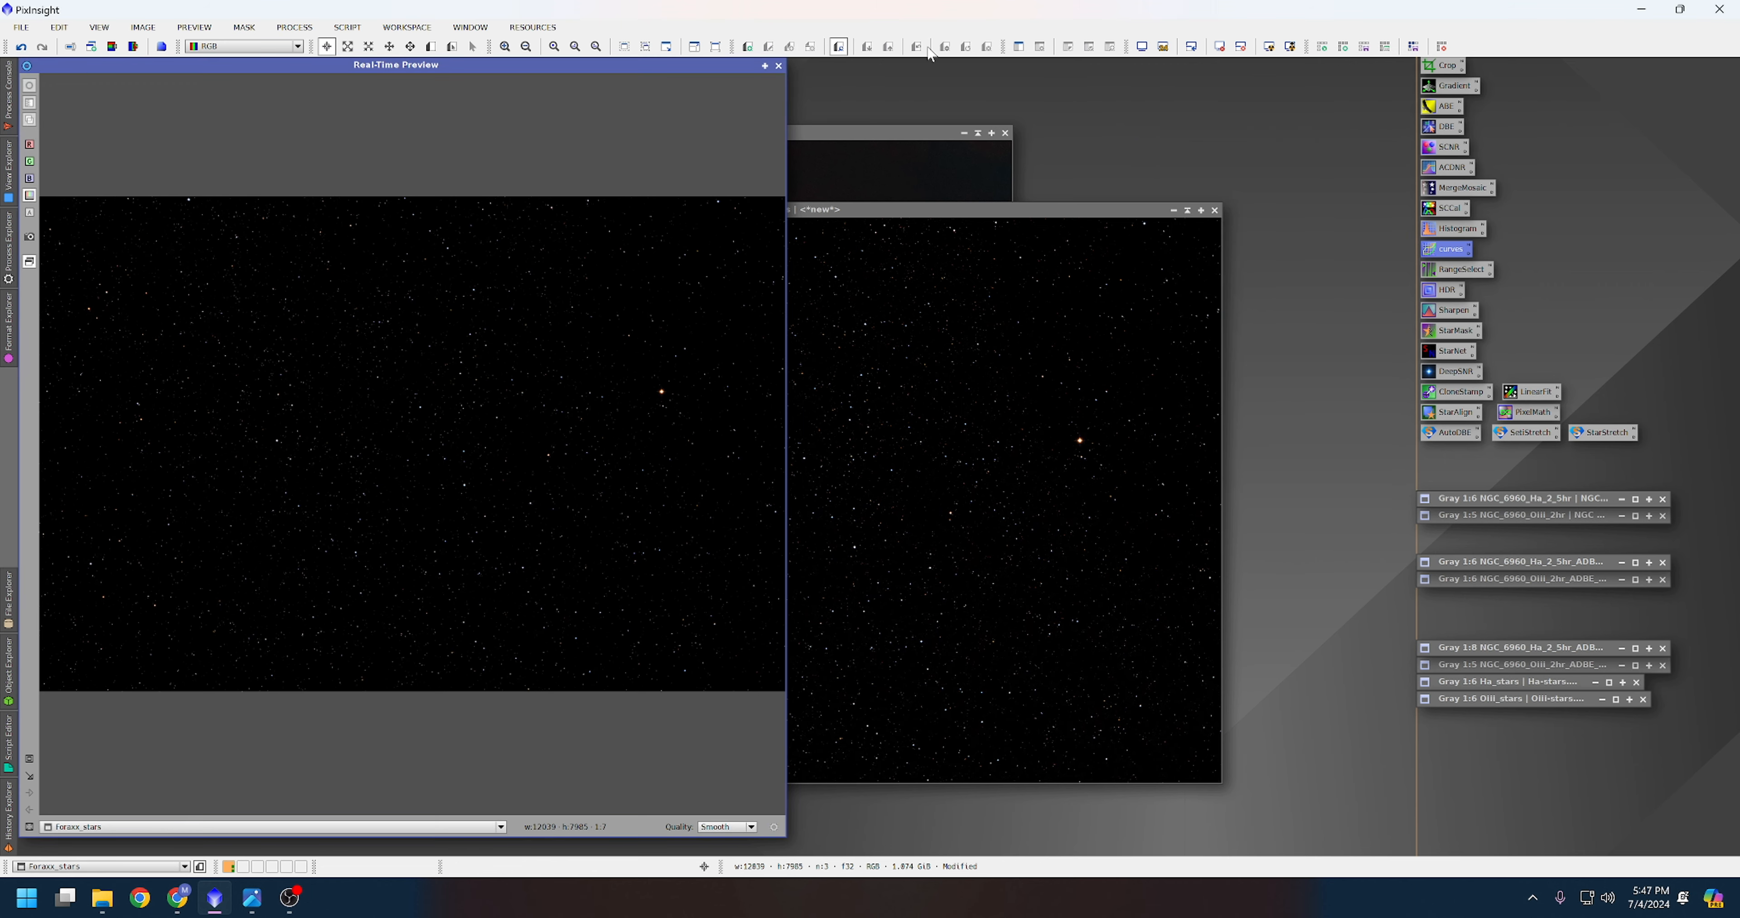
left_click(777, 65)
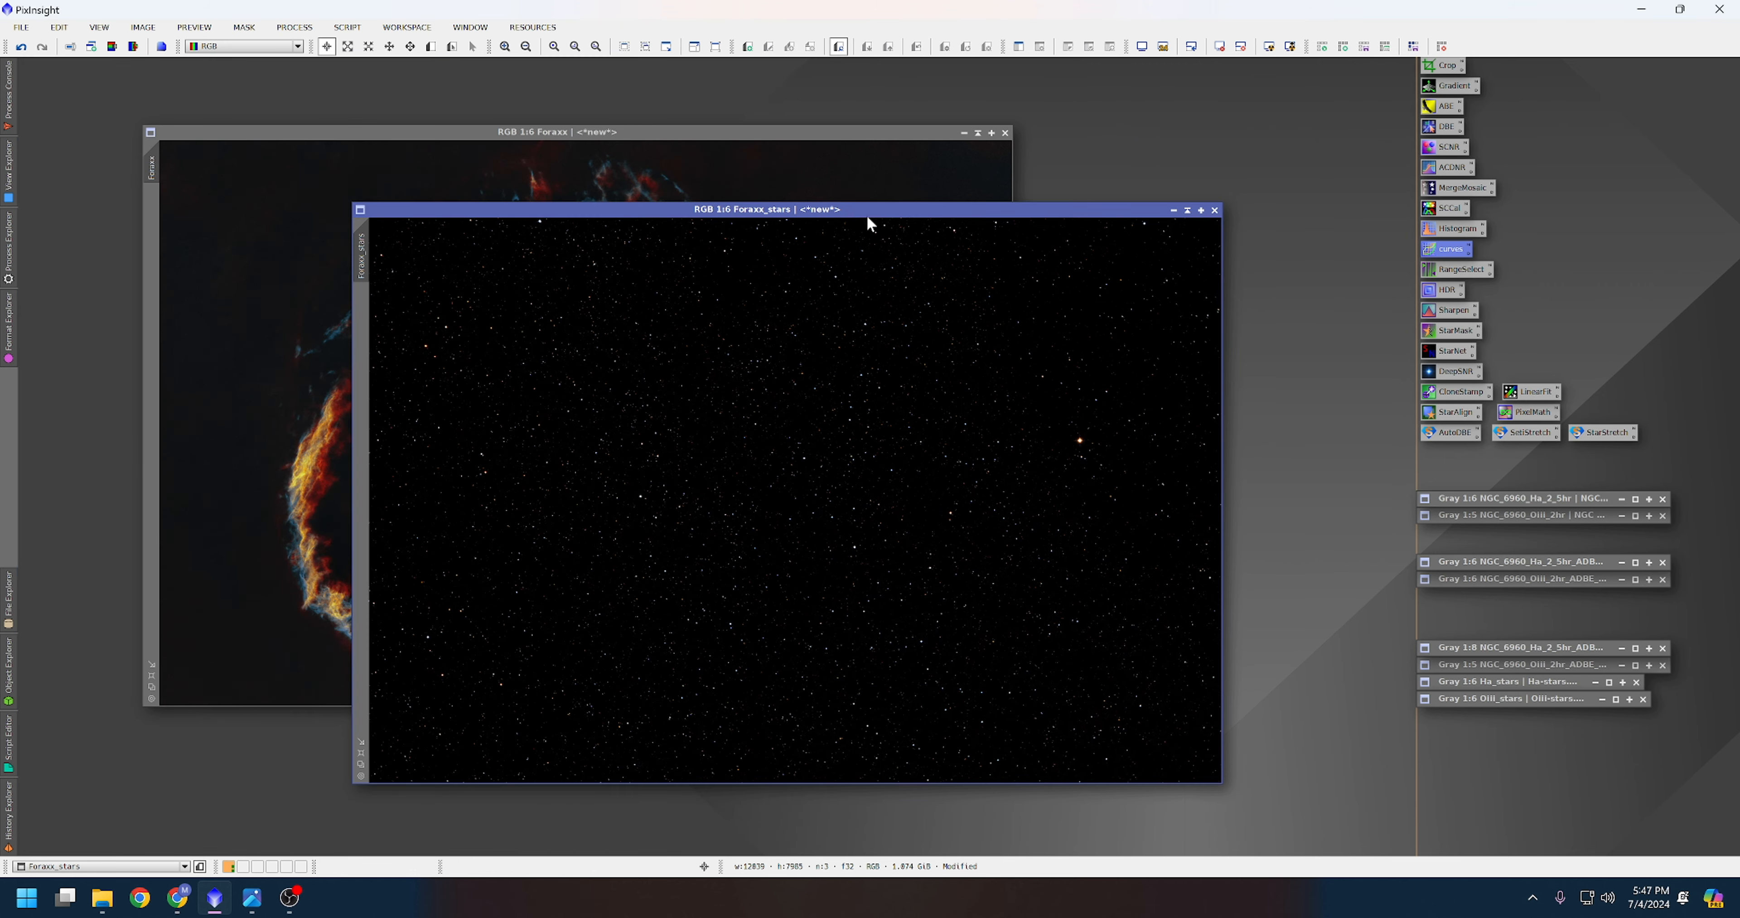
Bring the Foraxx image in front of Foraxx_stars and examine its nebula filaments and background noise at closer zoom.
left_click_drag(863, 209, 808, 268)
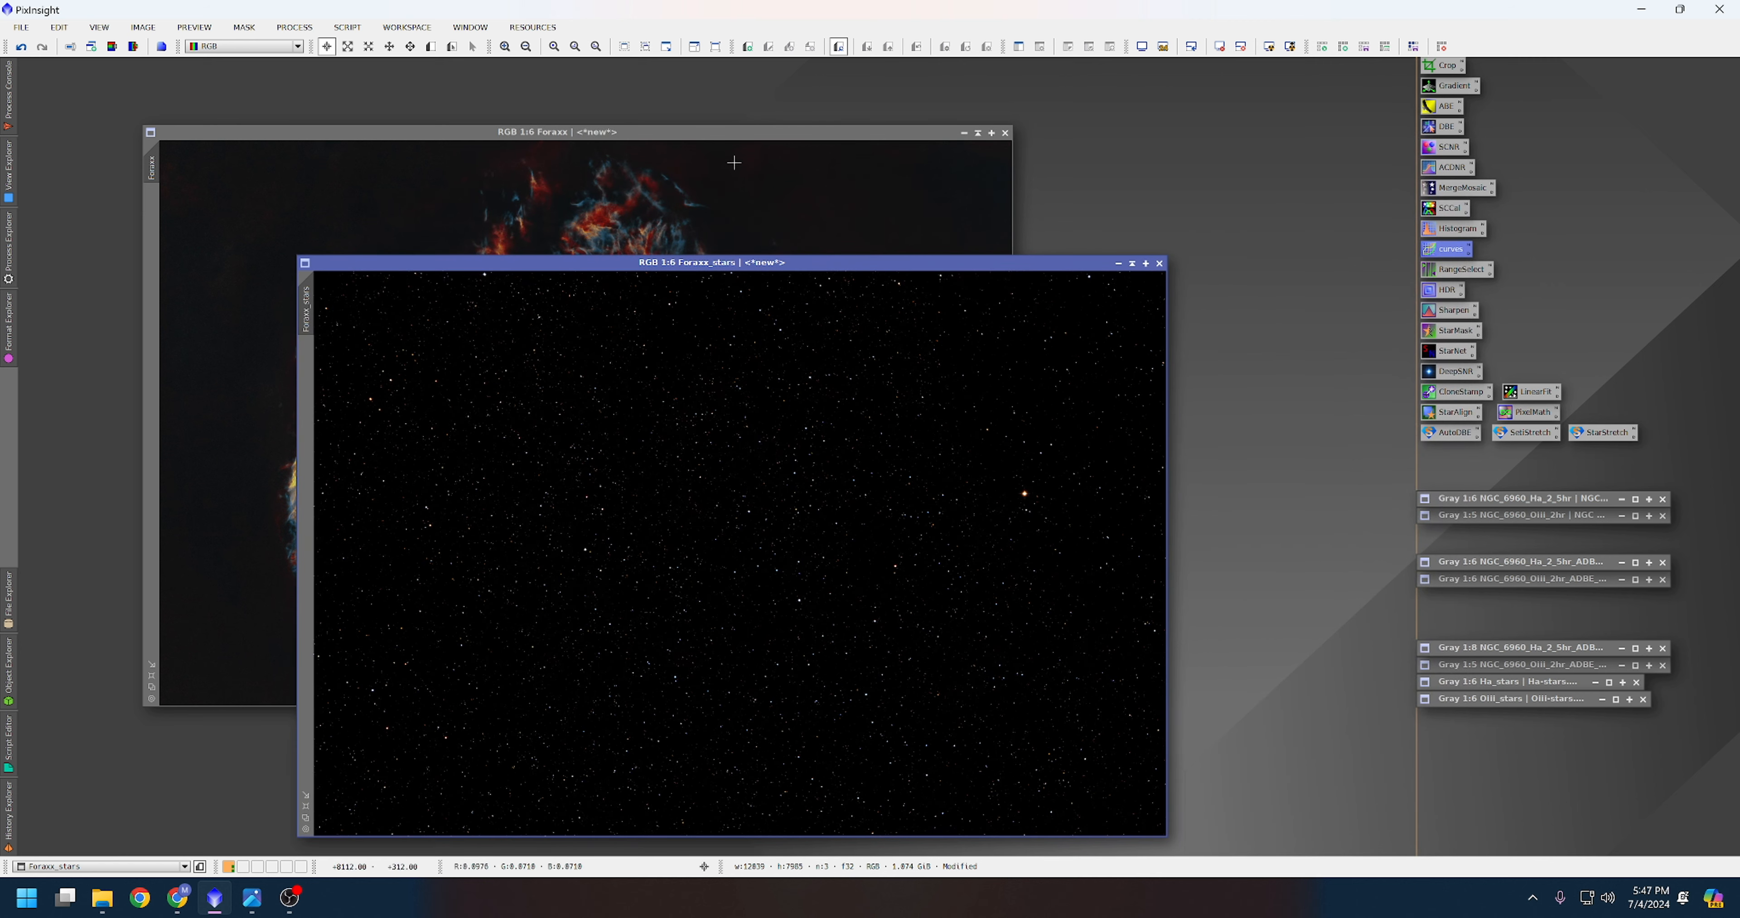
left_click_drag(730, 134, 860, 152)
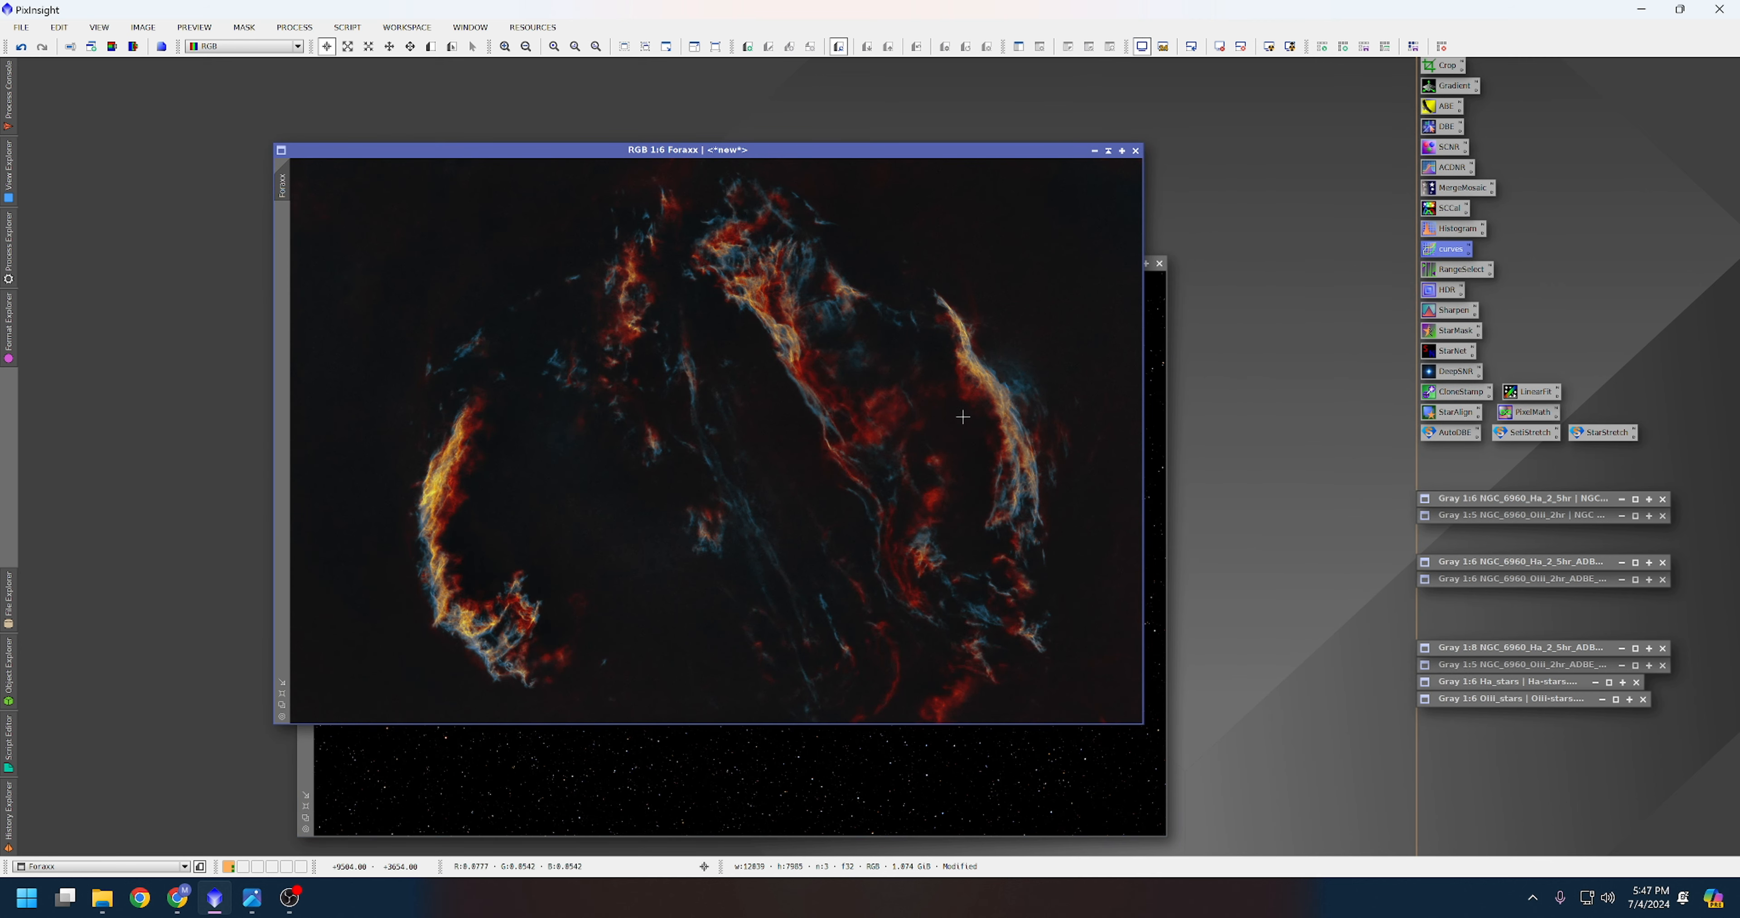
scroll(962, 417, "up", 8)
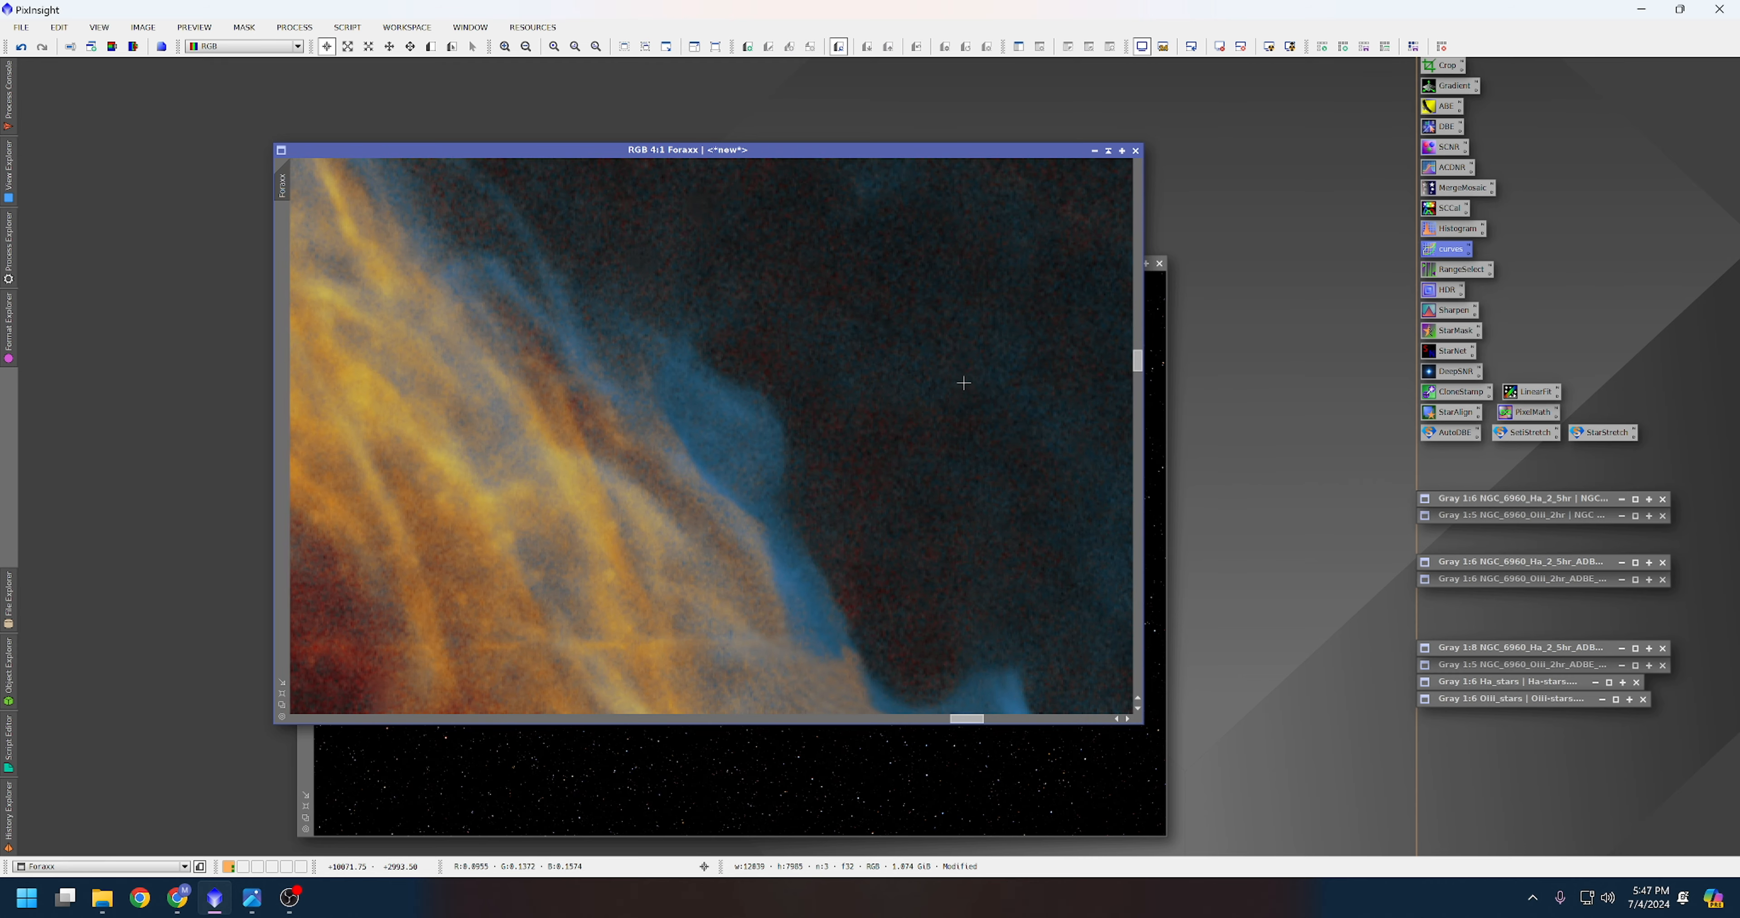
scroll(963, 383, "down", 3)
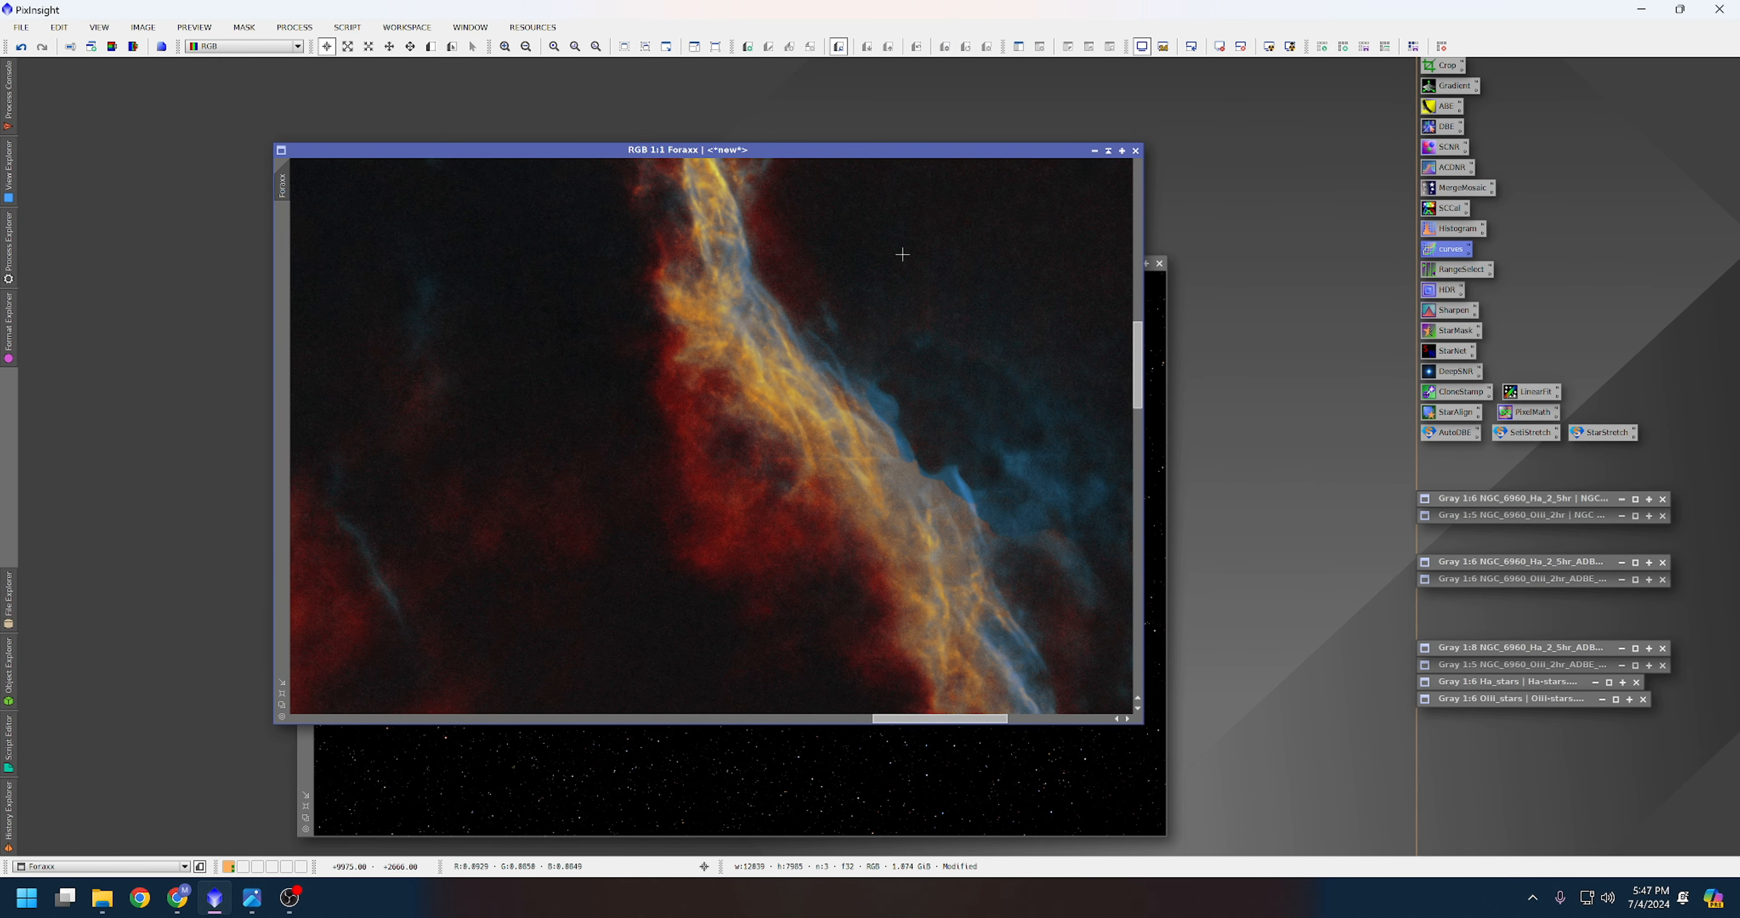
scroll(902, 255, "down", 5)
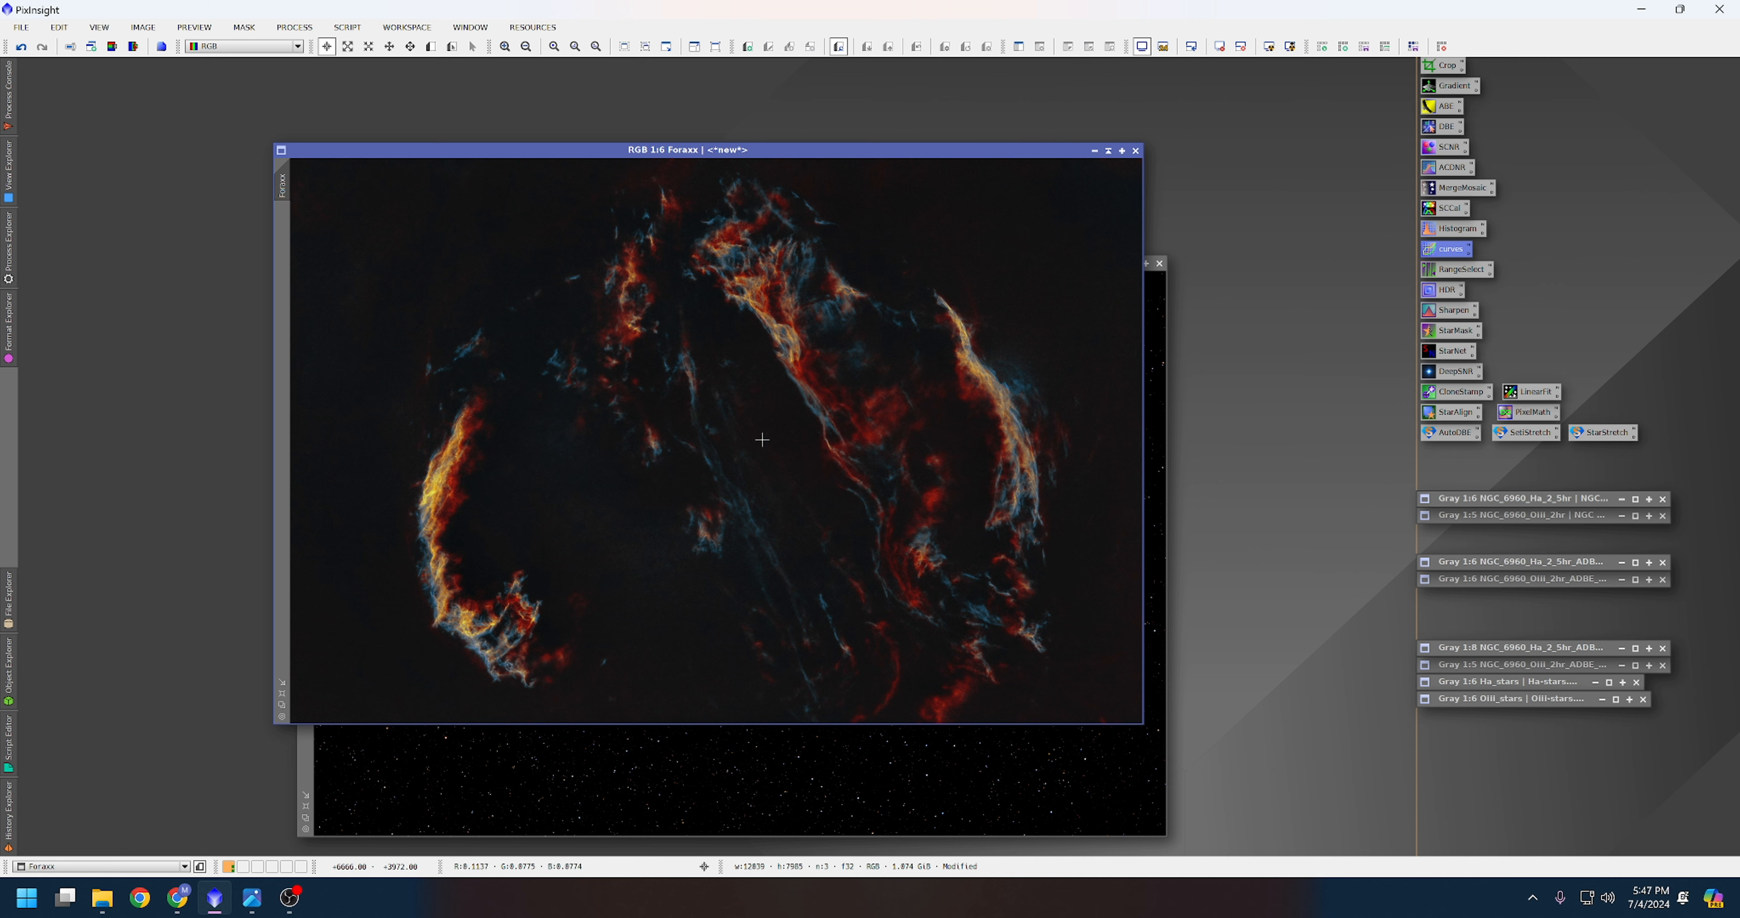
Line up the Foraxx and Foraxx_stars windows in an overlapping row along the workspace's upper edge.
left_click_drag(985, 152, 730, 69)
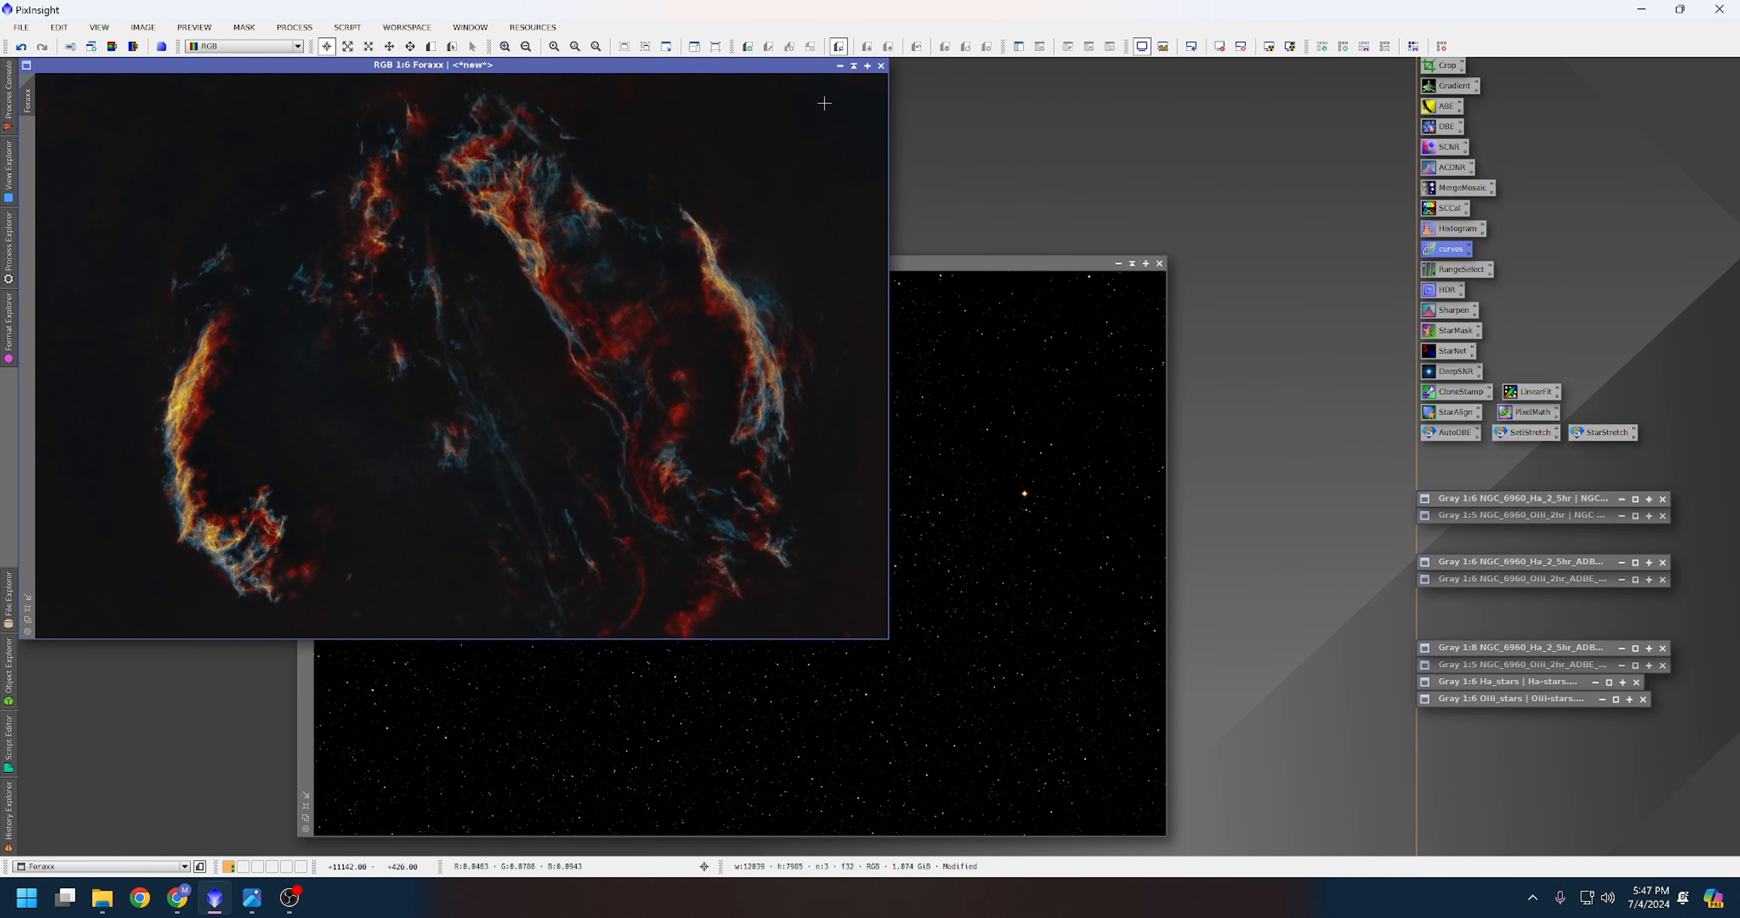
left_click_drag(1028, 262, 1142, 68)
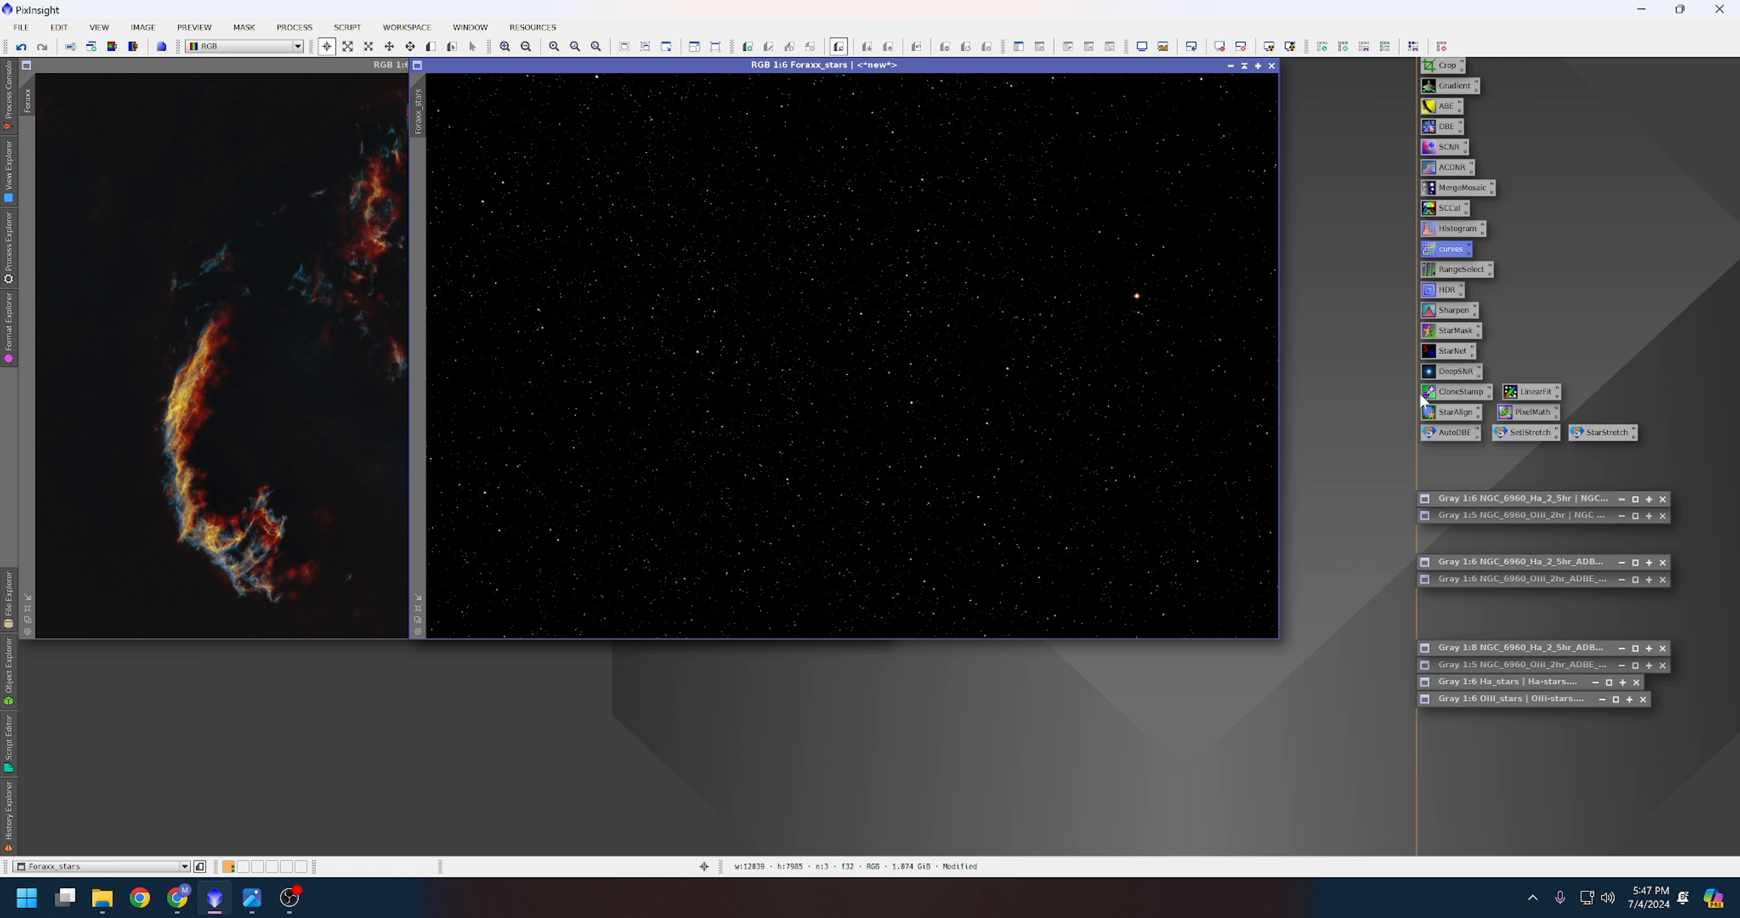
Create a range mask from Foraxx using RangeSelection with a real-time preview, lower limit about 0.08 and smoothness 42.5, and close the preview.
left_click(271, 81)
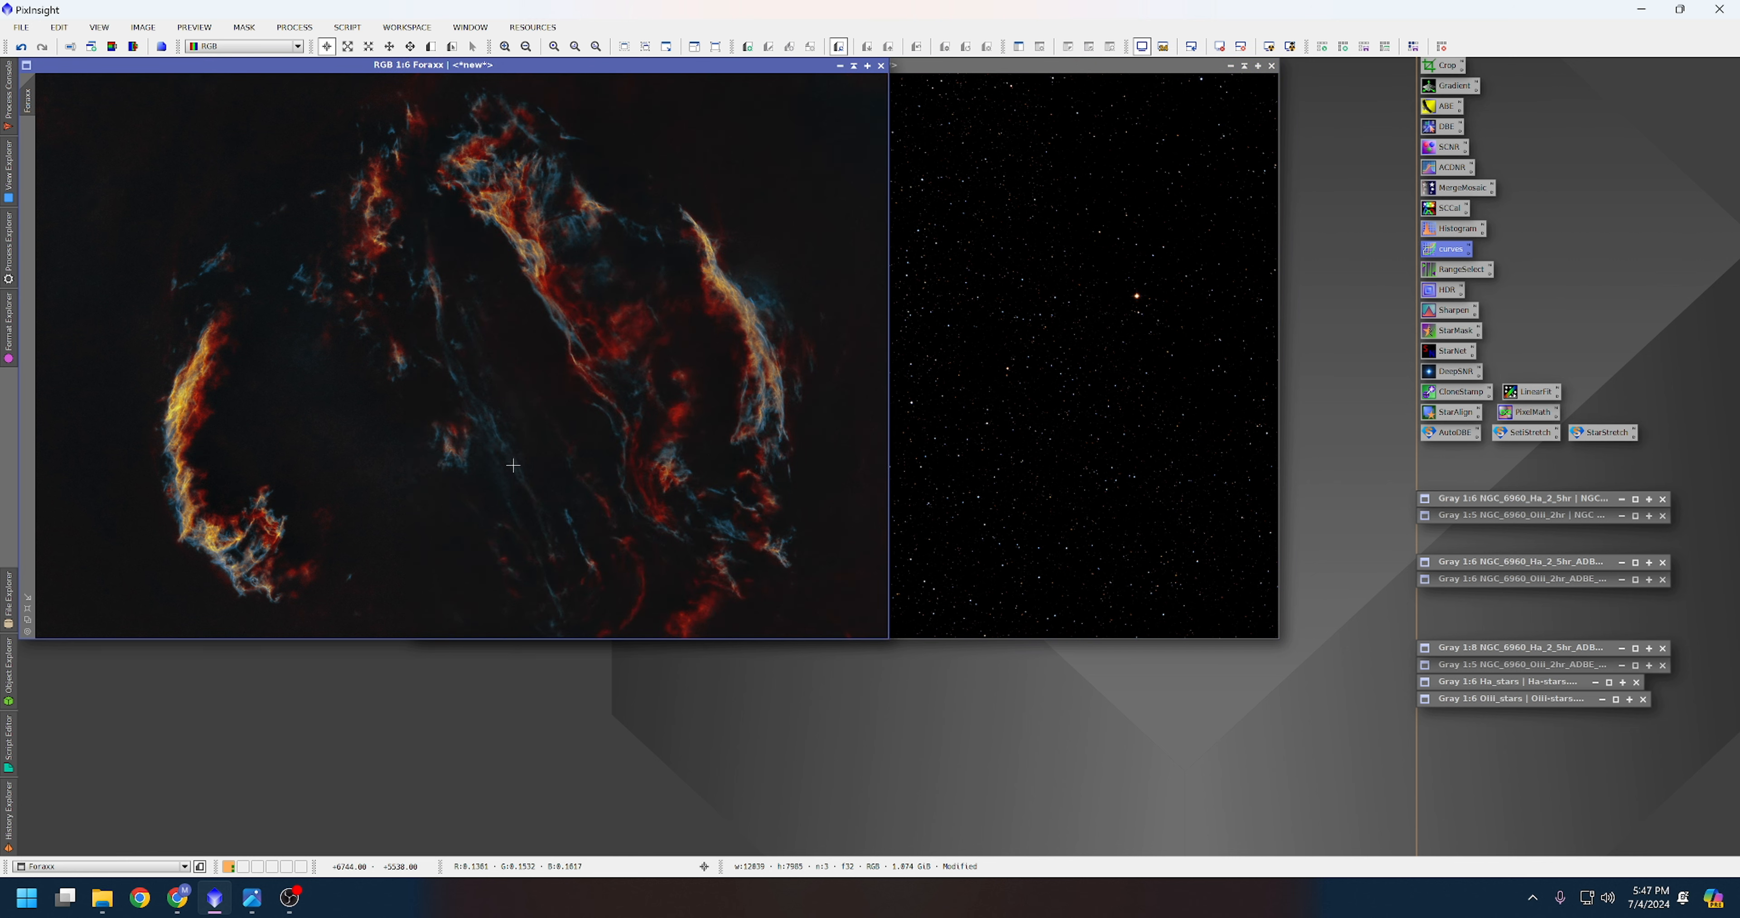
double_click(1444, 268)
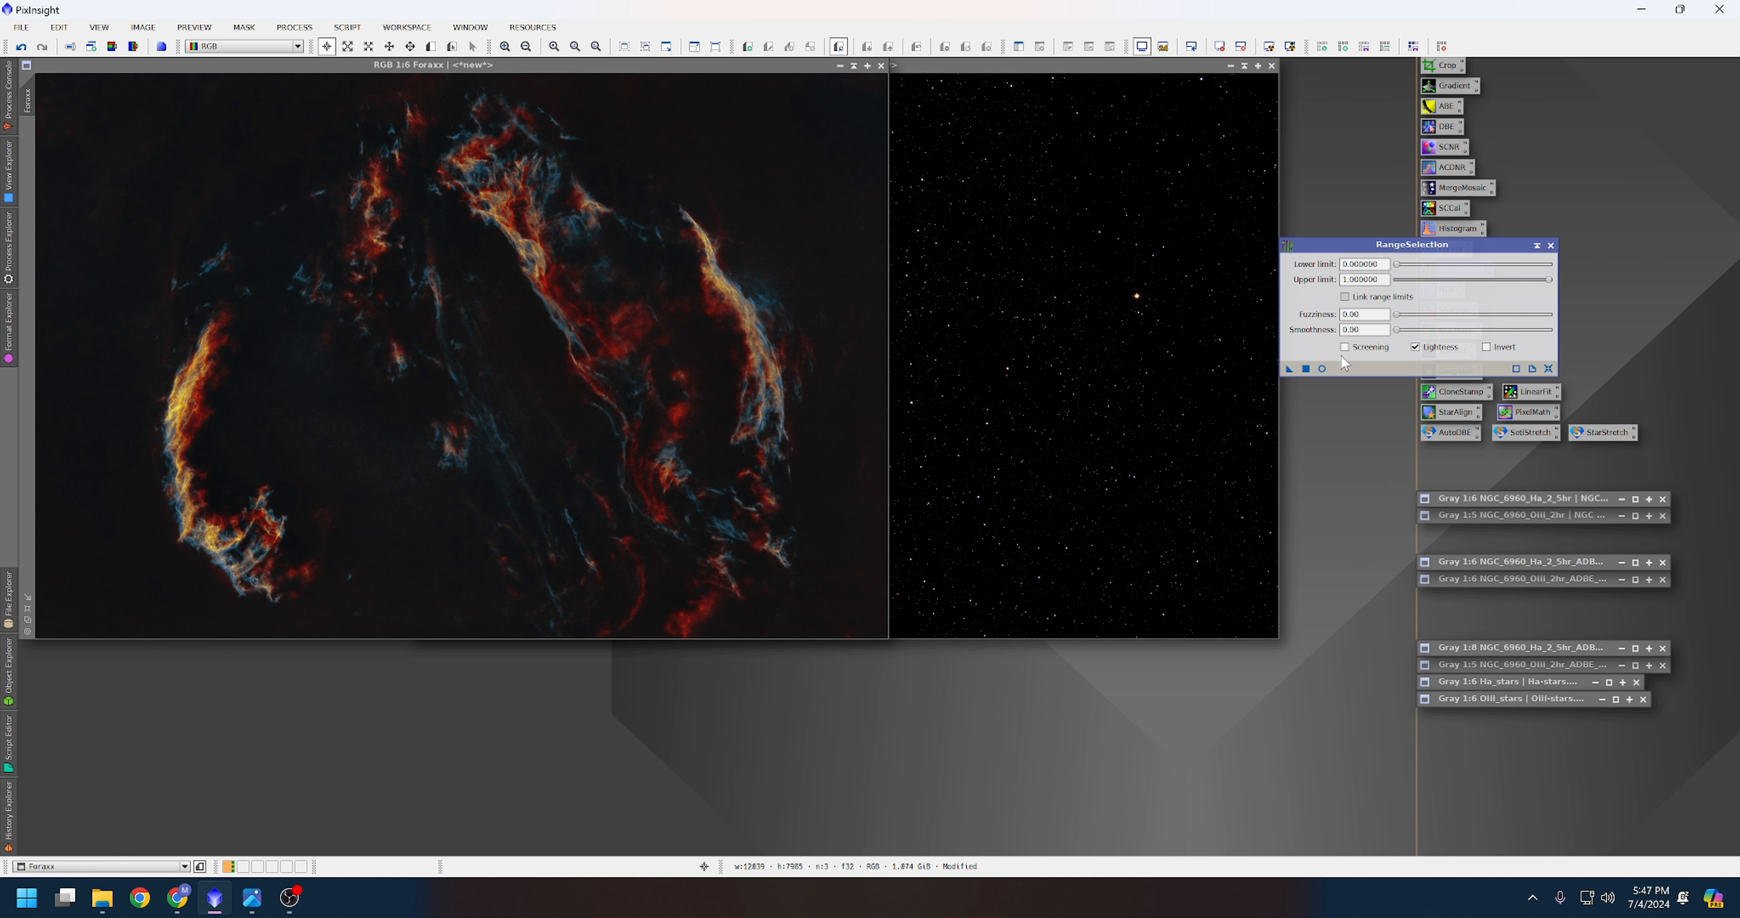
left_click(1322, 368)
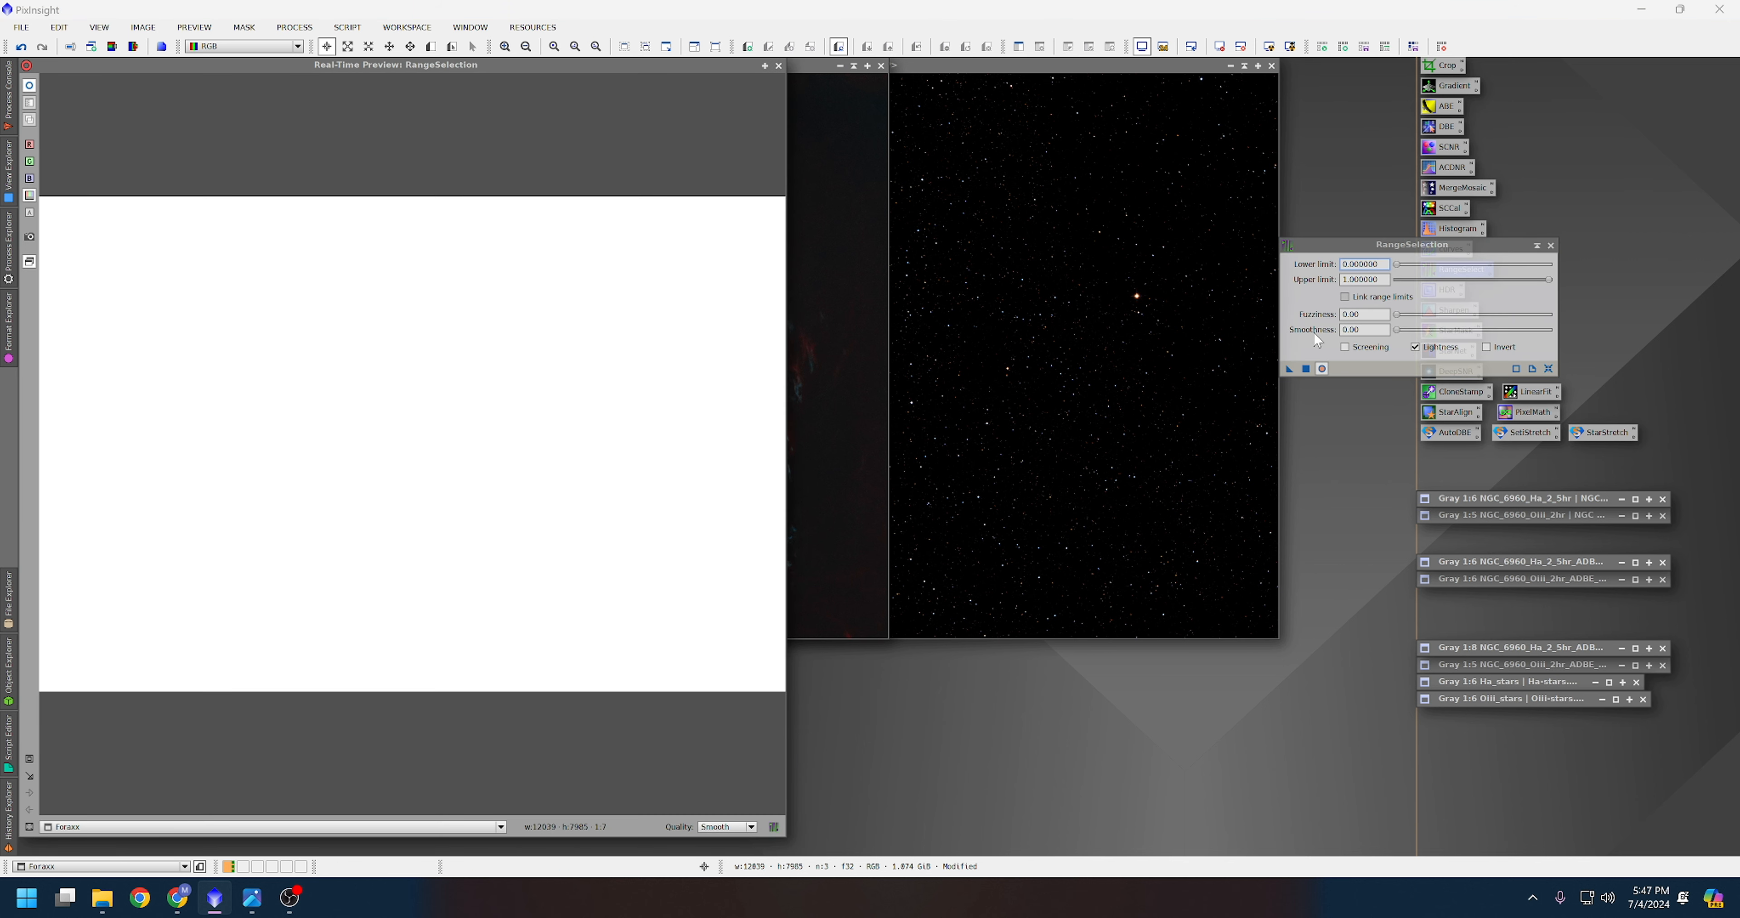
left_click_drag(1396, 263, 1414, 268)
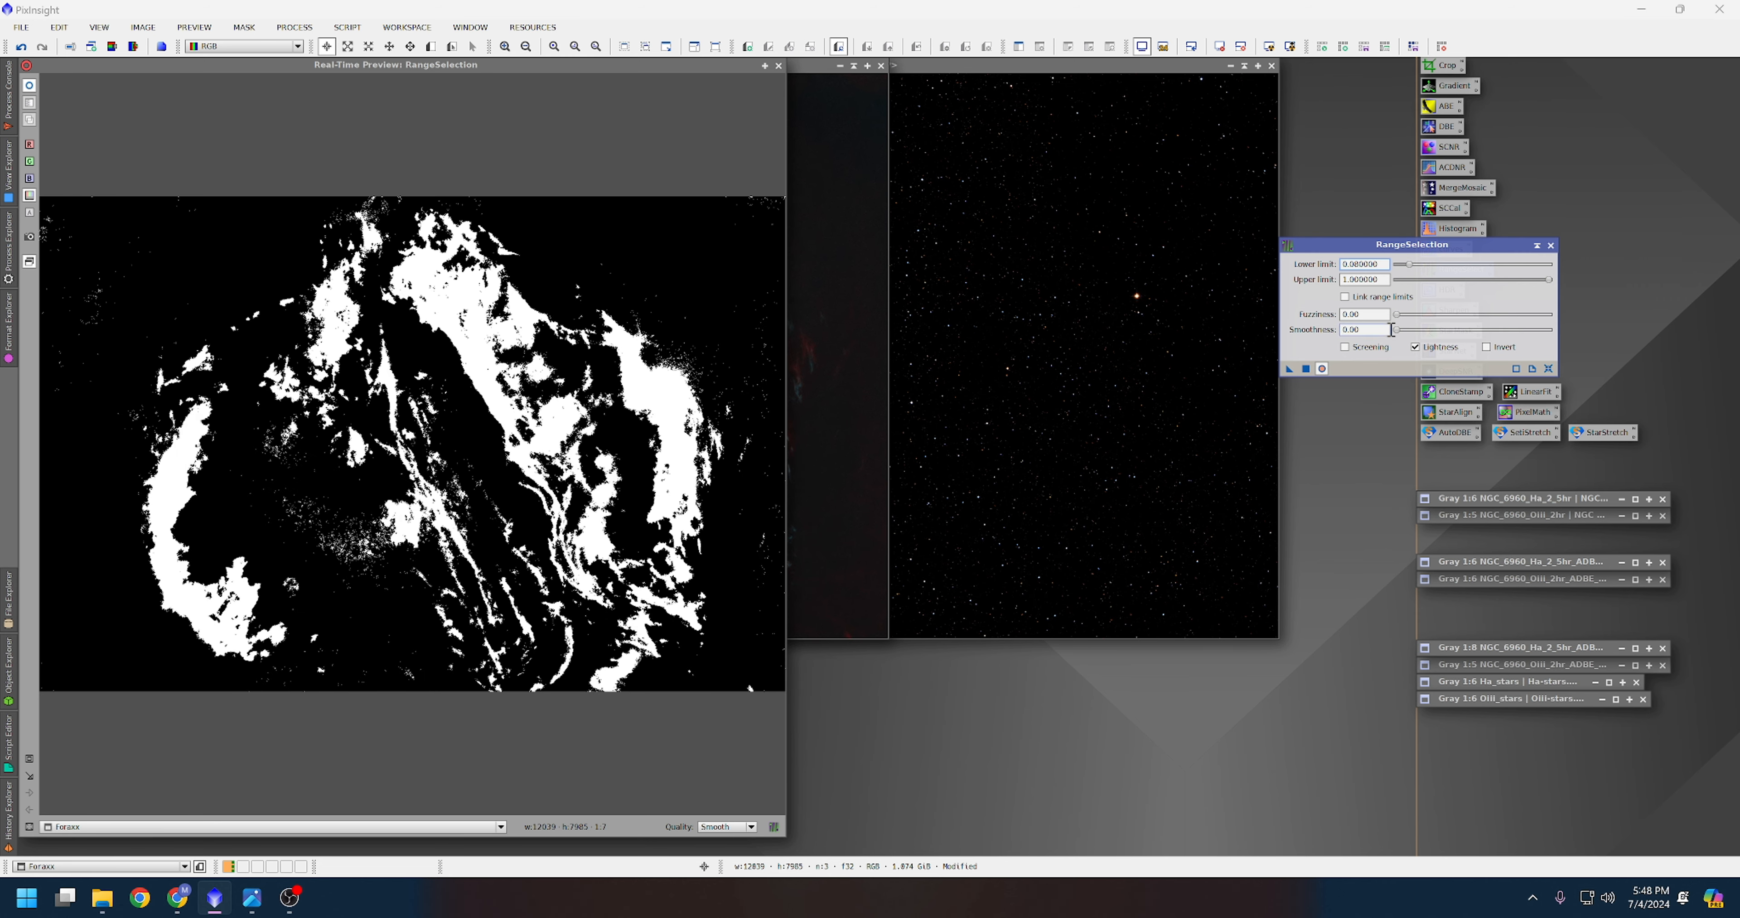
left_click_drag(1397, 330, 1462, 325)
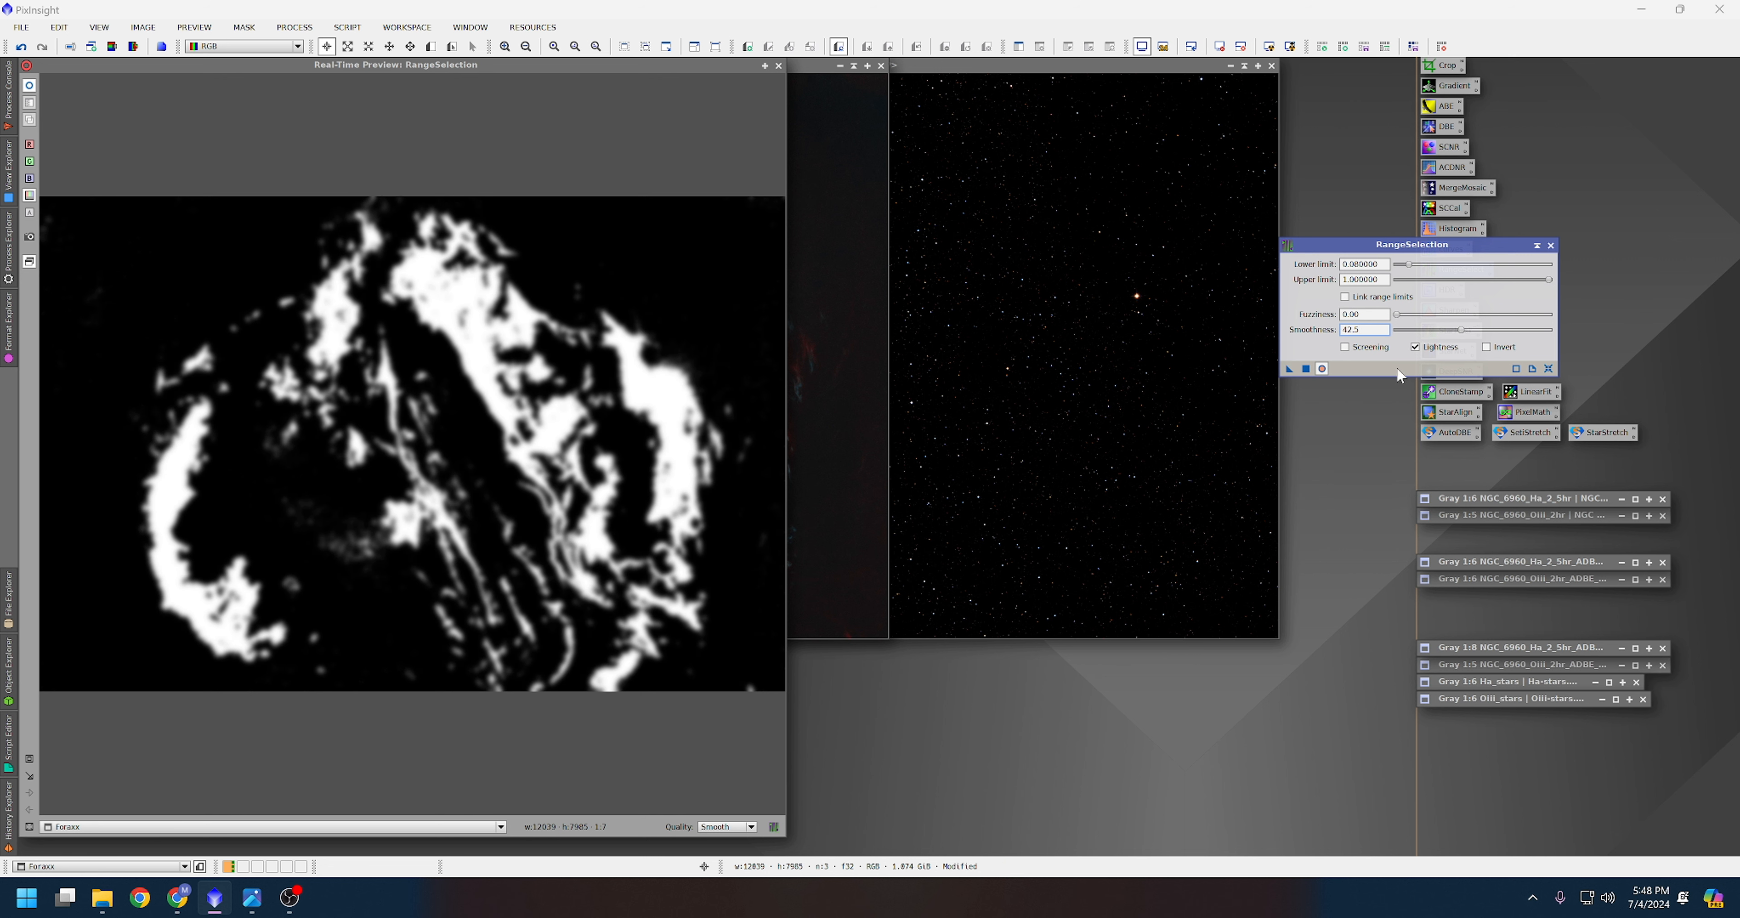
left_click(1305, 368)
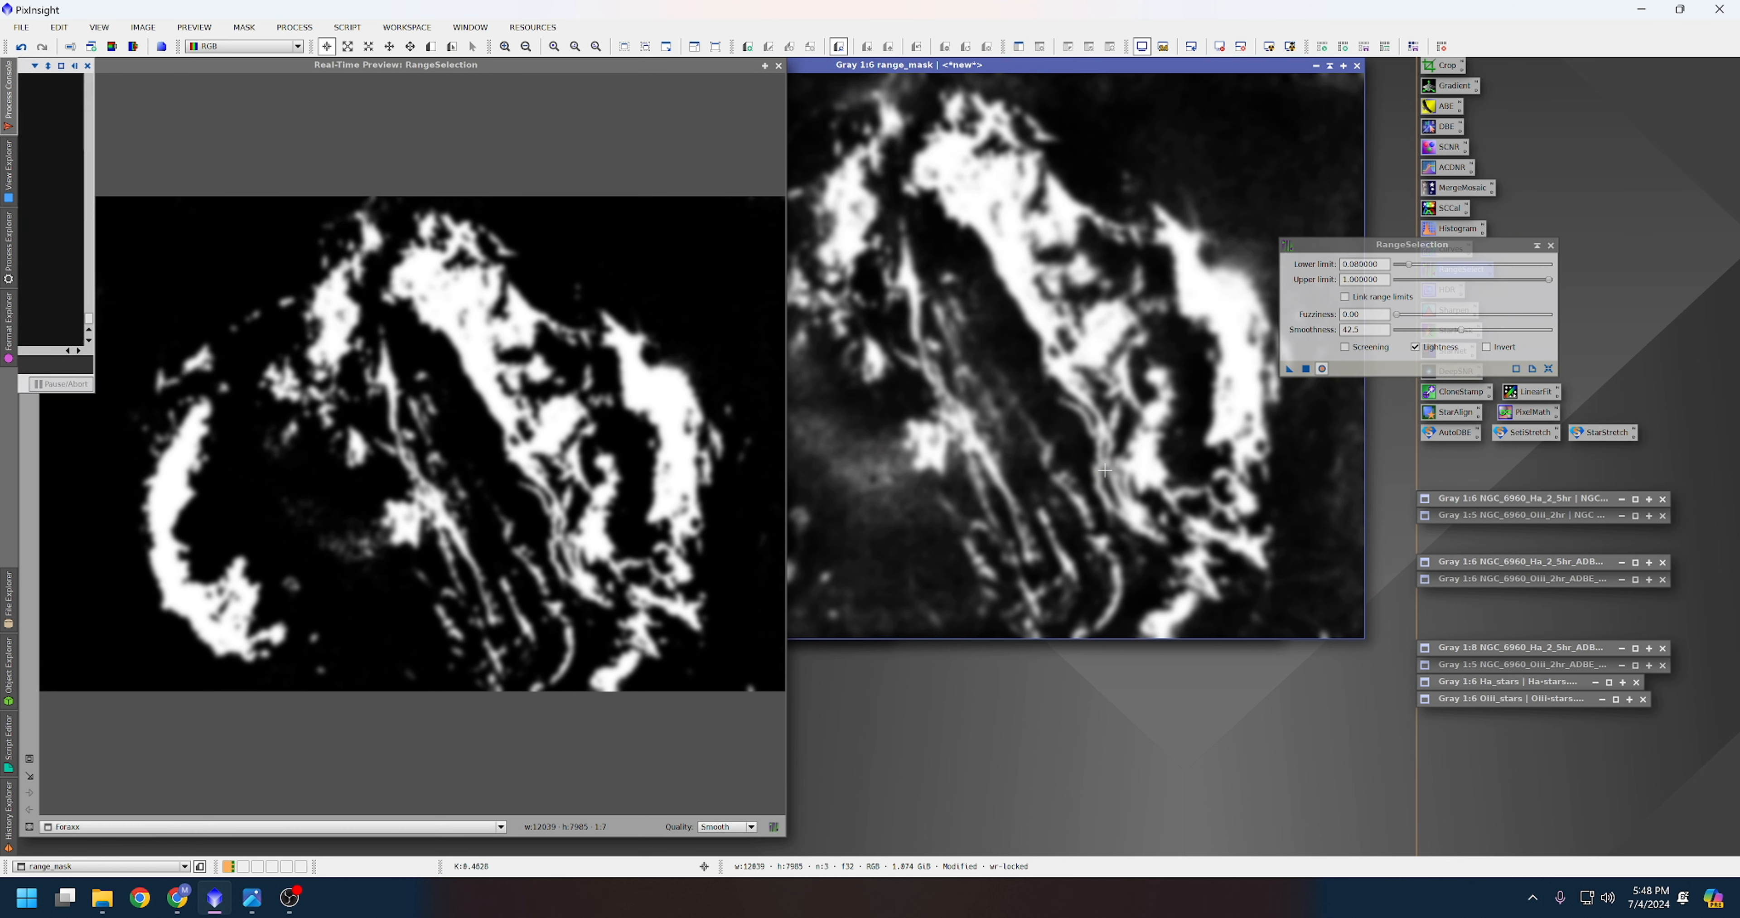
left_click(778, 66)
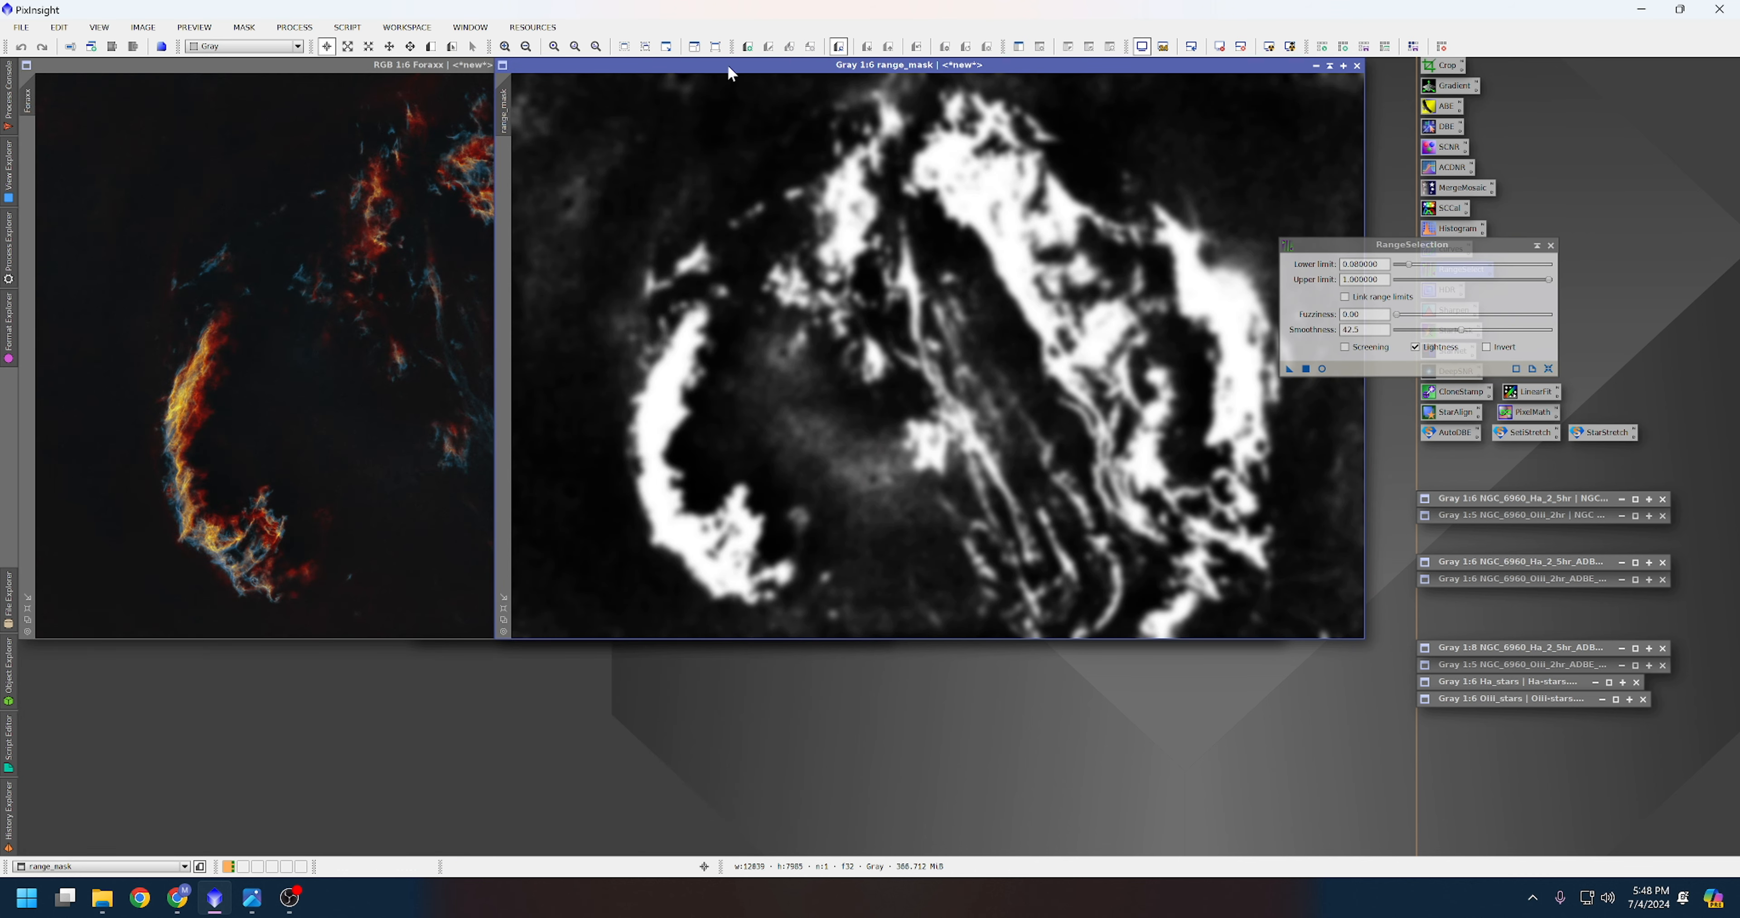
Apply range_mask to Foraxx as an inverted mask and park the iconized mask window below the images.
left_click_drag(508, 112, 27, 162)
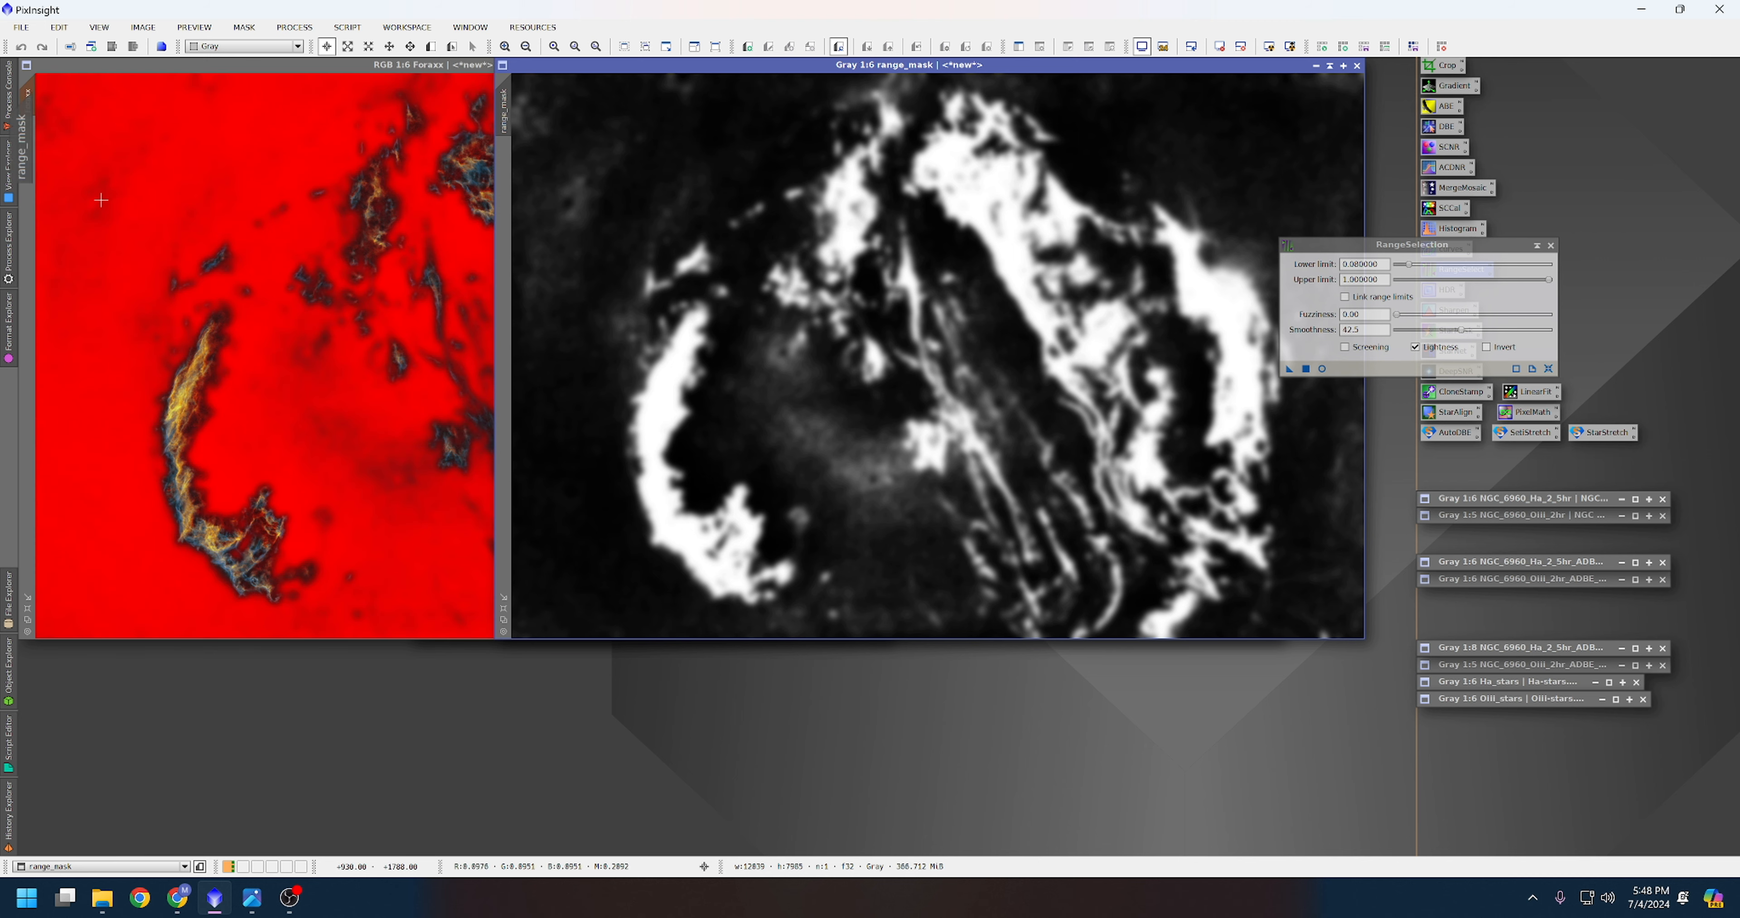
left_click(1550, 245)
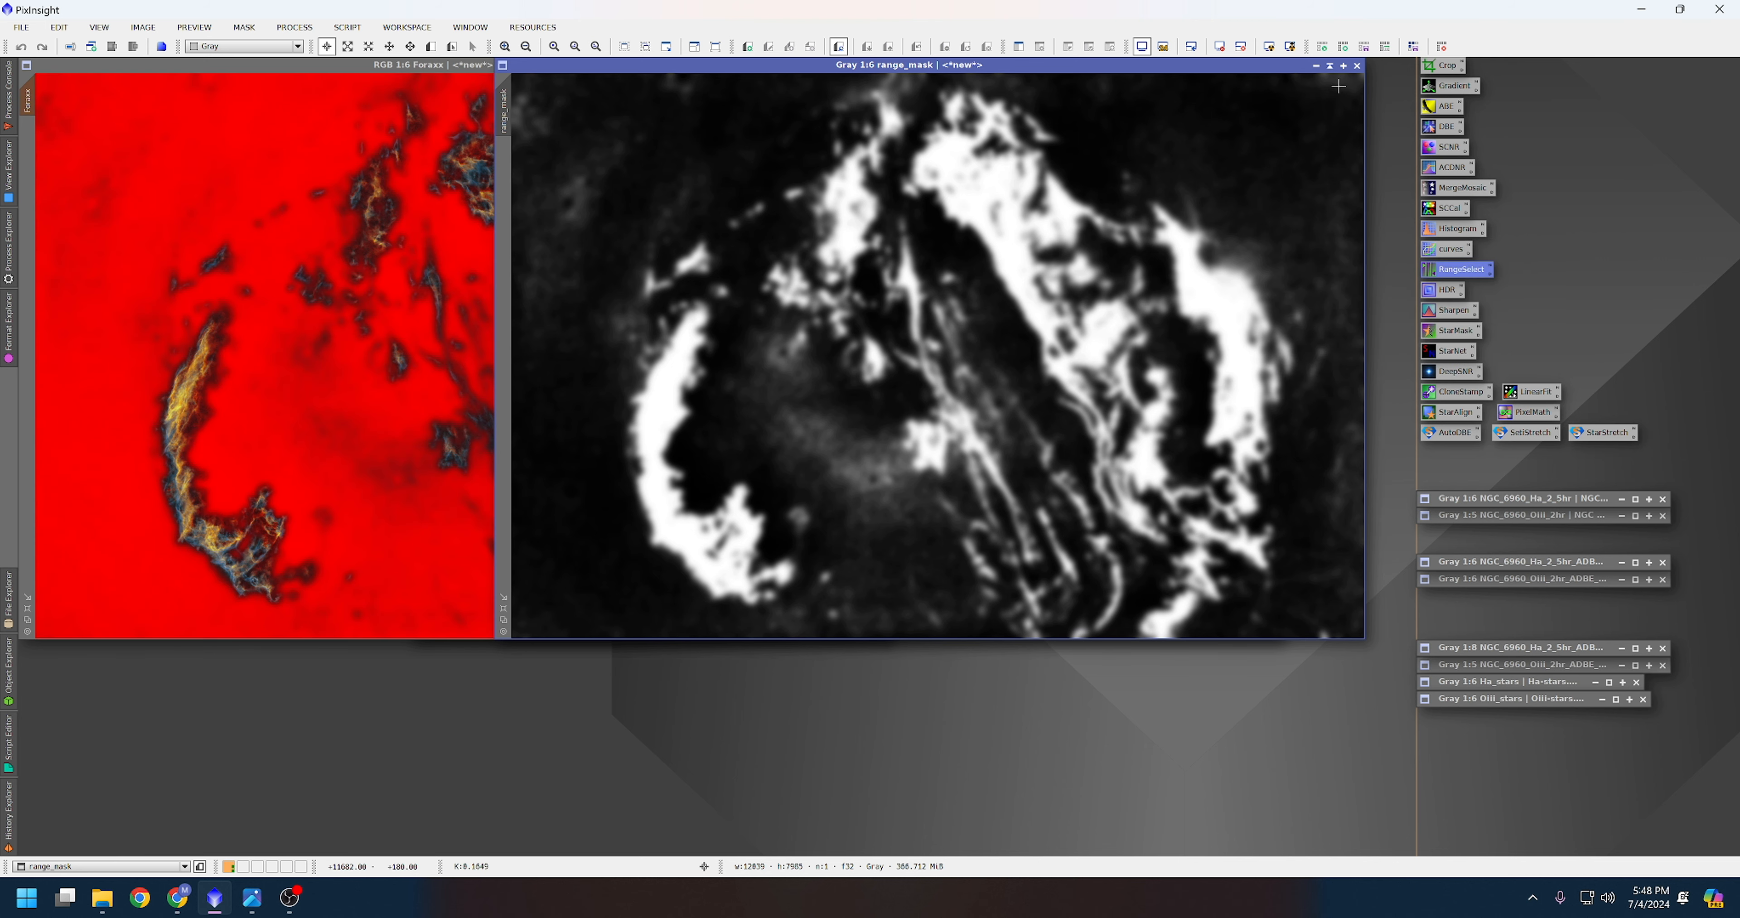
left_click(1330, 66)
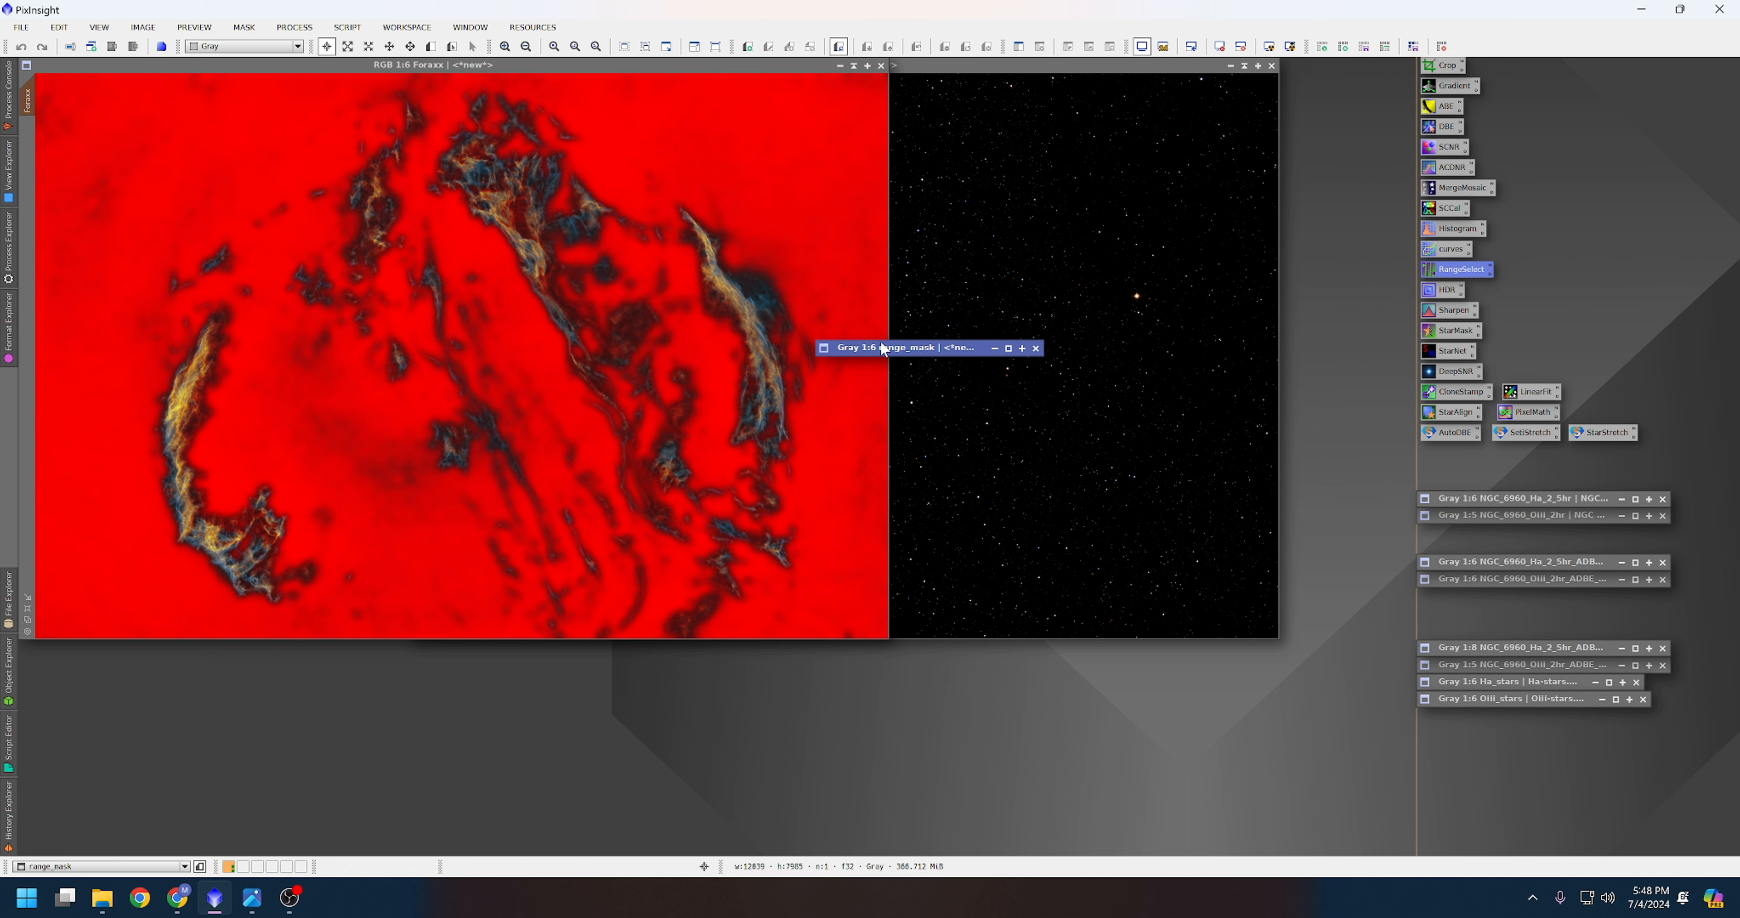
left_click_drag(881, 347, 781, 682)
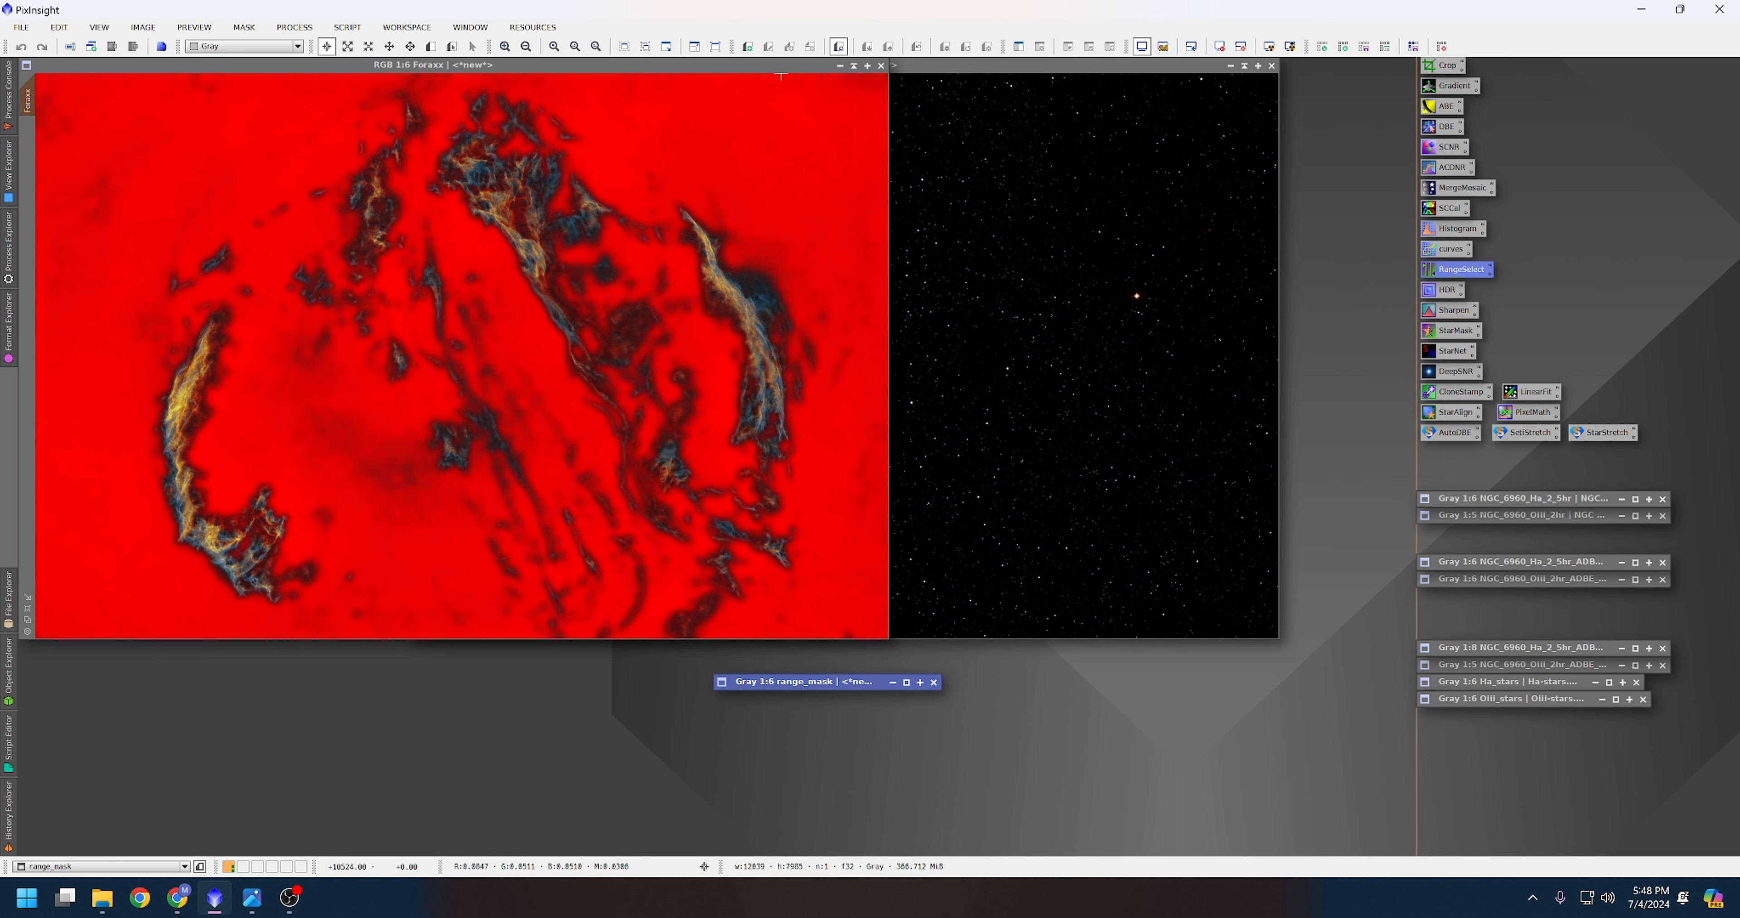
left_click(829, 65)
left_click(1068, 47)
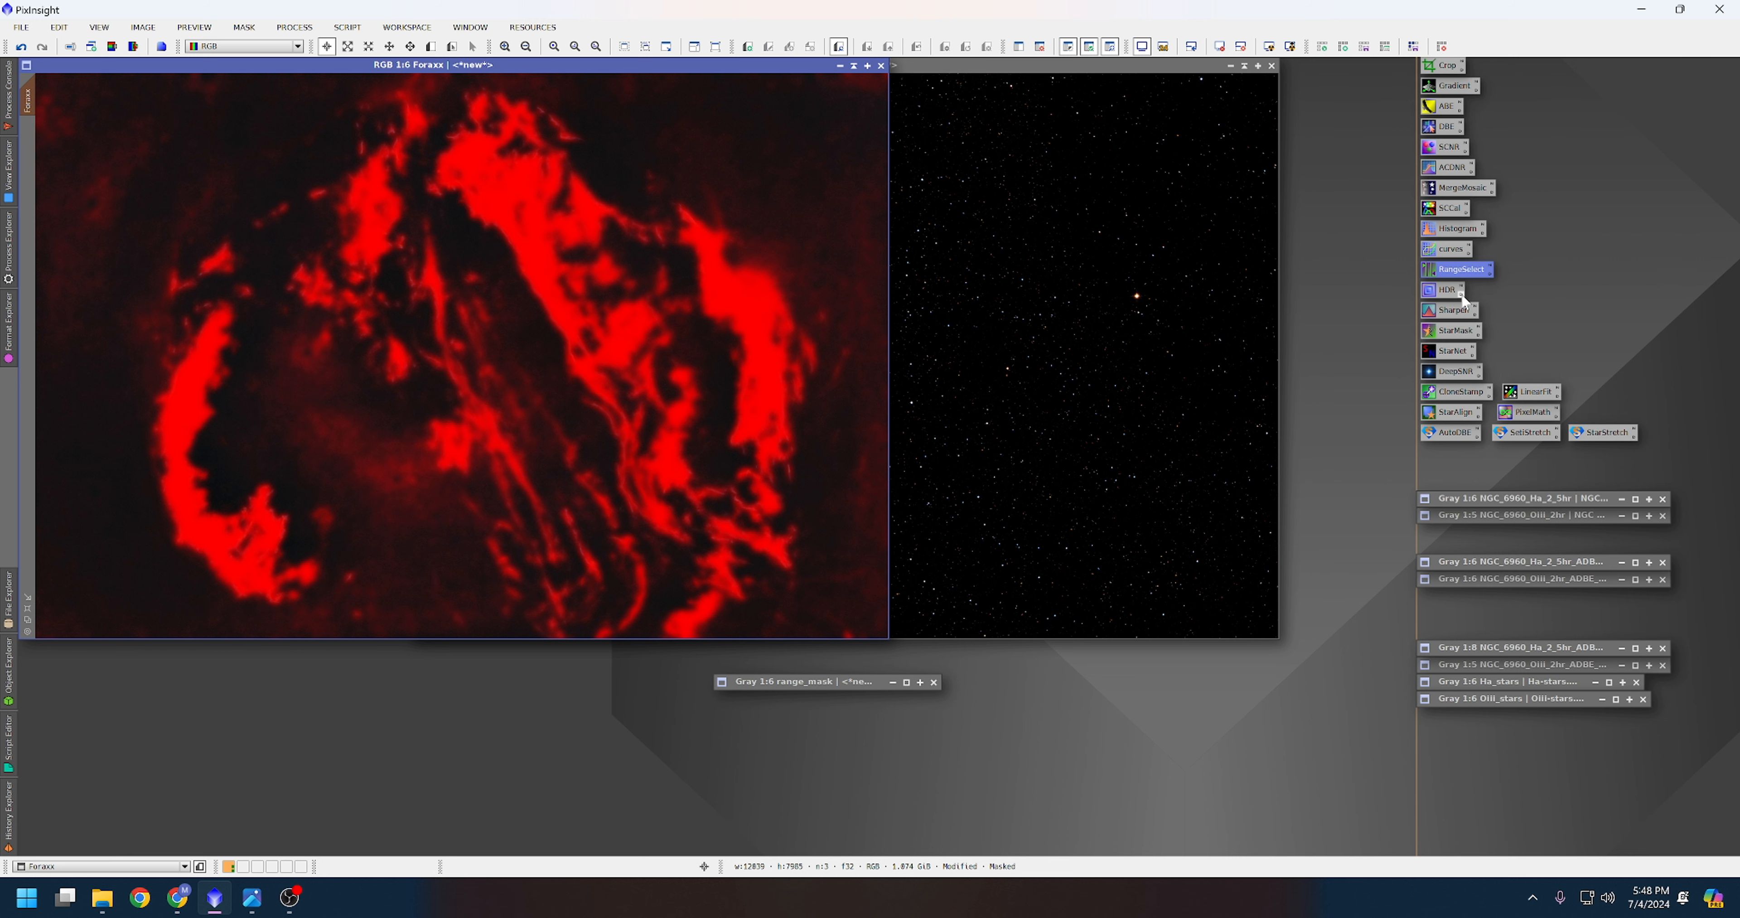
Preview CurvesTransformation on a closer view of the masked Foraxx and lower its RGB/K curve to about 0.34 at input 0.575.
double_click(1438, 247)
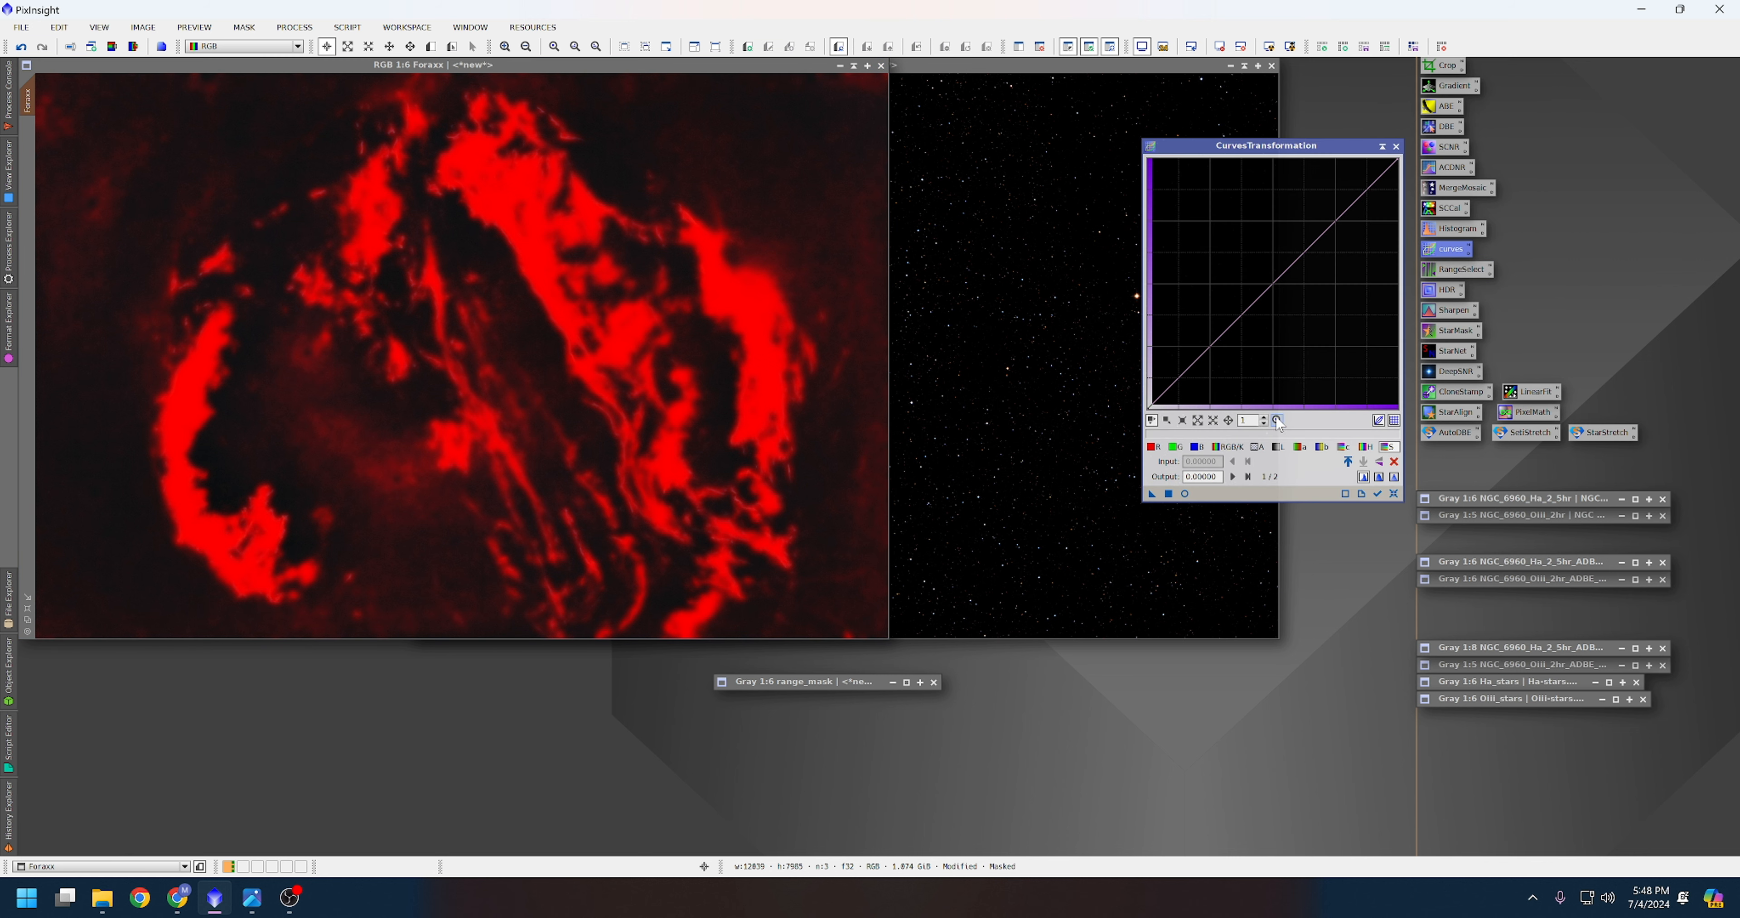
left_click(1184, 494)
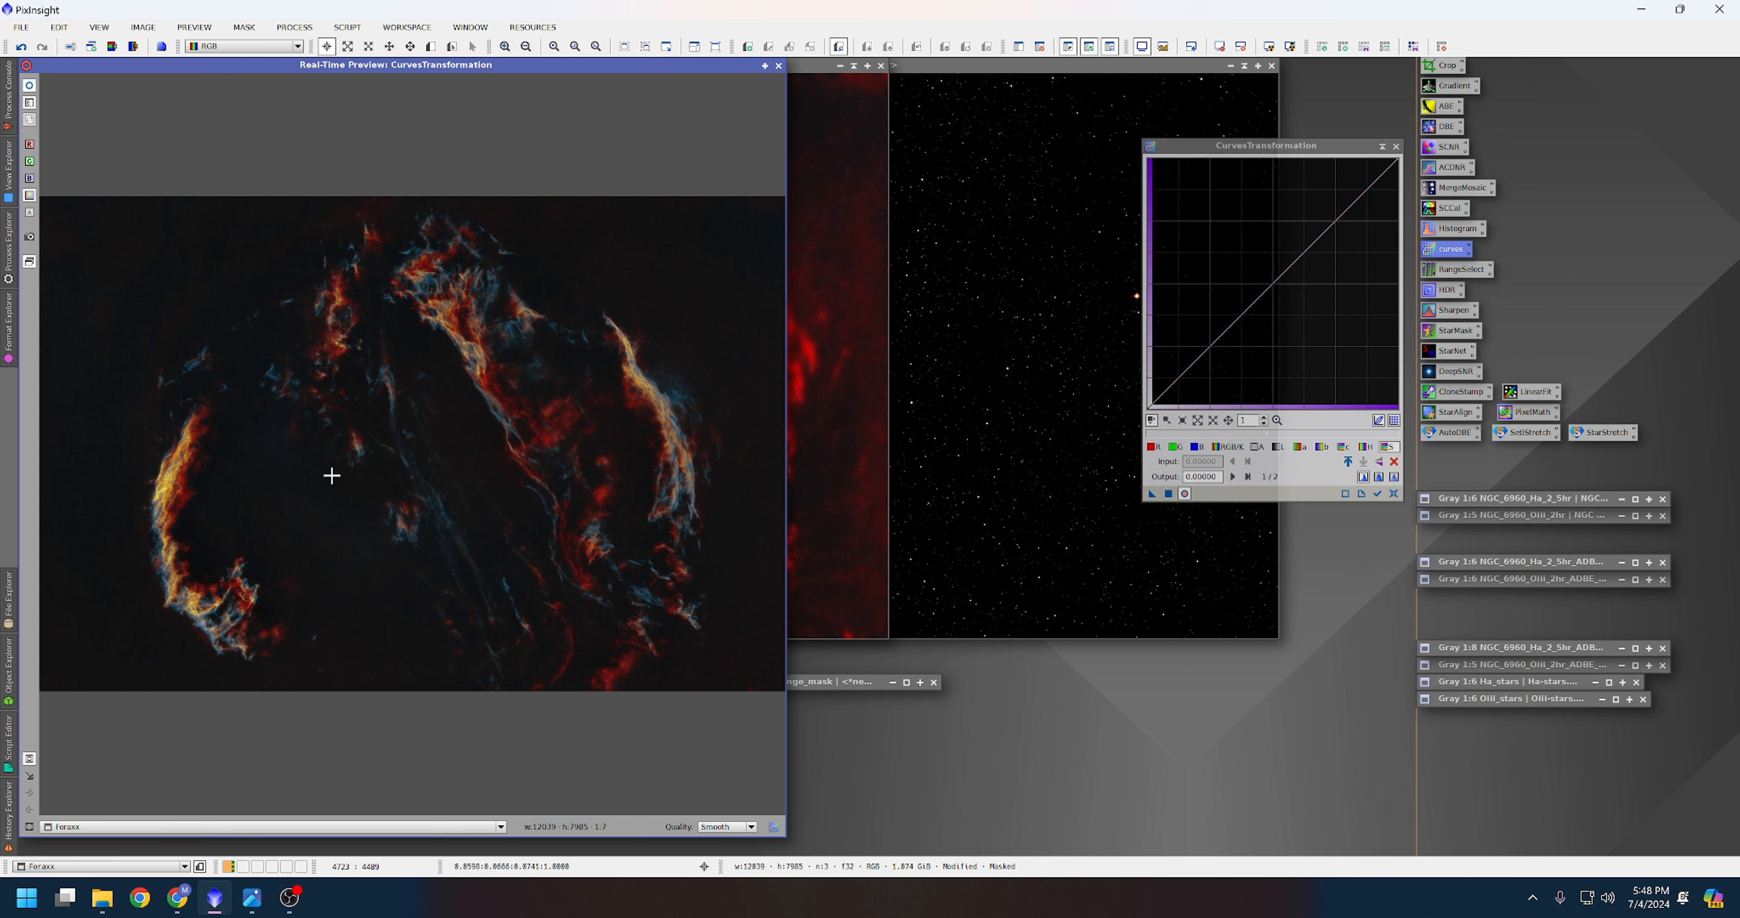
left_click_drag(456, 407, 696, 544)
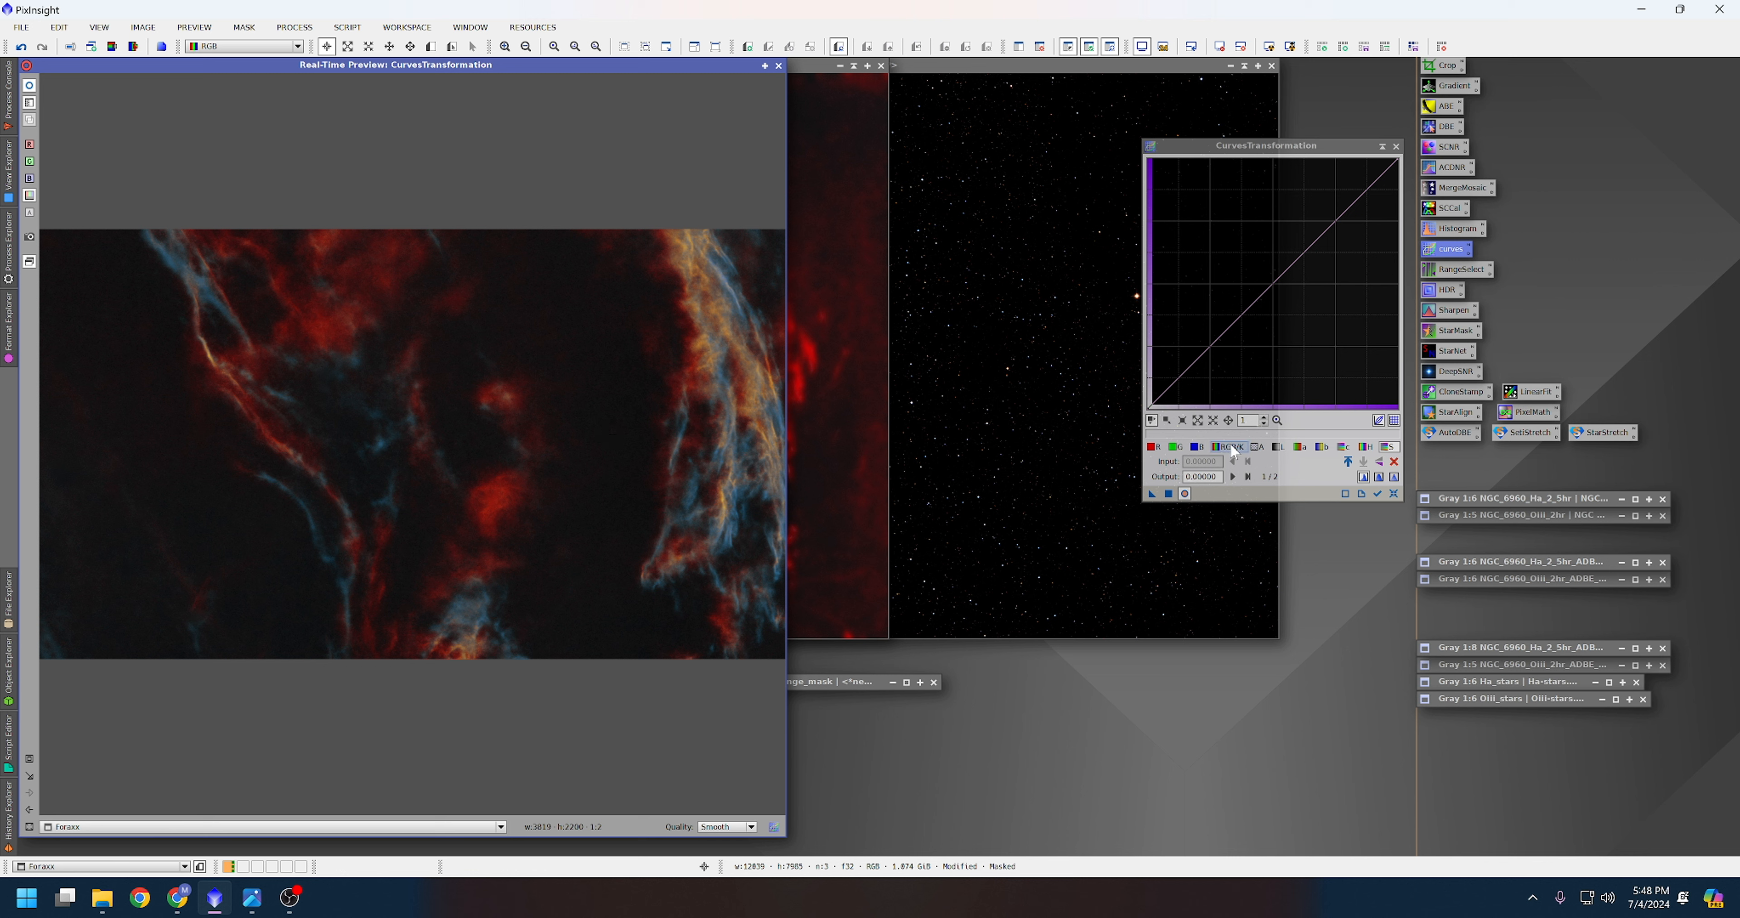
left_click(1229, 447)
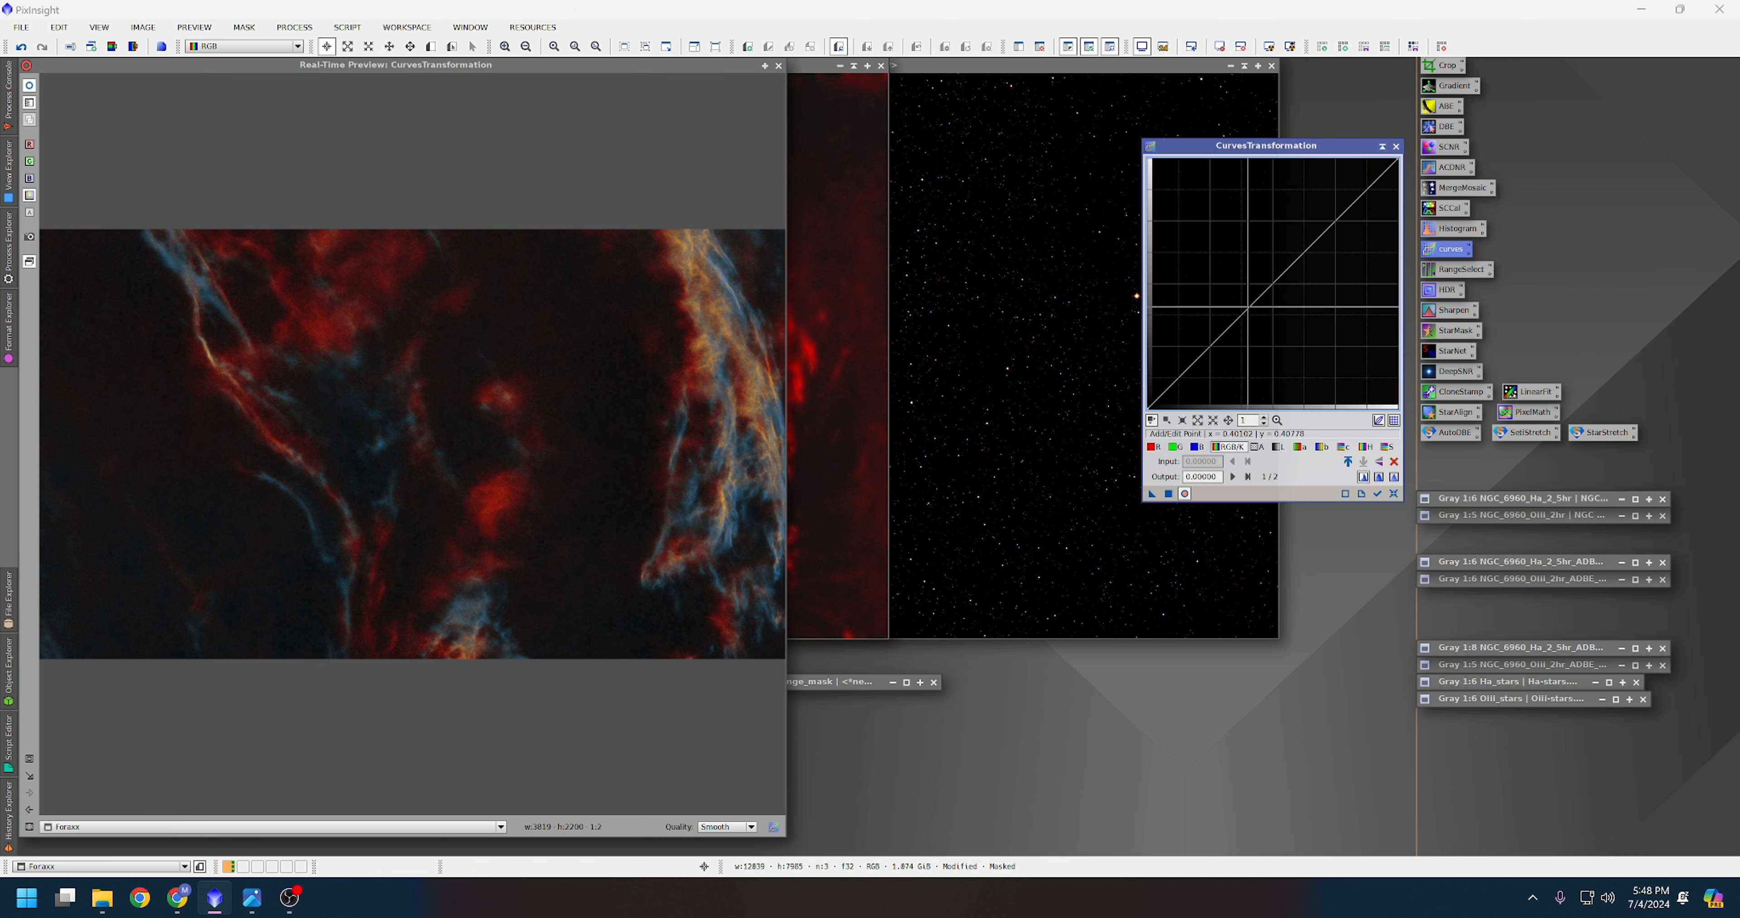
left_click_drag(1248, 307, 1303, 335)
left_click_drag(1295, 327, 1291, 324)
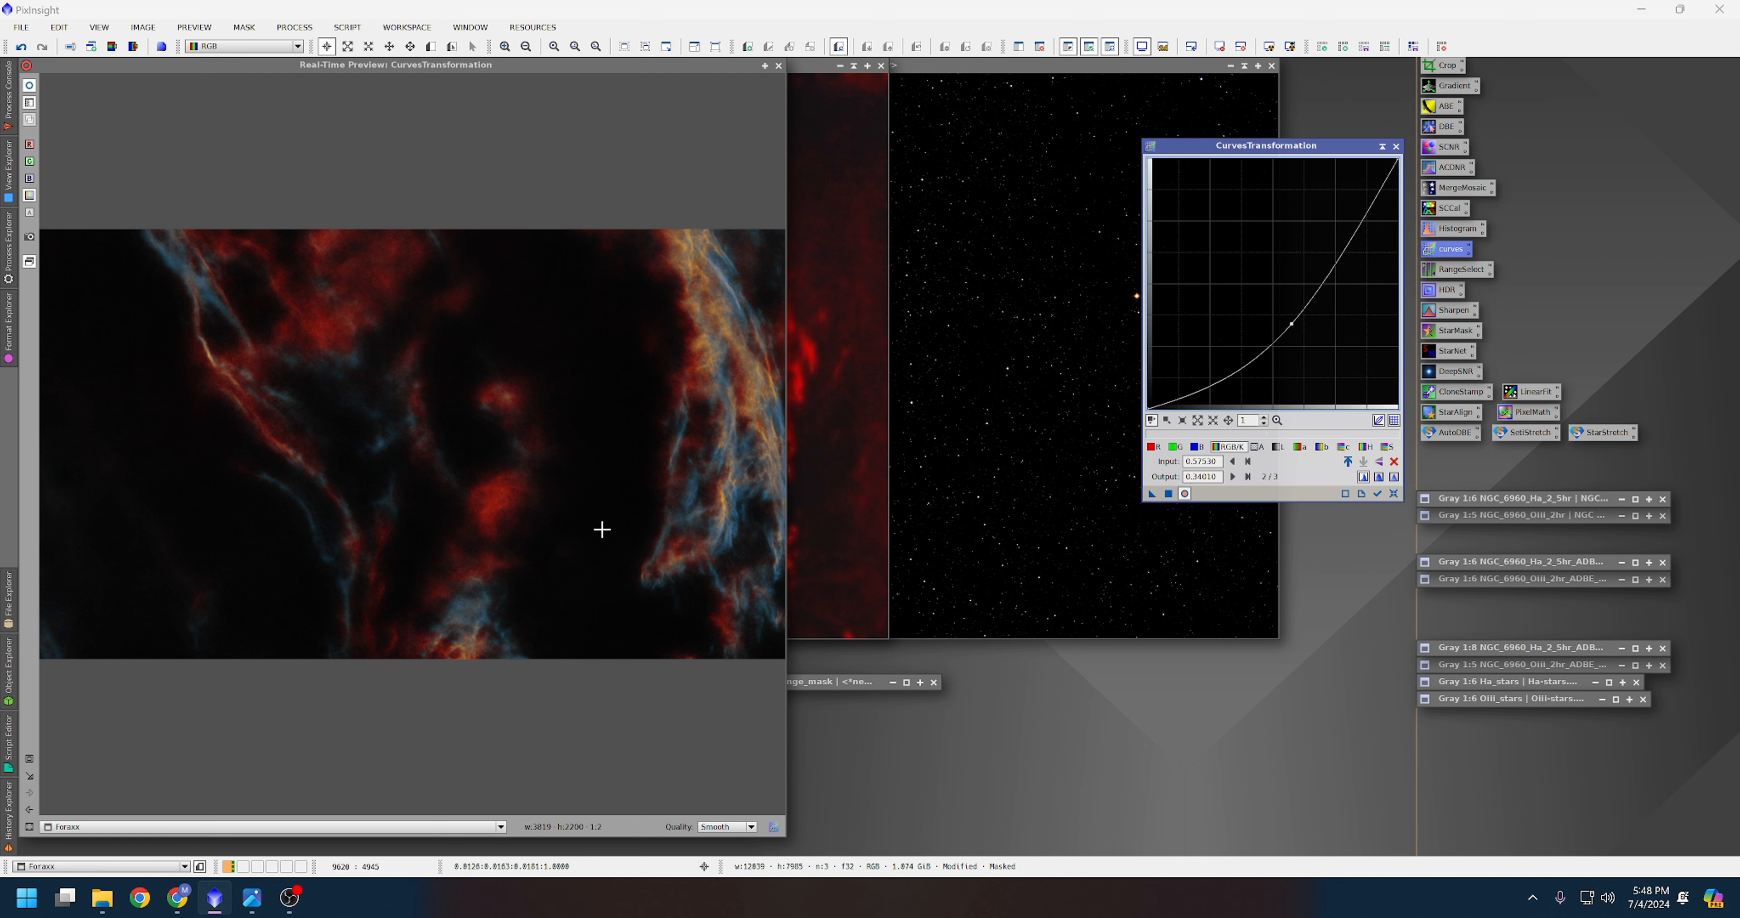
Shrink the real-time preview to check the whole nebula, apply the curves to Foraxx, and close CurvesTransformation and its preview.
left_click(6, 769)
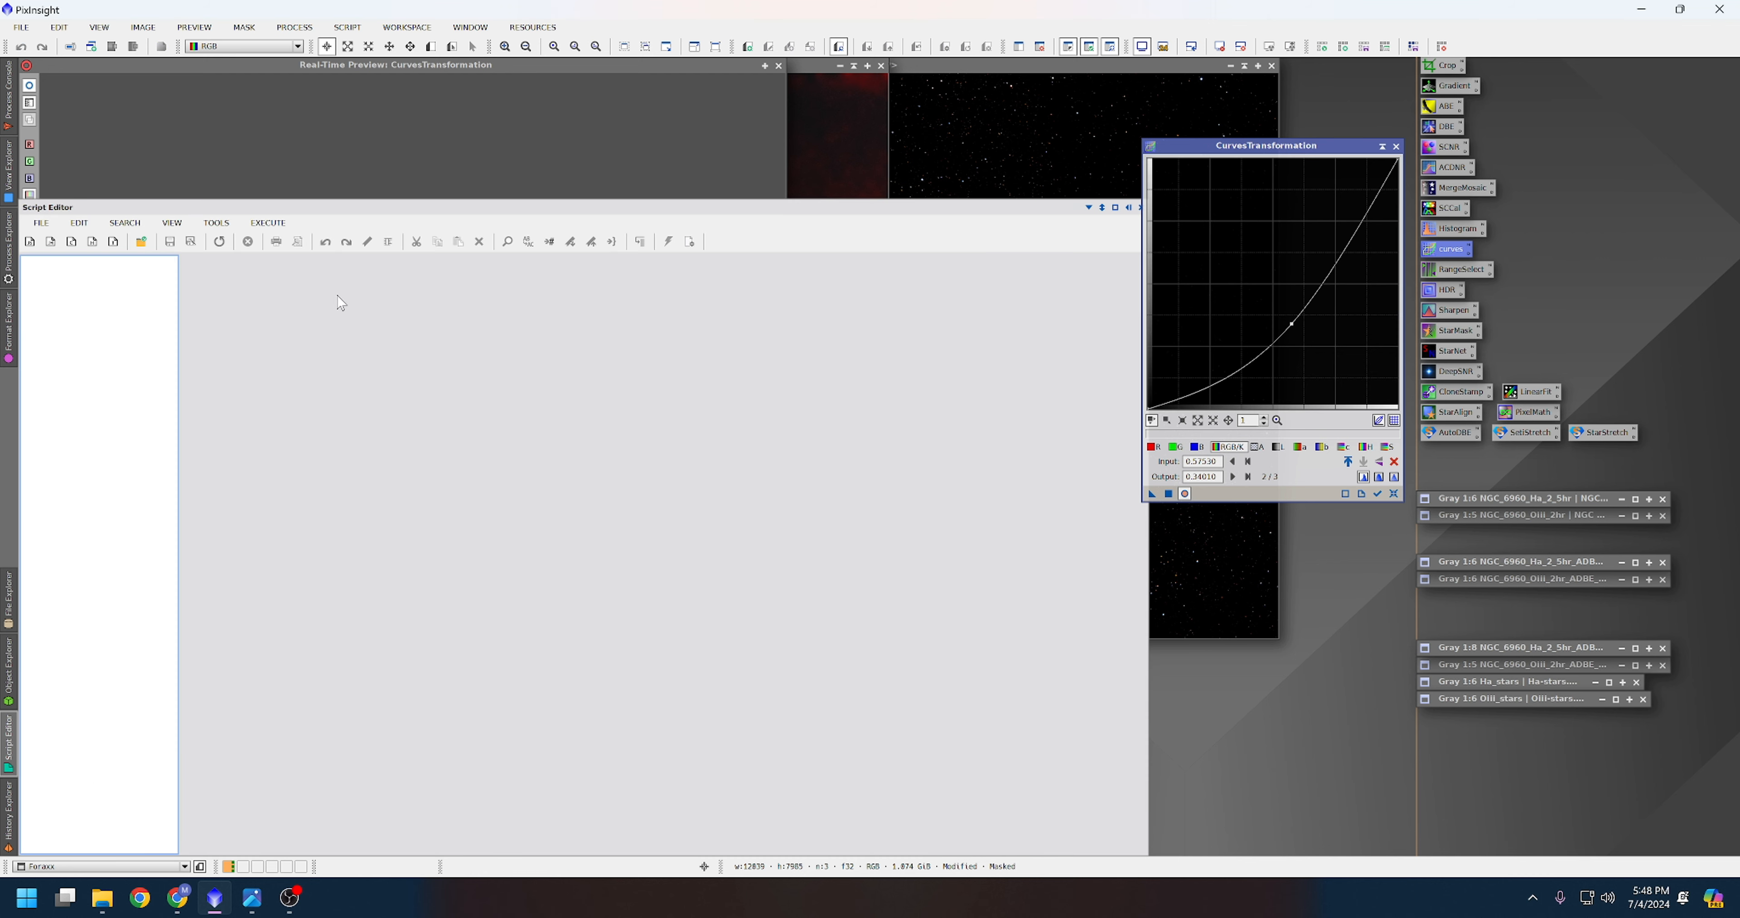
left_click(354, 144)
left_click(29, 776)
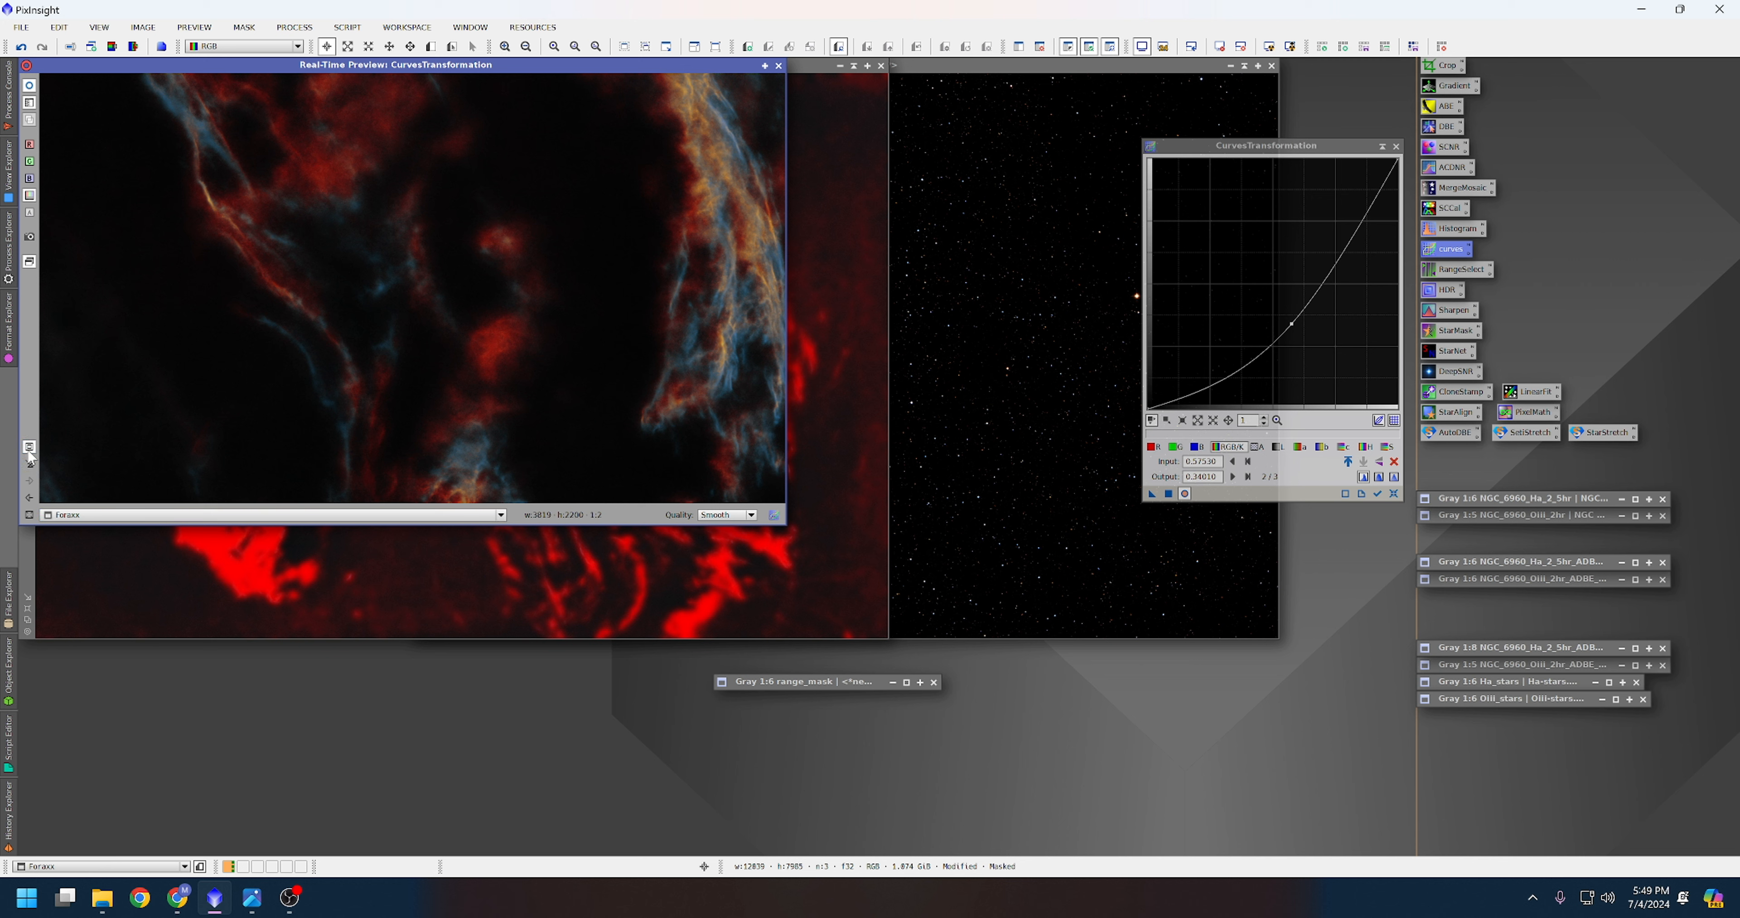
left_click(29, 514)
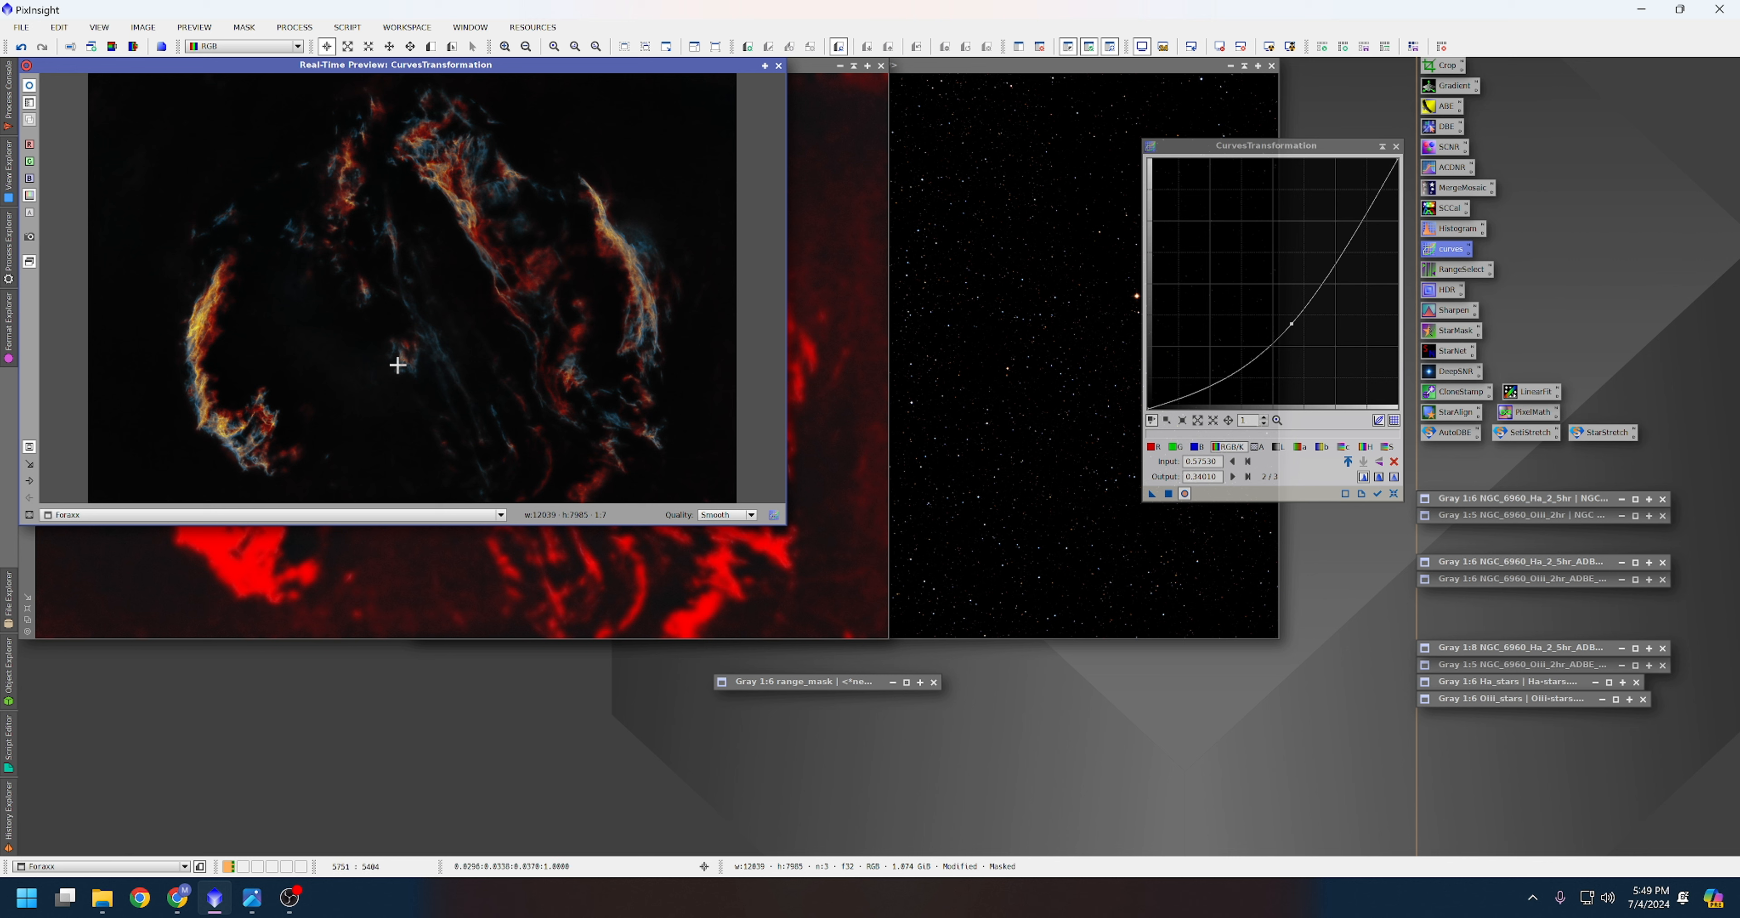
left_click(1168, 495)
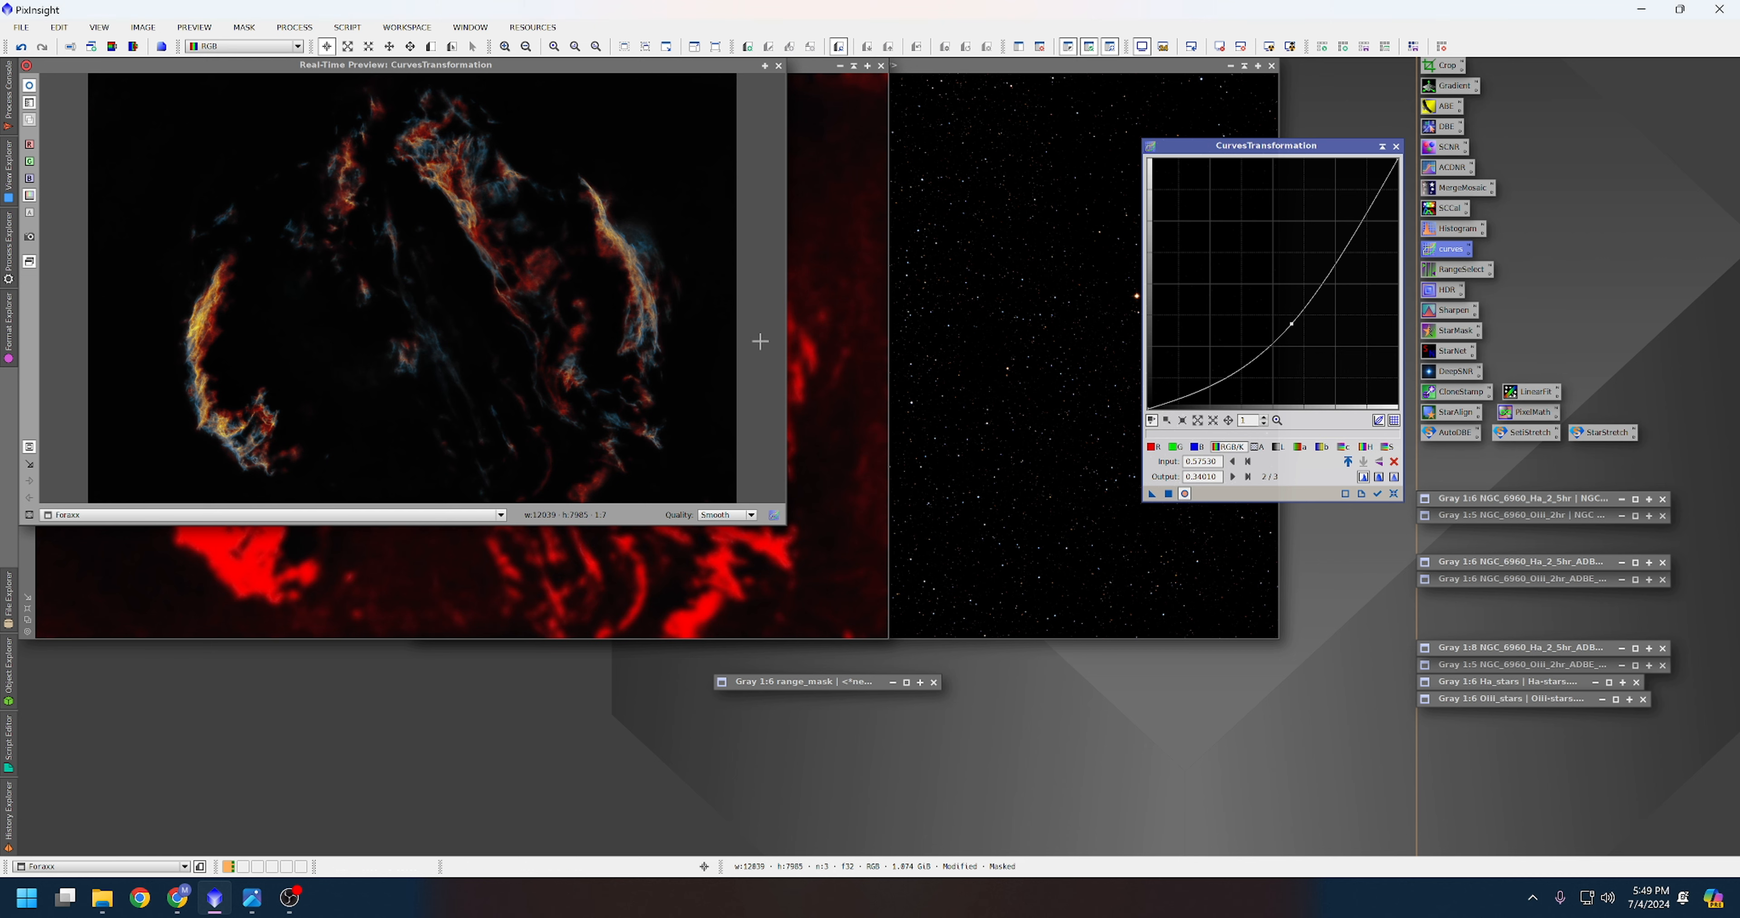
left_click(1395, 146)
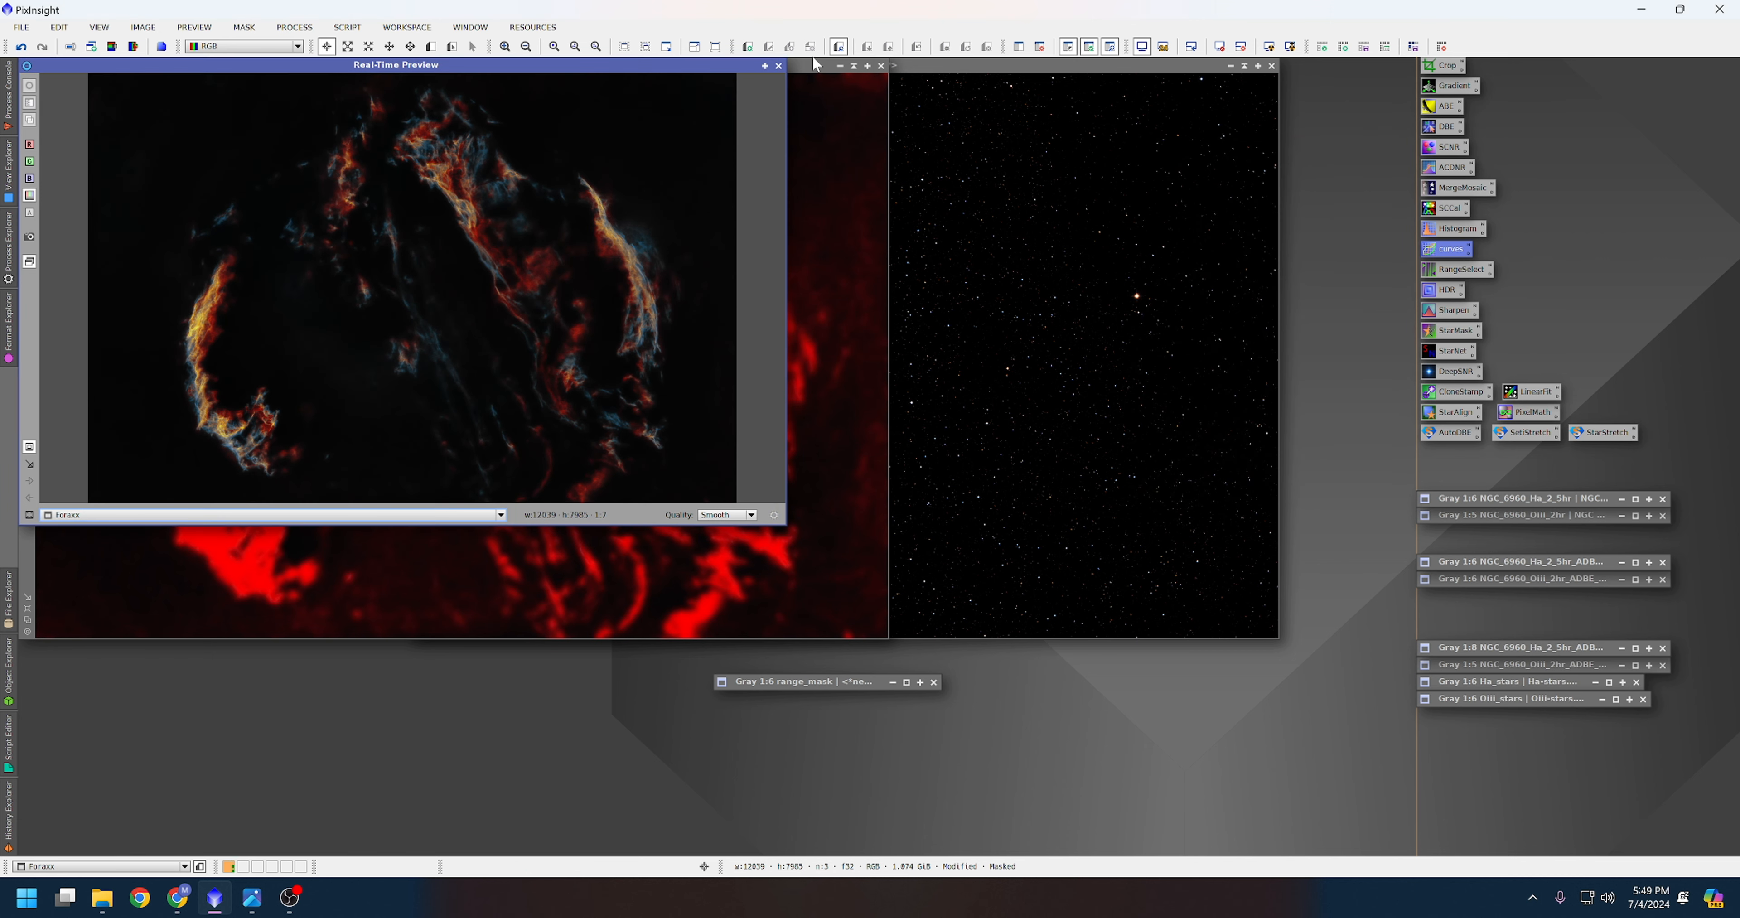
left_click(777, 66)
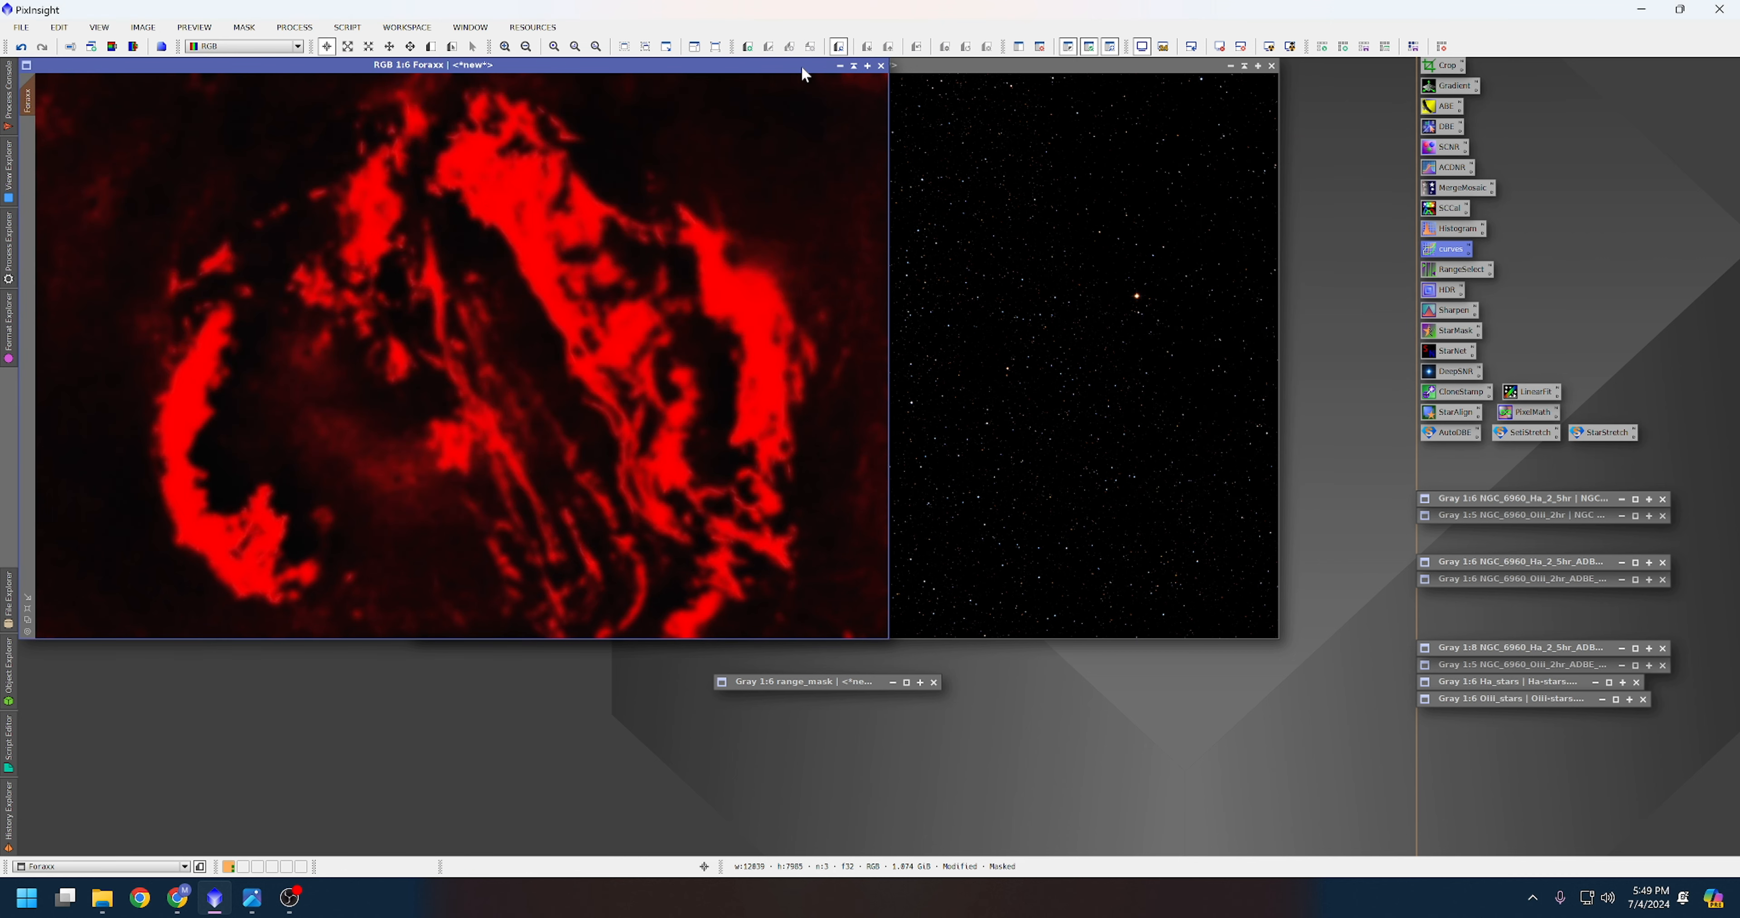
Hide and remove the mask from Foraxx, return its window to the workspace's upper corner, and close range_mask without keeping it.
left_click_drag(800, 66, 852, 87)
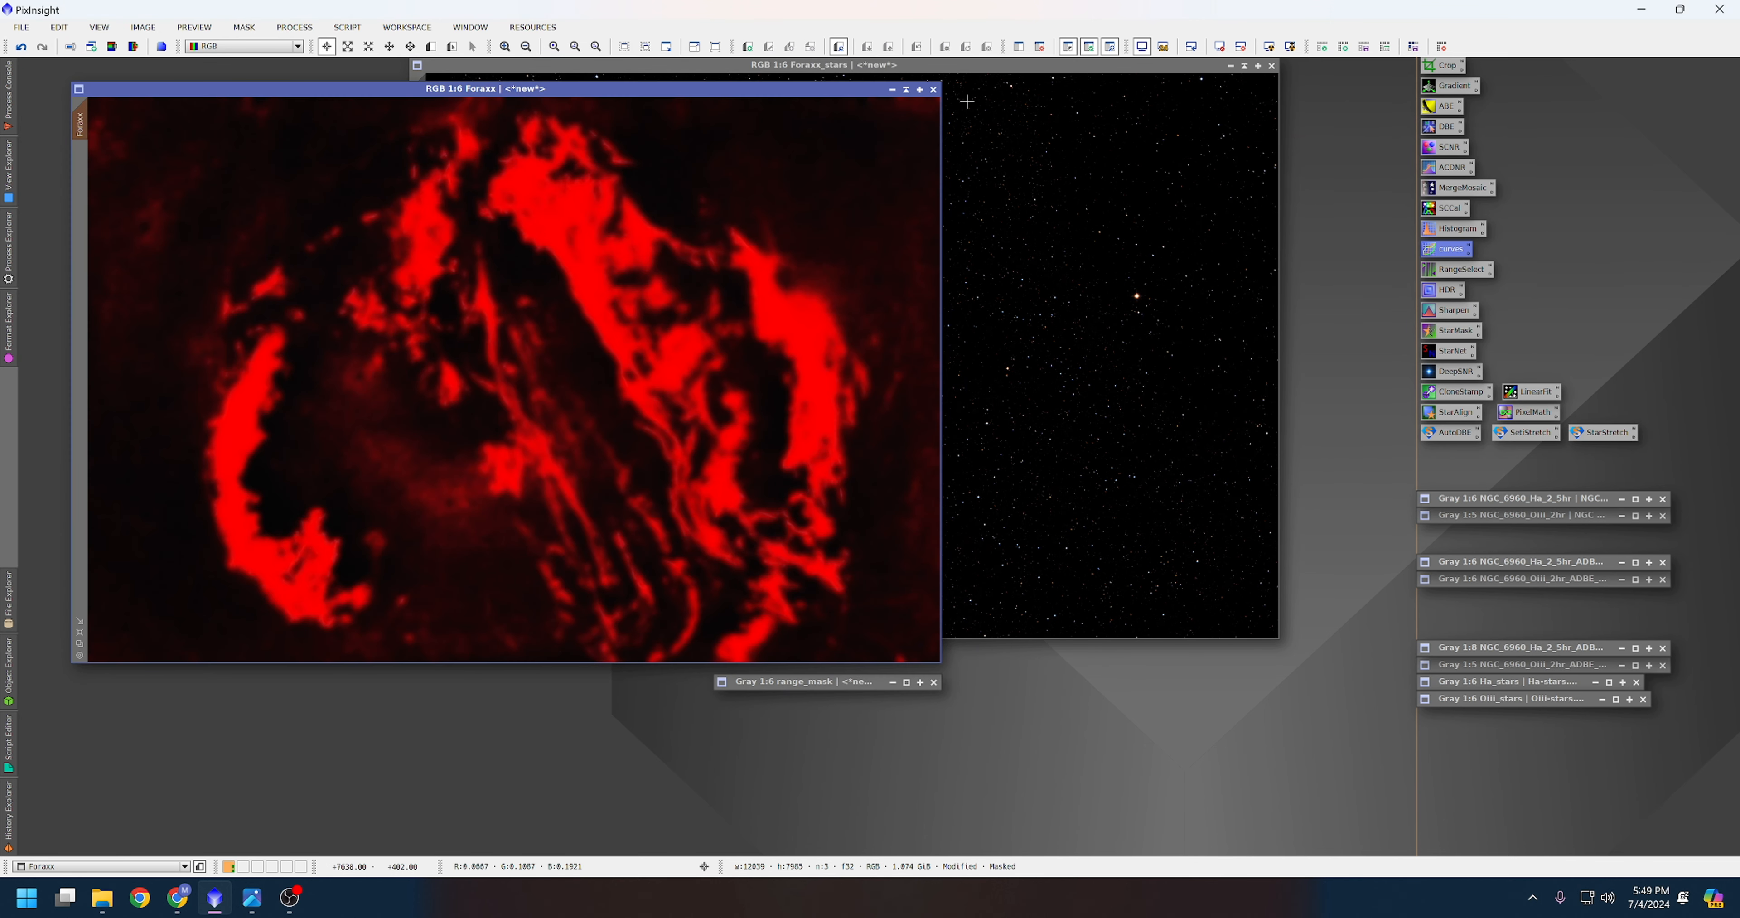
left_click(1072, 52)
left_click(1109, 46)
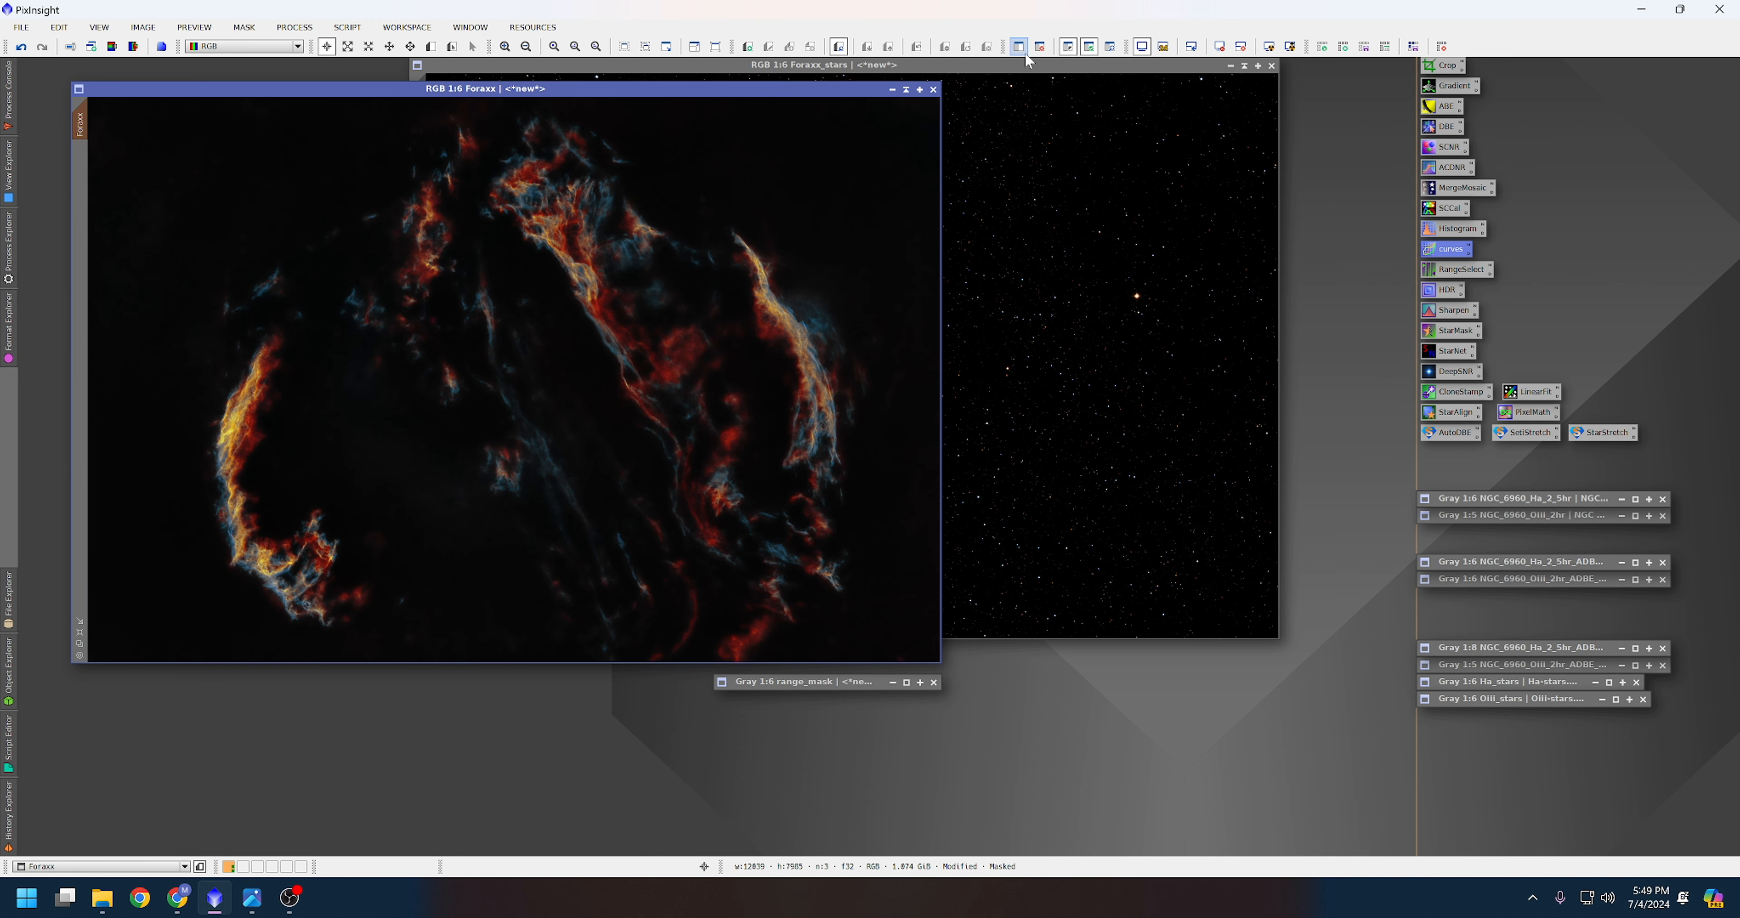
left_click(1040, 47)
left_click_drag(808, 87, 762, 66)
right_click(762, 66)
left_click(945, 716)
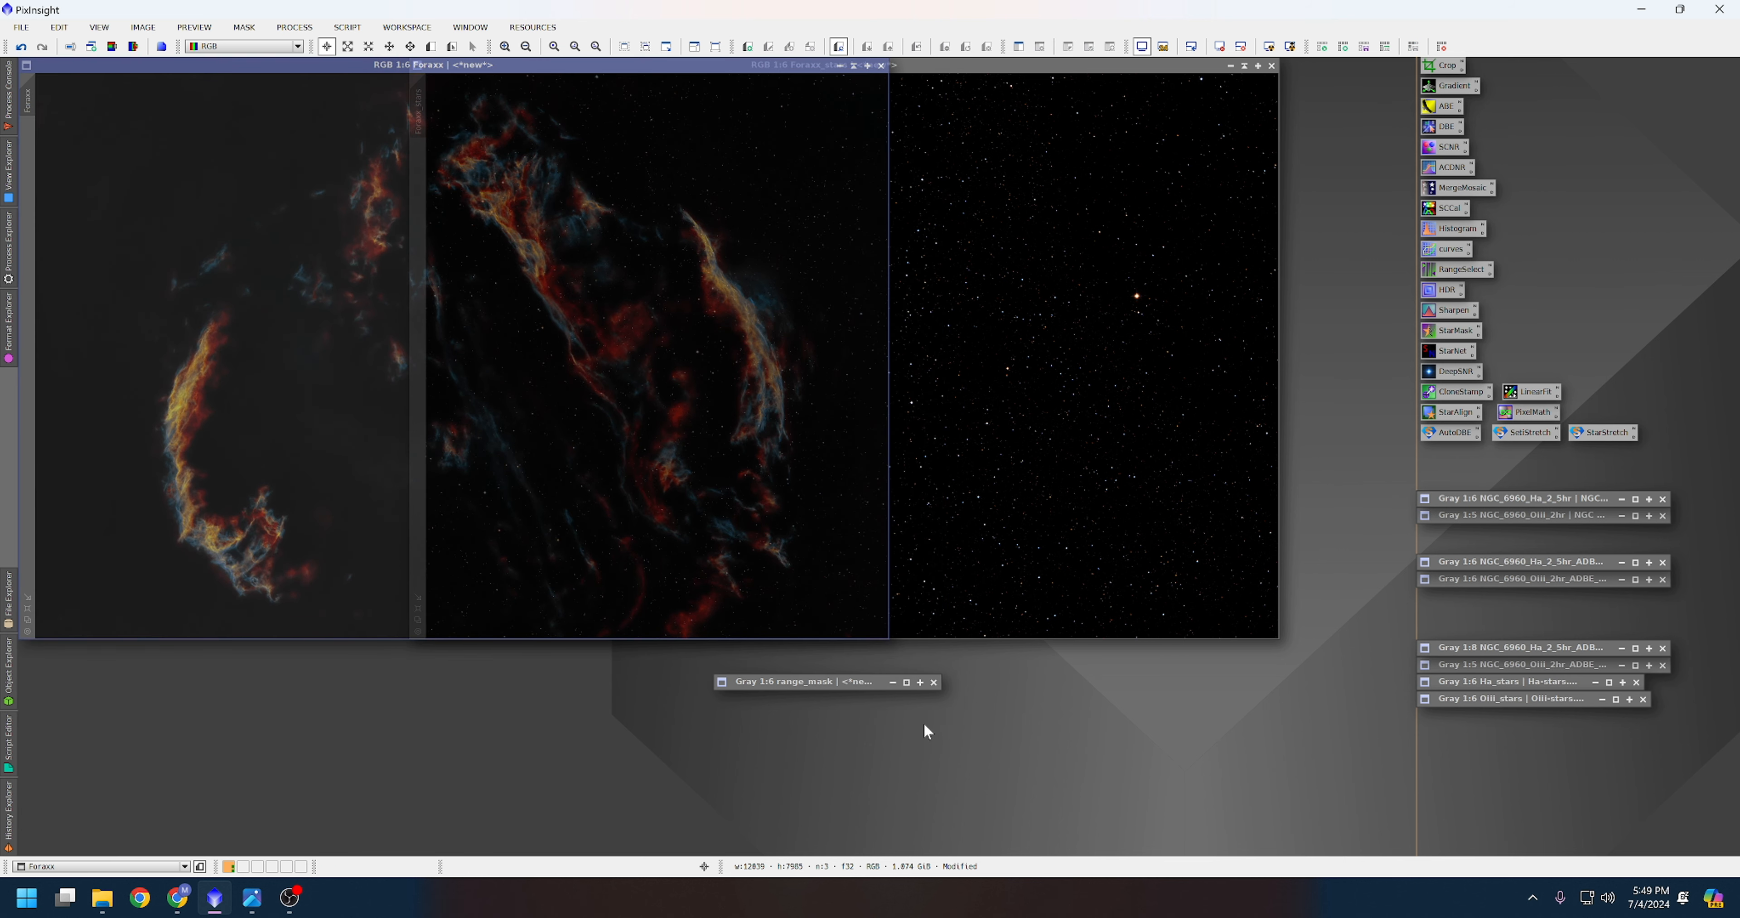
left_click(933, 681)
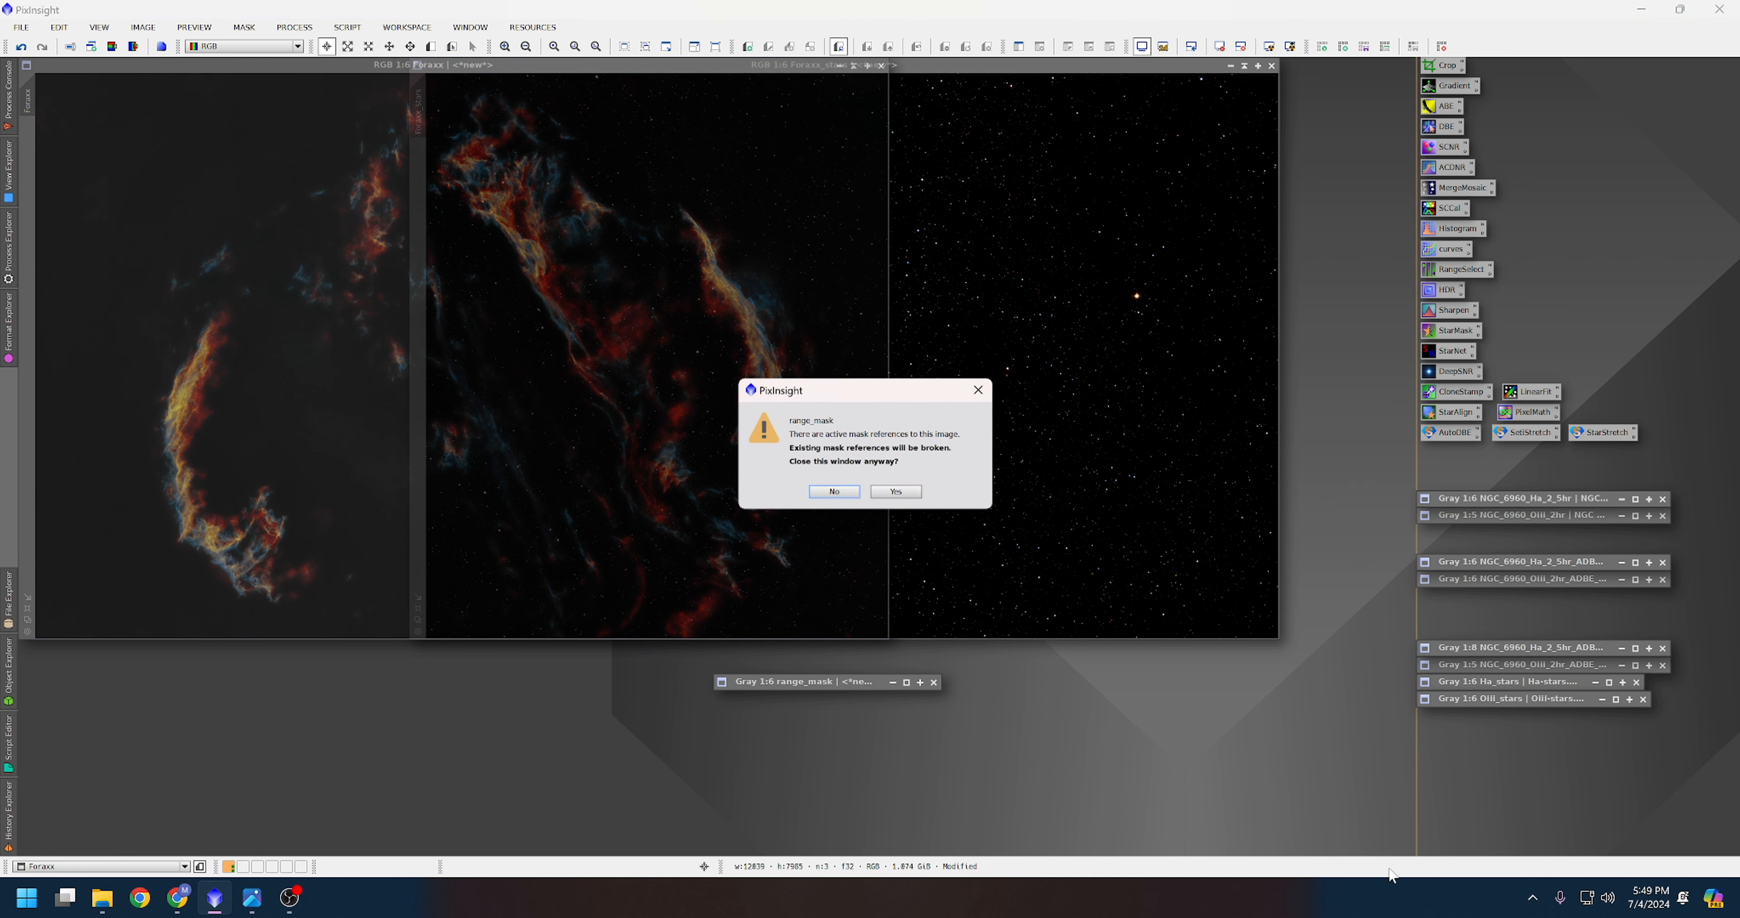
left_click(896, 492)
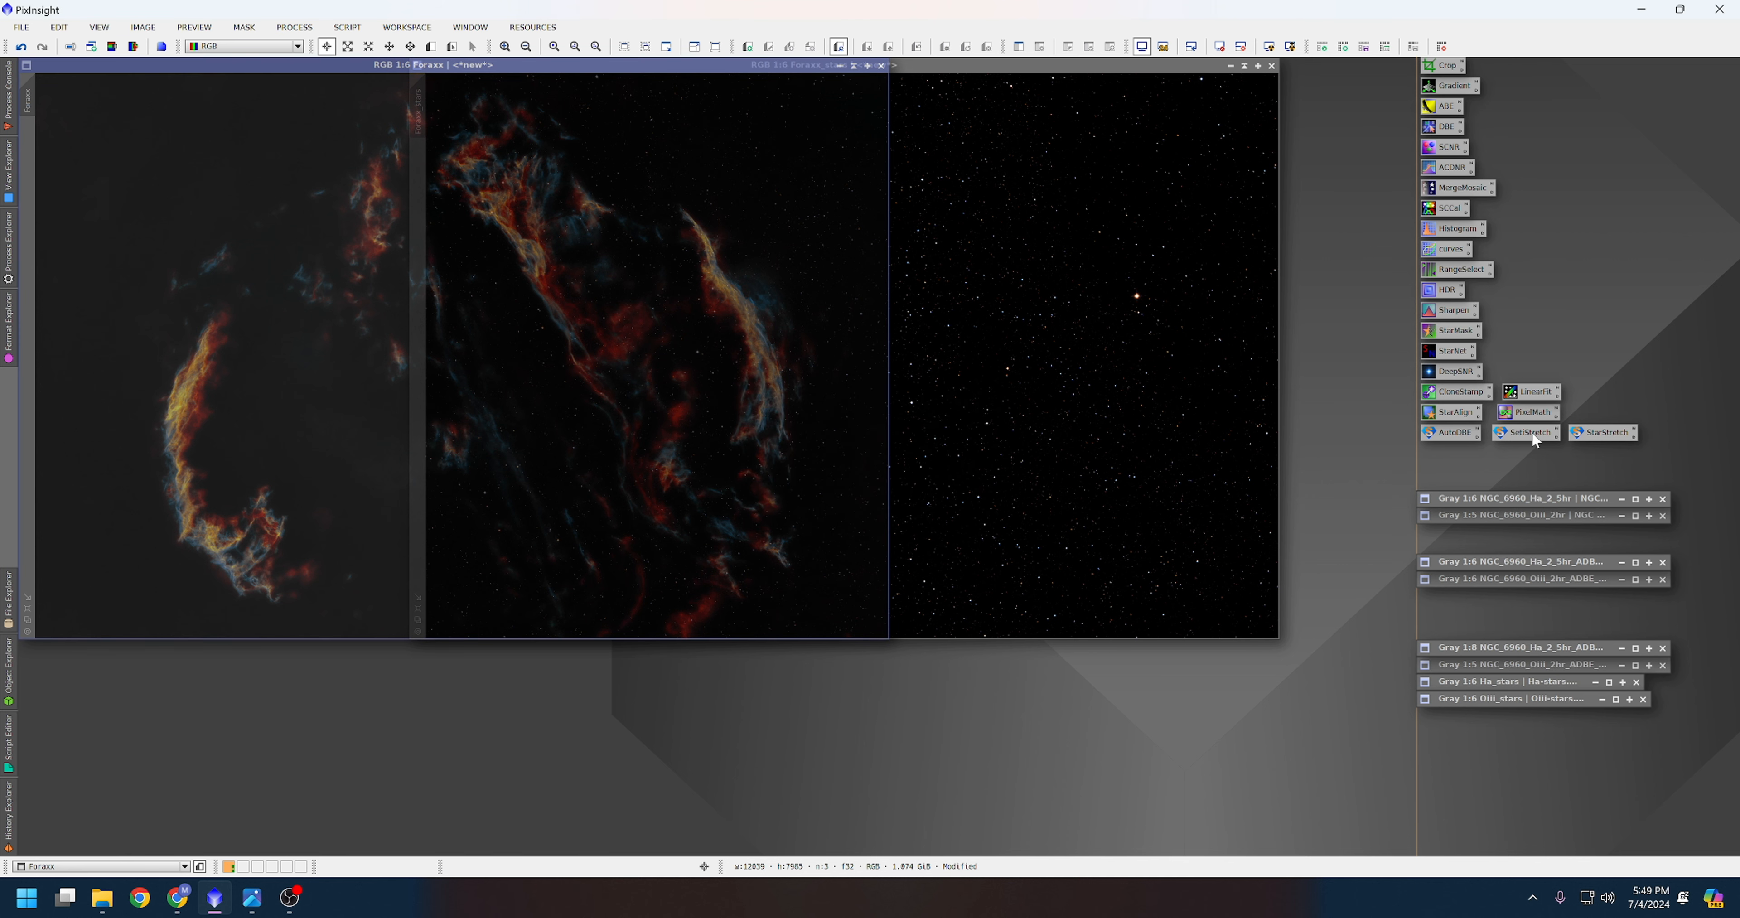
Enter ~(~Foraxx*~Foraxx_stars) as the single RGB/K expression in the PixelMath expression editor.
double_click(1524, 412)
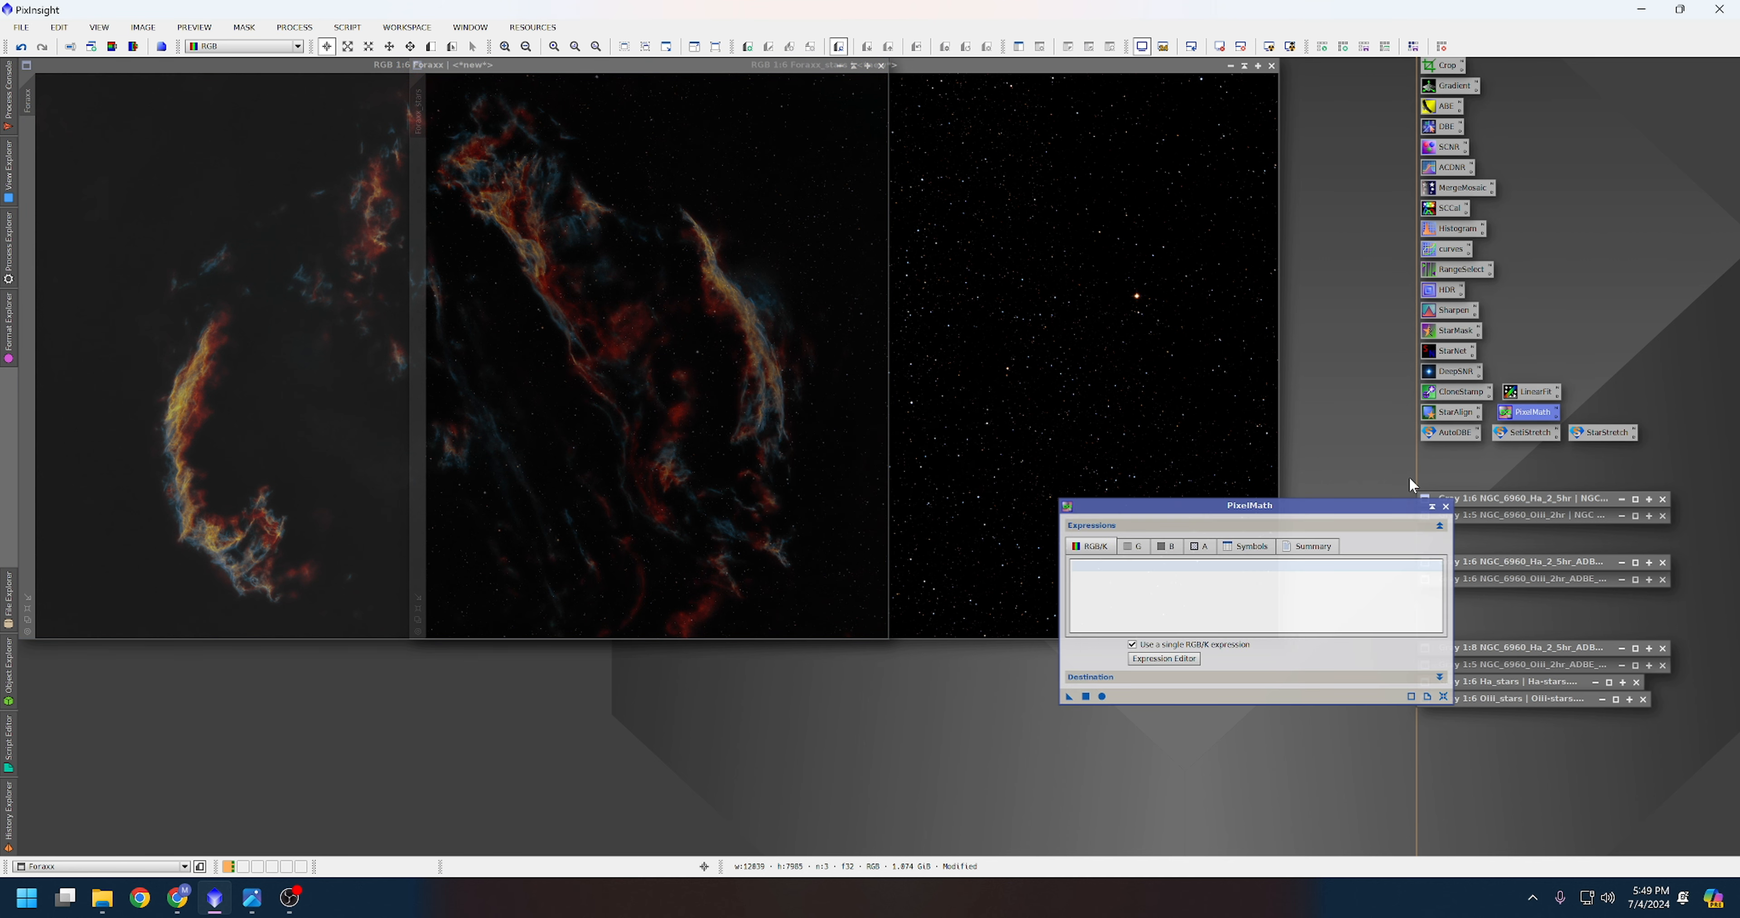
left_click_drag(1295, 517, 1176, 298)
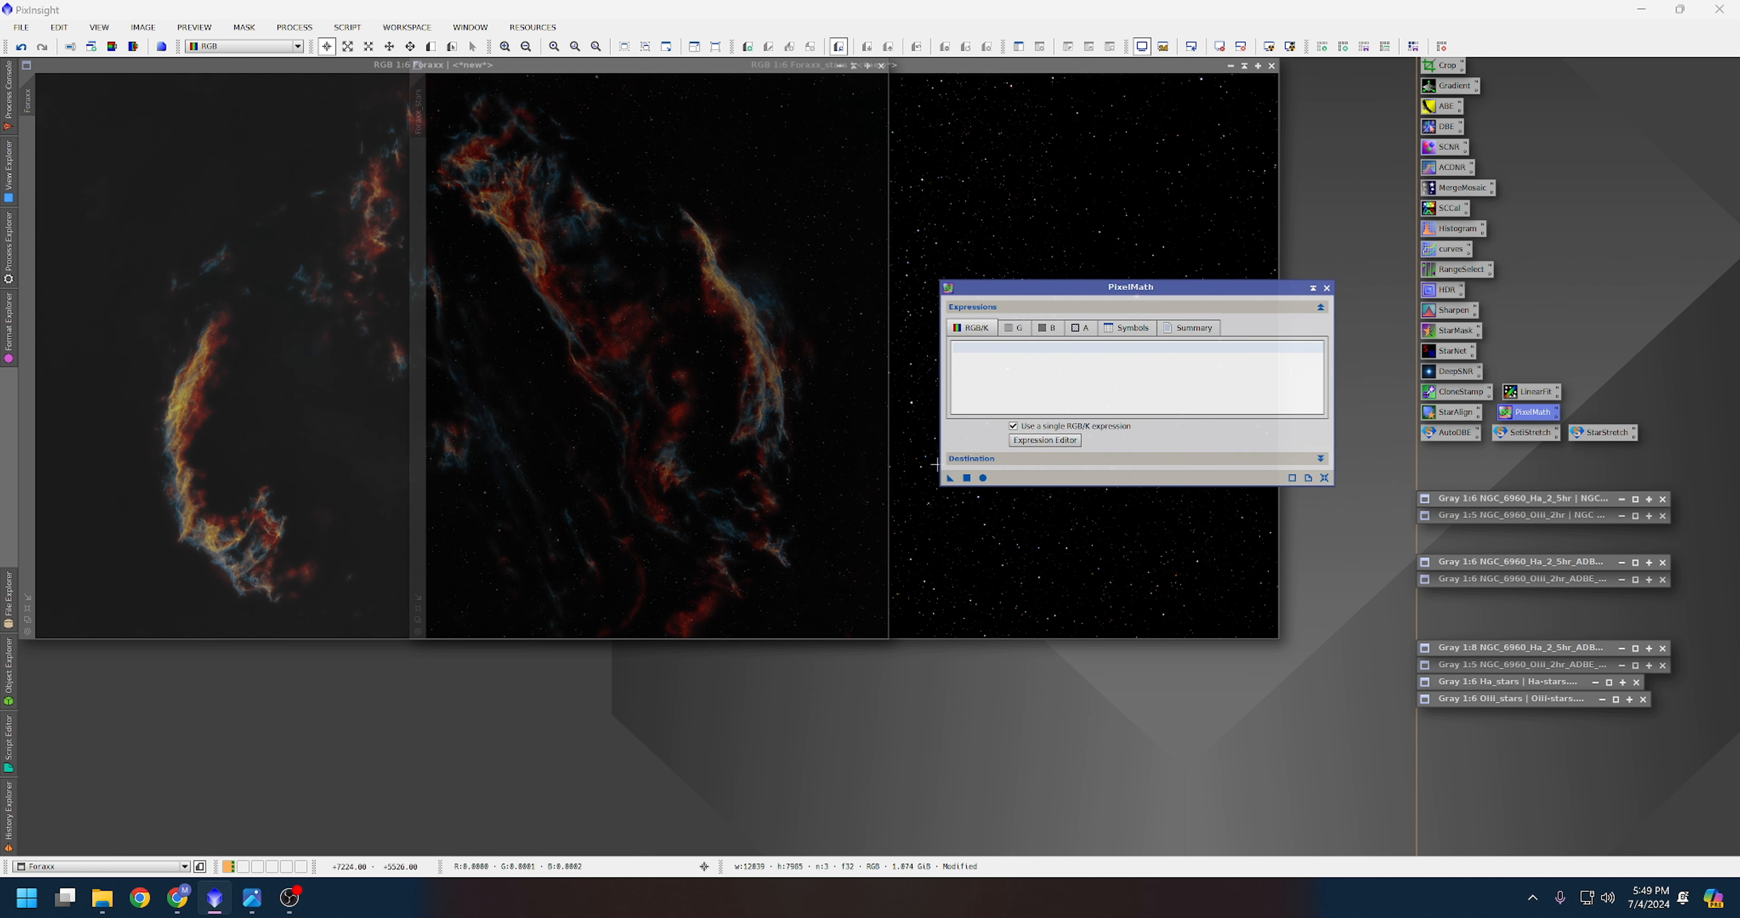
left_click(1040, 439)
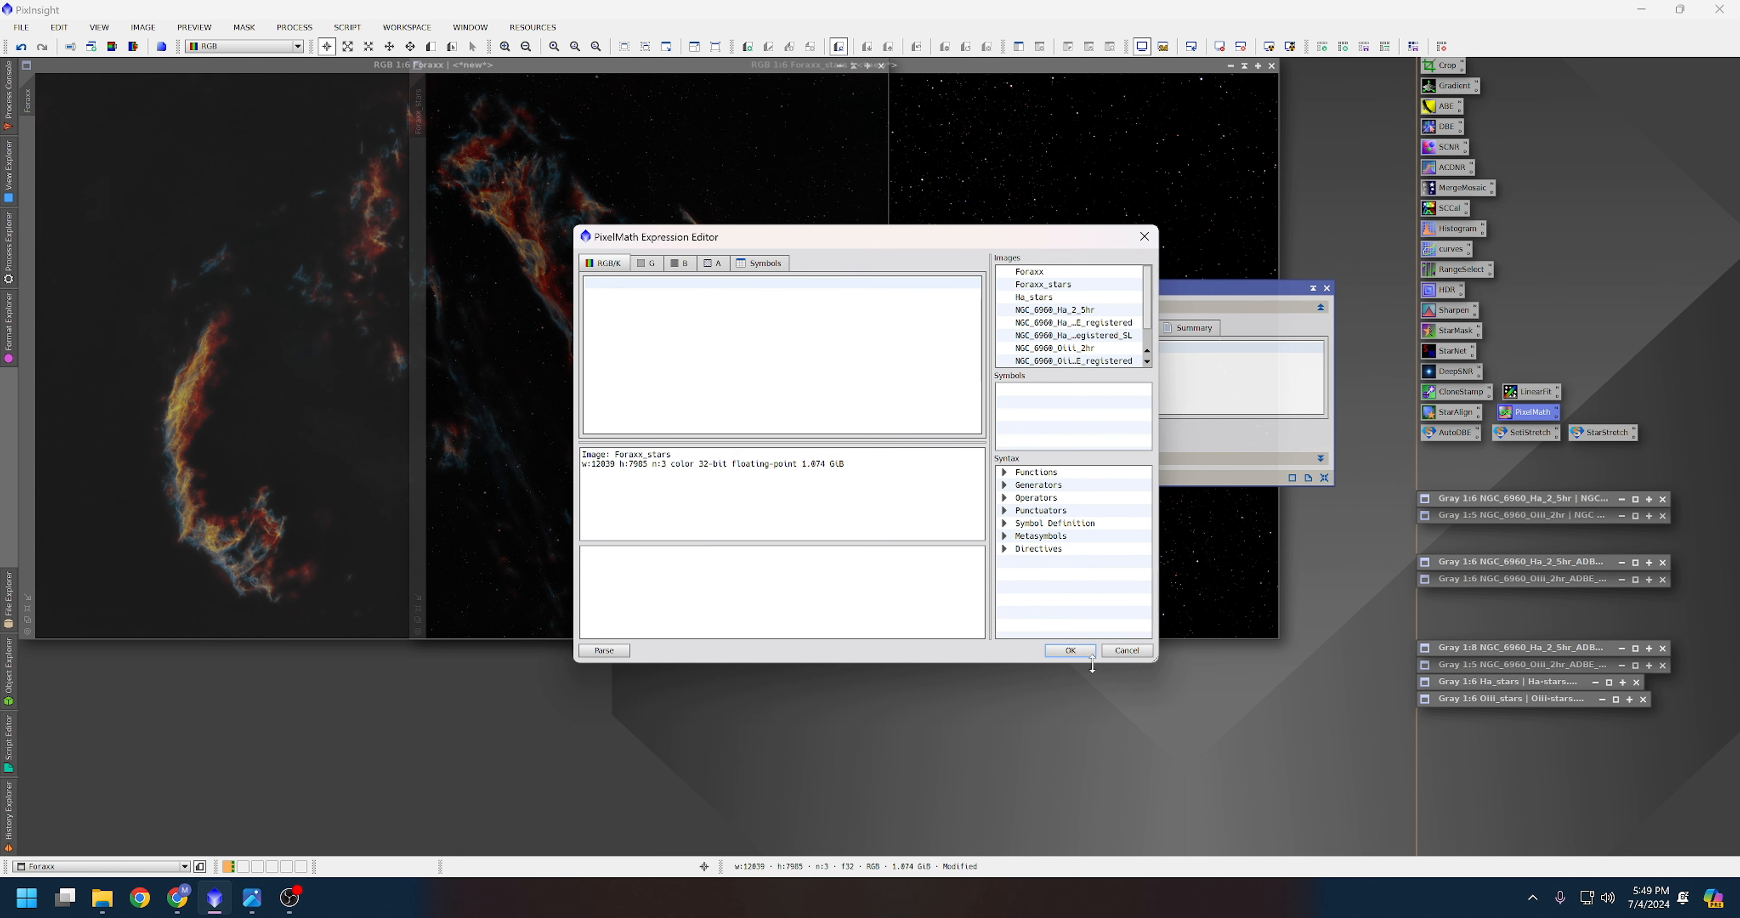
left_click(726, 295)
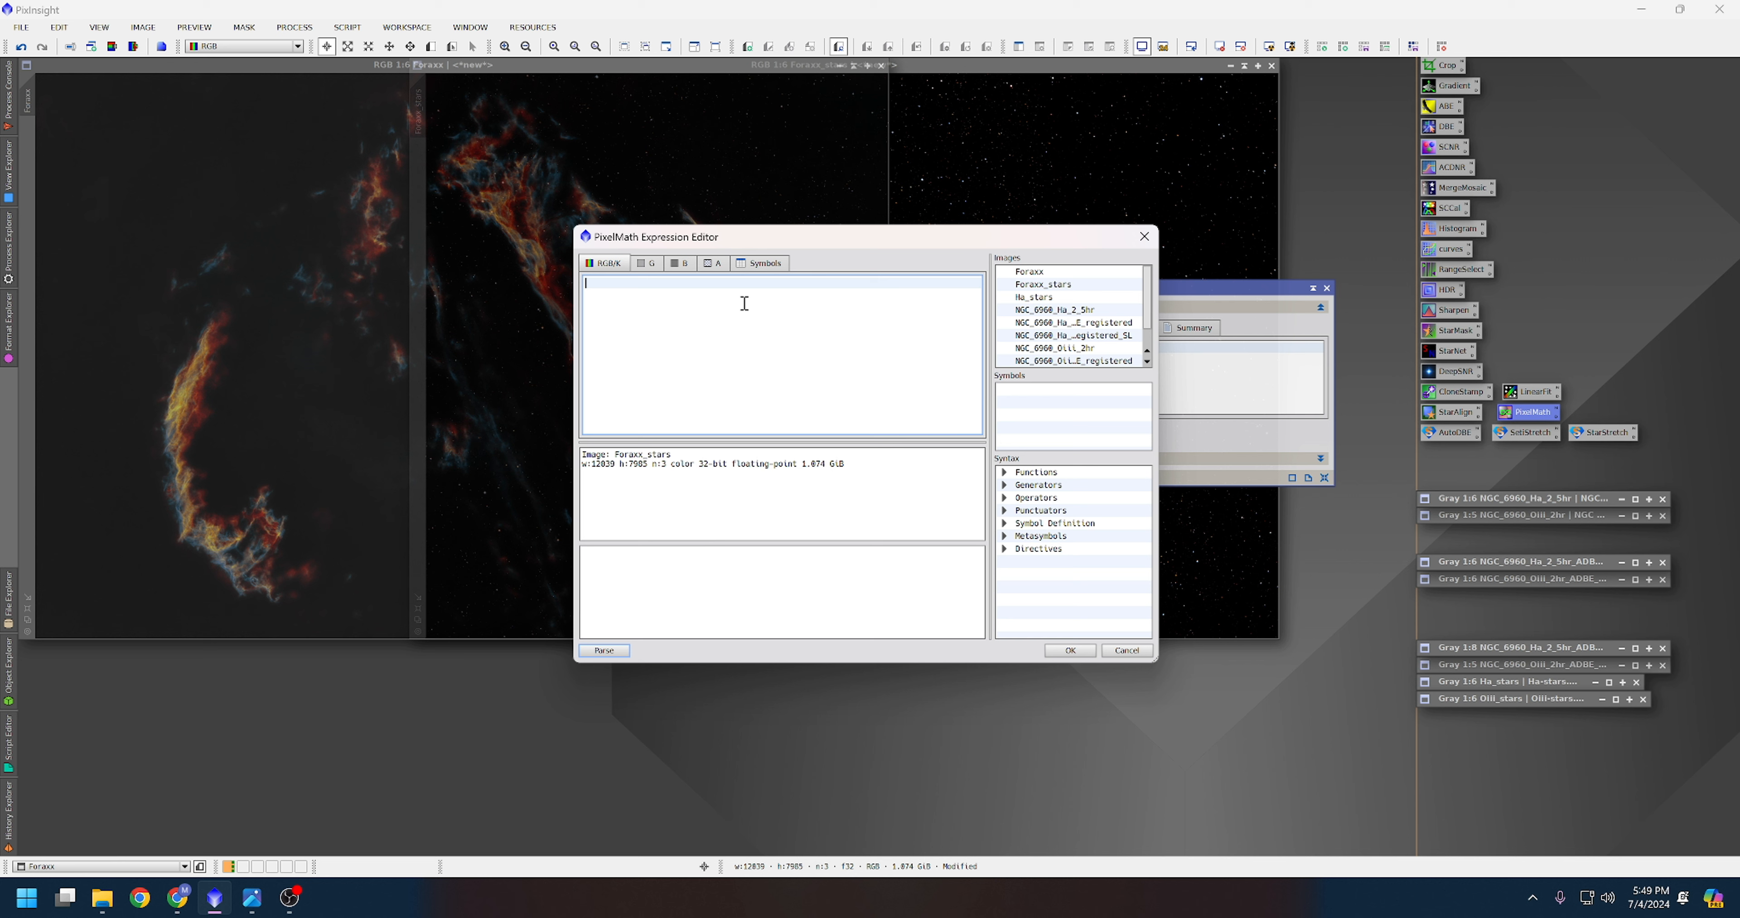
type("~(~")
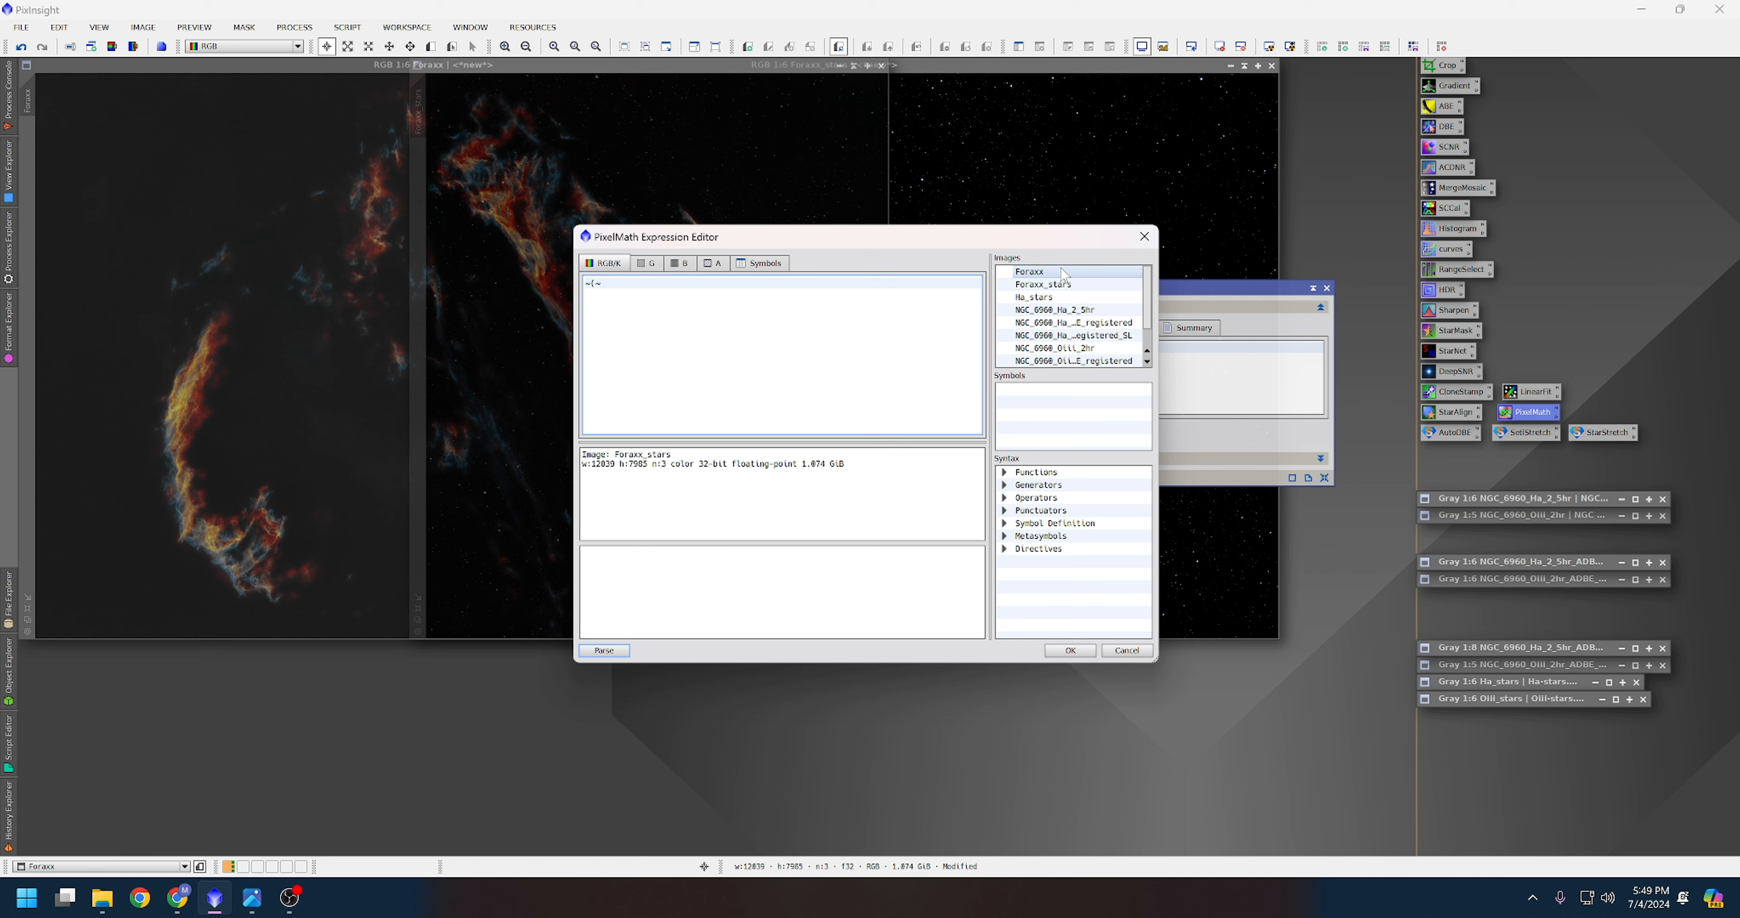
double_click(1040, 274)
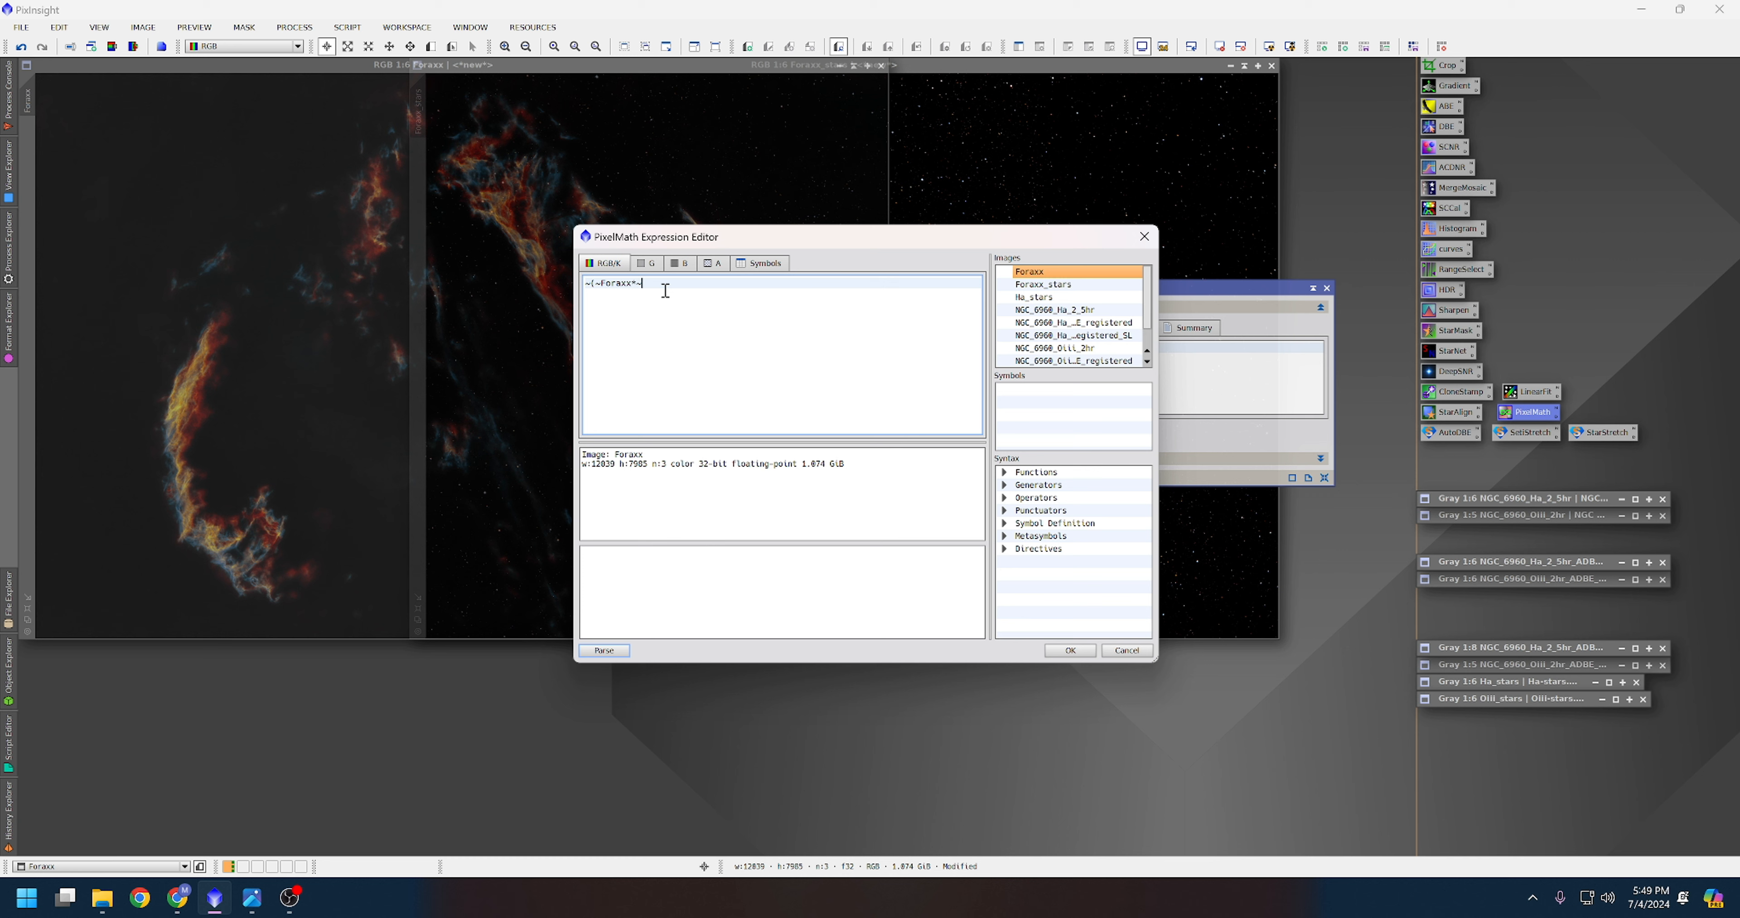
double_click(1043, 284)
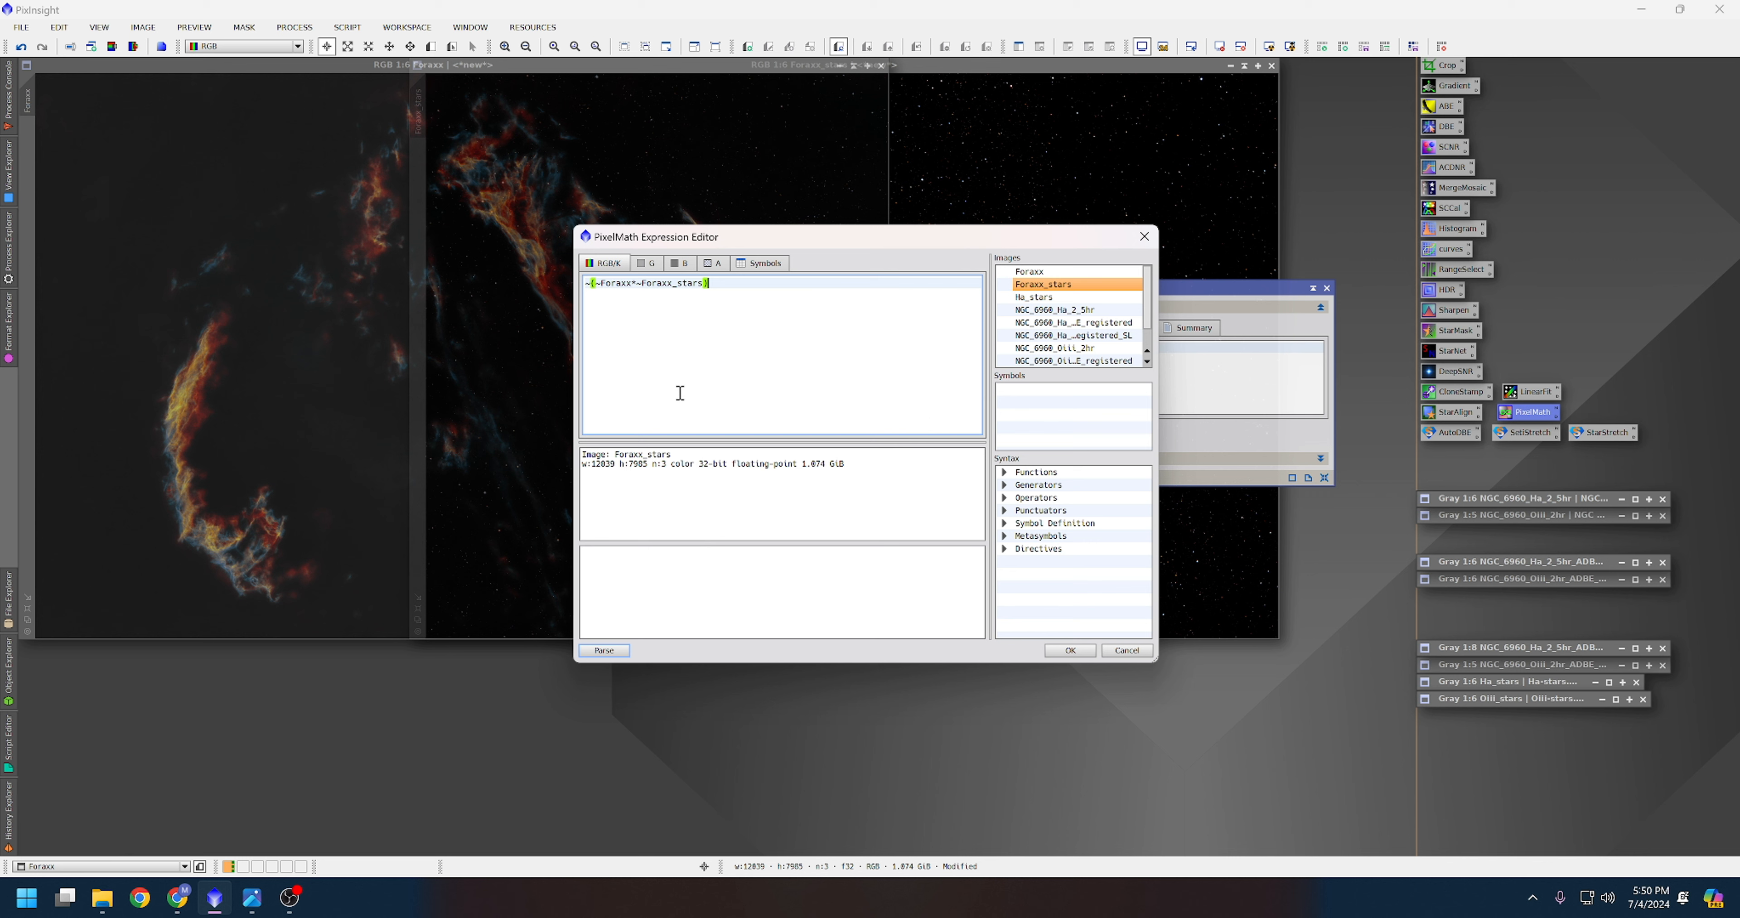
Accept the PixelMath expression, apply it to Foraxx to combine it with Foraxx_stars, and close PixelMath.
left_click_drag(870, 243, 939, 291)
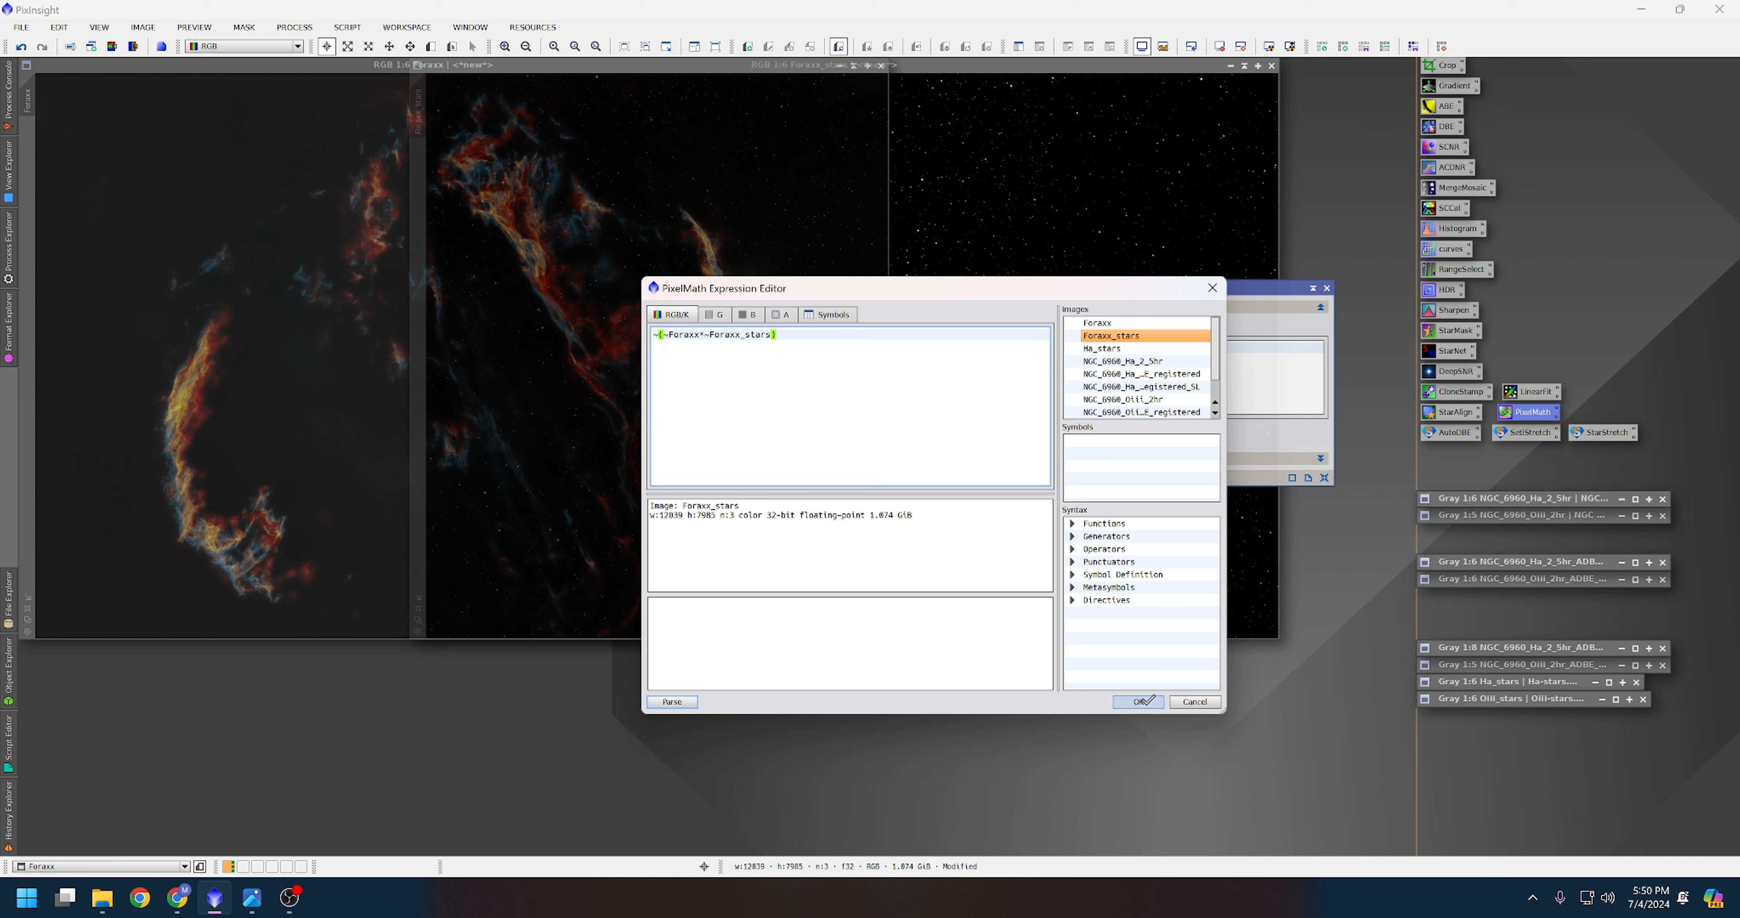
left_click(1141, 702)
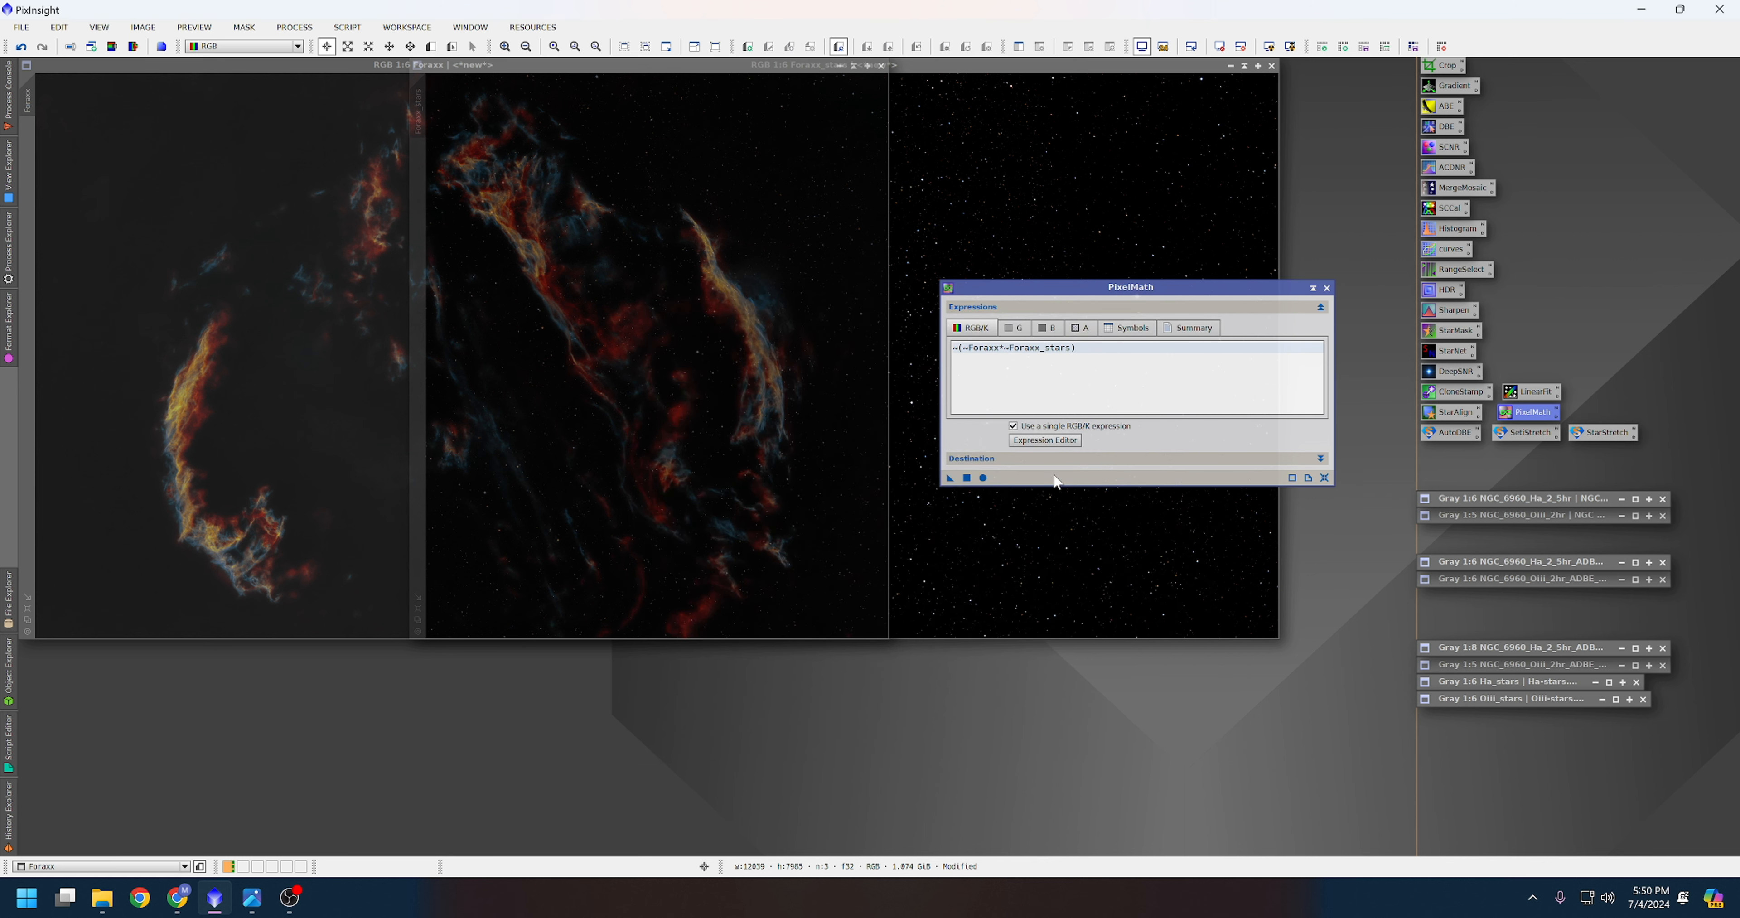
left_click(967, 478)
left_click(1326, 286)
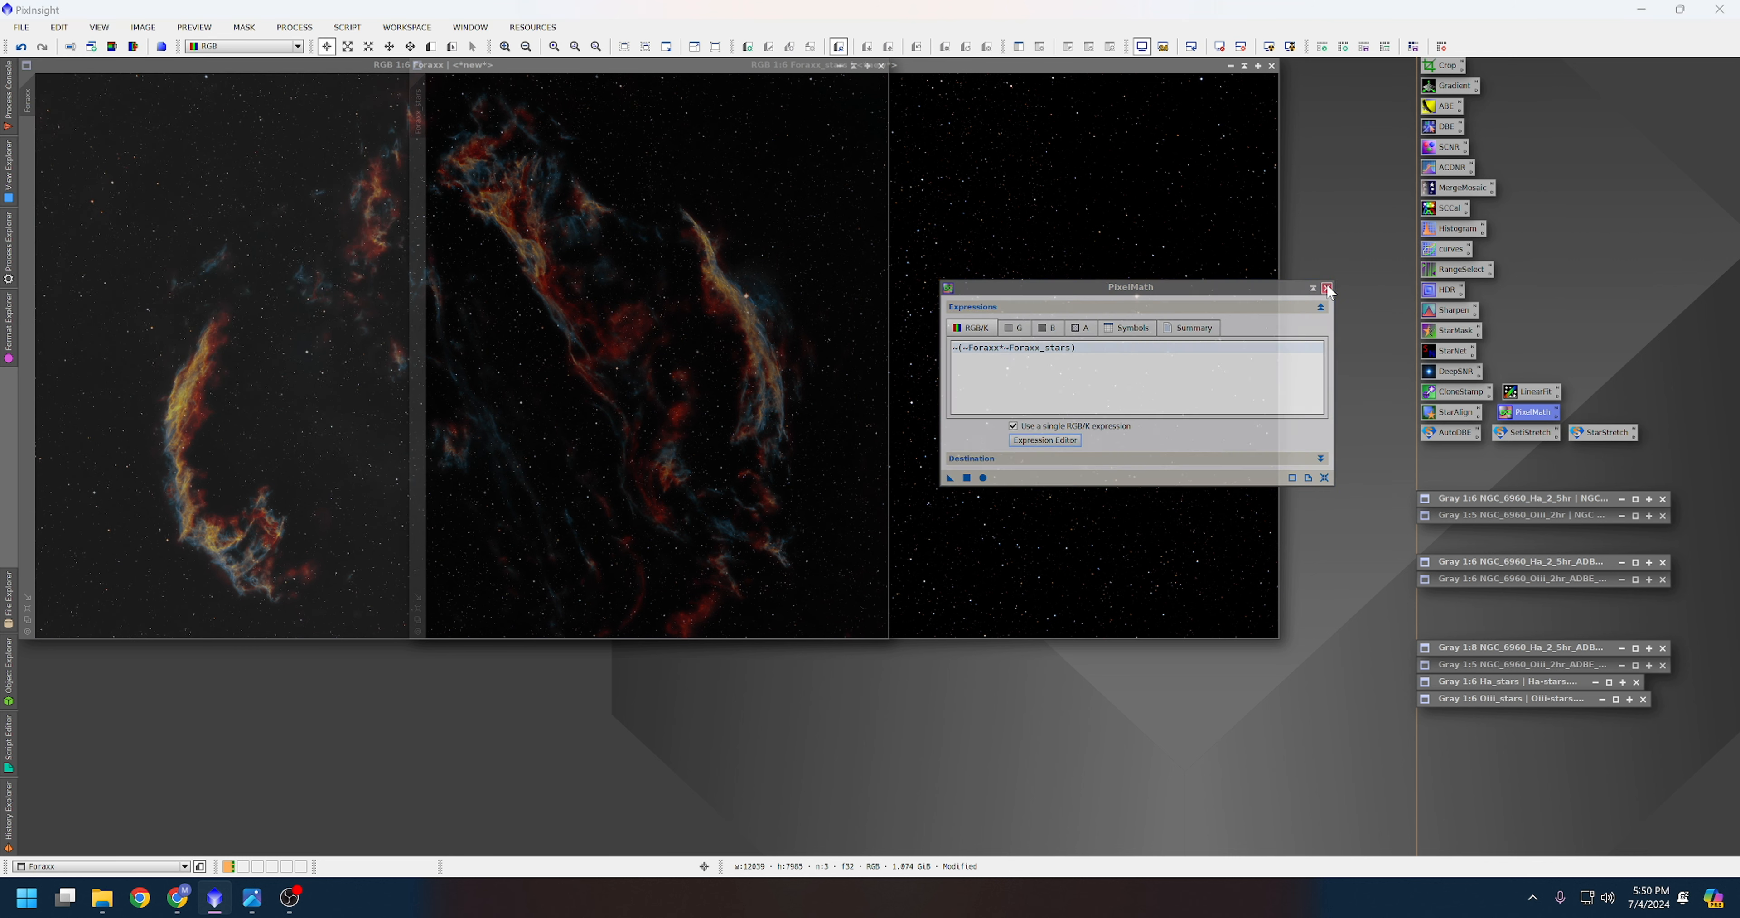
Clear the Foraxx_stars window out of view and inspect the recombined Foraxx image, both as a whole and close up around the central filaments.
left_click(1243, 66)
left_click_drag(591, 66, 798, 153)
scroll(804, 486, "down", 2)
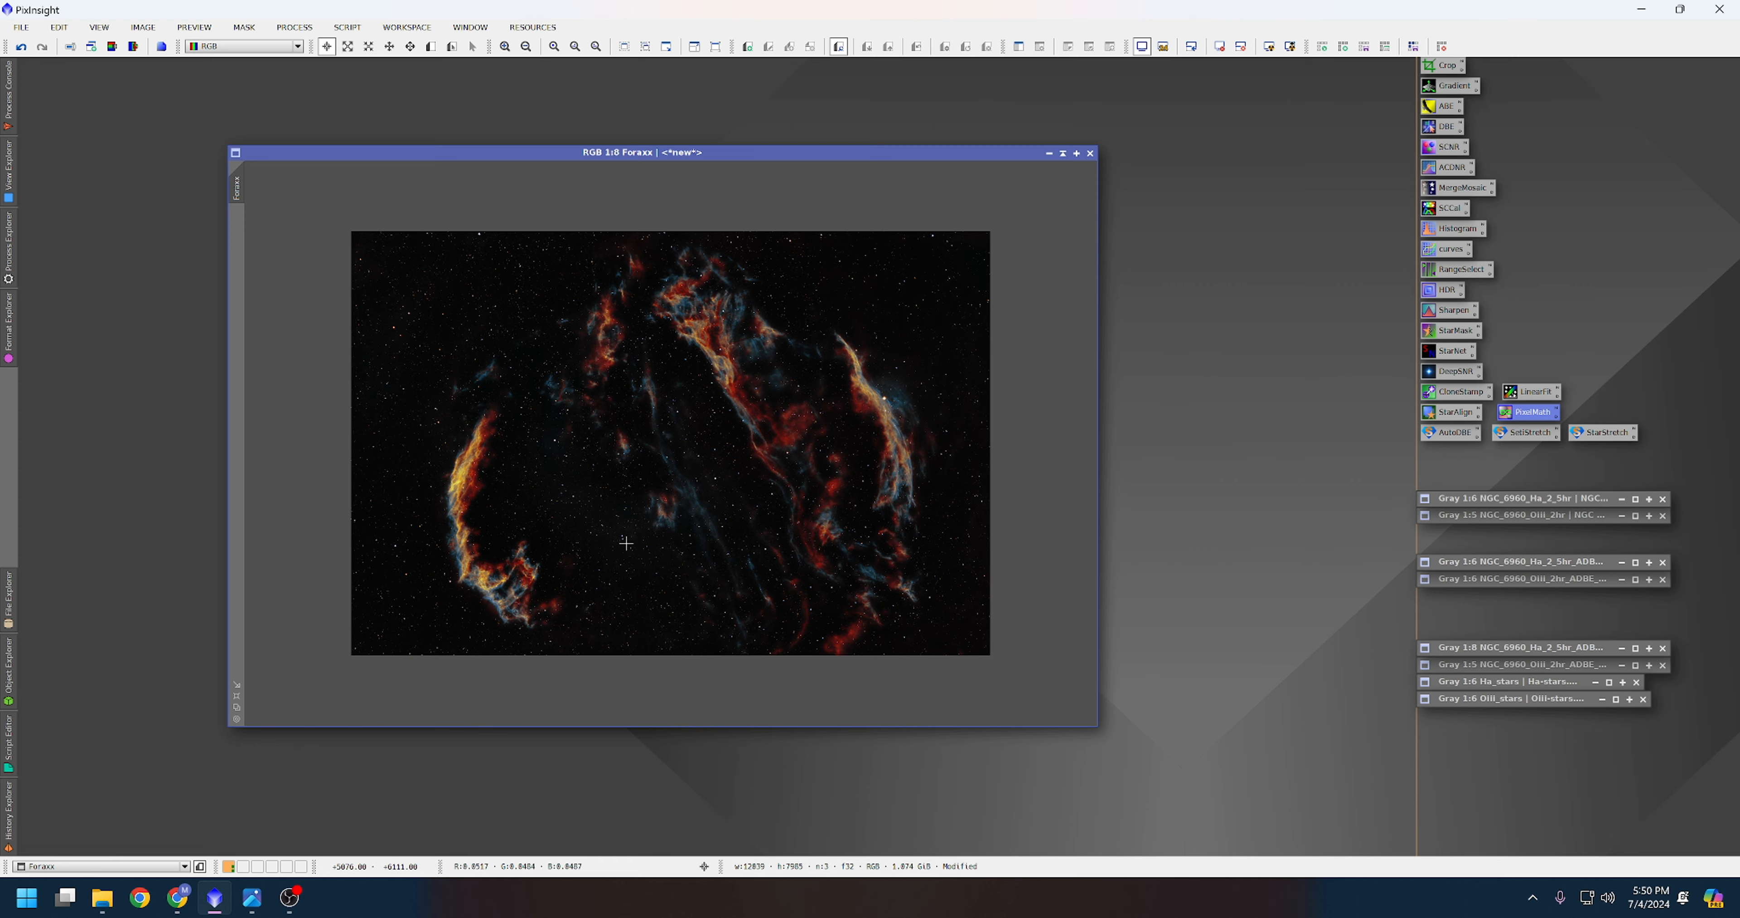
scroll(625, 543, "up", 6)
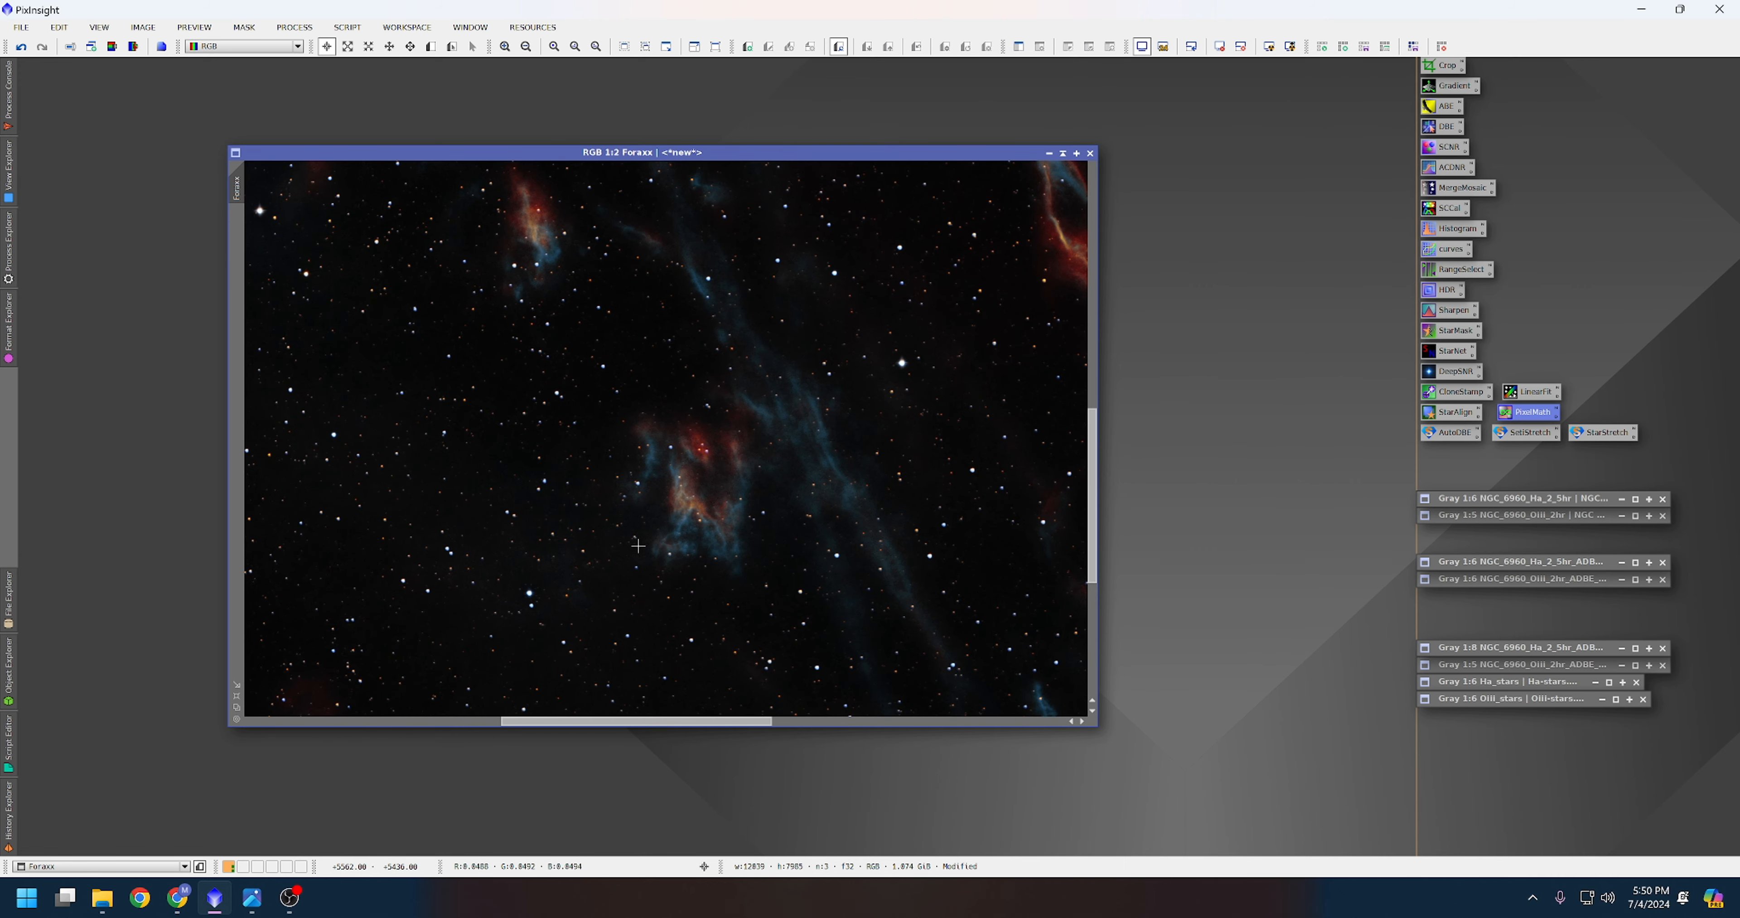
scroll(638, 544, "down", 5)
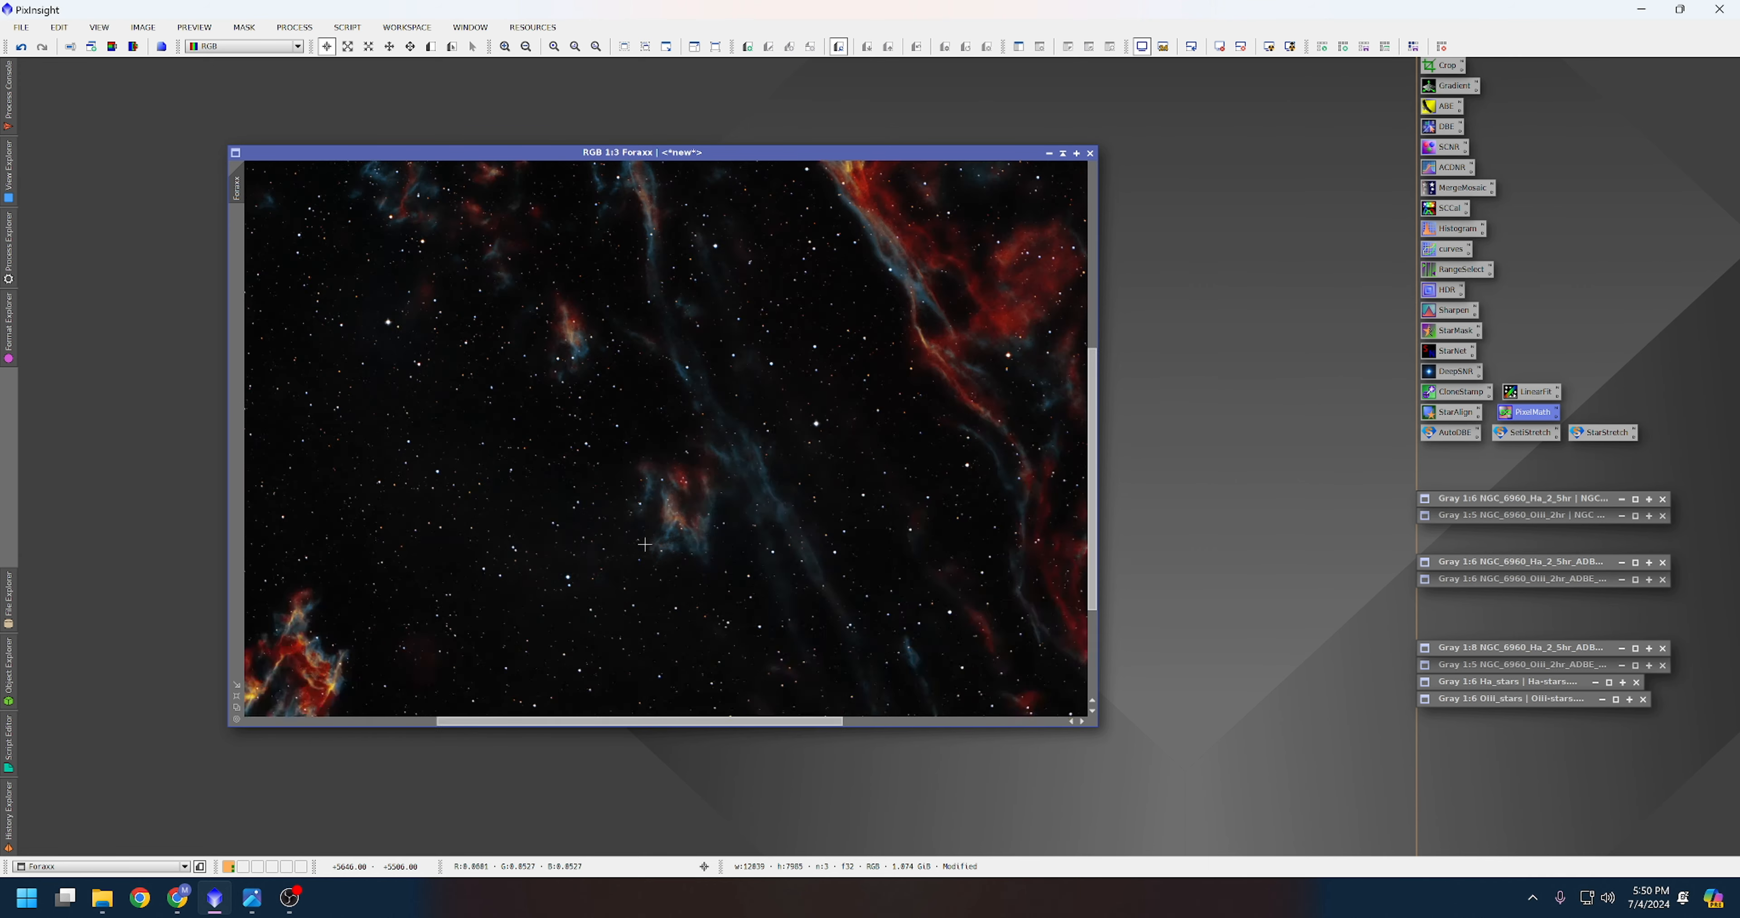